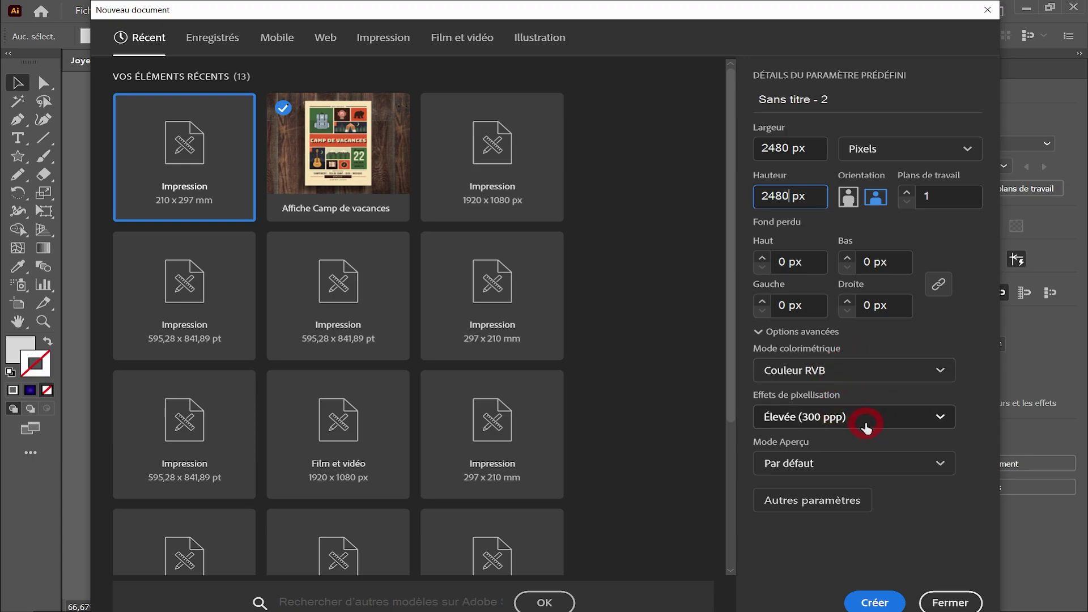
# Create a 2480 × 2480 px RGB document with 300 ppp raster effects and clear the floating panels off the canvas
pyautogui.click(874, 602)
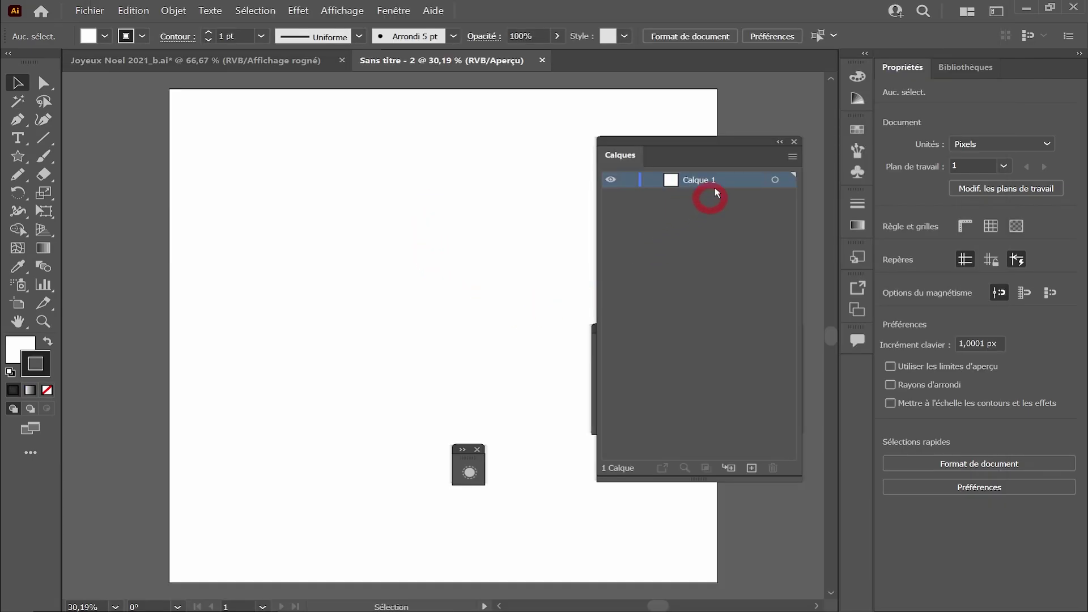
pyautogui.click(795, 140)
pyautogui.click(794, 327)
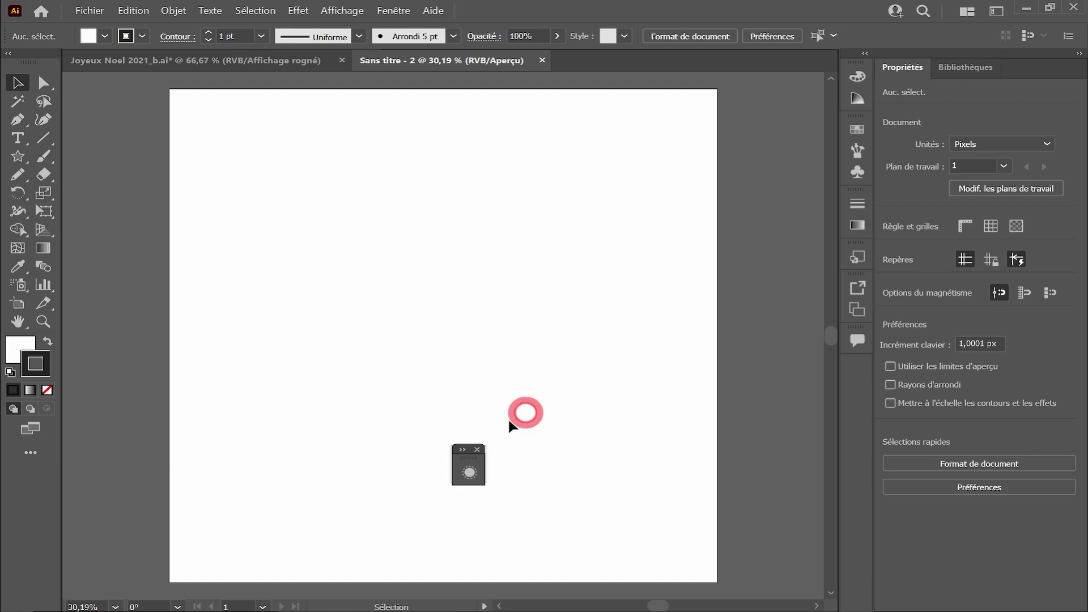
pyautogui.click(477, 449)
pyautogui.moveTo(558, 281); pyautogui.dragTo(540, 280)
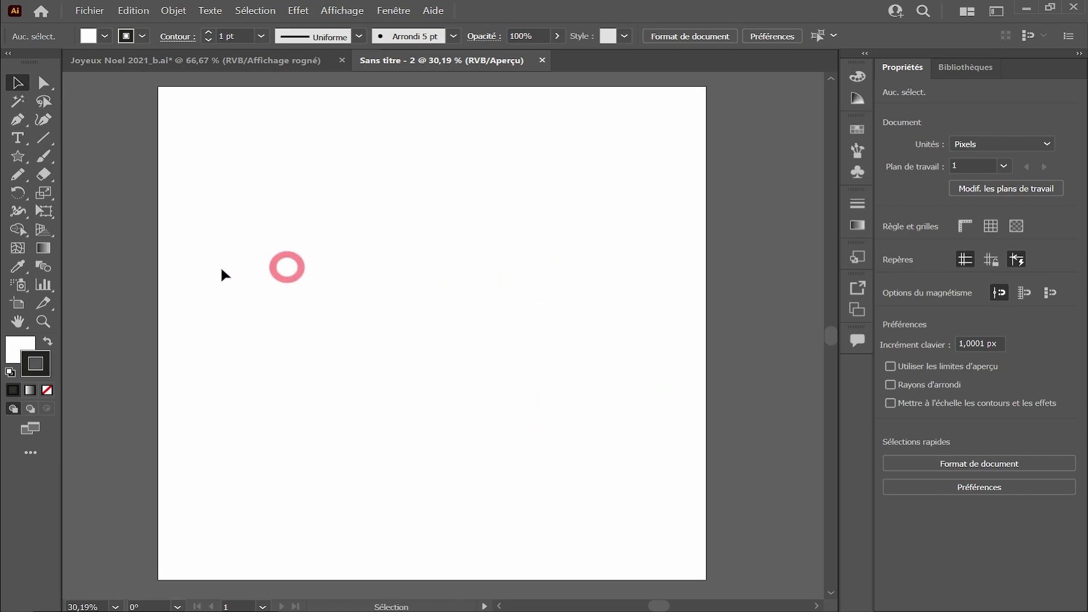
# Reset the Les indispensables classiques workspace and draw a circle about 1382 px in diameter centred on the artboard
pyautogui.moveTo(17, 156); pyautogui.dragTo(88, 195)
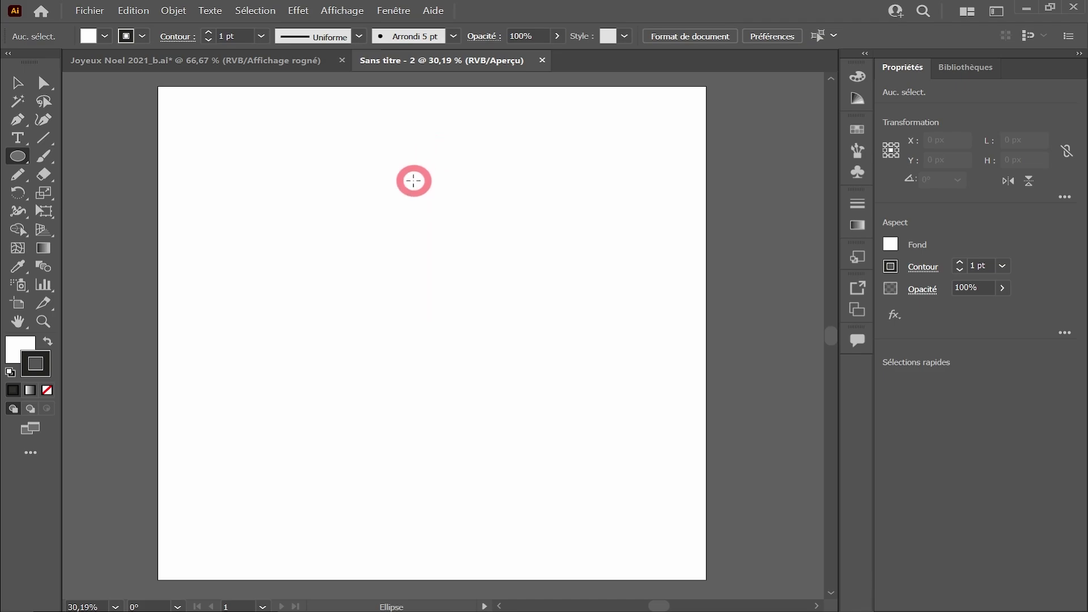
pyautogui.click(393, 10)
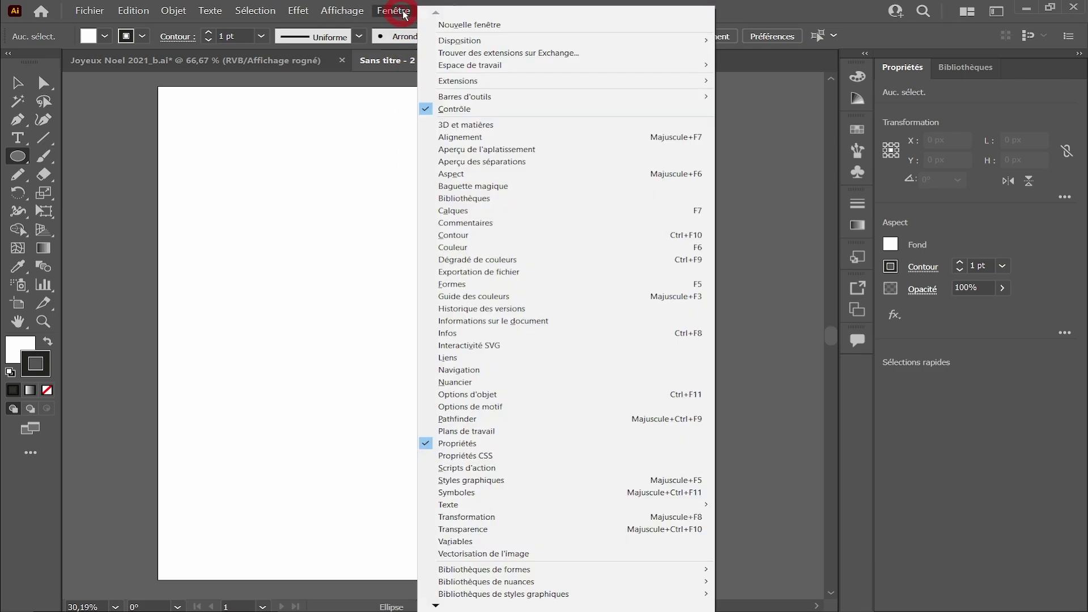
pyautogui.moveTo(480, 71)
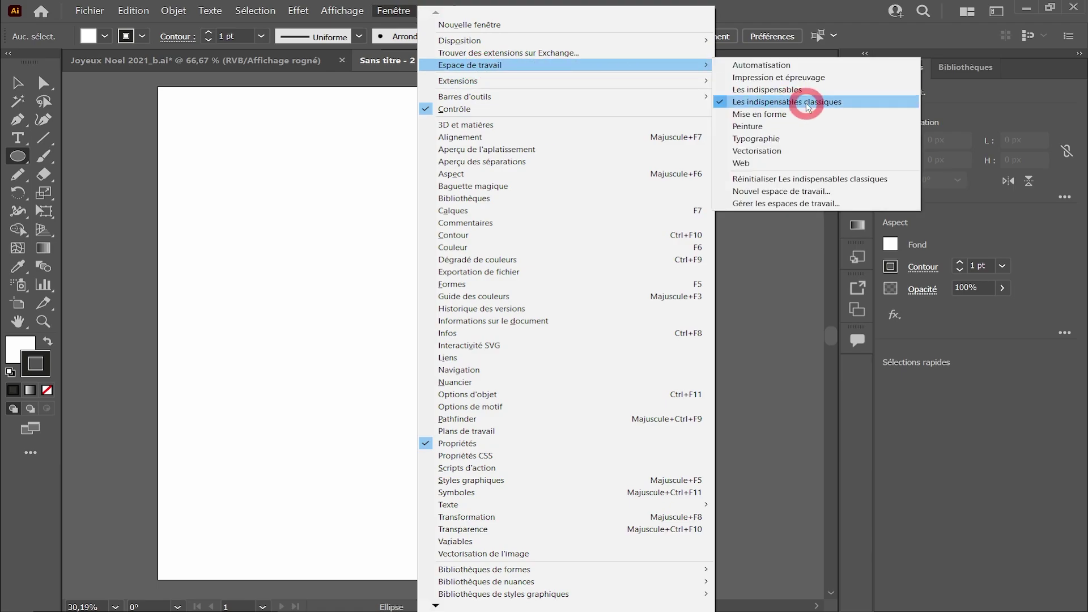
pyautogui.click(780, 179)
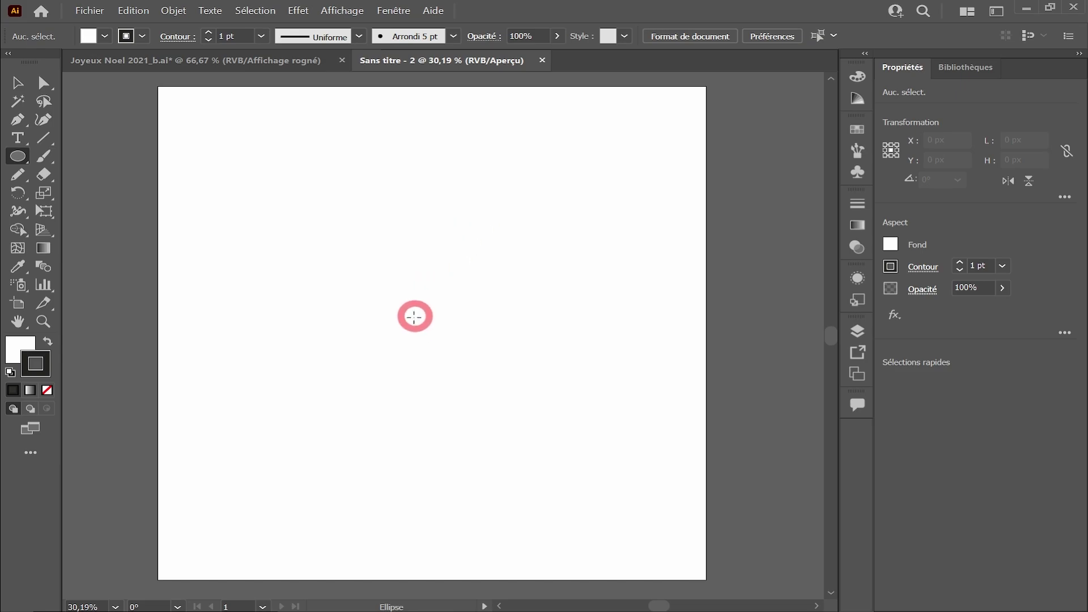
pyautogui.moveTo(432, 333); pyautogui.dragTo(585, 430)
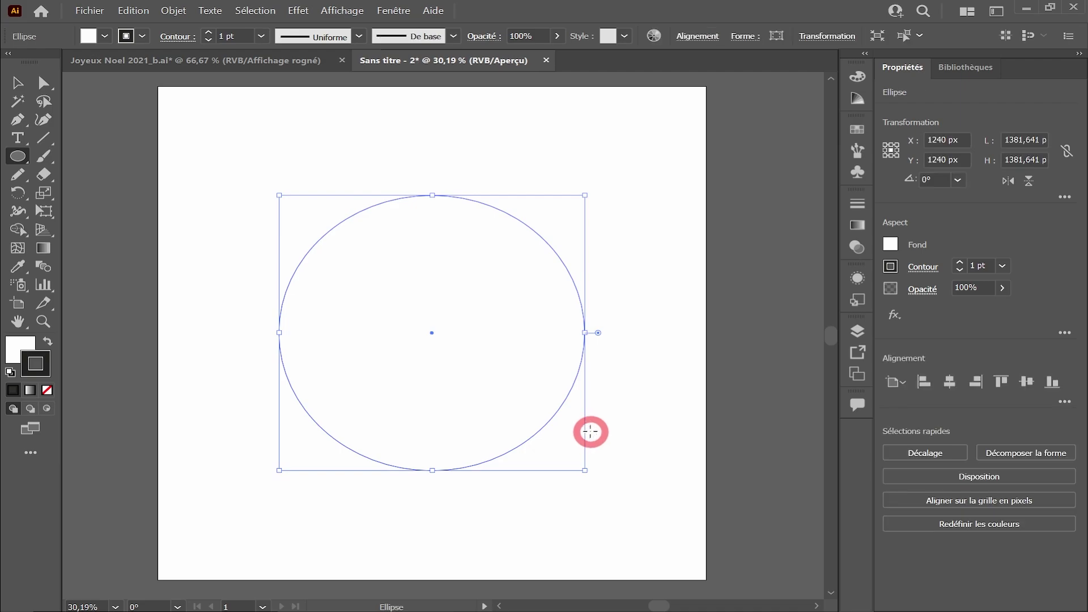
pyautogui.press('v')
# Undock the Calques panel so it floats over the canvas, and rename the layer Calque 1 as Décors
pyautogui.click(857, 333)
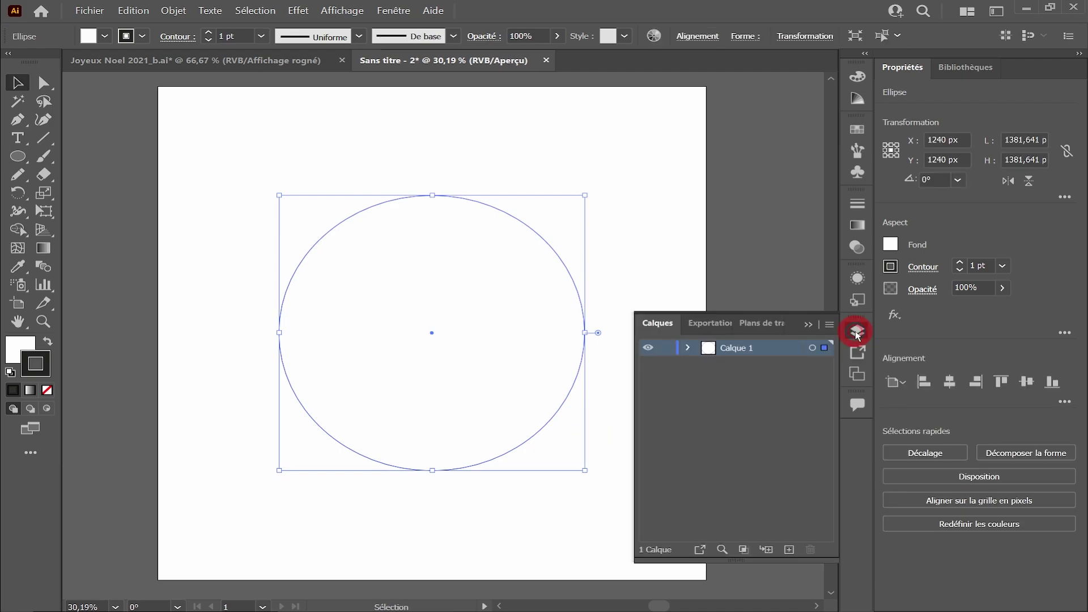
pyautogui.moveTo(661, 323); pyautogui.dragTo(624, 111)
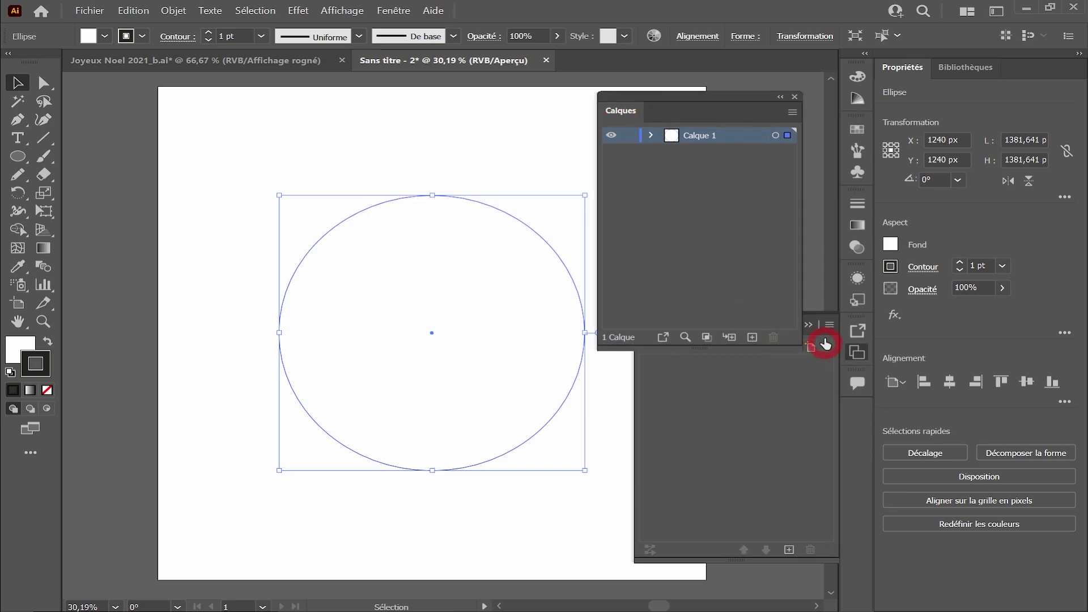
pyautogui.click(810, 326)
pyautogui.click(393, 10)
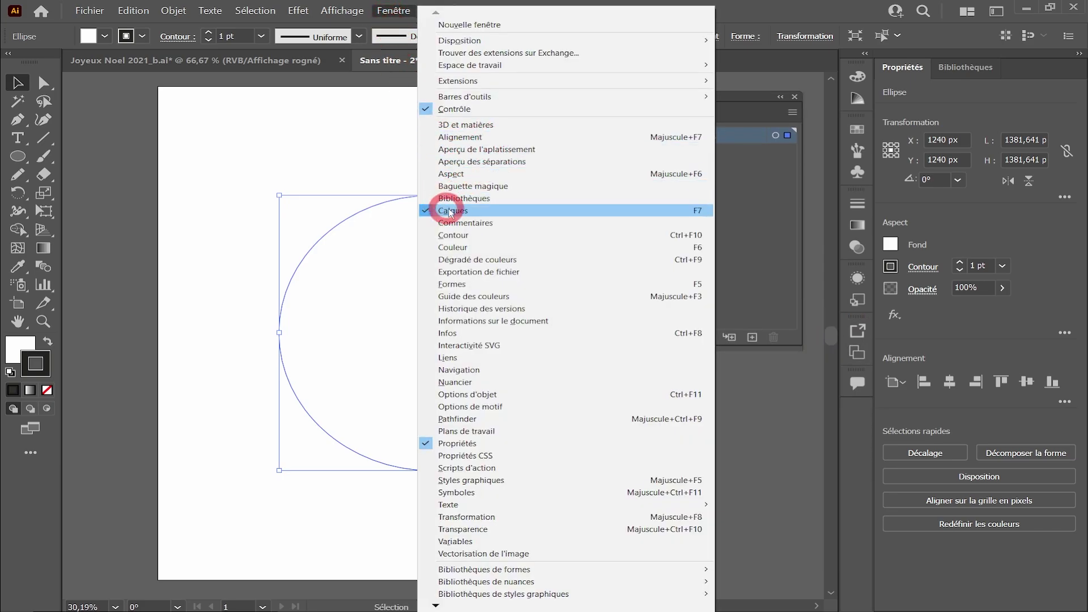
pyautogui.click(736, 230)
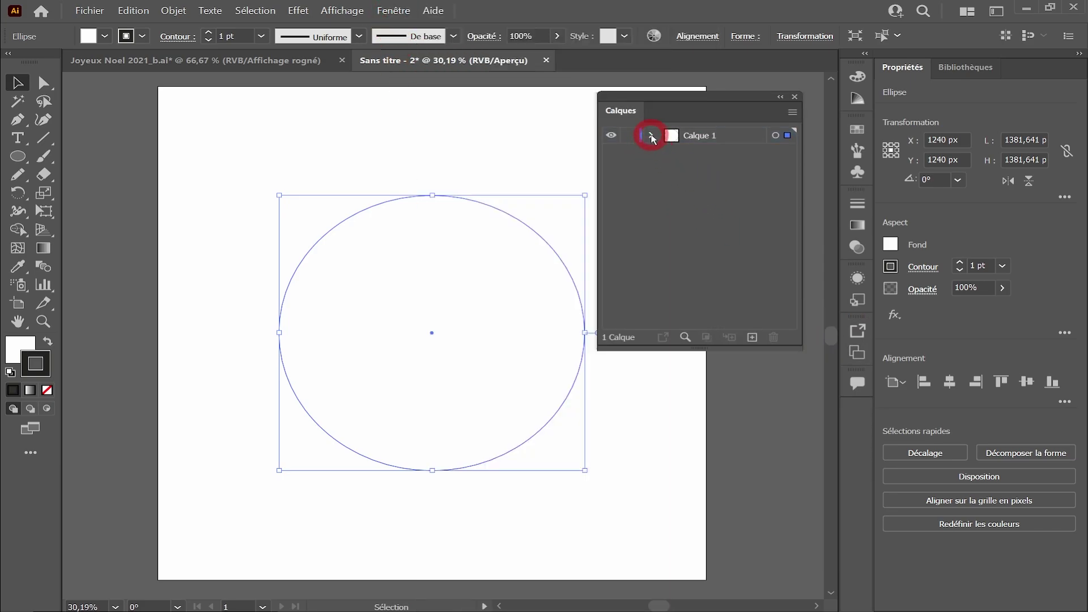
pyautogui.click(695, 137)
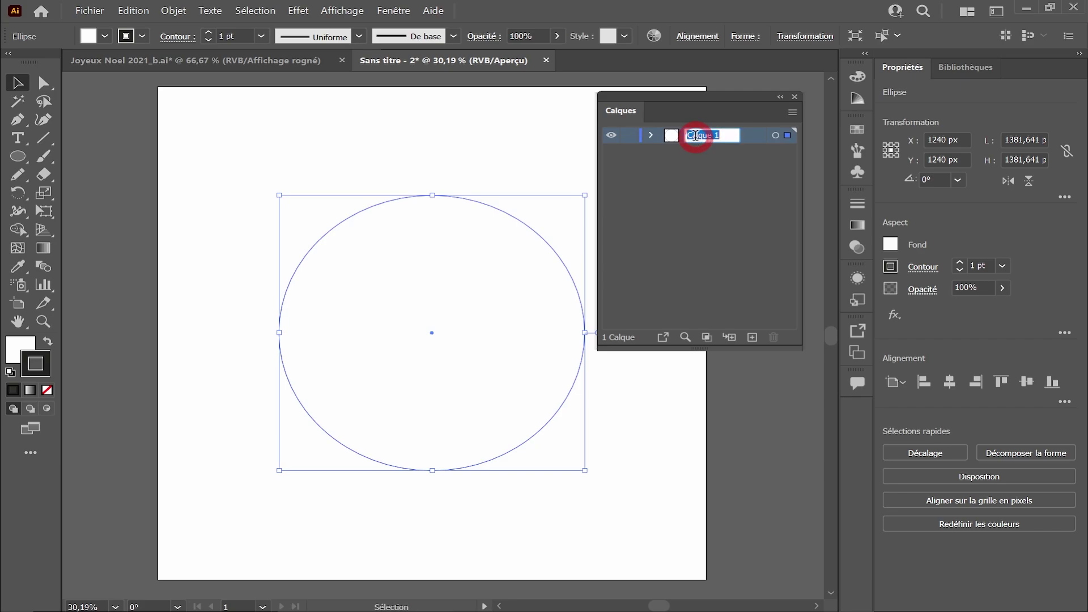
pyautogui.write('Décors')
pyautogui.press('Return')
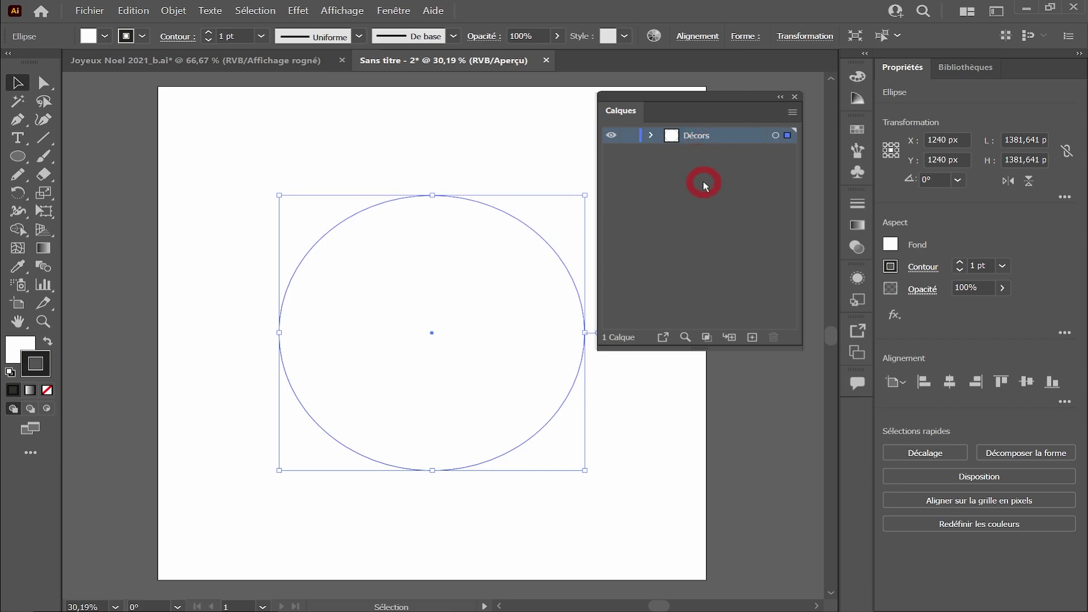
# Turn the circle into a clipping mask for the Décors layer and target the ellipse inside that layer
pyautogui.click(706, 337)
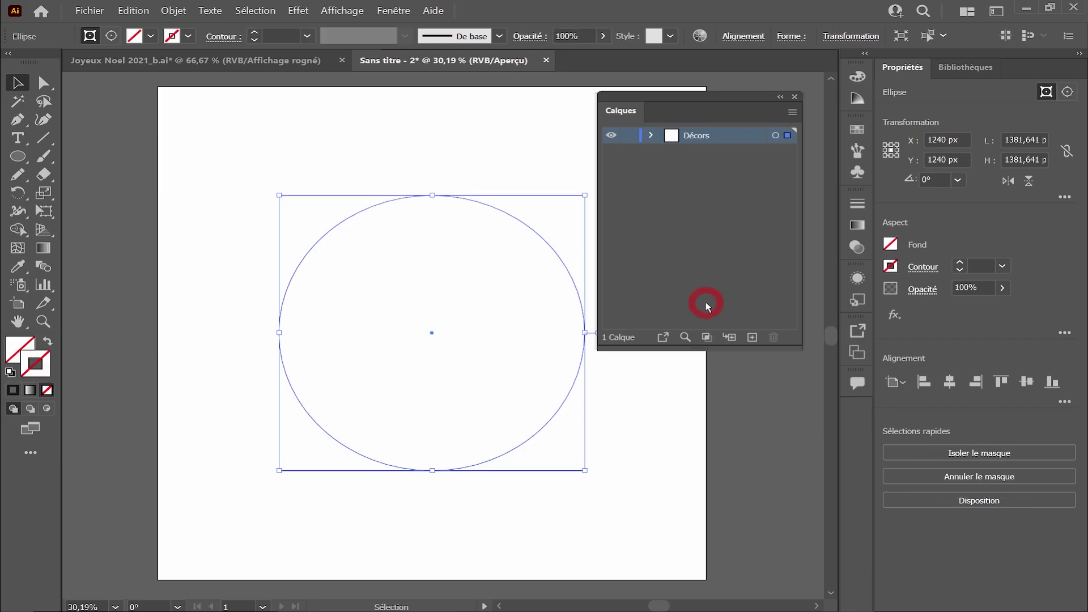
pyautogui.click(651, 135)
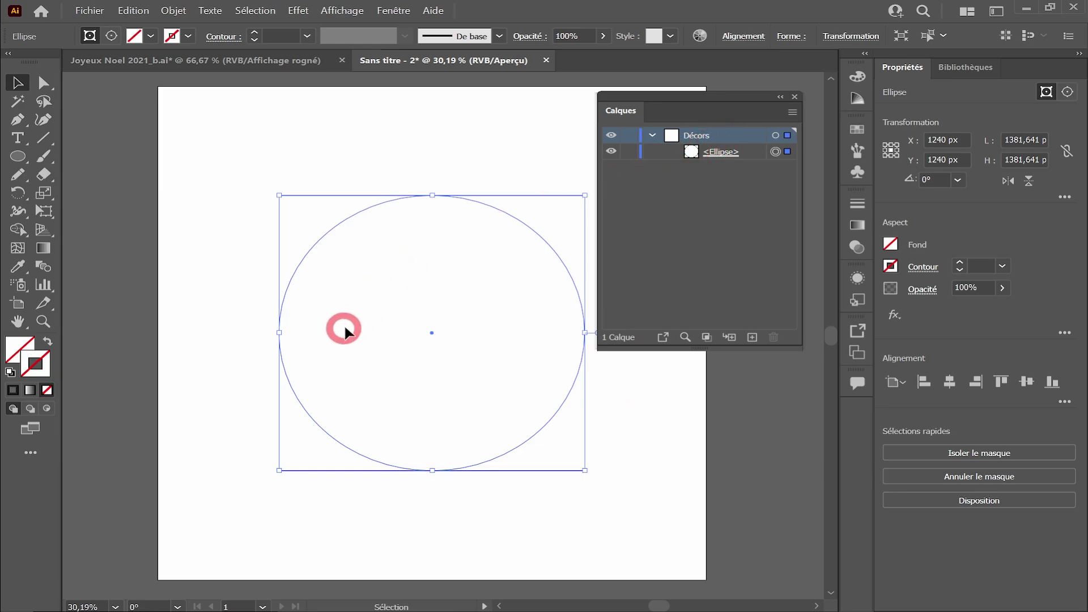
pyautogui.click(775, 151)
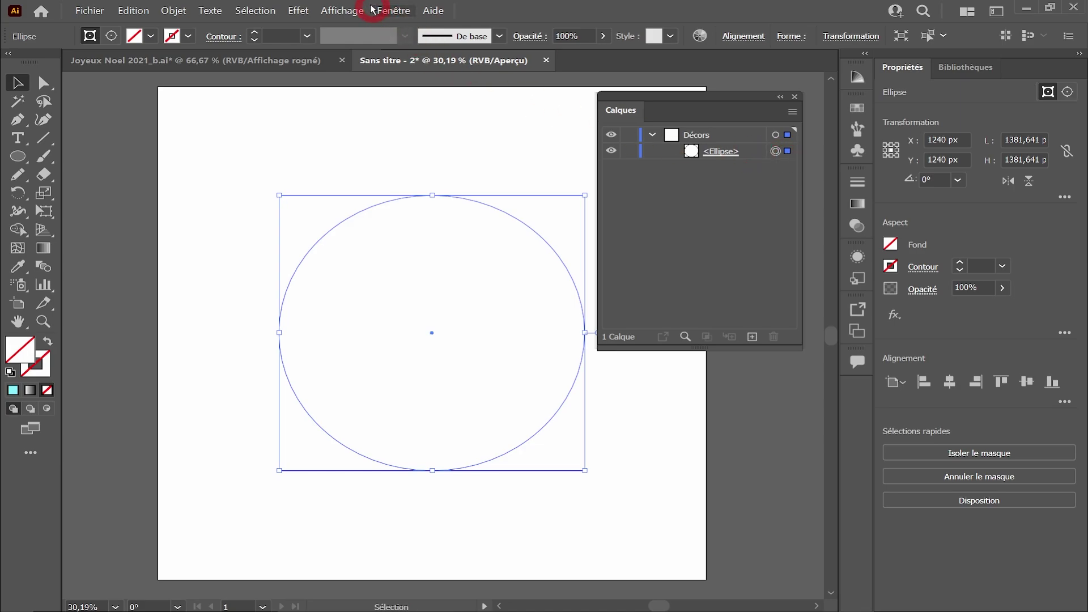
# Fill the clipping circle with a linear white-to-black gradient at an angle of 90°
pyautogui.click(390, 11)
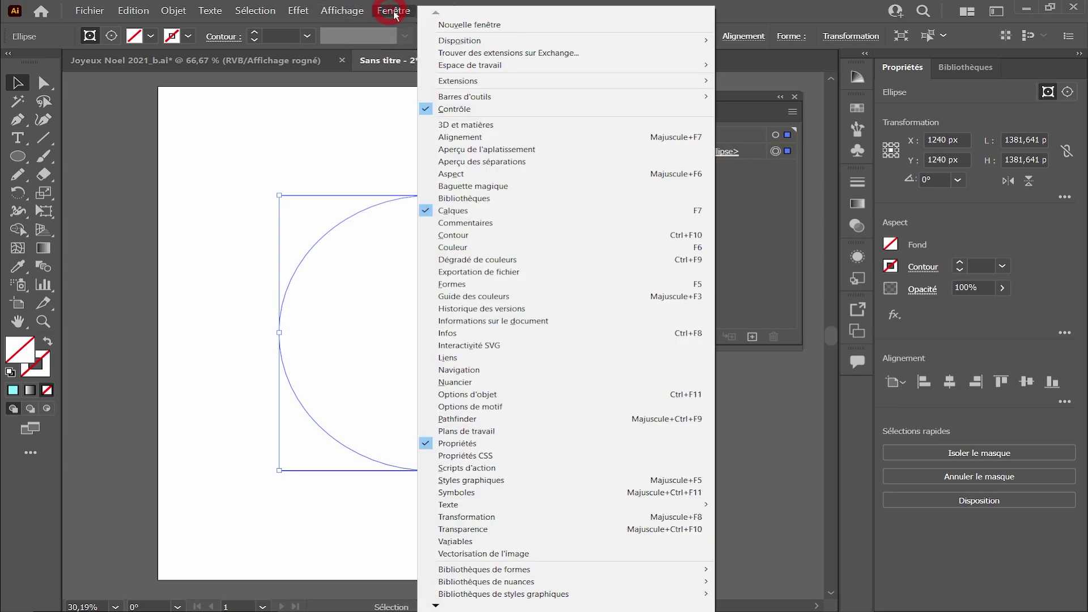
pyautogui.click(491, 261)
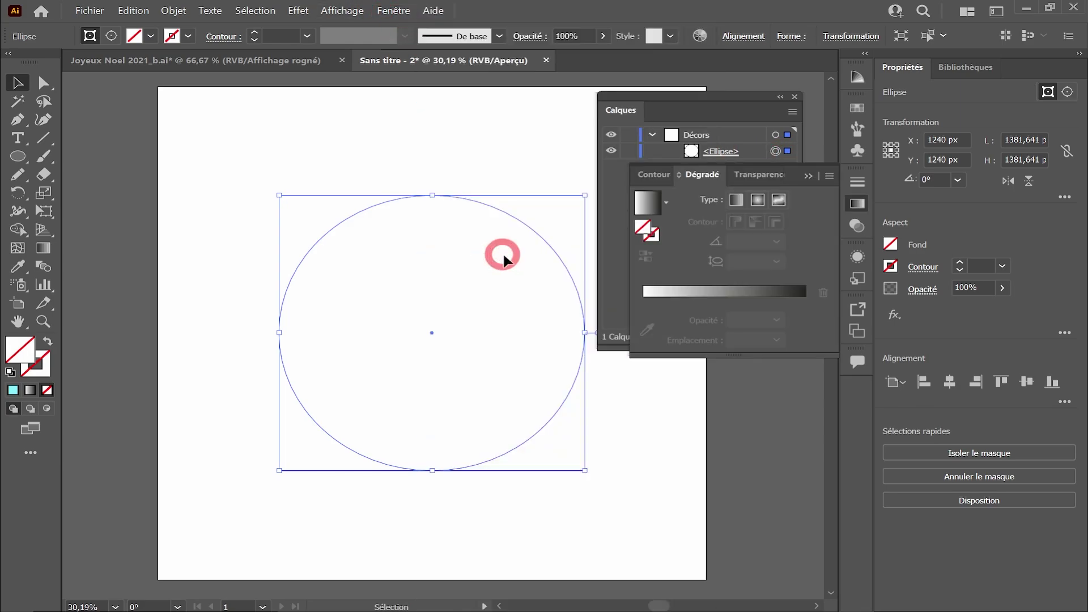
pyautogui.click(645, 228)
pyautogui.click(649, 205)
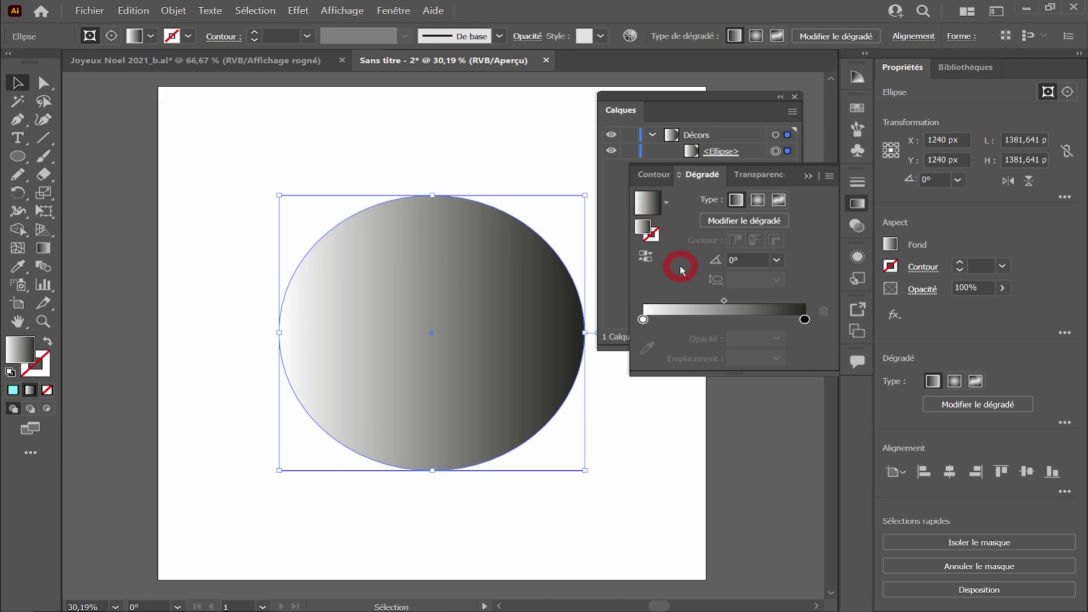
pyautogui.click(776, 260)
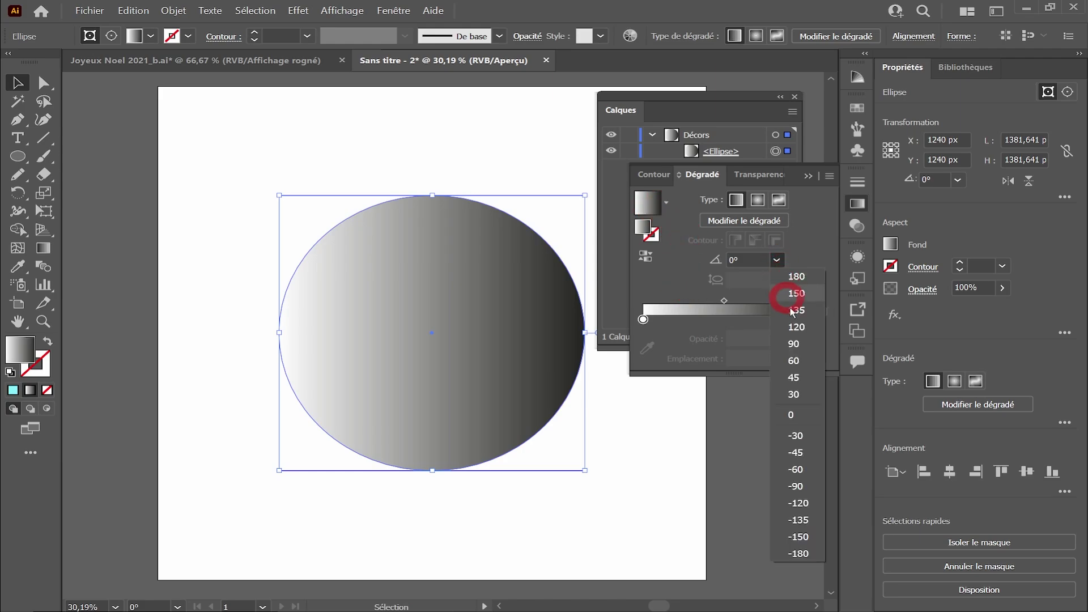
pyautogui.click(793, 344)
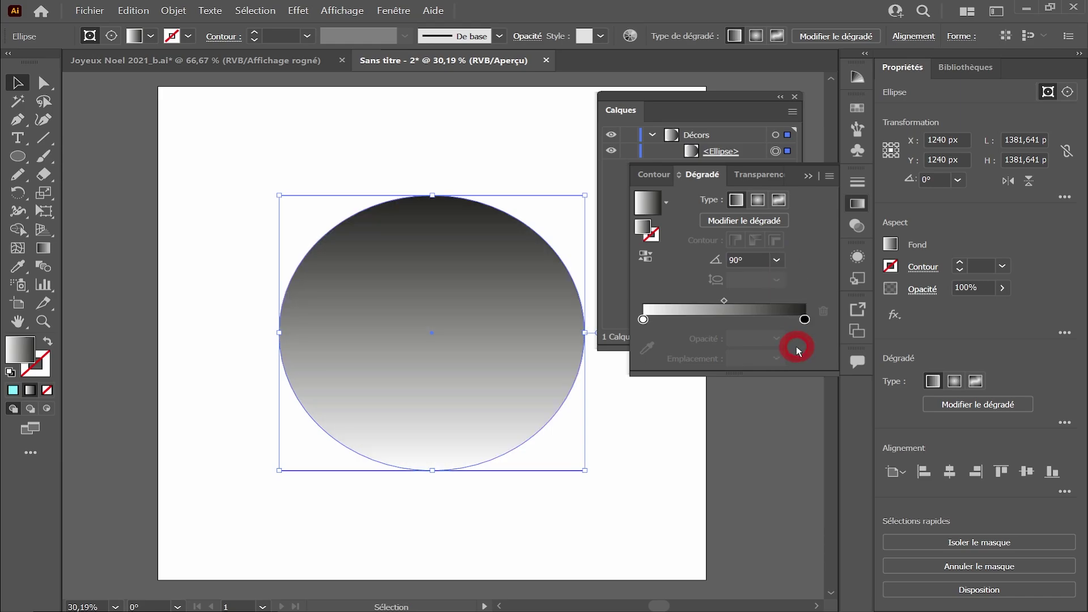
# Recolour the gradient's white stop light blue in TSL mode, with hue 200°, saturation about 27% and lightness 100%
pyautogui.click(642, 320)
pyautogui.doubleClick(643, 320)
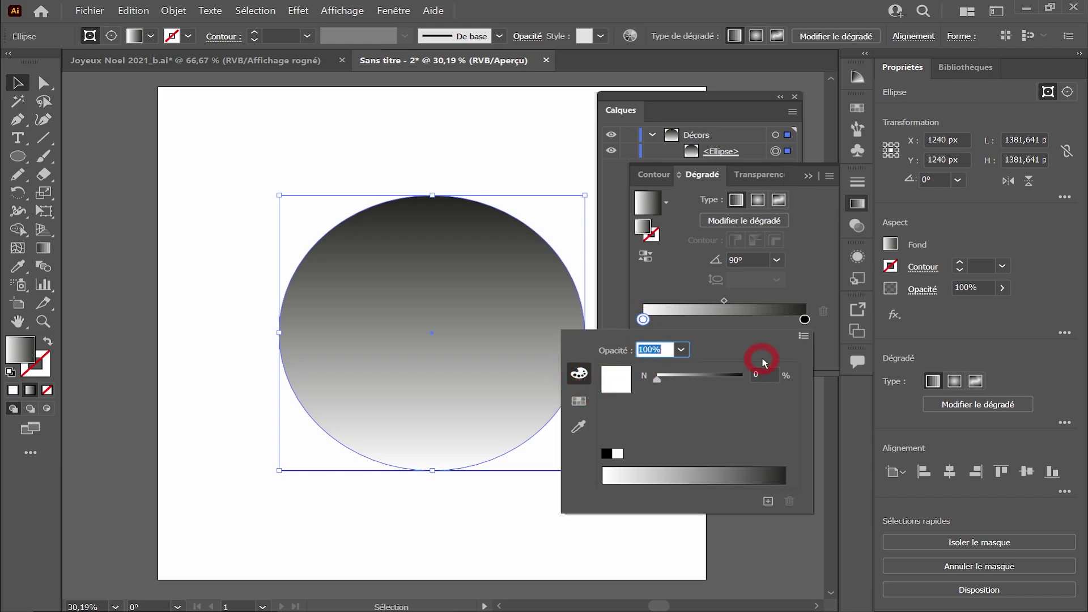
pyautogui.click(804, 336)
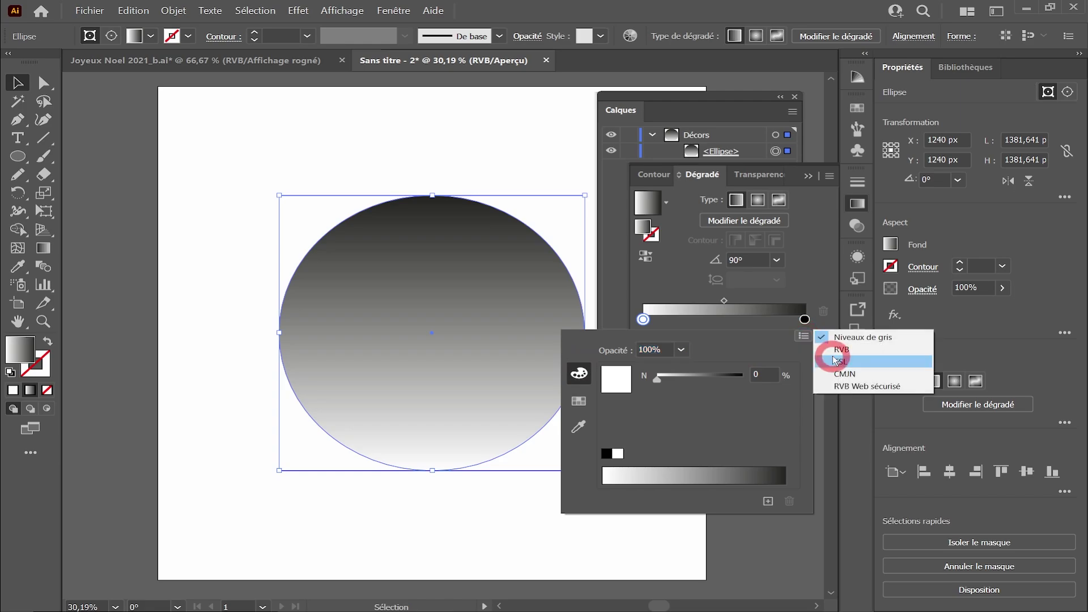
pyautogui.click(837, 358)
pyautogui.moveTo(684, 413)
pyautogui.mouseDown()
pyautogui.moveTo(709, 382)
pyautogui.moveTo(702, 403)
pyautogui.moveTo(683, 403)
pyautogui.mouseUp()
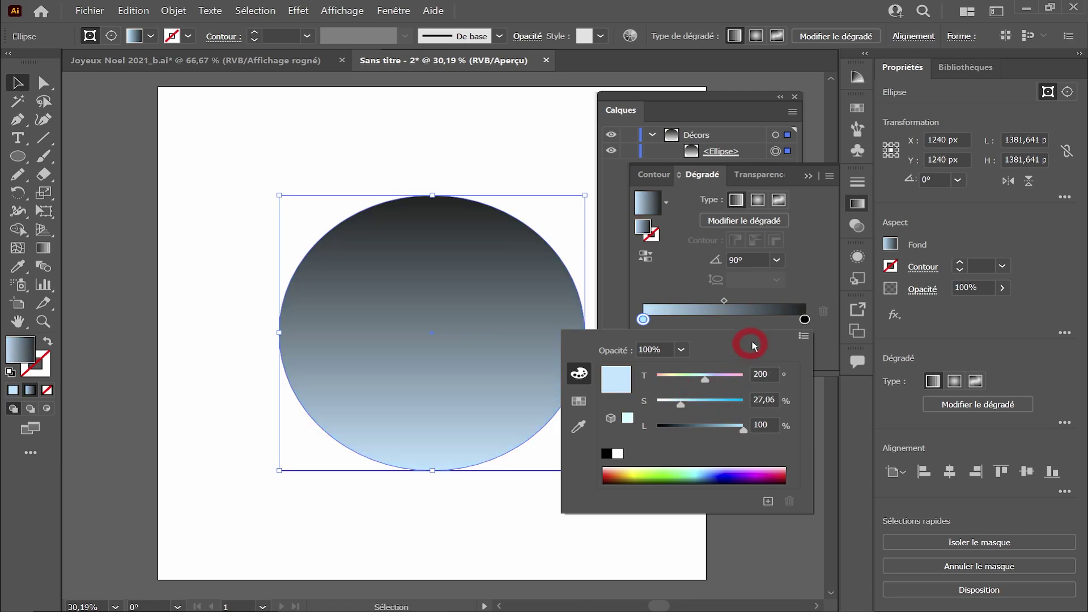
# Recolour the gradient's black stop dark blue in TSL mode and move the gradient midpoint to about 69%
pyautogui.click(804, 320)
pyautogui.doubleClick(805, 320)
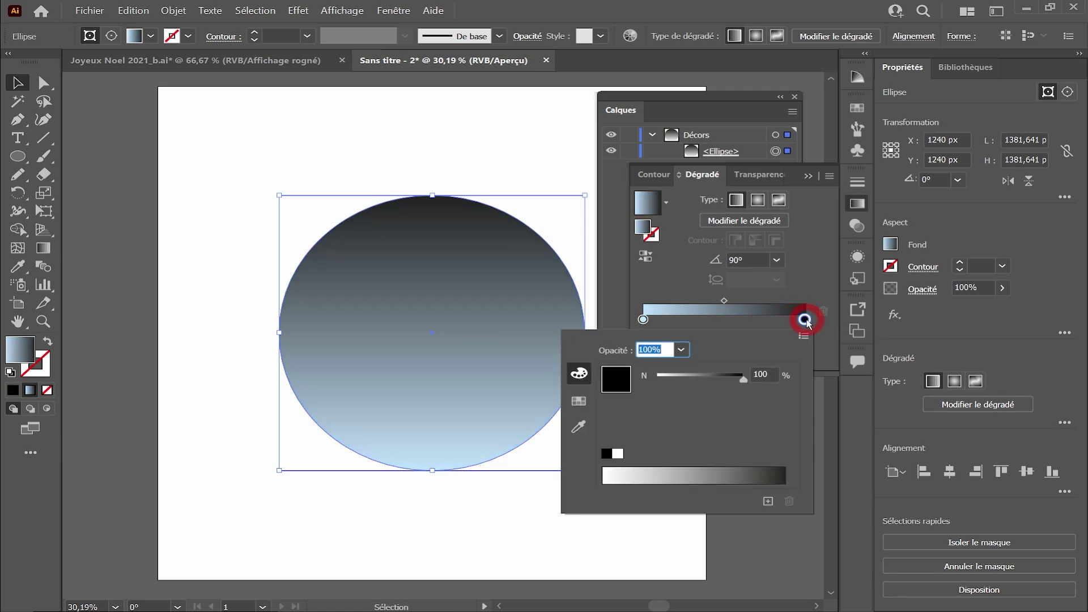
pyautogui.click(803, 335)
pyautogui.click(842, 367)
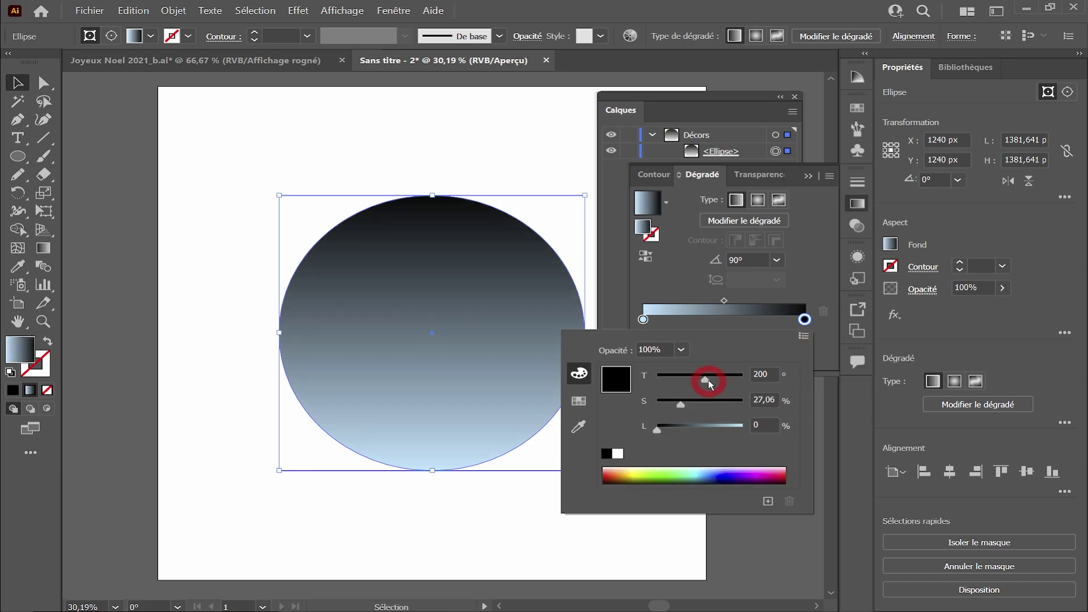
pyautogui.moveTo(688, 404); pyautogui.dragTo(756, 304)
pyautogui.click(724, 301)
pyautogui.click(713, 101)
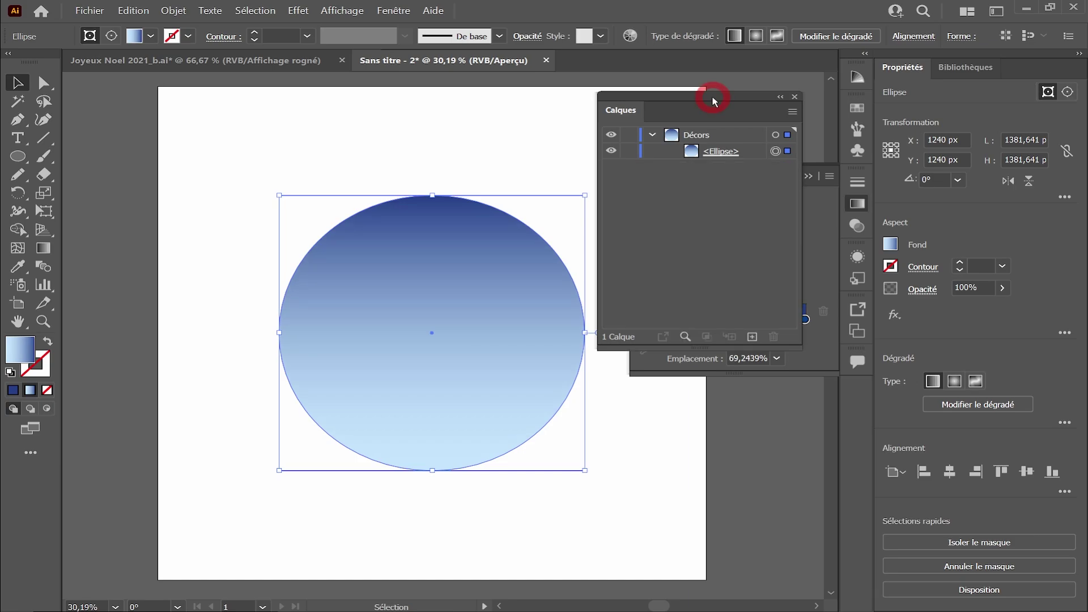
# Accept the Pencil tool options with filling of new pencil strokes enabled, and deselect the circle
pyautogui.doubleClick(18, 179)
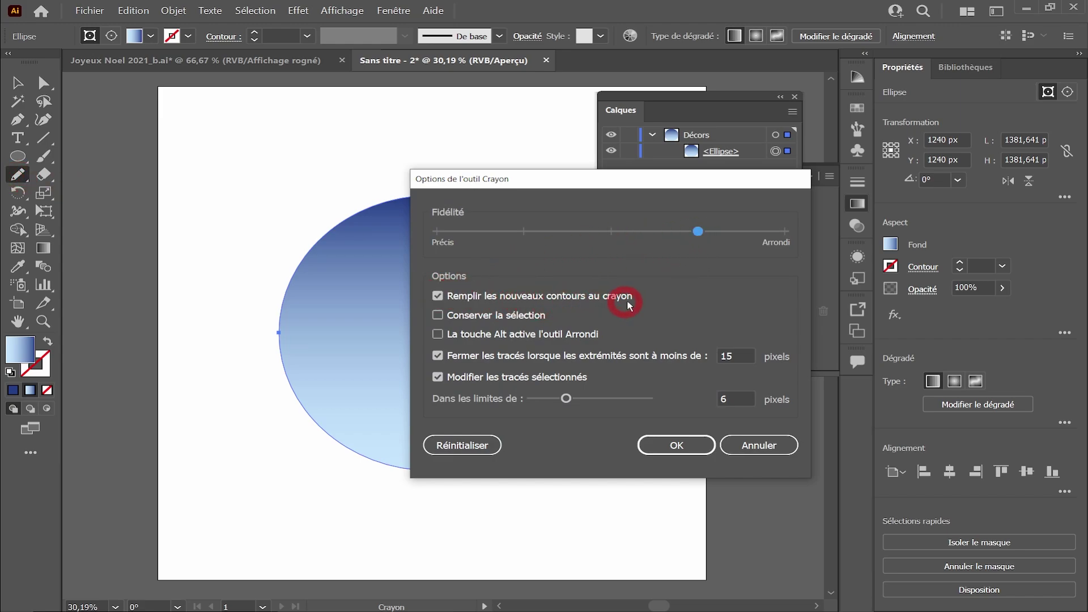
pyautogui.click(674, 444)
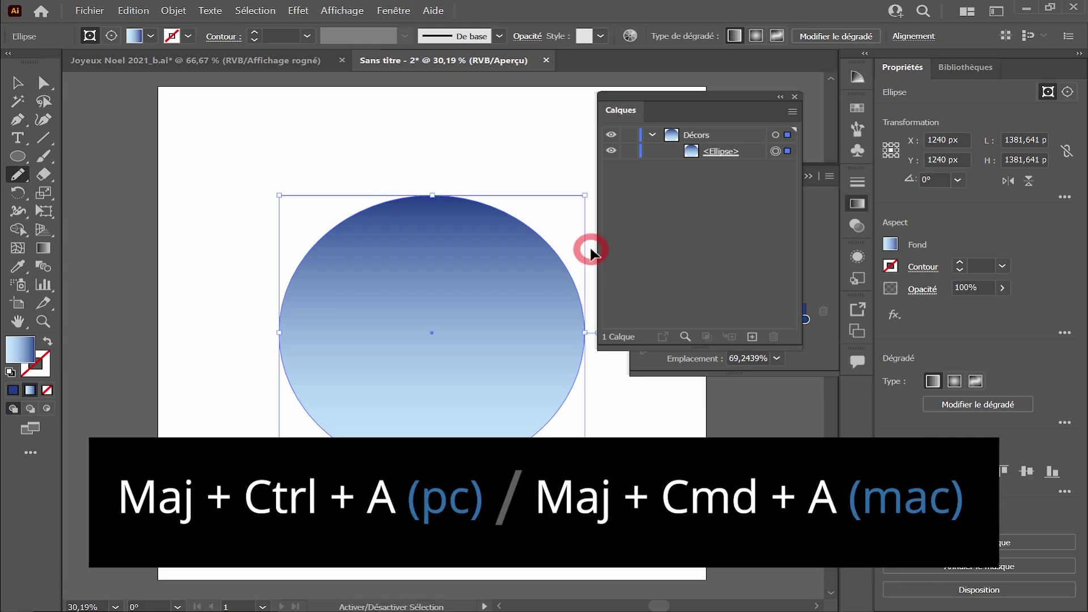
pyautogui.hotkey('shift', 'ctrl', 'a')
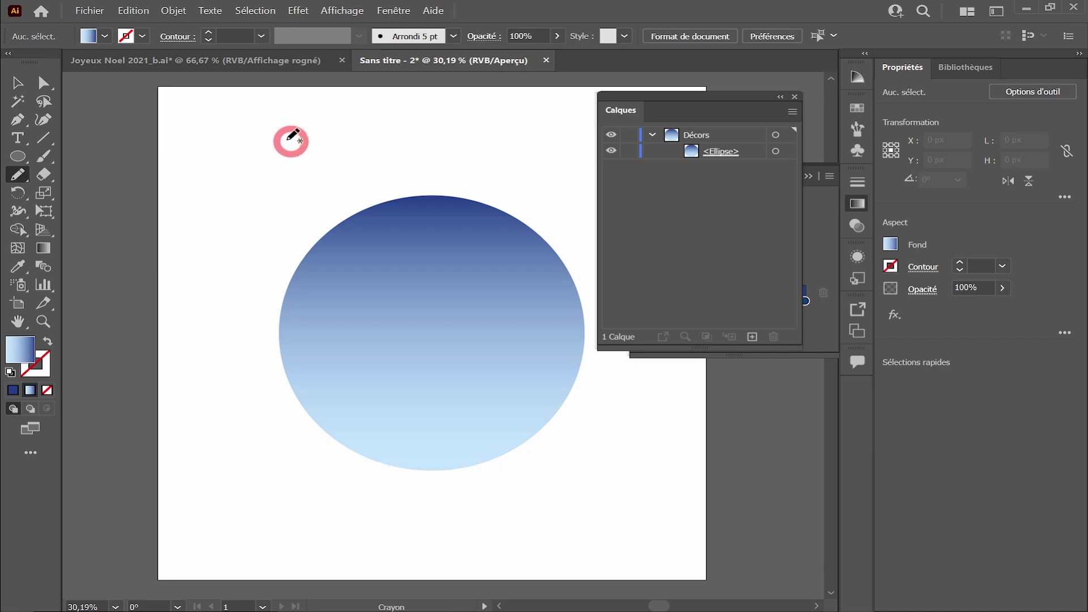
# Set the fill to blue C=85 M=50 J=0 N=0 and draw a closed mountain silhouette across the circle's lower part with the Pencil tool
pyautogui.click(105, 37)
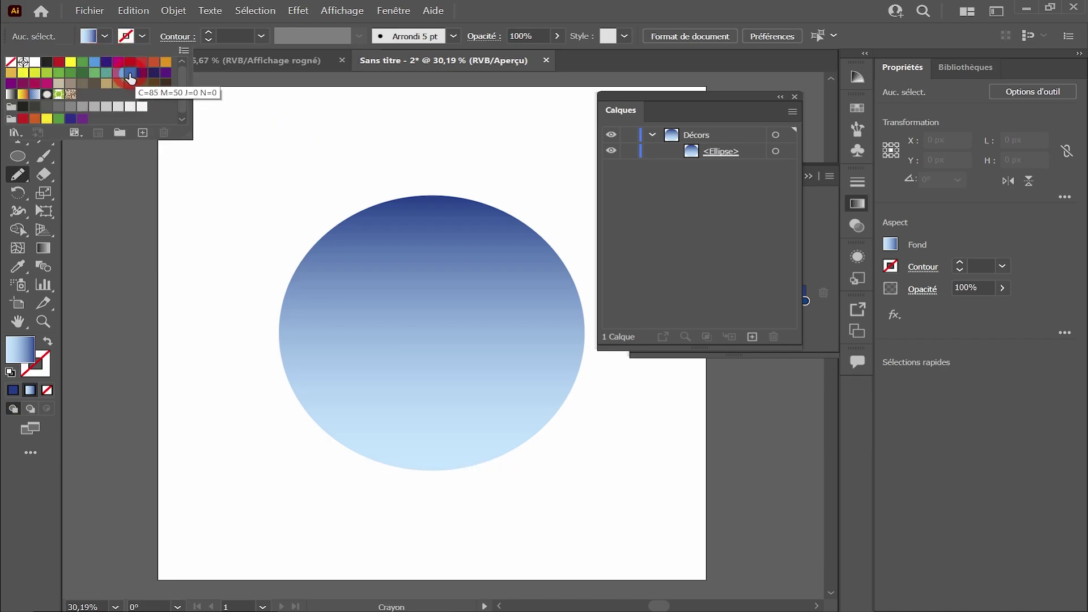
pyautogui.click(130, 75)
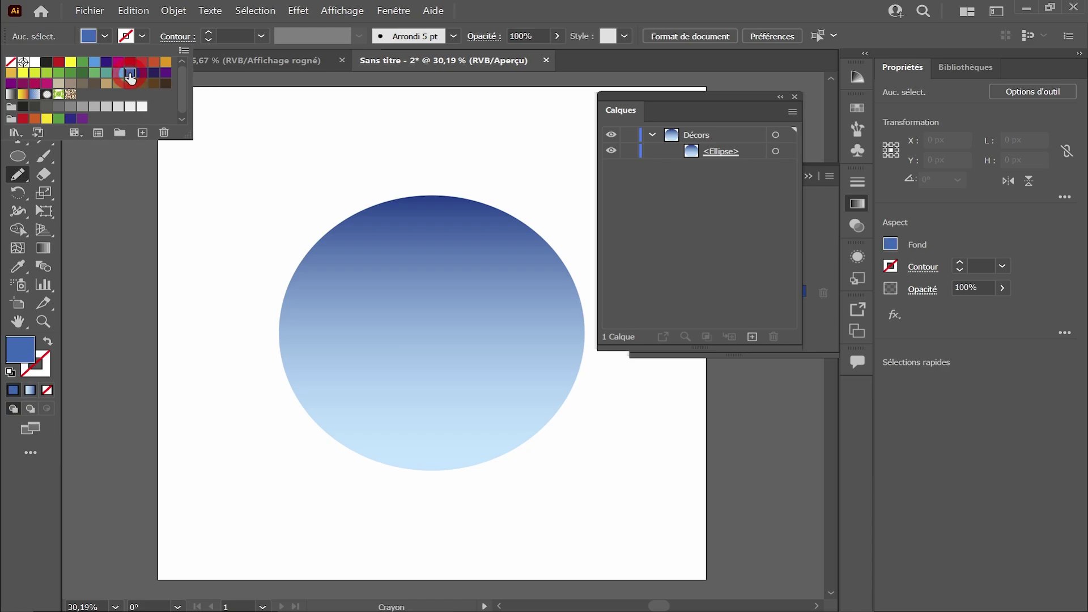
pyautogui.click(22, 182)
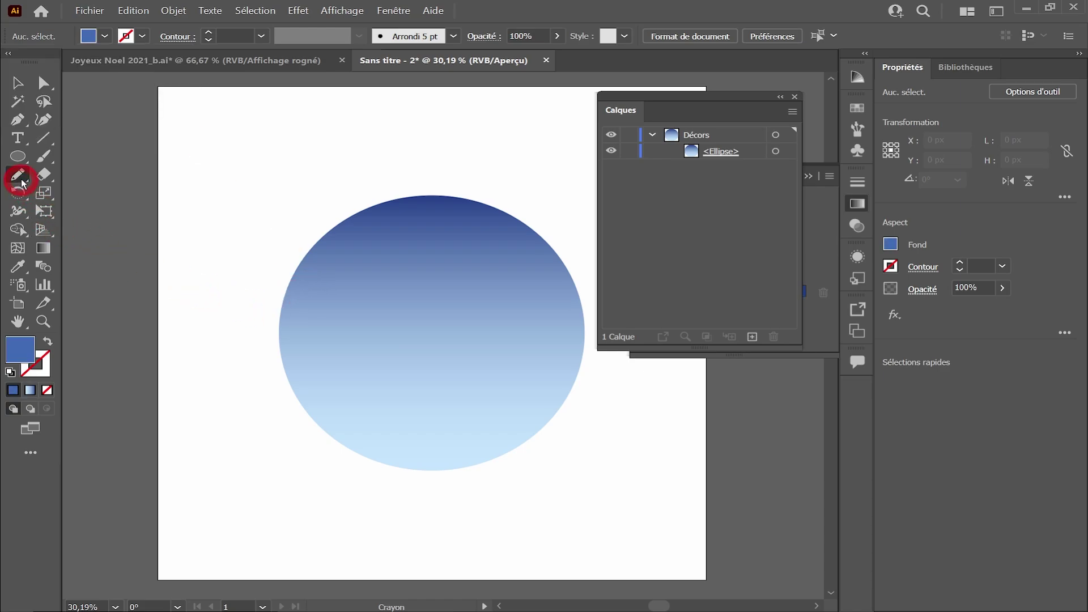
pyautogui.click(268, 334)
pyautogui.moveTo(270, 339)
pyautogui.mouseDown()
pyautogui.moveTo(378, 250)
pyautogui.moveTo(432, 322)
pyautogui.moveTo(469, 319)
pyautogui.moveTo(590, 346)
pyautogui.moveTo(587, 410)
pyautogui.moveTo(303, 428)
pyautogui.moveTo(272, 339)
pyautogui.mouseUp()
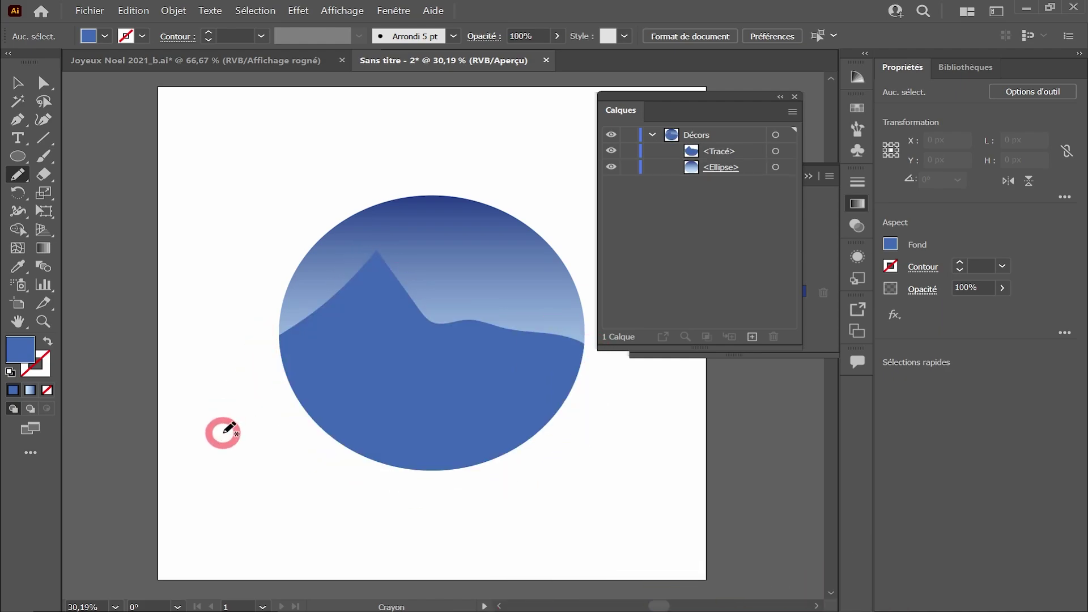
# Select the mountain silhouette and enable Draw Inside mode with the Pencil tool active
pyautogui.click(786, 152)
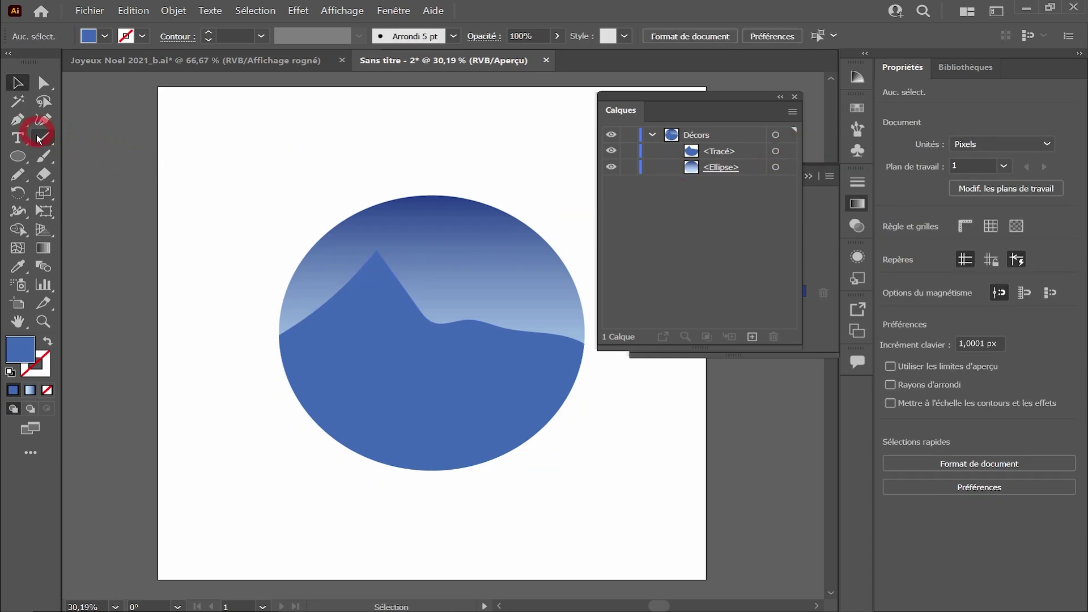
pyautogui.click(777, 152)
pyautogui.click(18, 175)
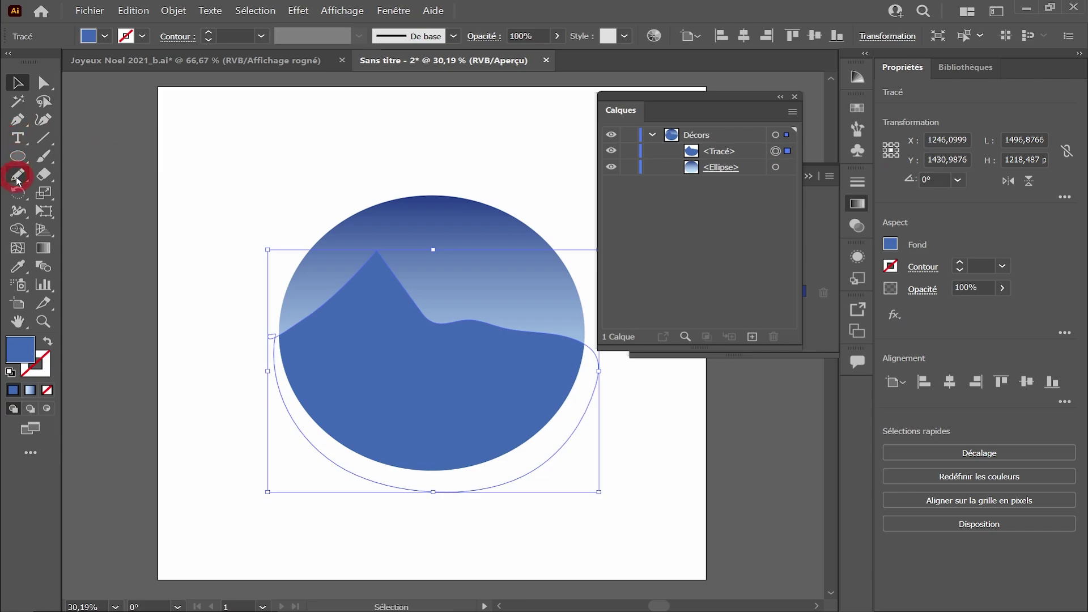
pyautogui.click(48, 409)
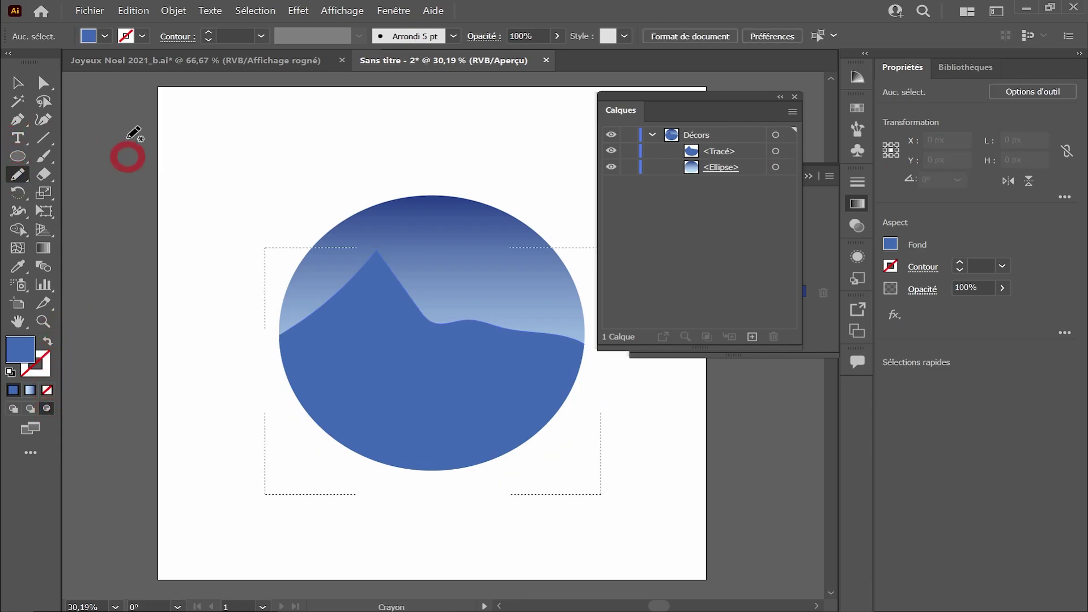
# Draw a white-filled, jagged snow cap over the mountain's peak with the Pencil tool, and return to normal drawing mode
pyautogui.click(105, 36)
pyautogui.click(34, 62)
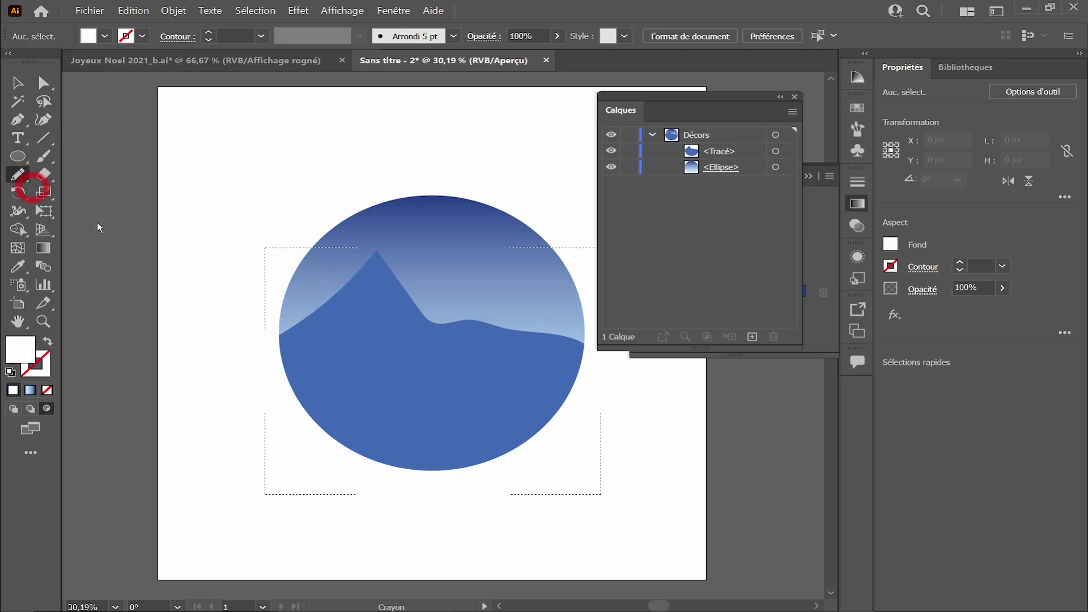
pyautogui.click(25, 179)
pyautogui.moveTo(339, 279)
pyautogui.mouseDown()
pyautogui.moveTo(384, 244)
pyautogui.moveTo(407, 298)
pyautogui.moveTo(387, 293)
pyautogui.moveTo(379, 309)
pyautogui.moveTo(367, 297)
pyautogui.moveTo(343, 308)
pyautogui.moveTo(340, 280)
pyautogui.mouseUp()
pyautogui.click(18, 83)
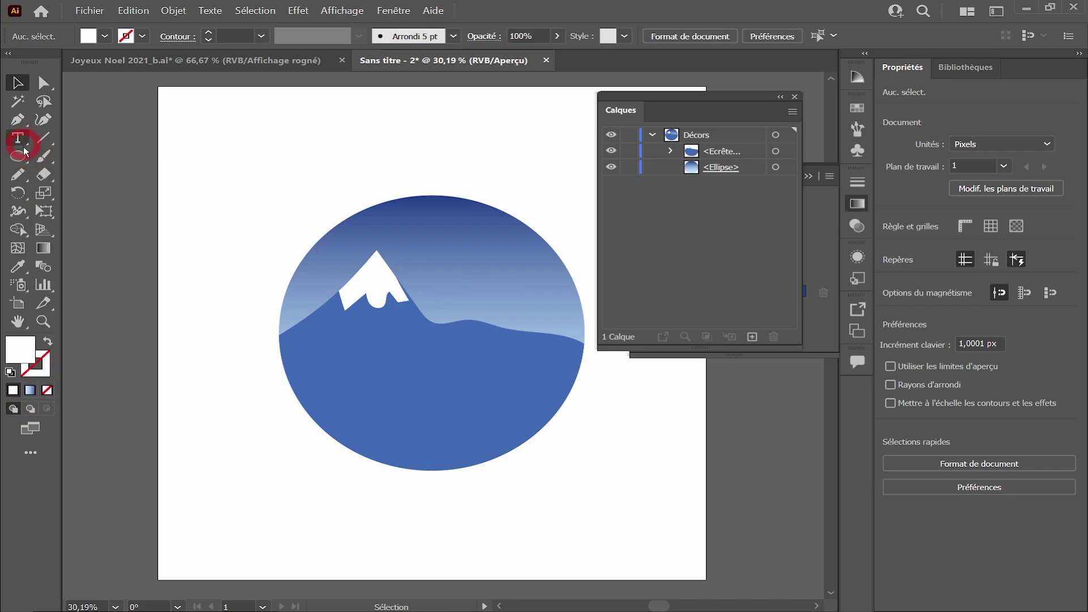
# Draw a closed white cloud about 396 × 167 px in the sky beside the peak with the Pencil tool
pyautogui.click(20, 174)
pyautogui.scroll(1, 538, 272)
pyautogui.moveTo(539, 262)
pyautogui.mouseDown()
pyautogui.moveTo(494, 247)
pyautogui.moveTo(469, 263)
pyautogui.moveTo(485, 263)
pyautogui.moveTo(461, 266)
pyautogui.moveTo(392, 267)
pyautogui.moveTo(389, 254)
pyautogui.moveTo(416, 238)
pyautogui.moveTo(431, 251)
pyautogui.moveTo(452, 228)
pyautogui.moveTo(477, 238)
pyautogui.moveTo(487, 263)
pyautogui.moveTo(452, 250)
pyautogui.mouseUp()
pyautogui.click(22, 85)
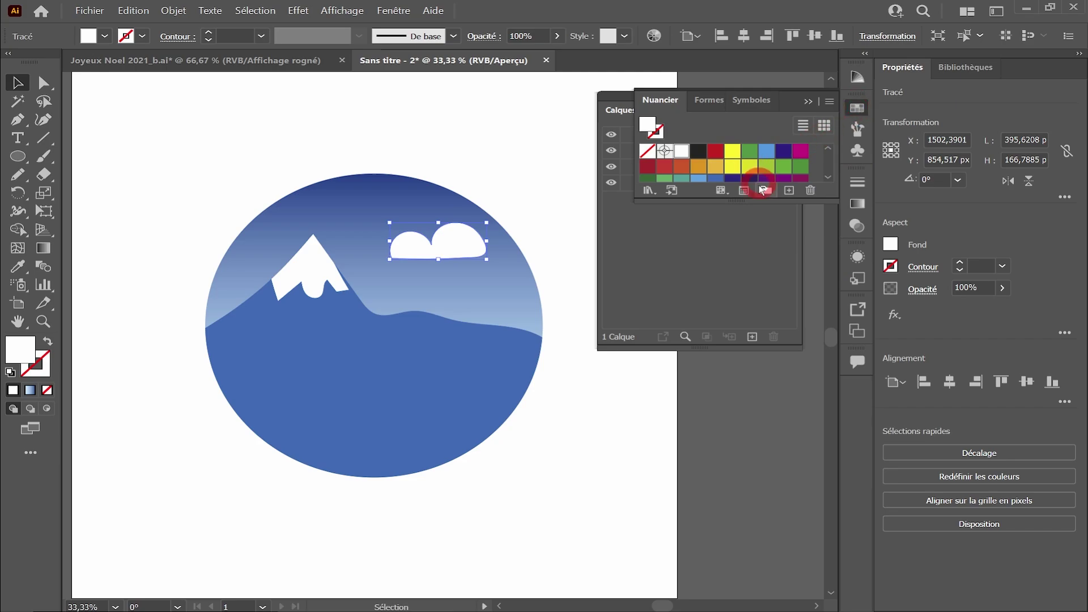
# Enlarge the swatches list and fill the cloud with the very light grey swatch
pyautogui.moveTo(758, 199); pyautogui.dragTo(793, 257)
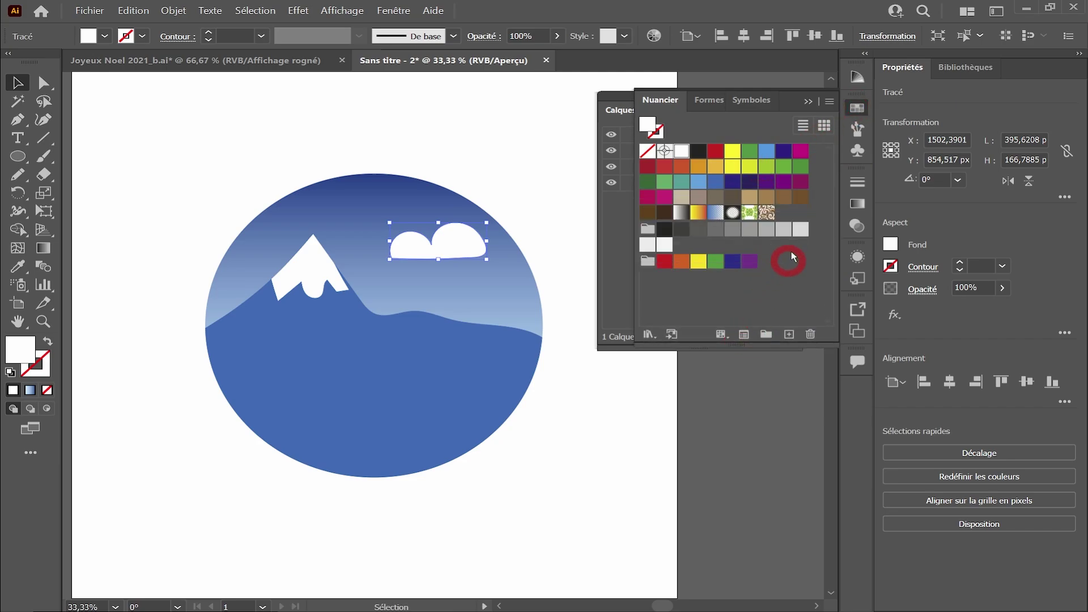
pyautogui.click(649, 244)
pyautogui.click(101, 99)
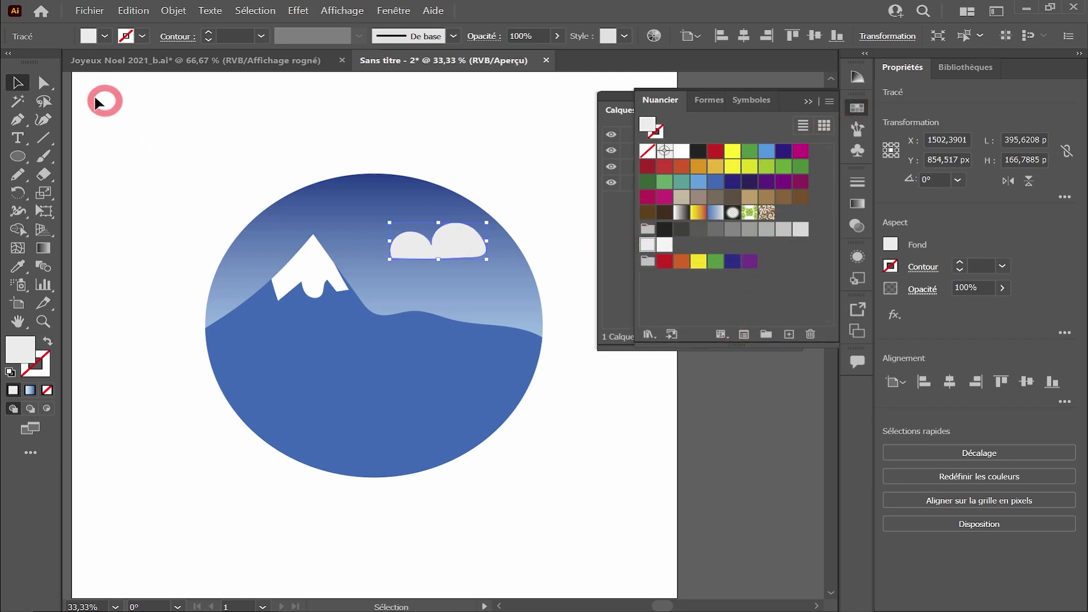
# Isolate the mountain's clipping group, fill its snow cap with the same very light grey swatch as the cloud, and leave isolation
pyautogui.click(286, 262)
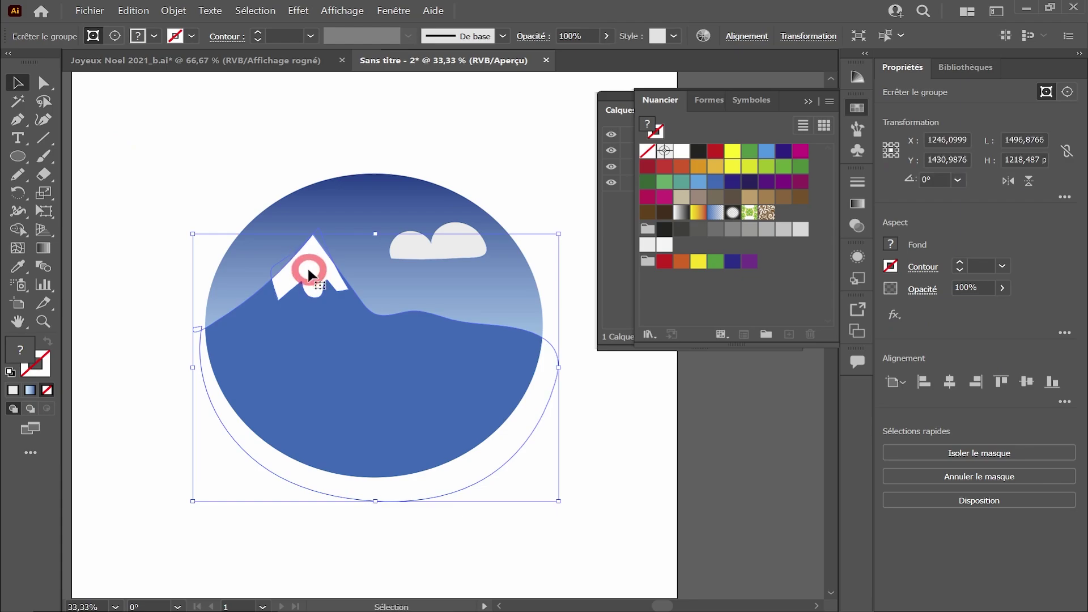
pyautogui.doubleClick(307, 266)
pyautogui.click(307, 266)
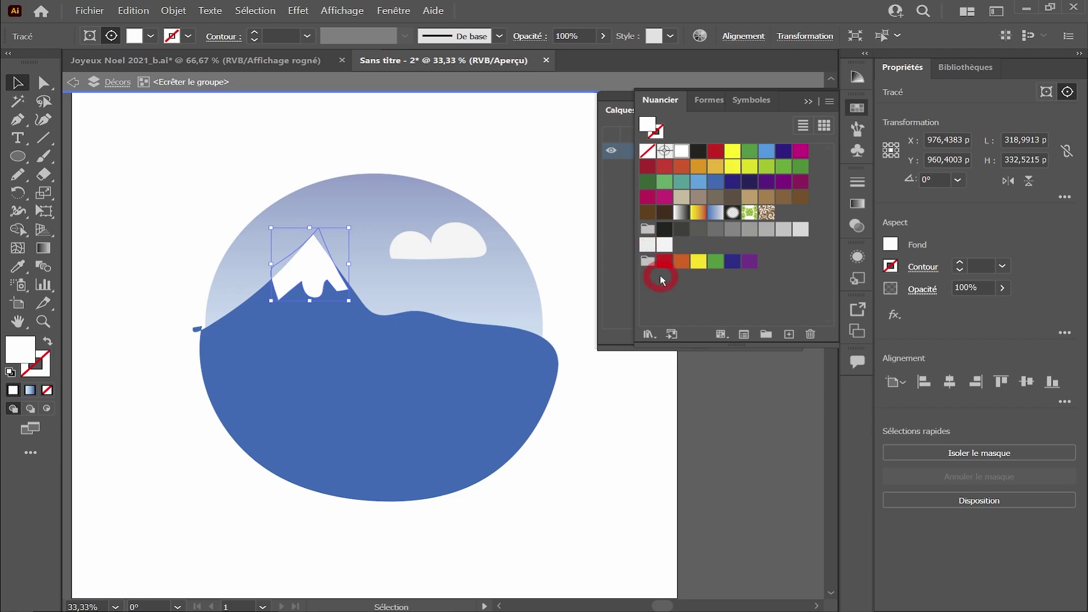
pyautogui.click(649, 247)
pyautogui.doubleClick(384, 90)
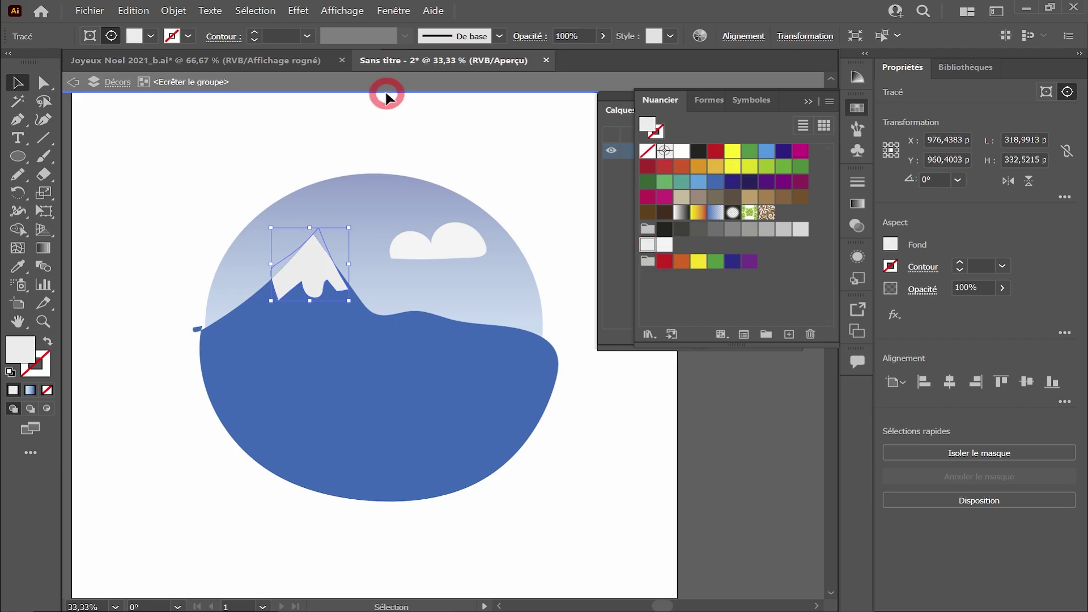
pyautogui.click(330, 127)
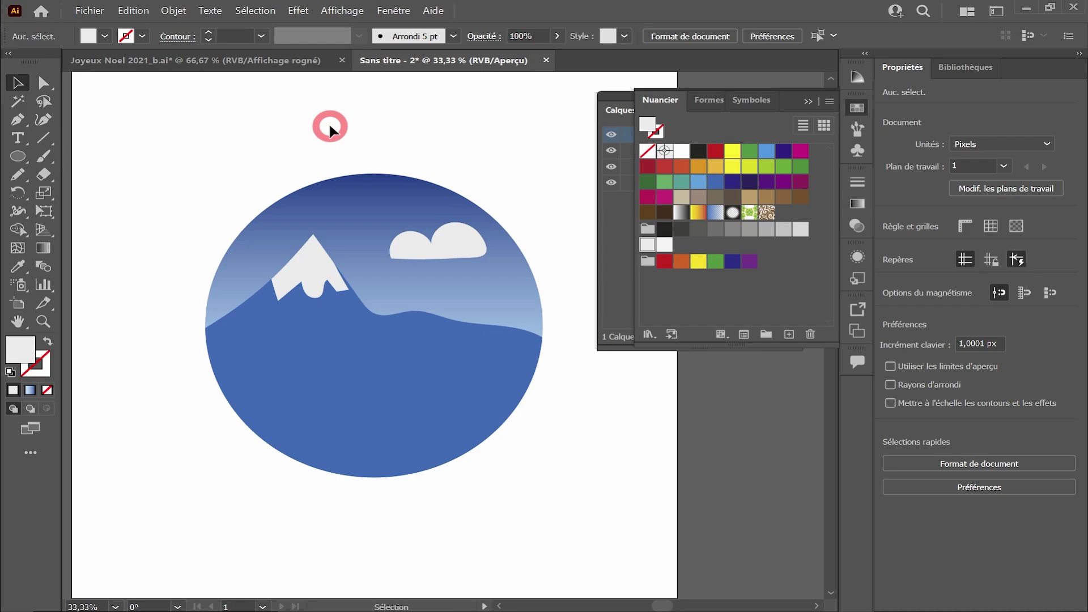
# Save the document in Adobe Illustrator format as Carte de Noël-02.prproj in the 86_Carte_de_Noël folder
pyautogui.click(90, 10)
pyautogui.click(99, 127)
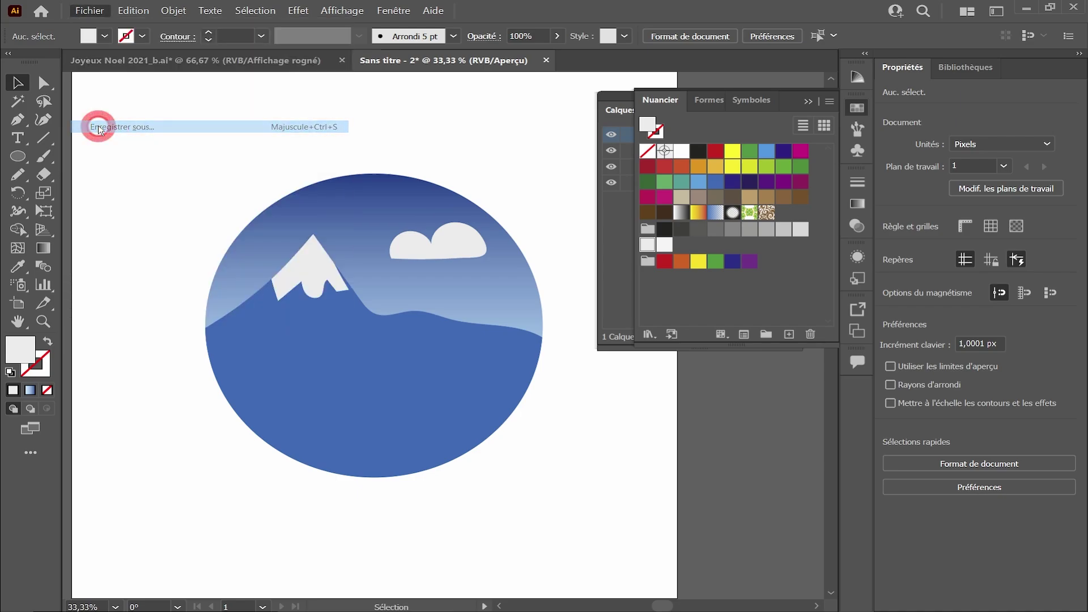
pyautogui.write('C')
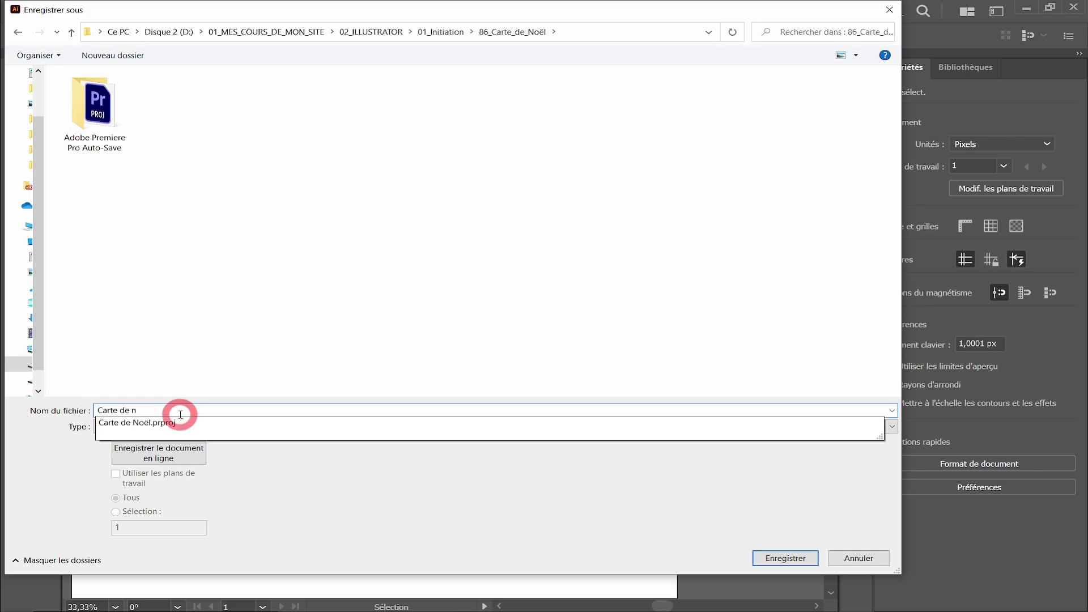
pyautogui.write('arte de n')
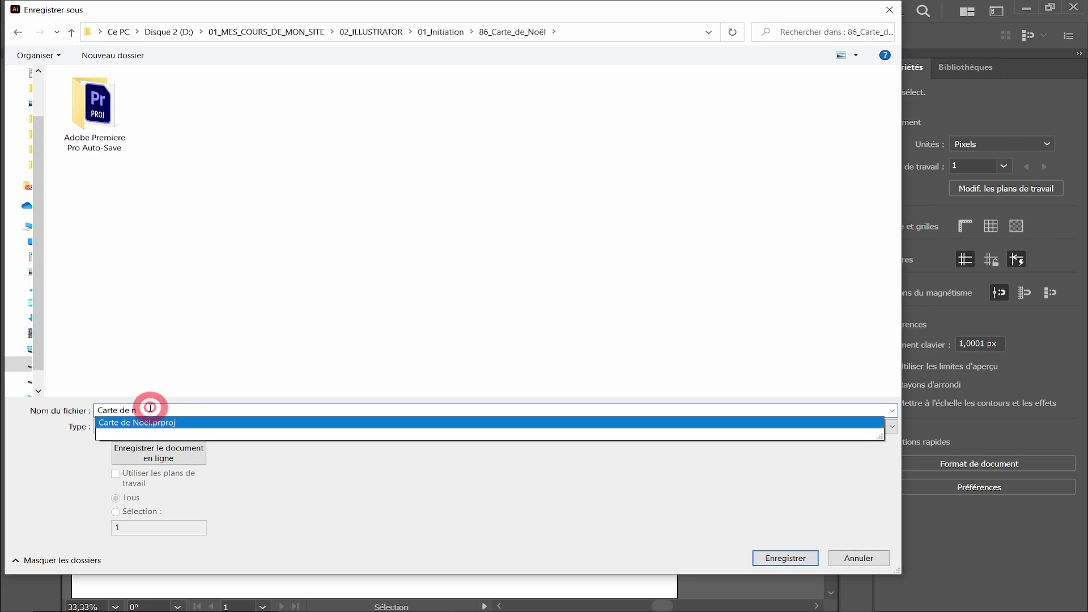
pyautogui.click(162, 422)
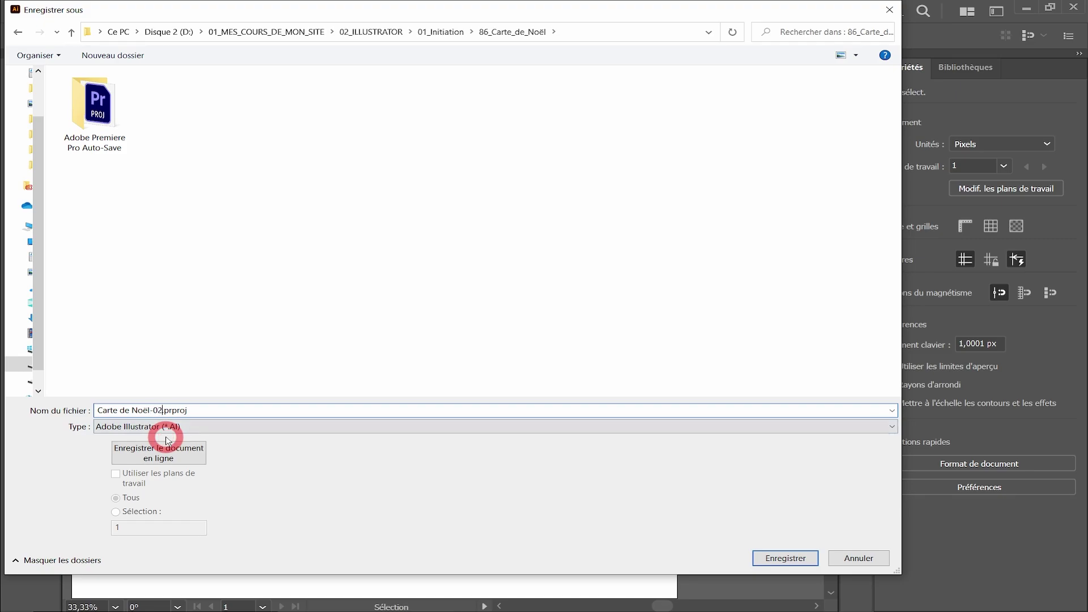
pyautogui.press('Return')
pyautogui.click(803, 525)
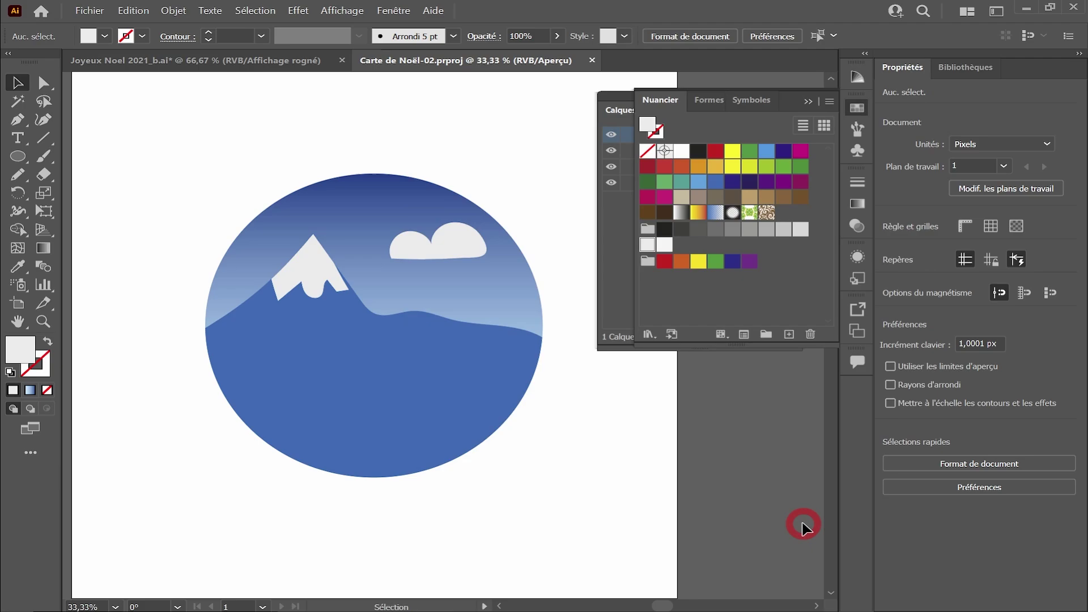
# Draw a circle about 437 px in diameter on the empty canvas to the right of the artboard
pyautogui.moveTo(656, 461); pyautogui.dragTo(249, 375)
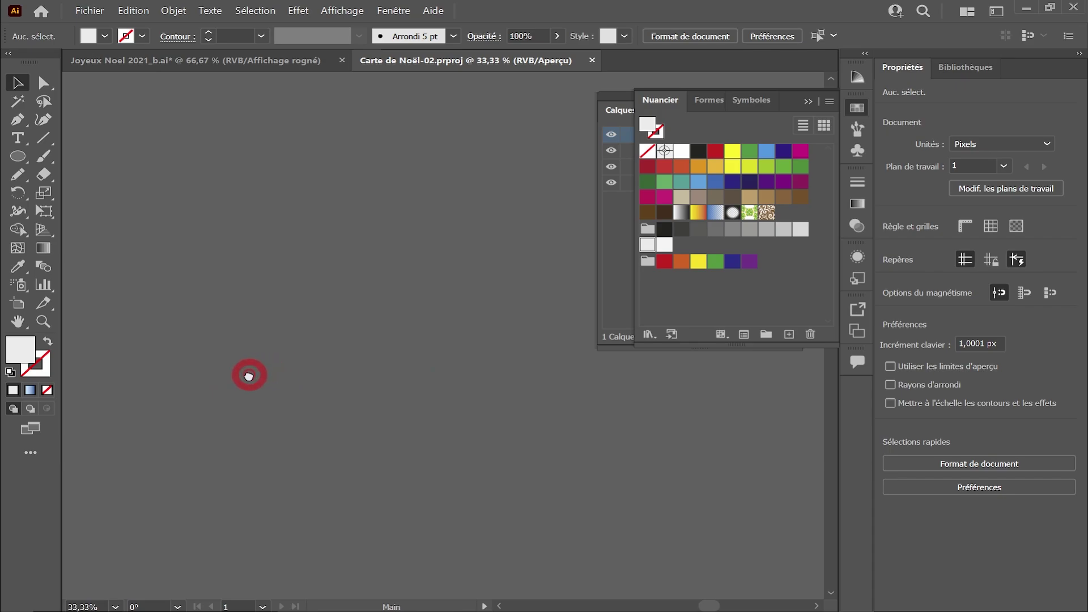
pyautogui.keyDown('ctrl'); pyautogui.keyDown('alt'); pyautogui.click(321, 377); pyautogui.keyUp('alt'); pyautogui.keyUp('ctrl')
pyautogui.keyDown('ctrl'); pyautogui.keyDown('alt'); pyautogui.click(321, 377); pyautogui.keyUp('alt'); pyautogui.keyUp('ctrl')
pyautogui.keyDown('ctrl'); pyautogui.click(427, 340); pyautogui.keyUp('ctrl')
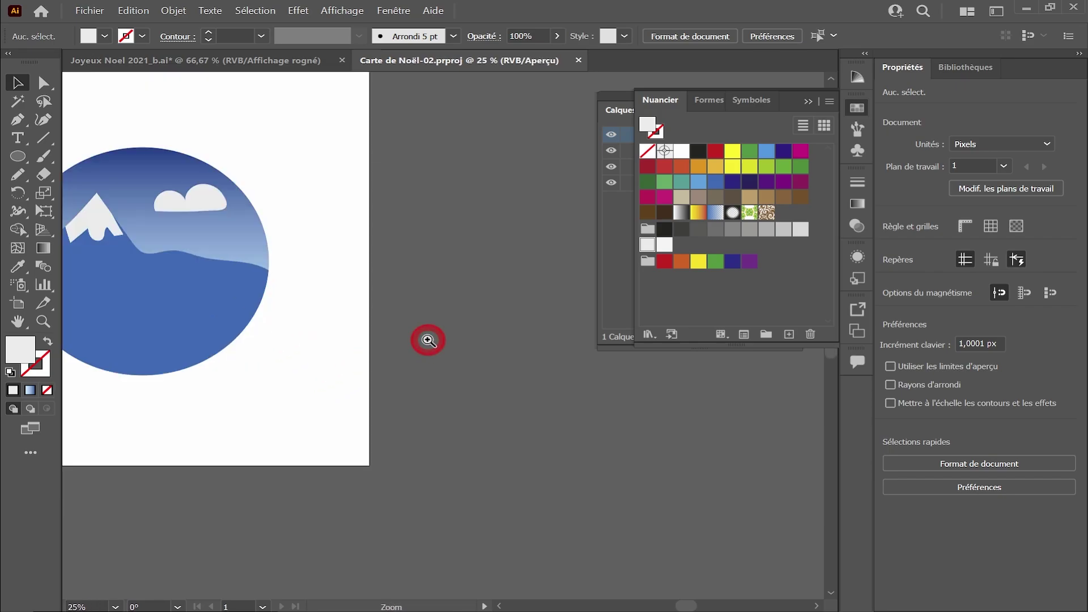
pyautogui.keyDown('ctrl'); pyautogui.click(478, 338); pyautogui.keyUp('ctrl')
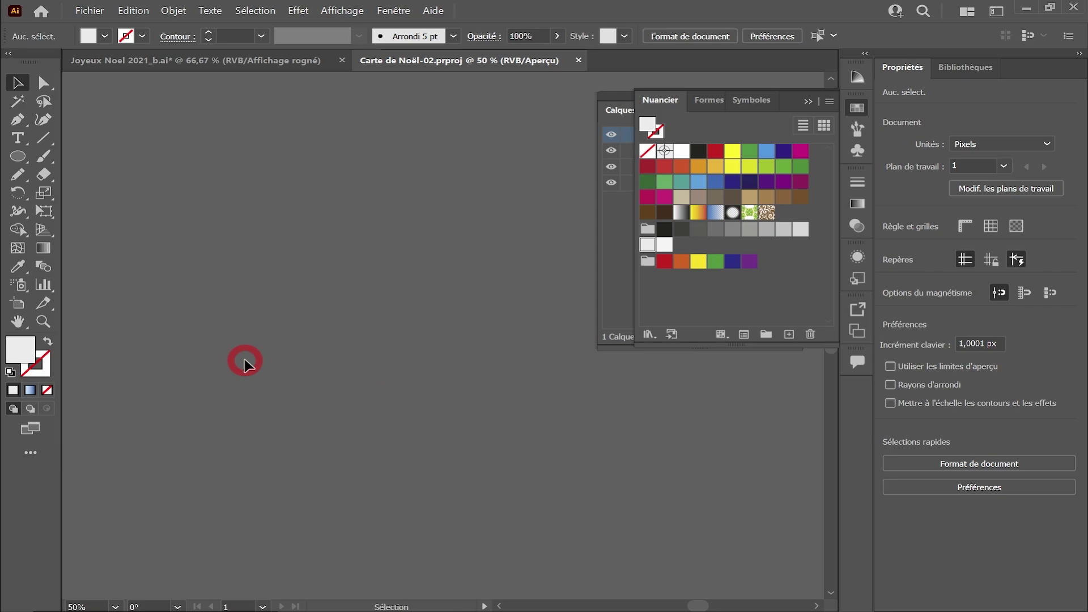
pyautogui.press('F7')
pyautogui.click(17, 156)
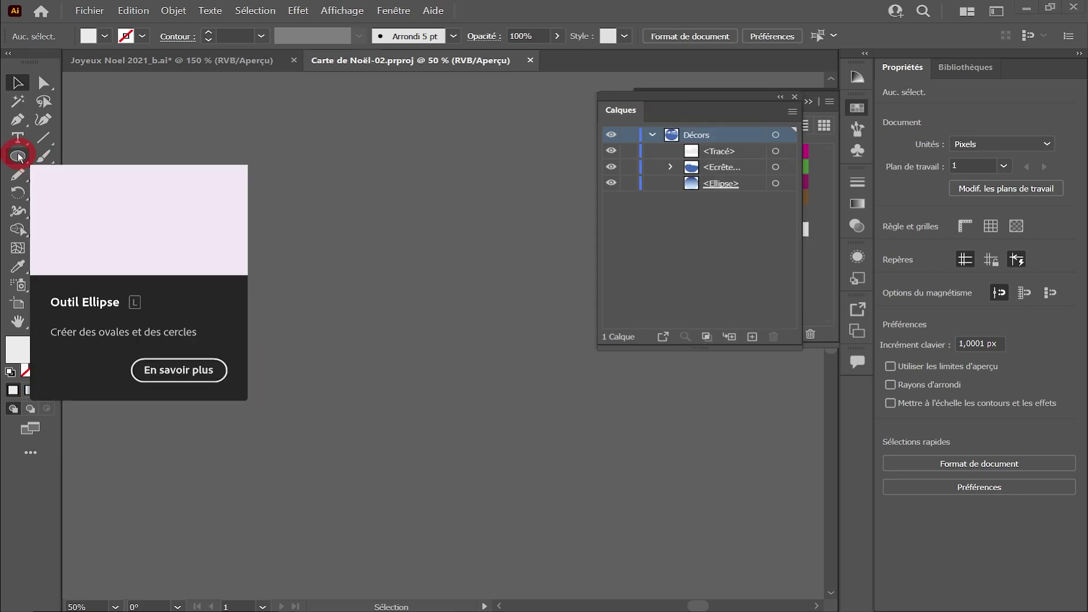
pyautogui.moveTo(326, 236)
pyautogui.mouseDown()
pyautogui.moveTo(357, 282)
pyautogui.moveTo(402, 306)
pyautogui.mouseUp()
# Fill the large circle beside the artboard with a muted mustard yellow
pyautogui.doubleClick(24, 354)
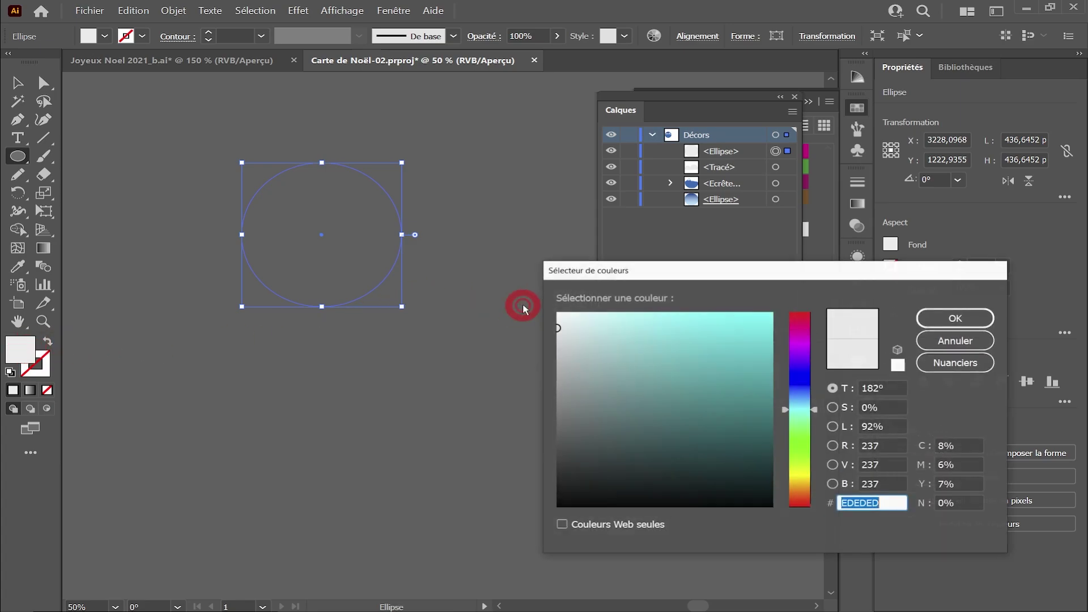
pyautogui.moveTo(794, 452); pyautogui.dragTo(801, 479)
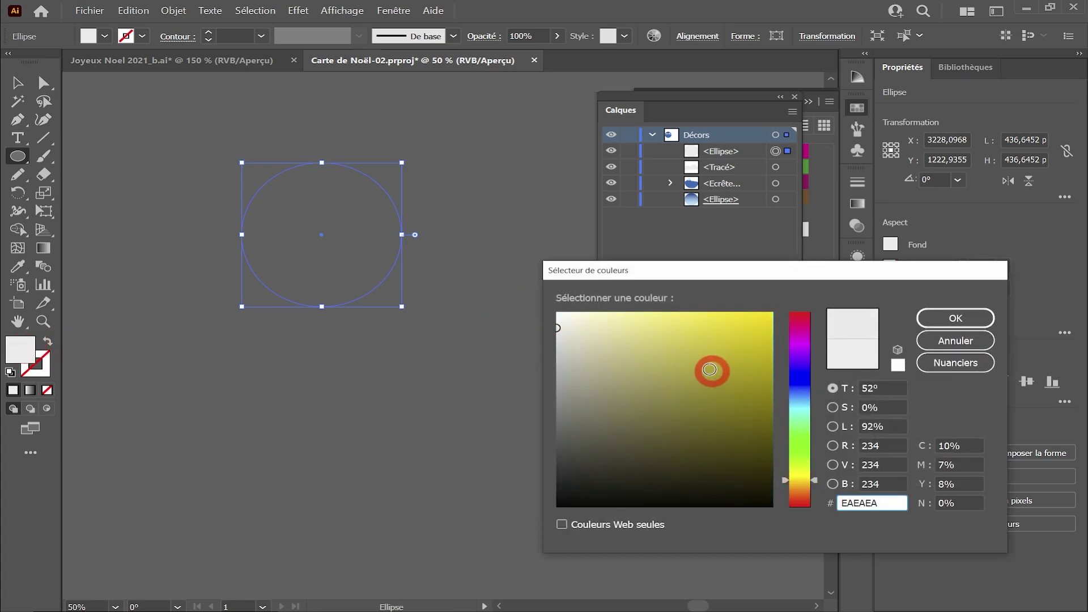
pyautogui.moveTo(709, 369); pyautogui.dragTo(683, 343)
pyautogui.moveTo(780, 450); pyautogui.dragTo(788, 486)
pyautogui.click(956, 318)
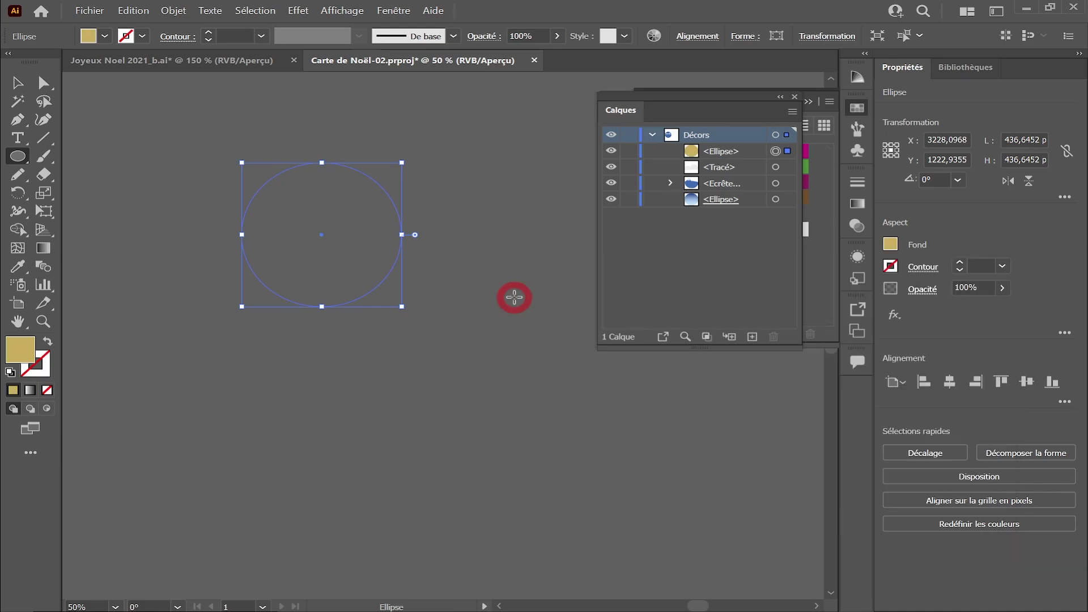
# Create a new layer above Décors and move the yellow circle onto it
pyautogui.click(92, 121)
pyautogui.click(652, 334)
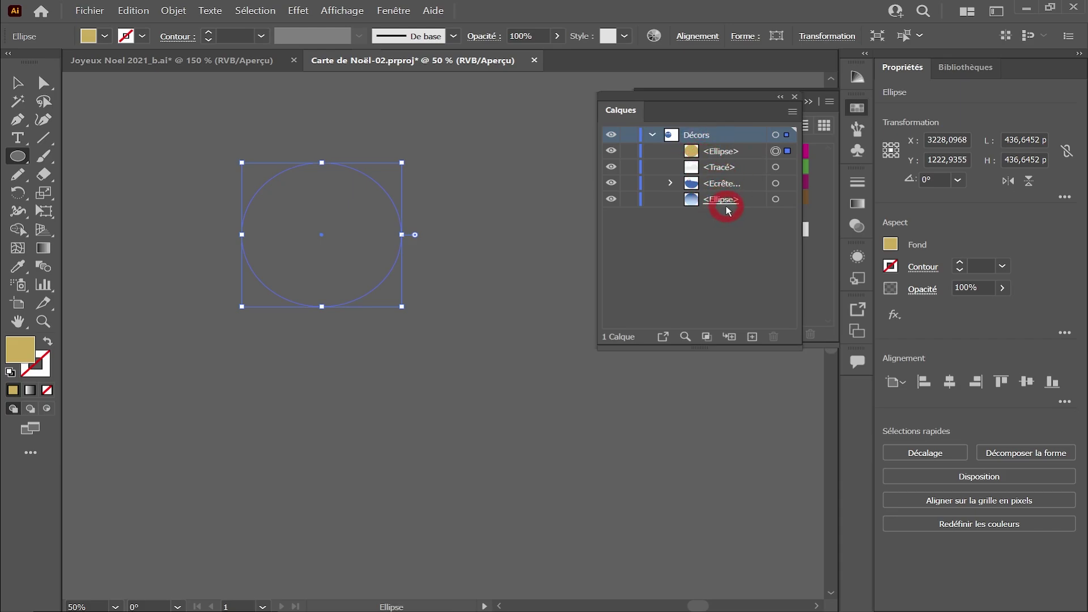
pyautogui.click(752, 337)
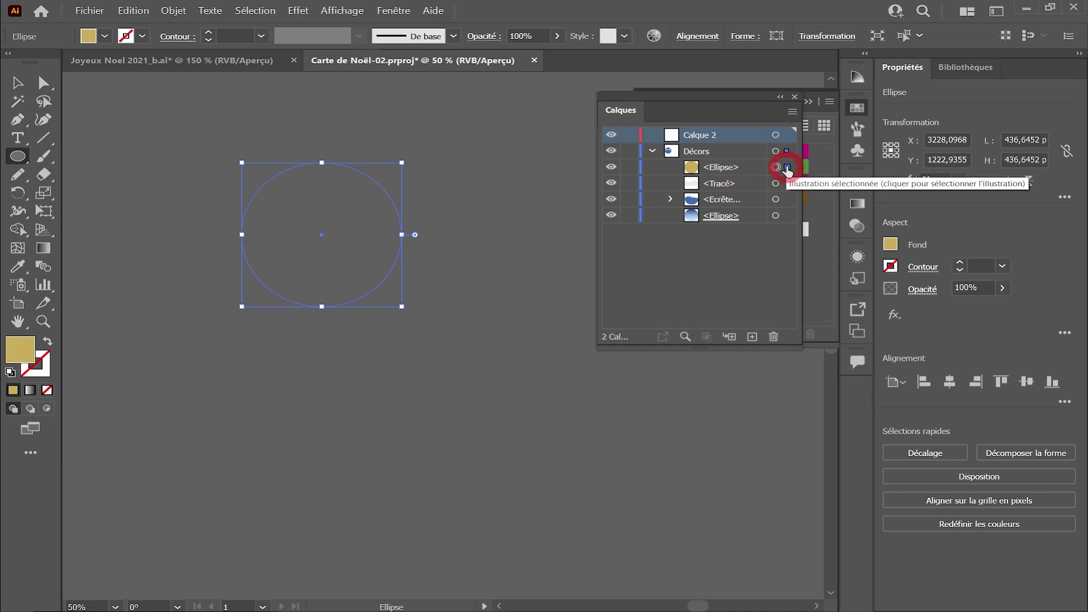
pyautogui.moveTo(787, 166); pyautogui.dragTo(788, 137)
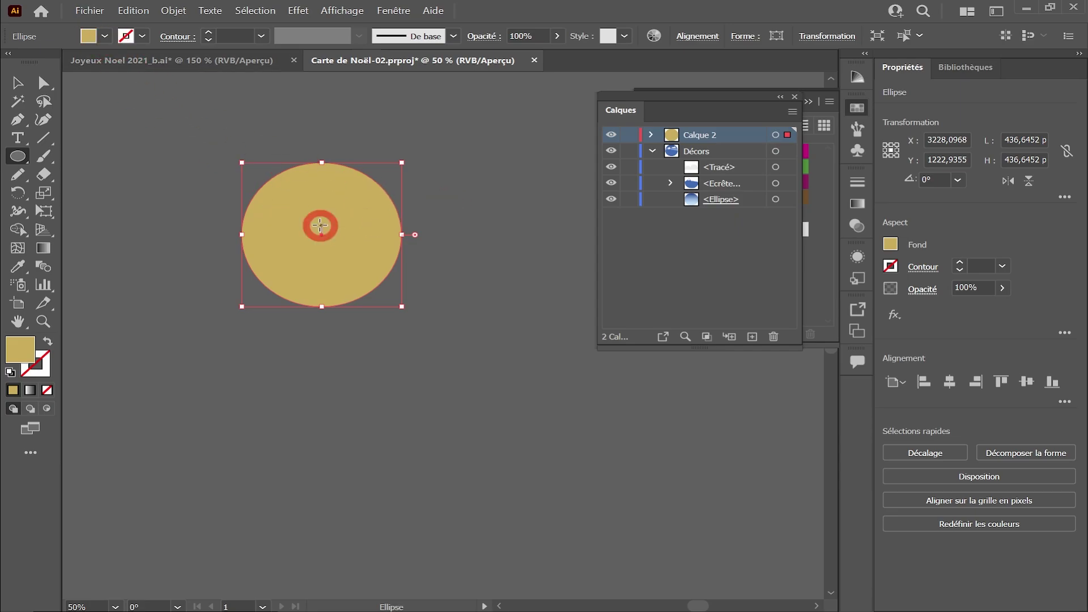
# Change the large circle's fill to a brighter, more saturated golden yellow and deselect it
pyautogui.doubleClick(17, 363)
pyautogui.moveTo(729, 330); pyautogui.dragTo(729, 325)
pyautogui.click(951, 319)
pyautogui.hotkey('ctrl', '+')
pyautogui.hotkey('ctrl', 'shift', 'a')
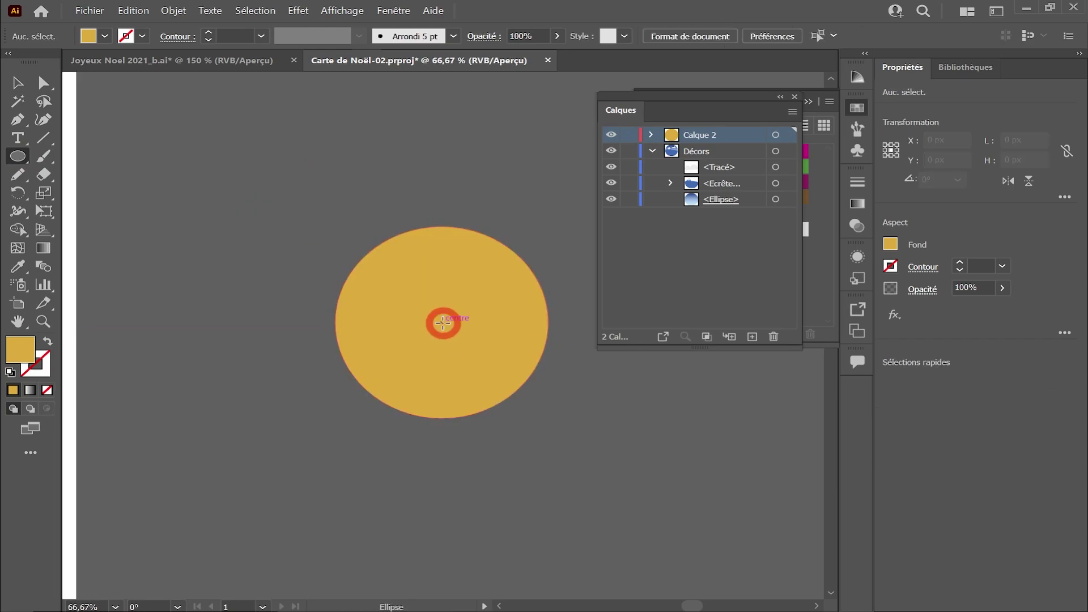
# Draw a circle about 84 px in diameter at the centre of the yellow circle and fill it with orange
pyautogui.moveTo(442, 323); pyautogui.dragTo(463, 341)
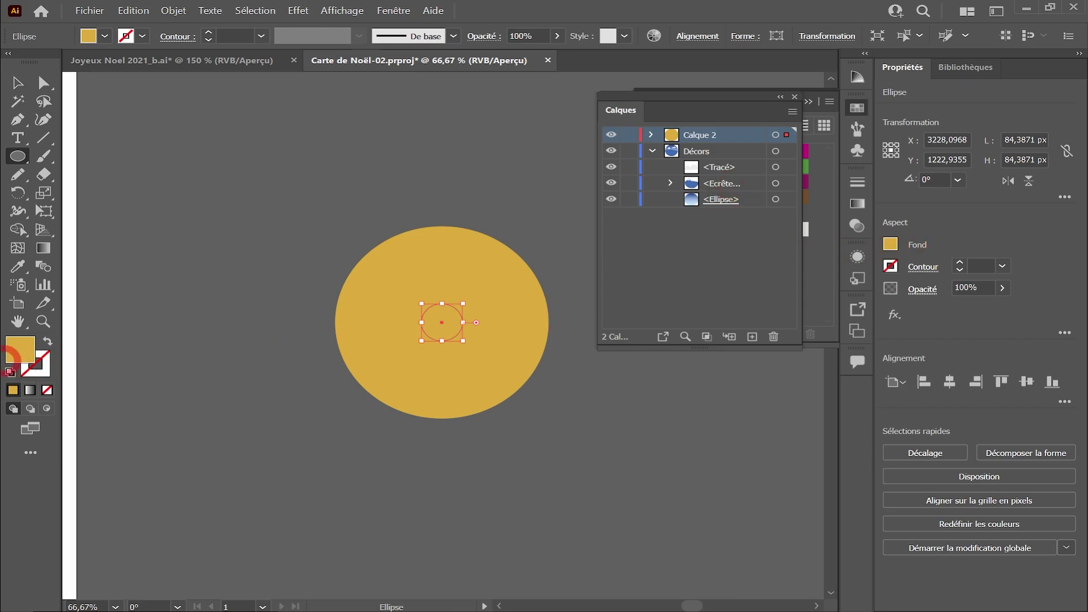
pyautogui.doubleClick(20, 349)
pyautogui.moveTo(792, 480); pyautogui.dragTo(794, 495)
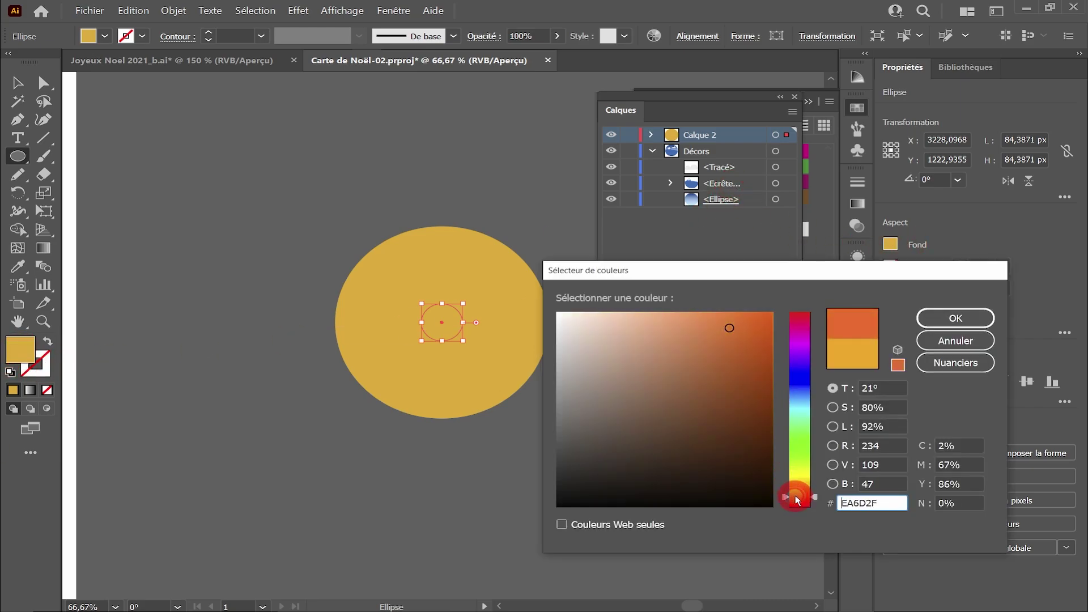
pyautogui.click(738, 321)
pyautogui.press('Return')
pyautogui.press('v')
pyautogui.click(66, 170)
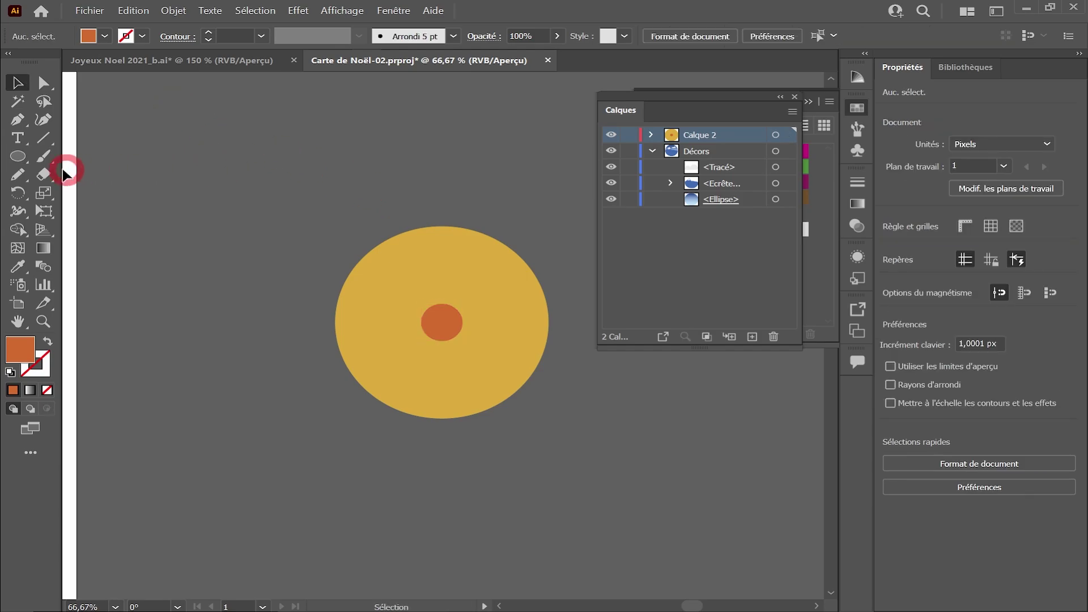
# Draw an eye circle about 42 px in diameter above and to the right of the orange circle, and fill it black
pyautogui.click(19, 156)
pyautogui.moveTo(481, 282); pyautogui.dragTo(491, 296)
pyautogui.press('v')
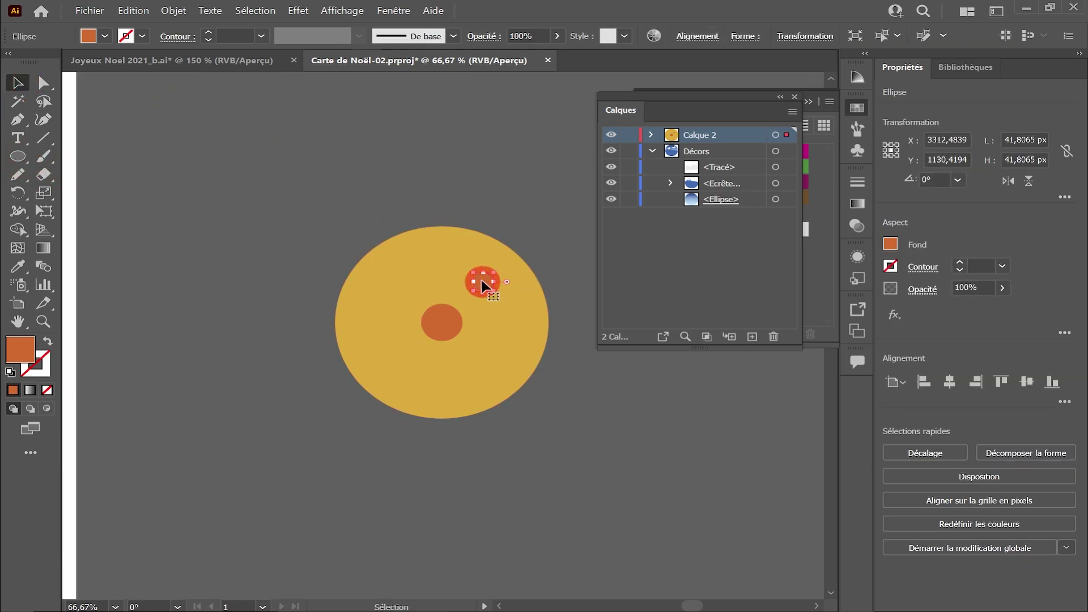
pyautogui.click(90, 36)
pyautogui.click(48, 62)
pyautogui.click(685, 26)
# Draw a small highlight circle on the upper-left part of the black eye and fill it white
pyautogui.scroll(1, 505, 278)
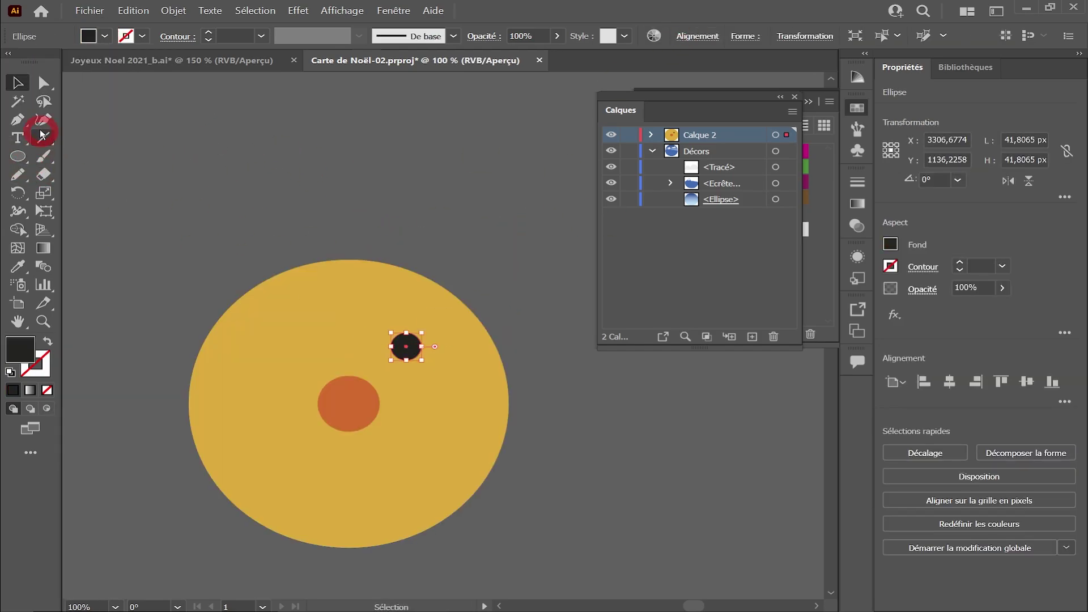
pyautogui.click(19, 157)
pyautogui.scroll(2, 419, 347)
pyautogui.moveTo(391, 259); pyautogui.dragTo(415, 293)
pyautogui.press('v')
pyautogui.click(89, 36)
pyautogui.click(36, 63)
pyautogui.click(576, 192)
# Group the black eye circle with its white highlight
pyautogui.scroll(-1, 505, 246)
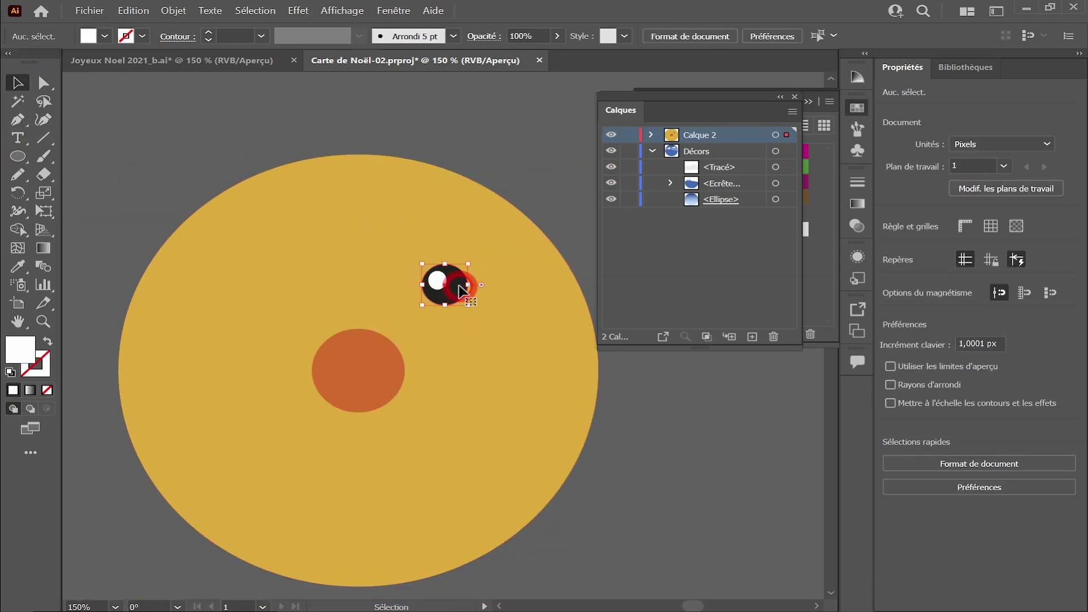
pyautogui.click(461, 290)
pyautogui.hotkey('ctrl', 'g')
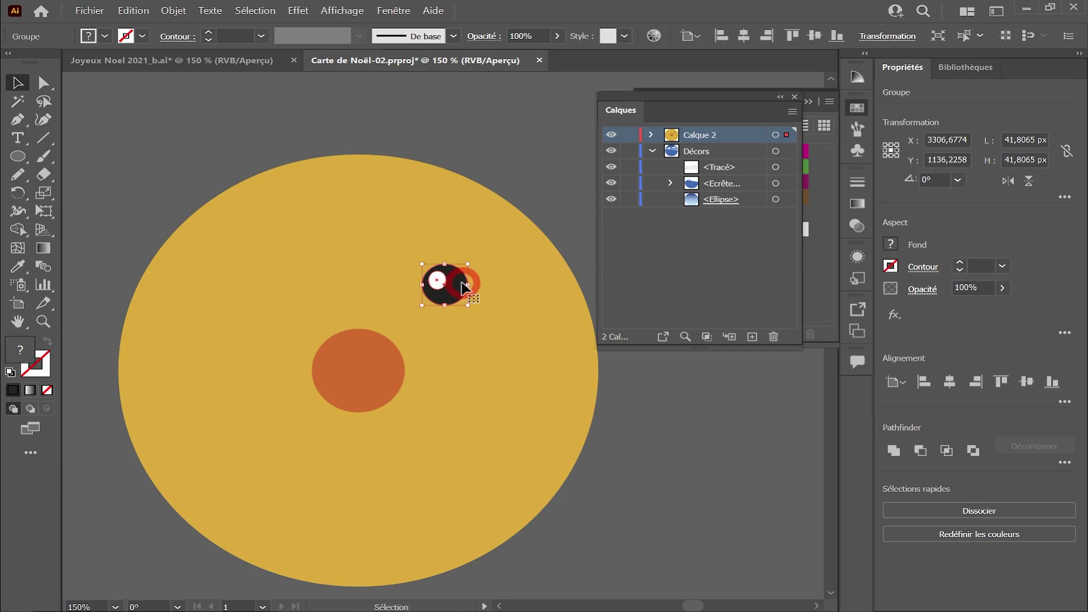
# Rename the eye group as Oeil and place a copy of it at the same height on the other side of the face
pyautogui.click(707, 137)
pyautogui.click(651, 136)
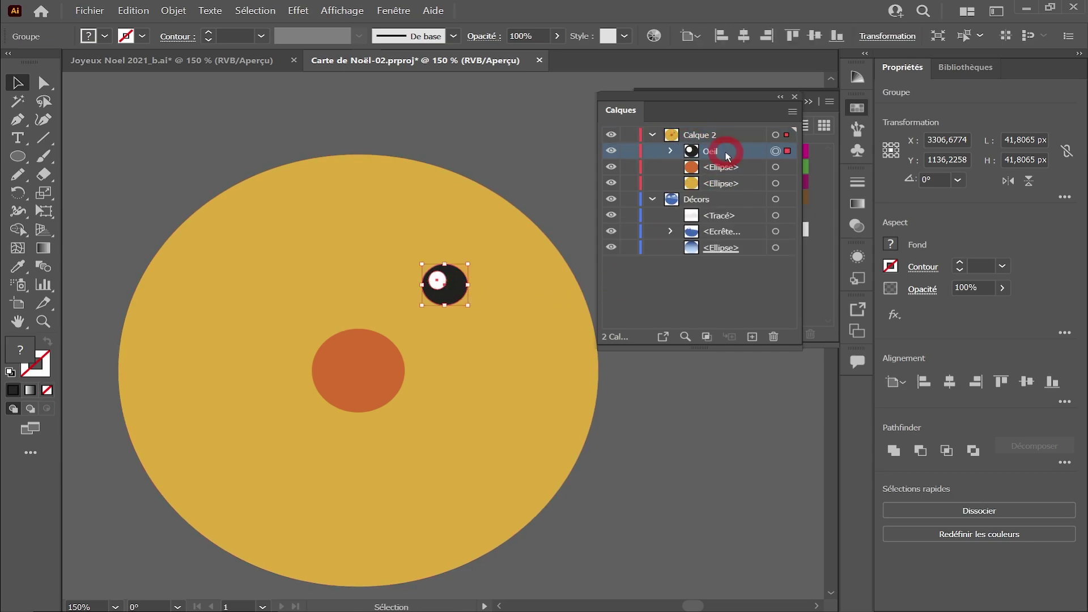
pyautogui.moveTo(445, 289); pyautogui.dragTo(289, 288)
pyautogui.click(516, 195)
pyautogui.scroll(-1, 495, 236)
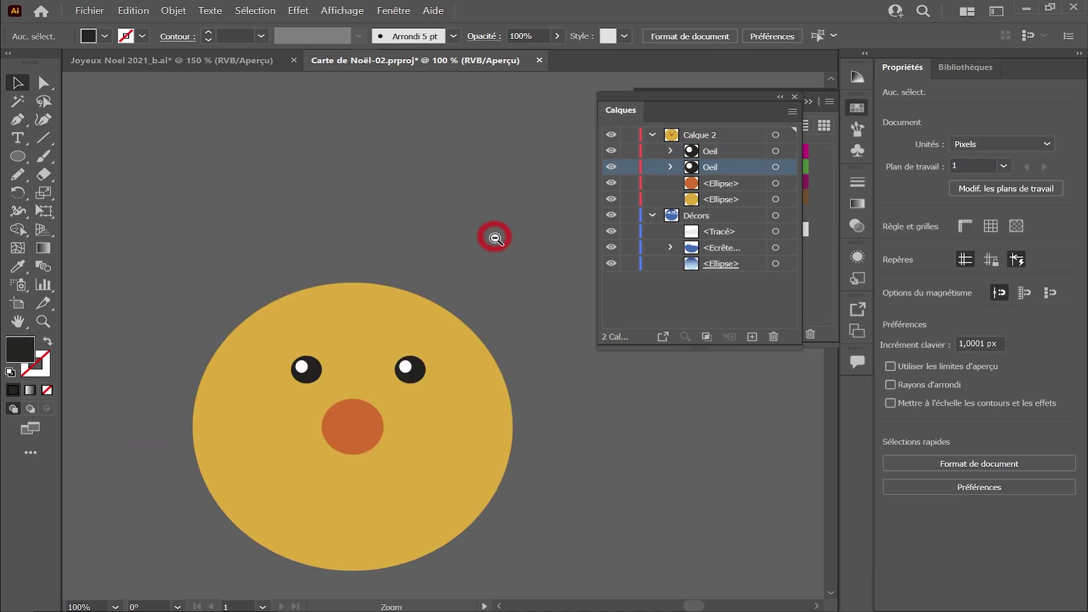
# Draw a rectangle about 437 by 497 px from the middle of the yellow circle downward, as wide as the circle, and fill it light grey
pyautogui.moveTo(469, 371); pyautogui.dragTo(483, 204)
pyautogui.click(7, 152)
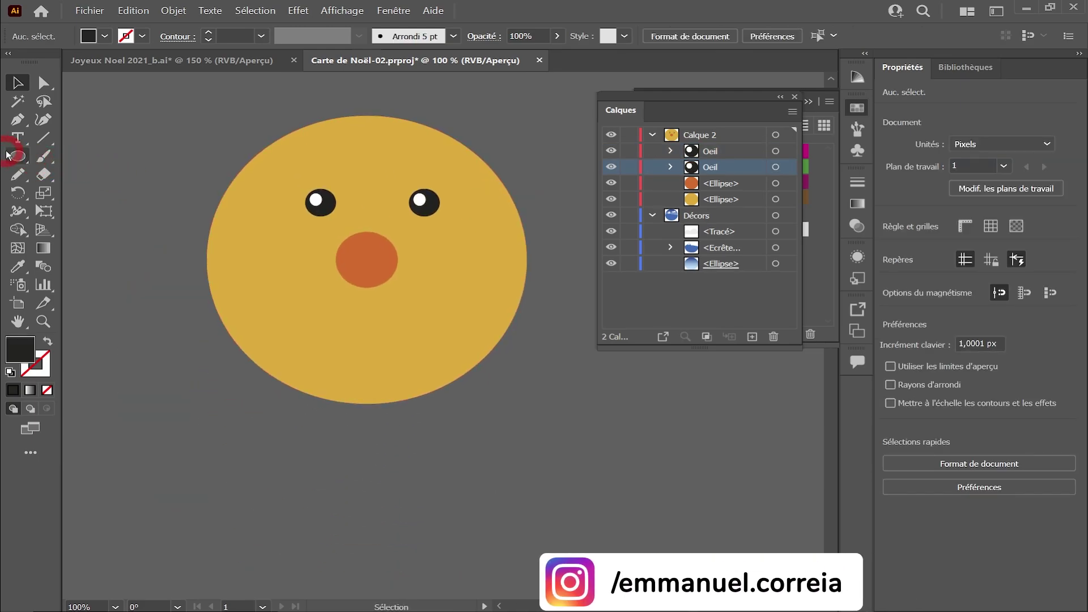
pyautogui.moveTo(16, 167); pyautogui.dragTo(73, 155)
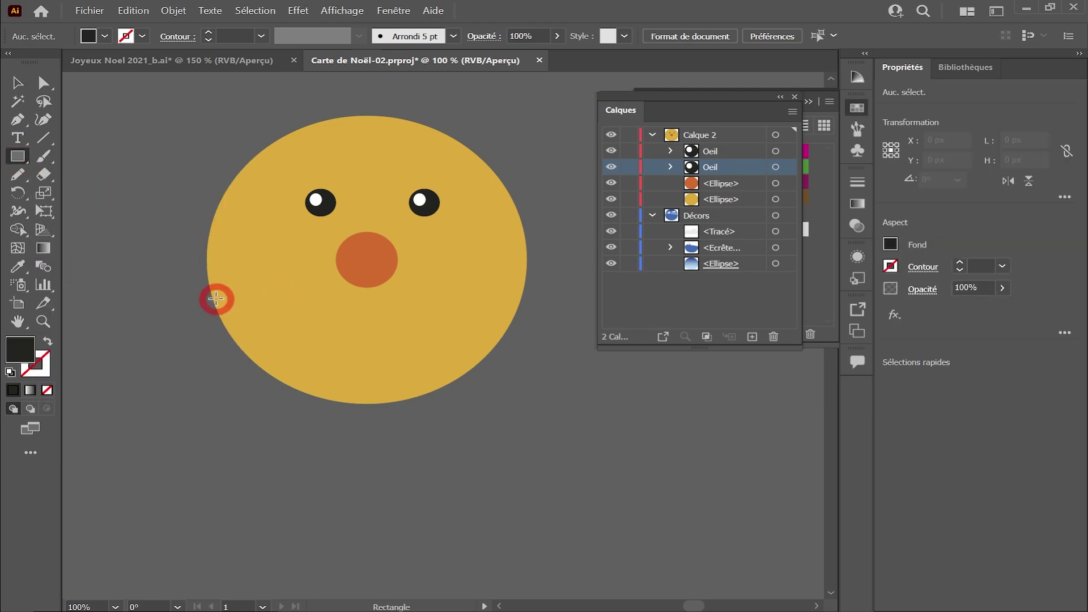
pyautogui.moveTo(210, 261); pyautogui.dragTo(527, 588)
pyautogui.click(89, 37)
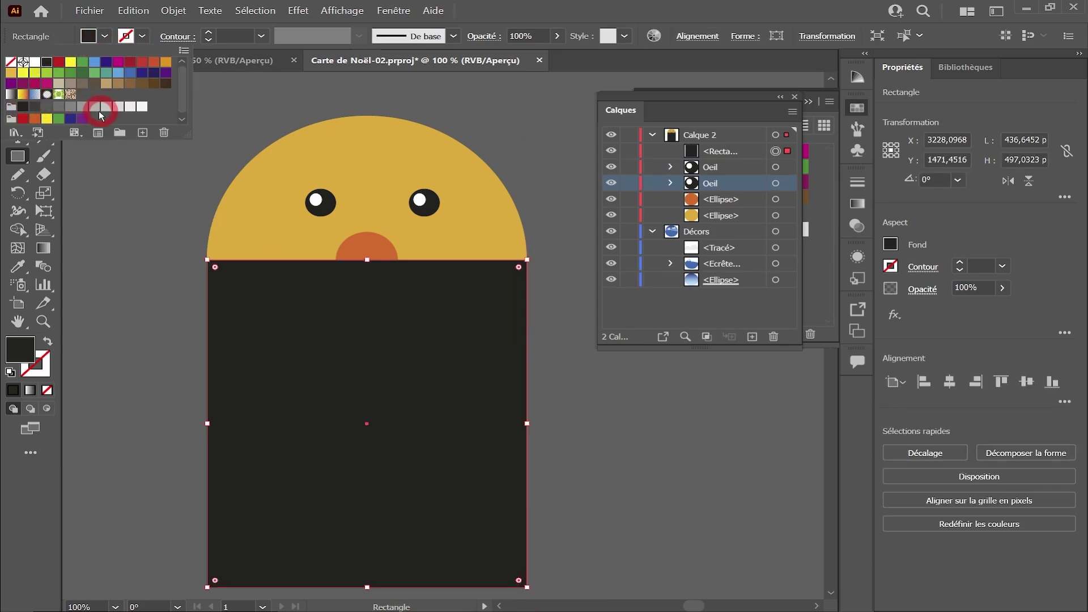
pyautogui.click(130, 107)
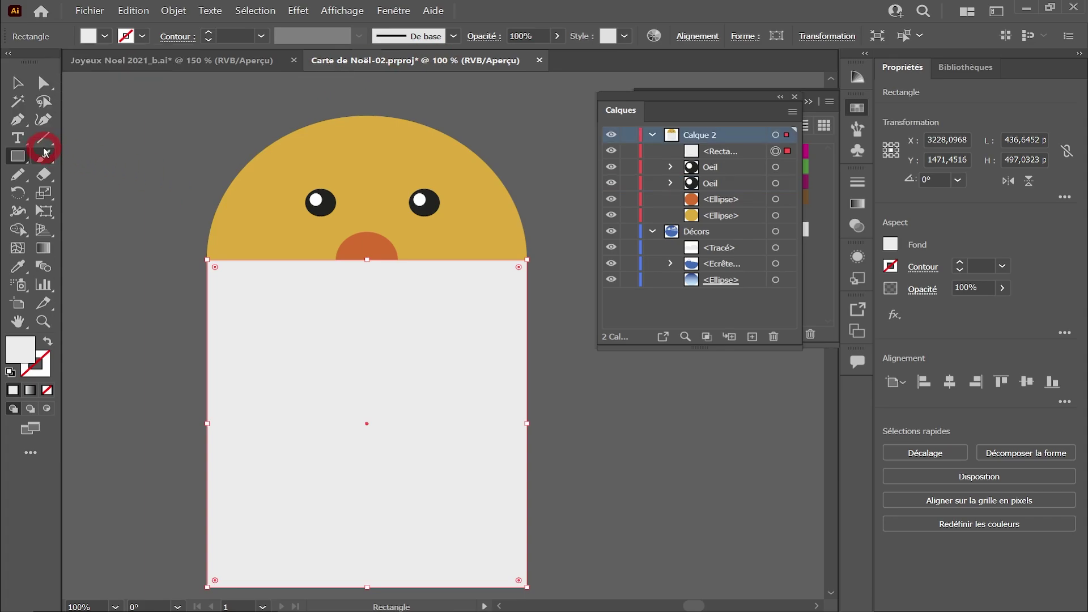
# Add an anchor point at the middle of the rectangle's upper edge and pull it down into a smooth curve at the orange circle's base
pyautogui.click(18, 120)
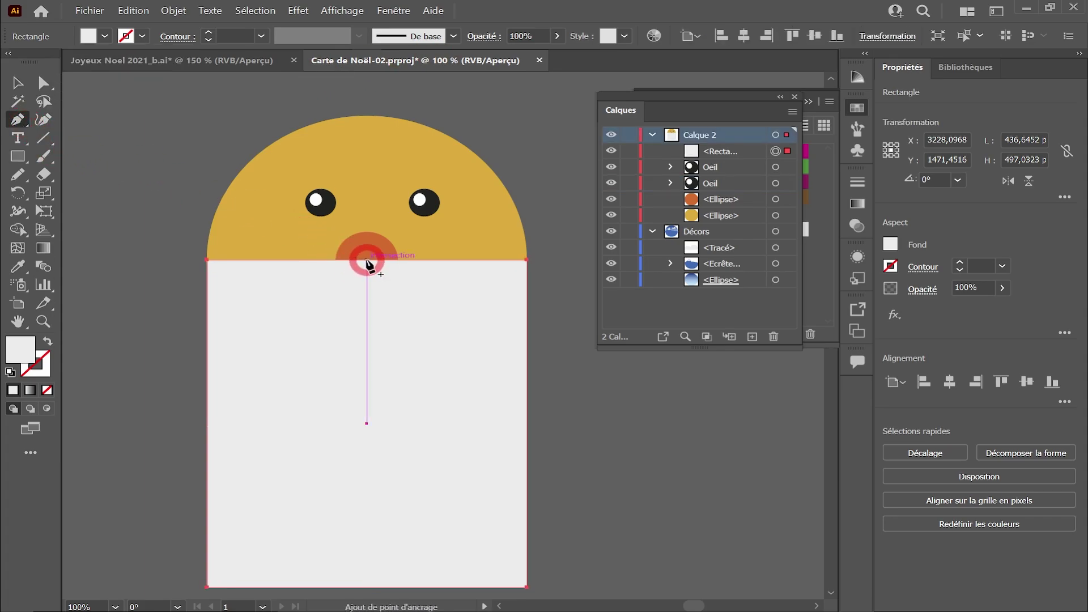
pyautogui.click(319, 8)
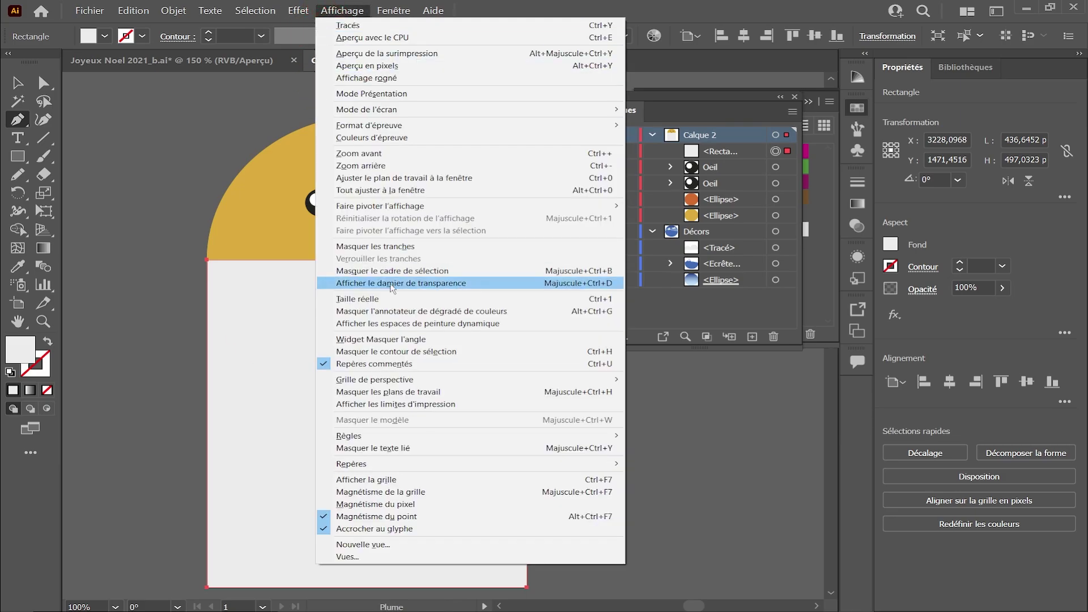
pyautogui.click(390, 366)
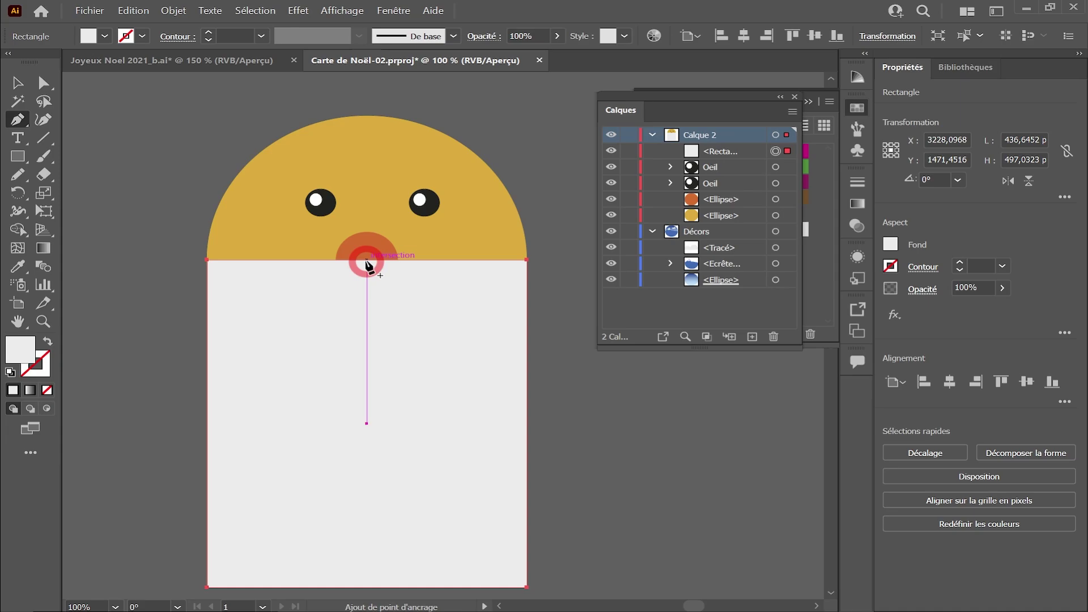
pyautogui.click(367, 260)
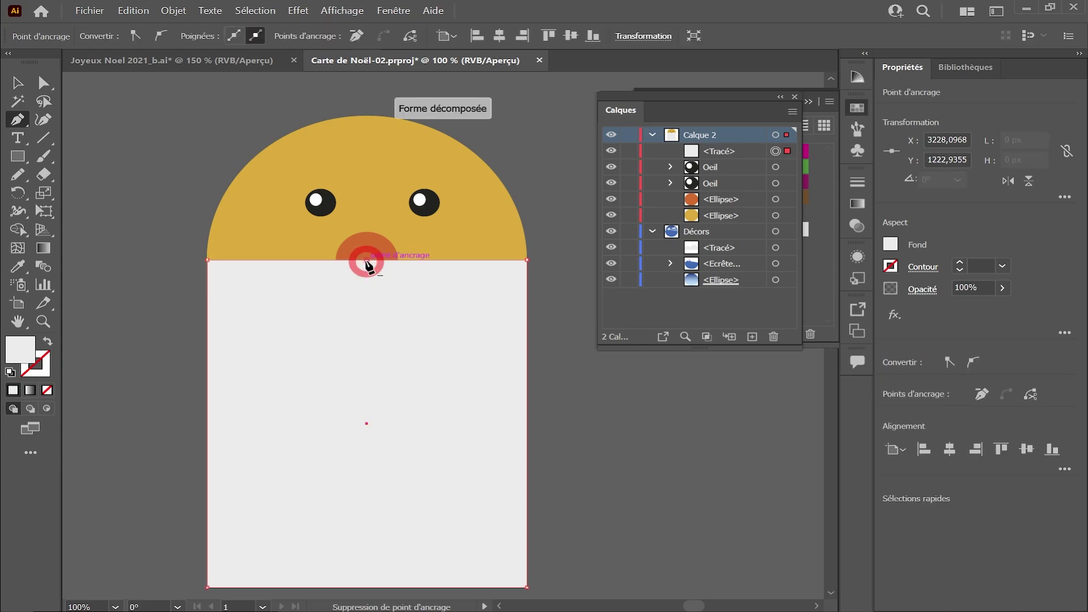
pyautogui.moveTo(366, 261); pyautogui.dragTo(429, 284)
pyautogui.scroll(-3, 227, 227)
# Round the two lower corners of the light grey shape as far as they go to form a semicircular base
pyautogui.click(43, 82)
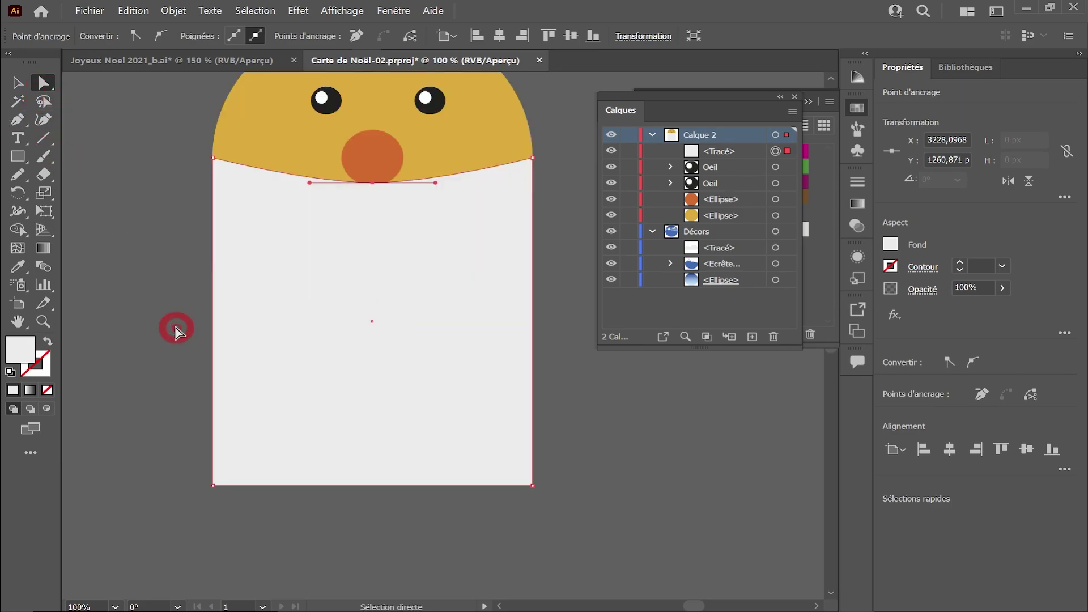
pyautogui.moveTo(194, 463); pyautogui.dragTo(557, 519)
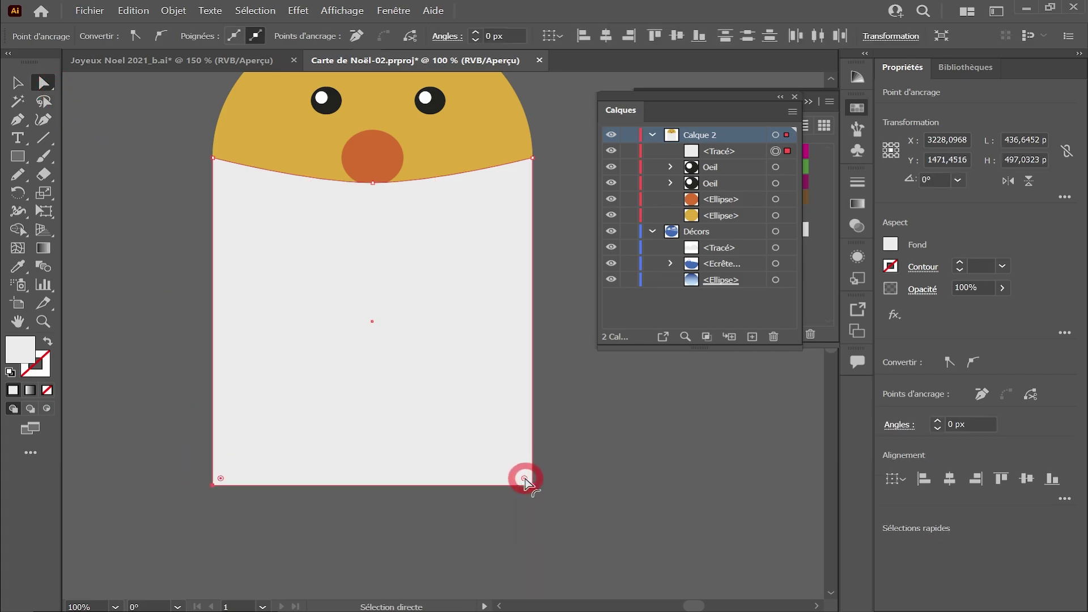
pyautogui.moveTo(524, 480); pyautogui.dragTo(346, 205)
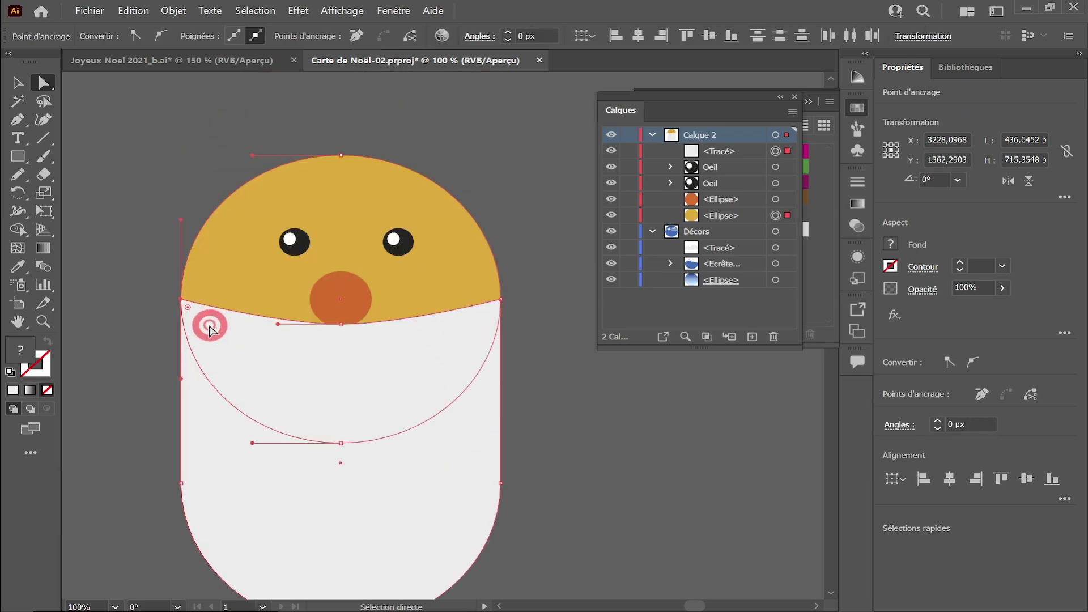
# Round the two upper corners of the light grey beard so they blend into its curved upper edge
pyautogui.click(209, 326)
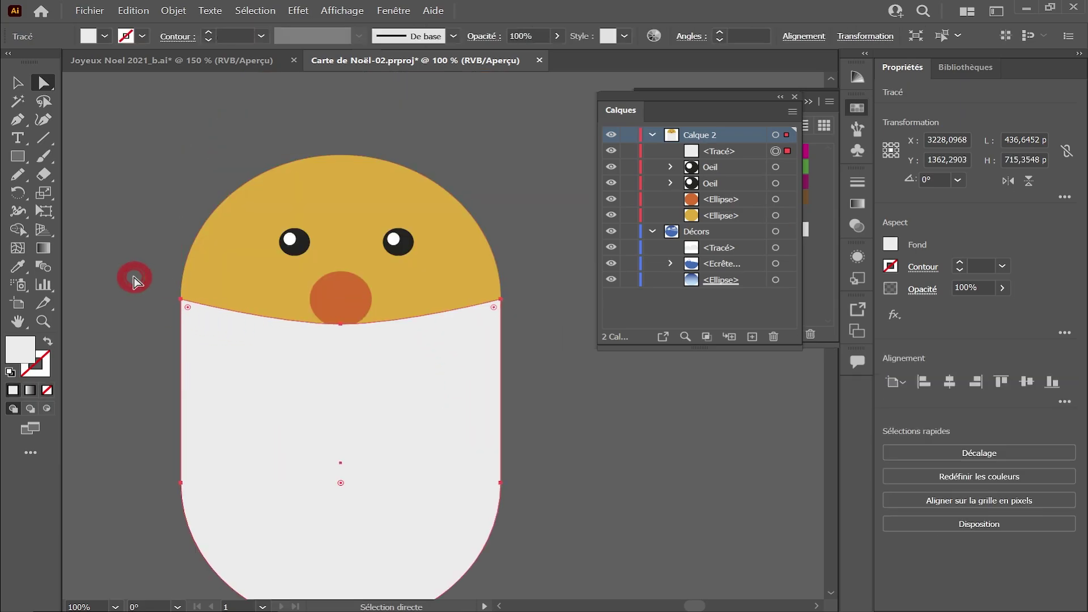
pyautogui.click(134, 277)
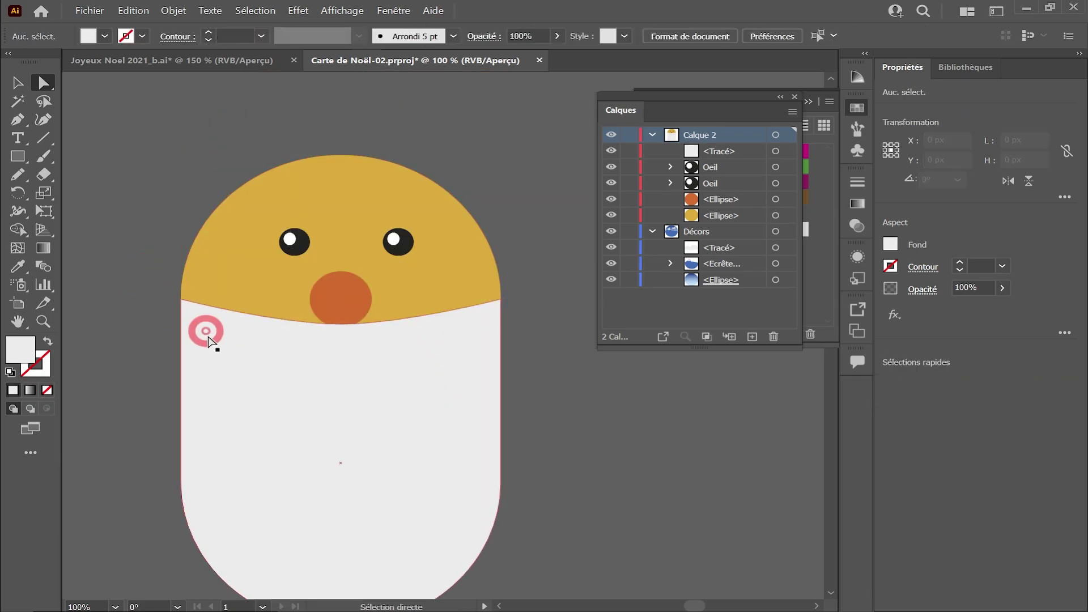
pyautogui.click(181, 300)
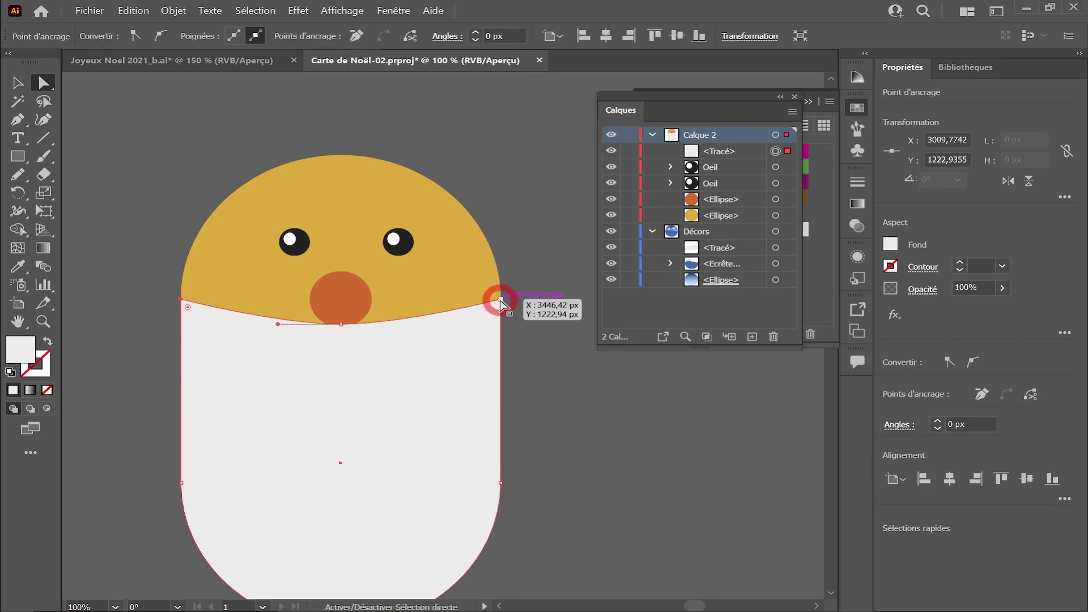
pyautogui.keyDown('shift'); pyautogui.click(500, 300); pyautogui.keyUp('shift')
pyautogui.moveTo(504, 301); pyautogui.dragTo(491, 333)
pyautogui.click(18, 83)
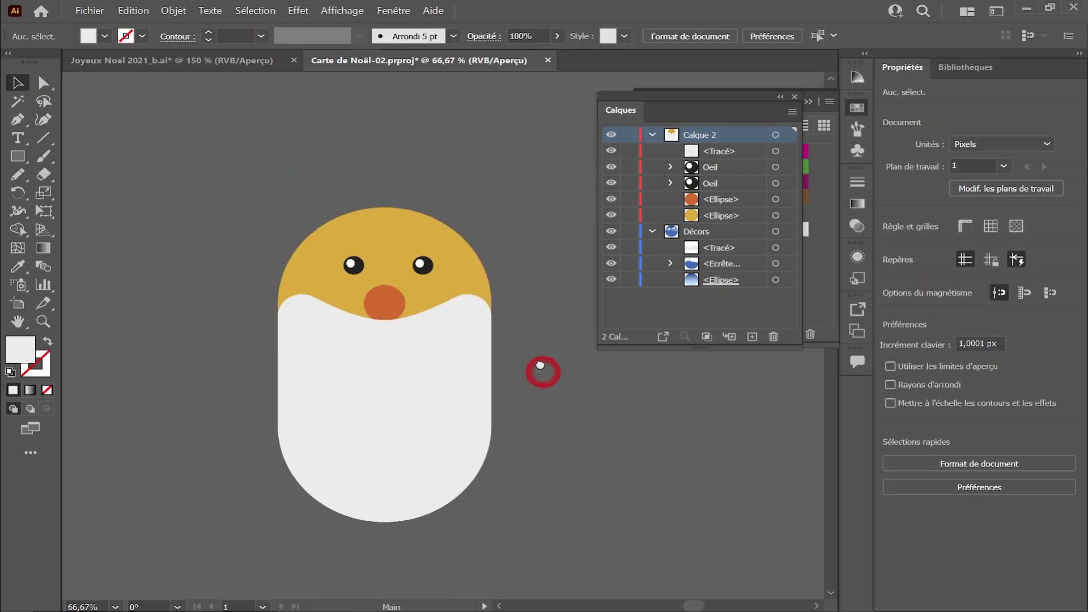
# Scale the beard's two lower side anchor points apart horizontally until the shape is about 496 px wide
pyautogui.moveTo(540, 366); pyautogui.dragTo(532, 339)
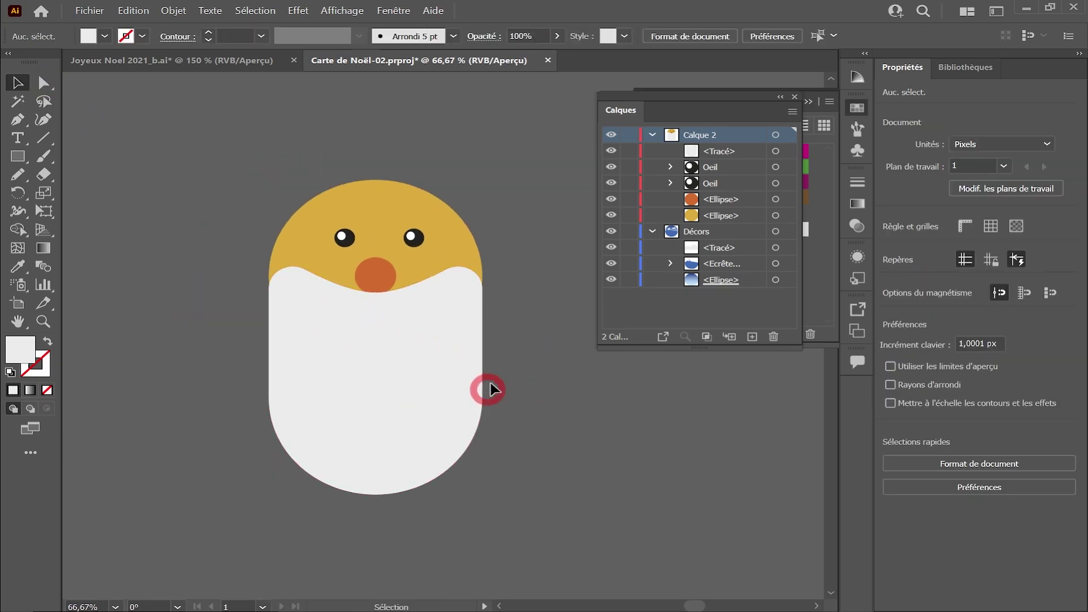
pyautogui.click(46, 83)
pyautogui.click(291, 425)
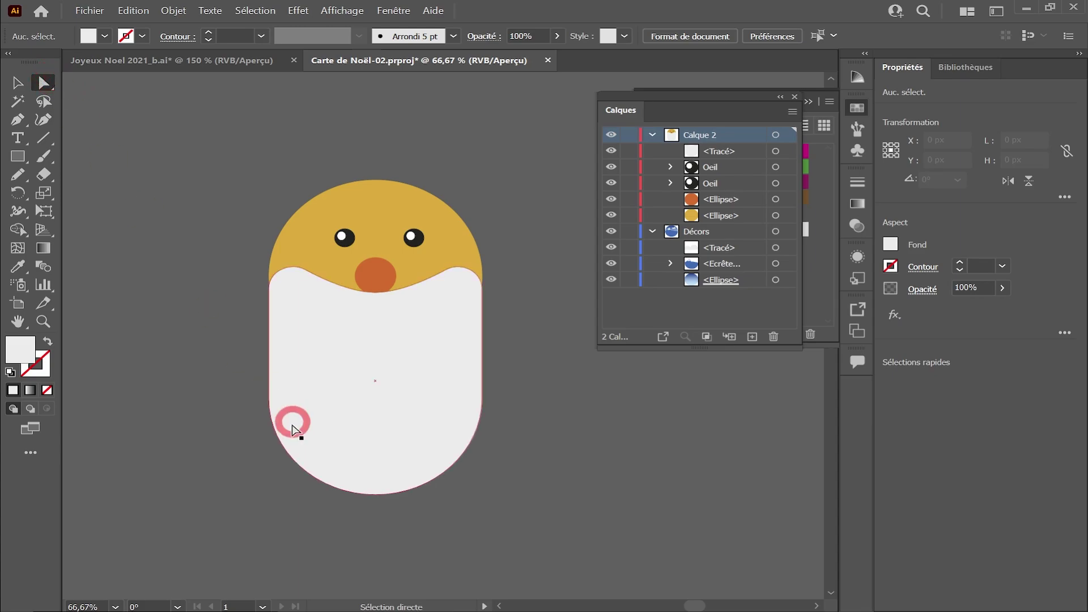
pyautogui.click(250, 422)
pyautogui.moveTo(486, 551); pyautogui.dragTo(486, 549)
pyautogui.click(482, 397)
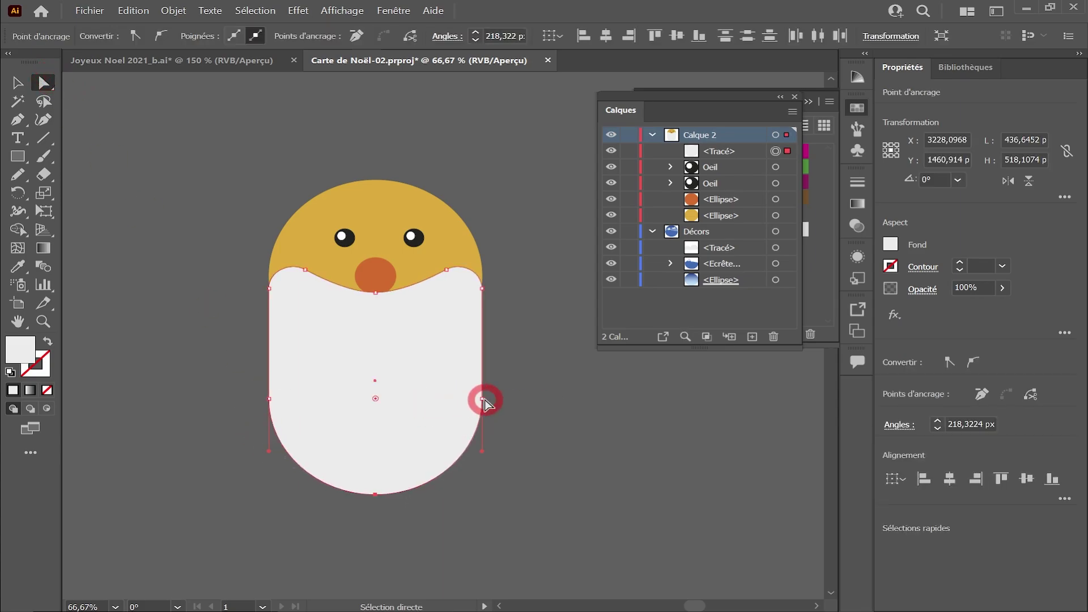
pyautogui.keyDown('shift'); pyautogui.click(269, 399); pyautogui.keyUp('shift')
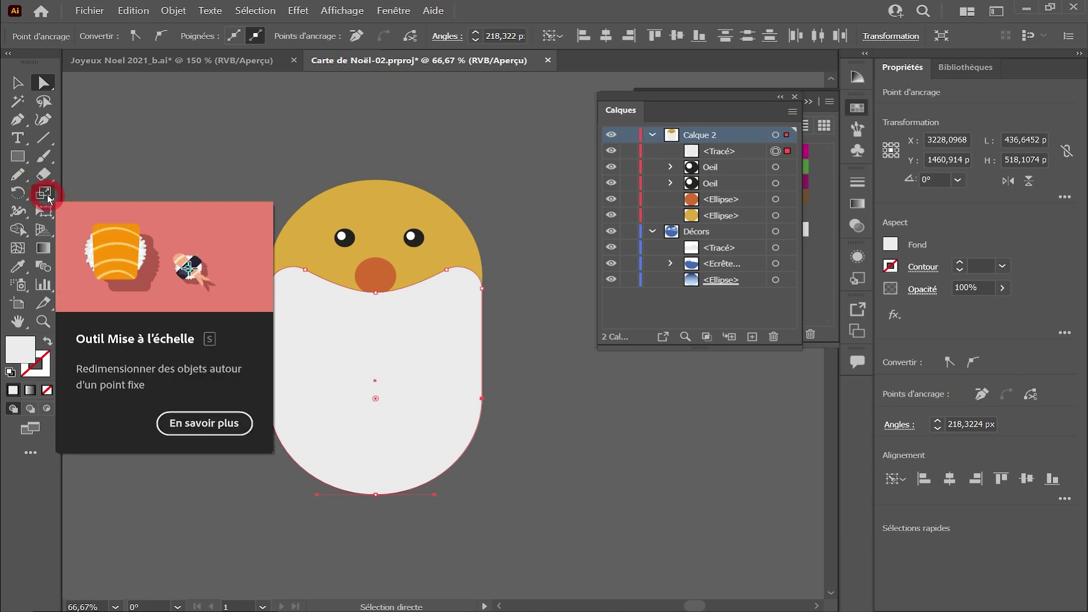
pyautogui.click(45, 195)
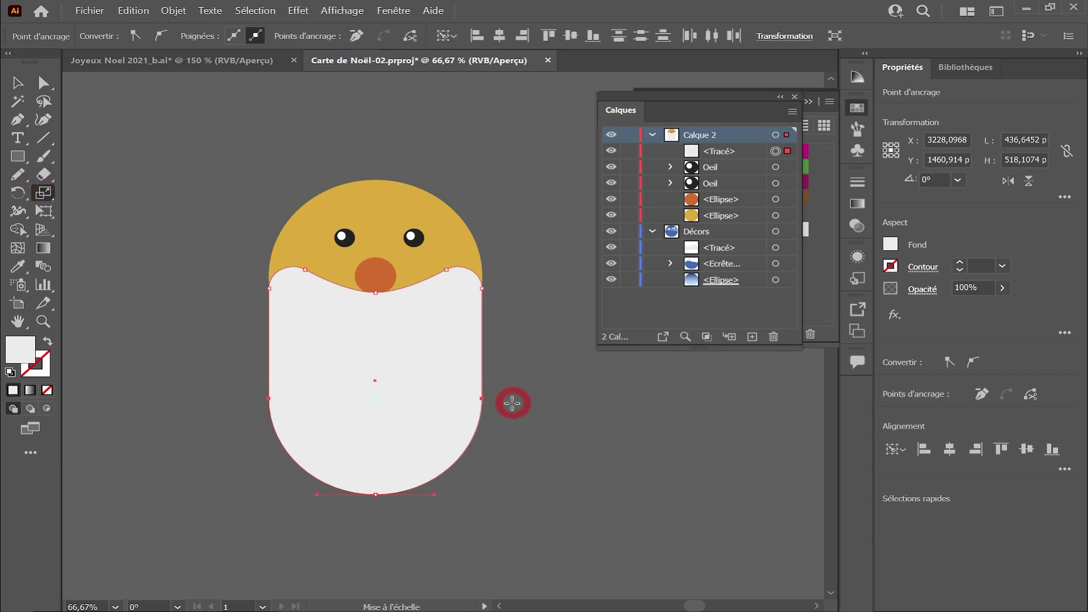
pyautogui.moveTo(505, 399); pyautogui.dragTo(522, 401)
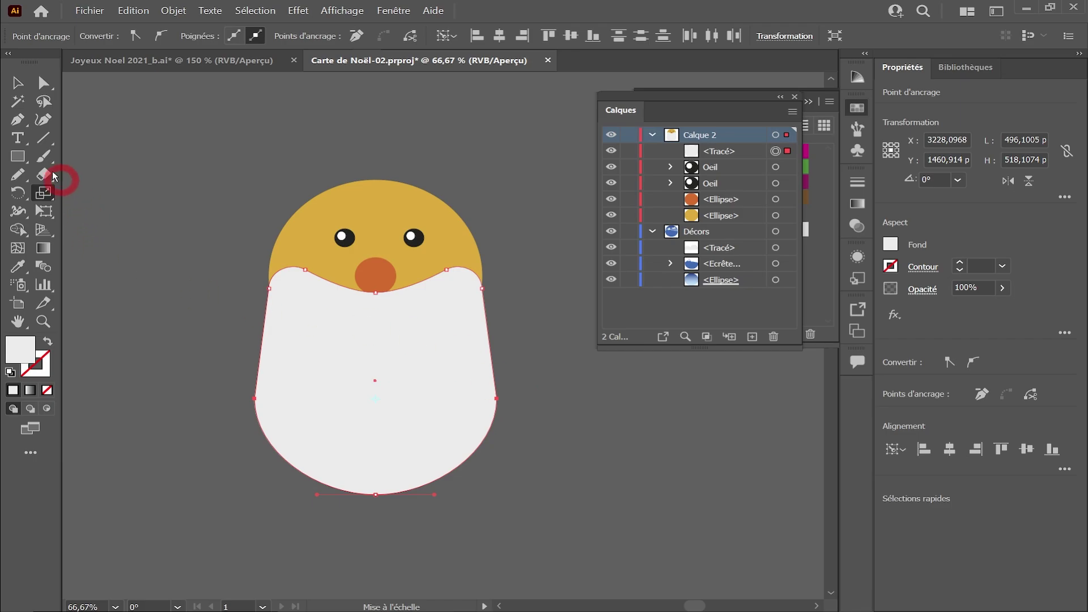
pyautogui.click(44, 83)
pyautogui.click(532, 402)
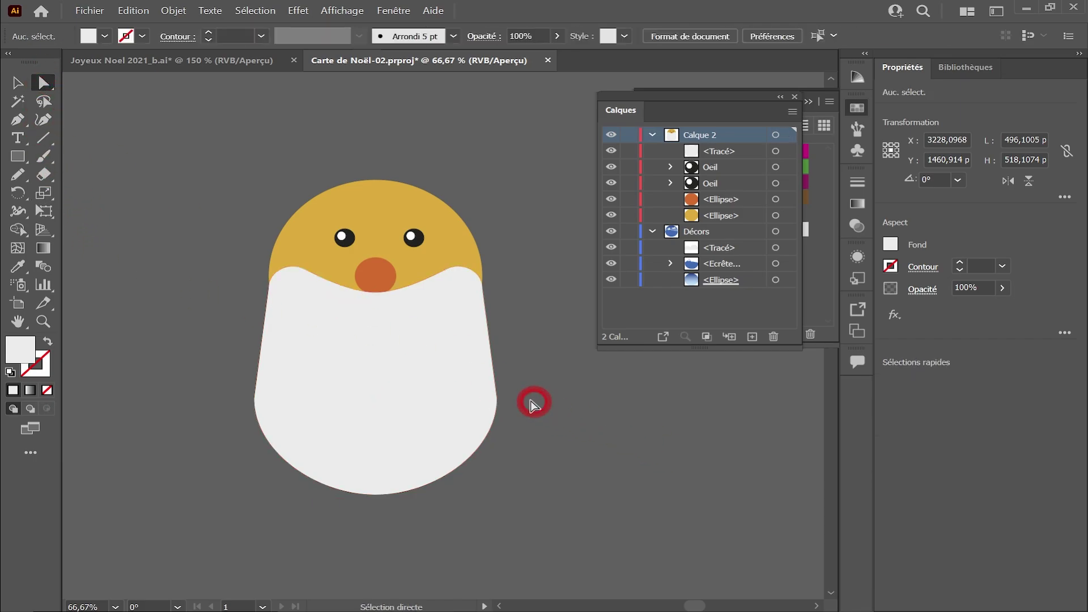
# Pull the beard's right side anchor slightly outward and soften both lower side points, rounding the left one by about 216 px
pyautogui.click(497, 398)
pyautogui.moveTo(497, 398); pyautogui.dragTo(504, 398)
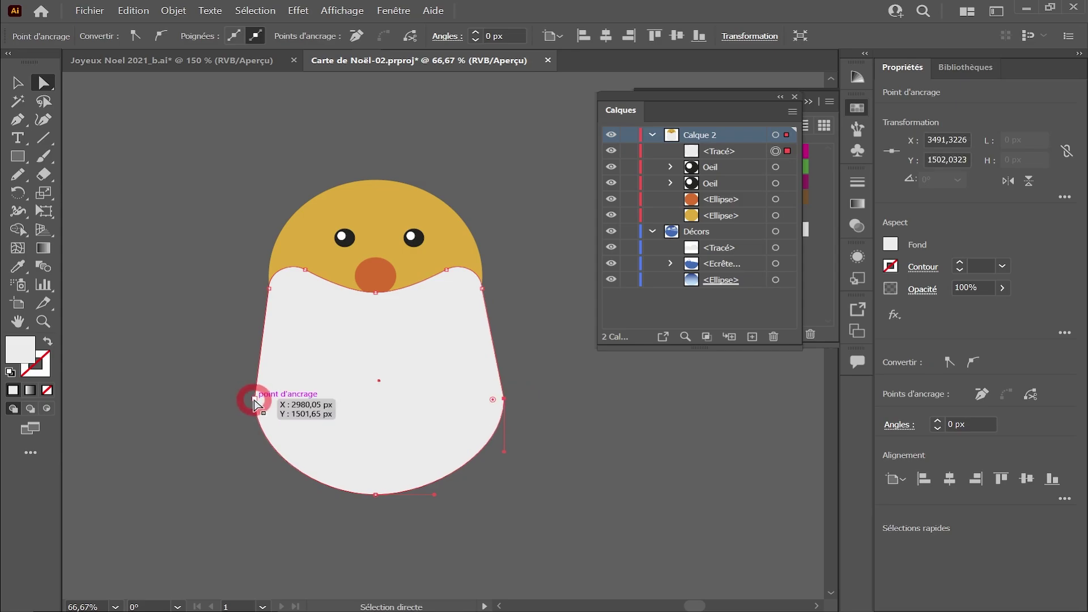
pyautogui.moveTo(255, 399); pyautogui.dragTo(369, 410)
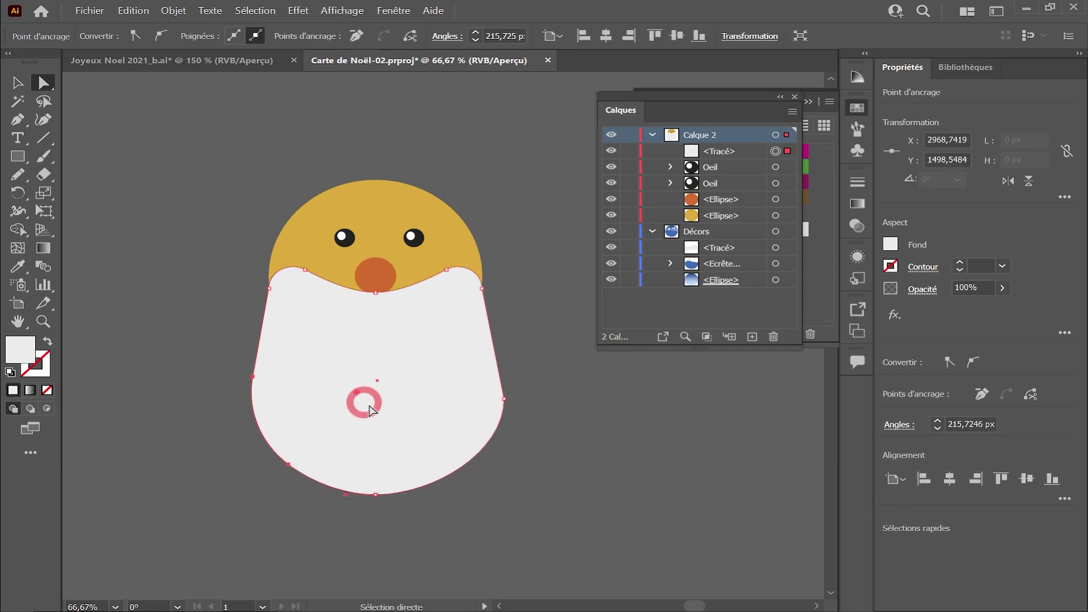
pyautogui.click(504, 398)
pyautogui.moveTo(492, 401); pyautogui.dragTo(367, 396)
pyautogui.click(377, 458)
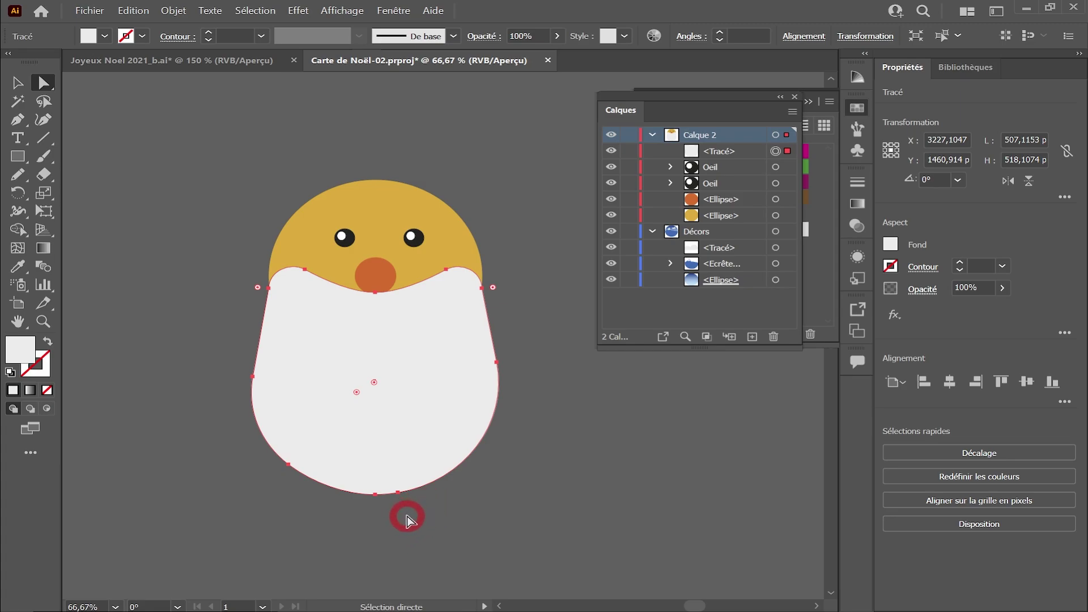
# Remove the surplus anchor points along the beard's lower edge with the Pen tool
pyautogui.click(17, 119)
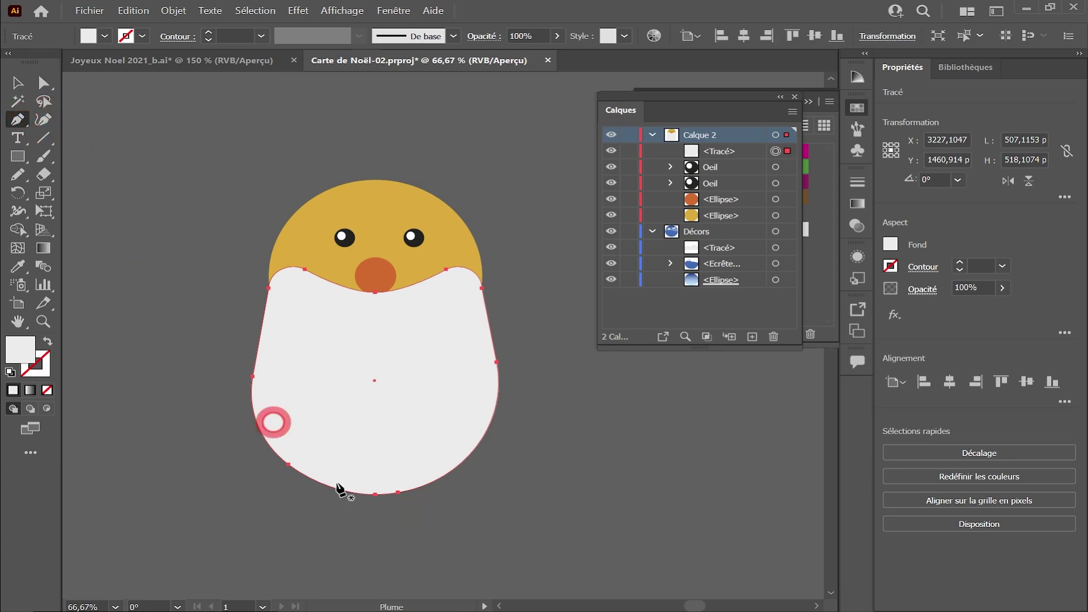
pyautogui.click(375, 498)
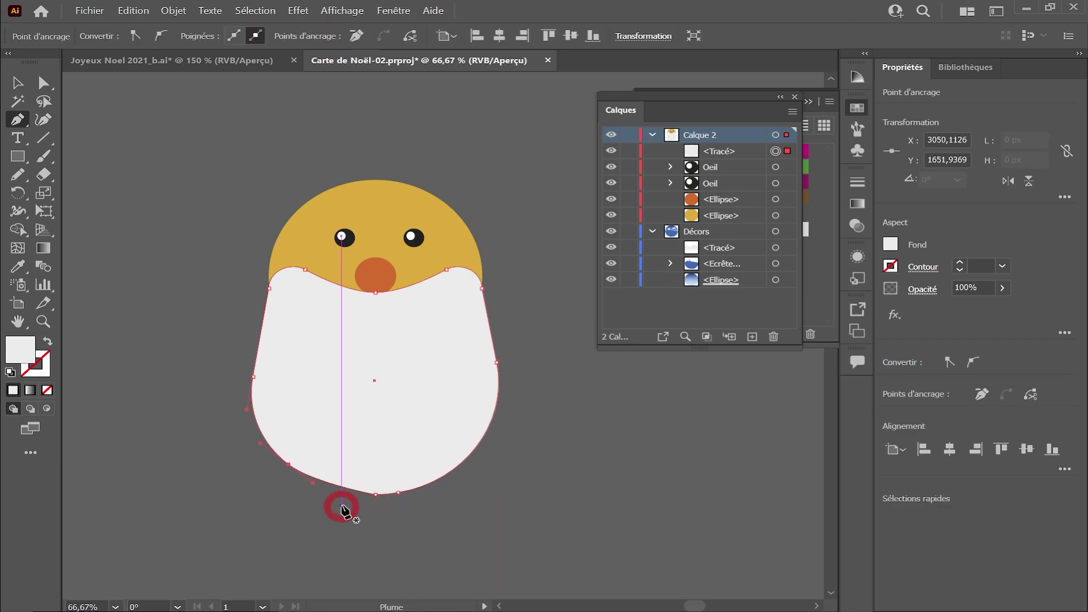
pyautogui.click(375, 500)
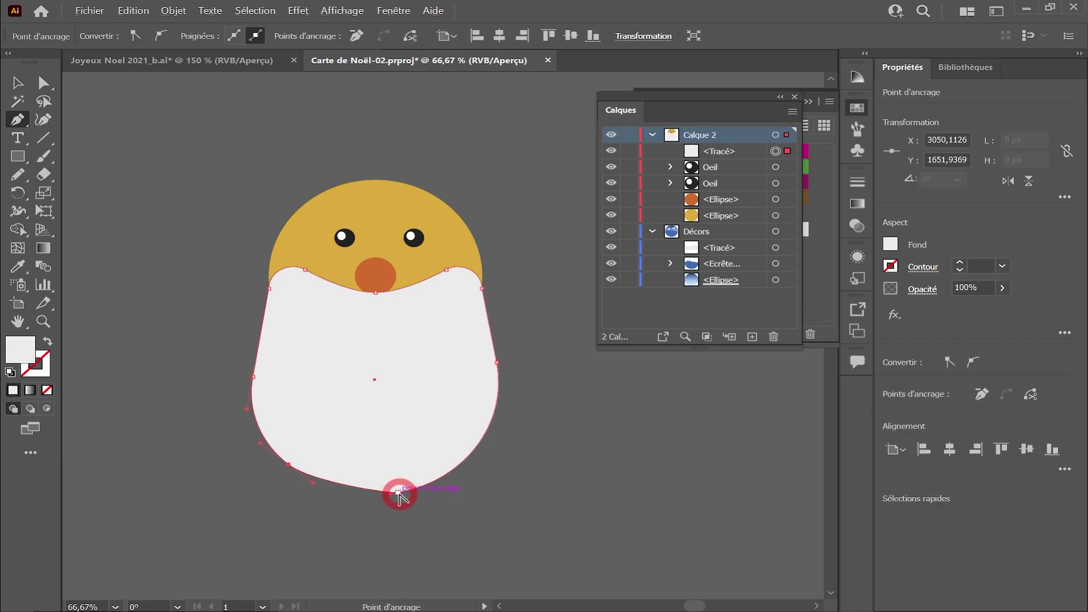
pyautogui.moveTo(351, 502)
pyautogui.mouseDown()
pyautogui.moveTo(330, 508)
pyautogui.moveTo(331, 496)
pyautogui.mouseUp()
# Move the beard's lower anchor points upward and nudge its left side anchor inward to shorten and flatten the base
pyautogui.click(43, 84)
pyautogui.moveTo(398, 492); pyautogui.dragTo(398, 467)
pyautogui.moveTo(289, 465); pyautogui.dragTo(293, 447)
pyautogui.moveTo(254, 375); pyautogui.dragTo(256, 374)
pyautogui.click(541, 355)
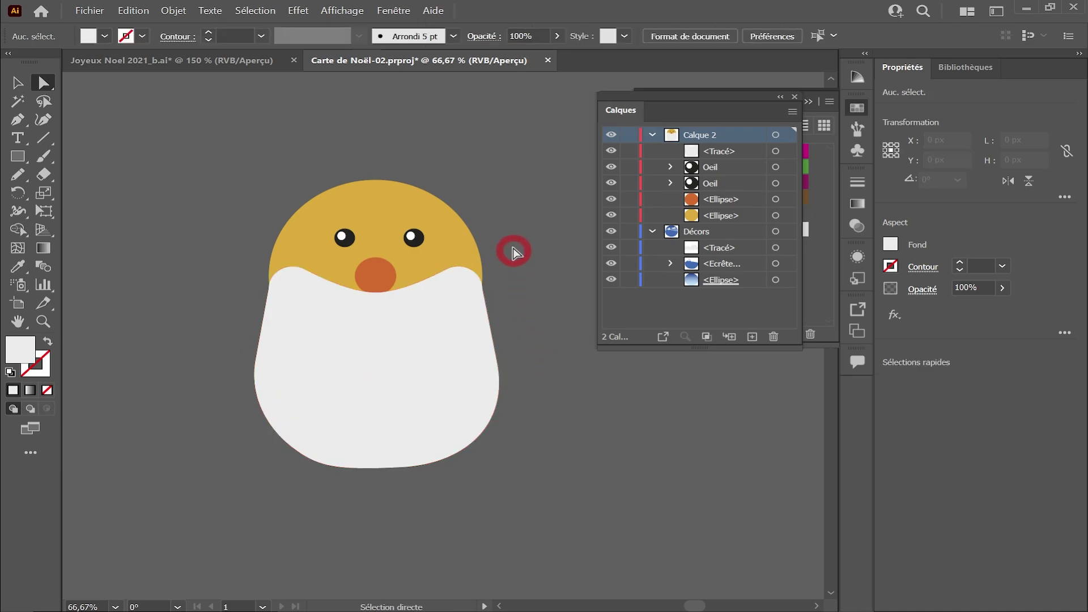
# Bring the orange nose circle to the front of Calque 2 and lower it slightly so it overlaps the beard's upper edge
pyautogui.click(366, 272)
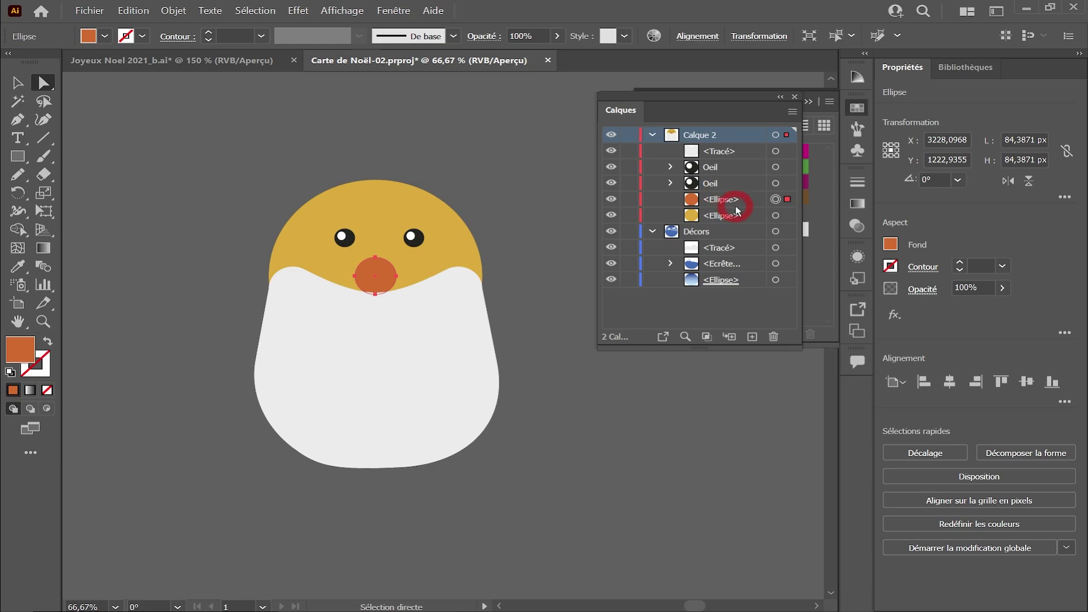
pyautogui.moveTo(737, 210); pyautogui.dragTo(728, 149)
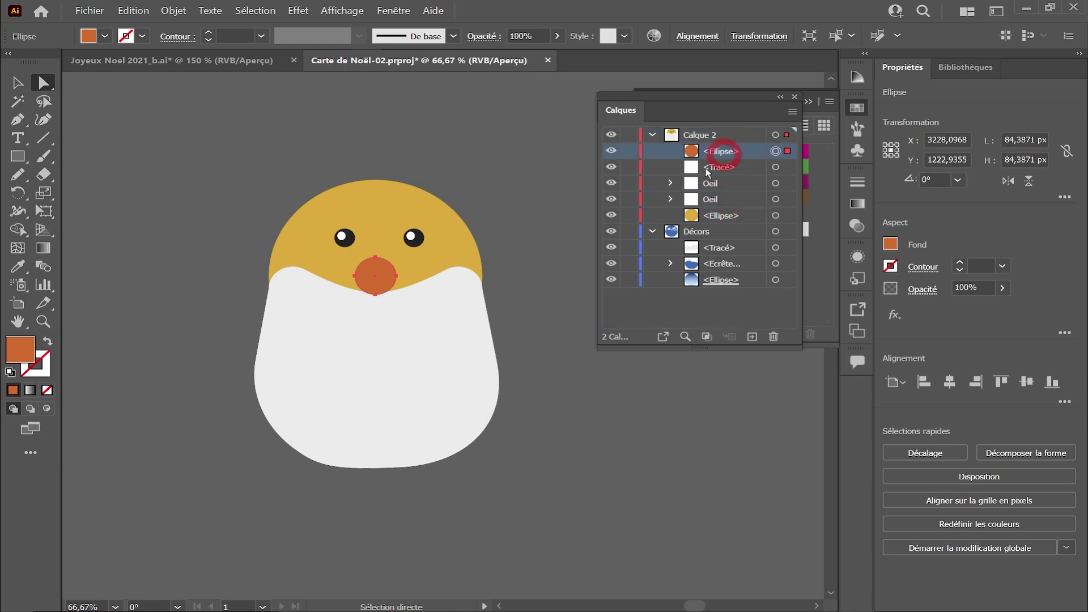
pyautogui.moveTo(379, 271); pyautogui.dragTo(379, 286)
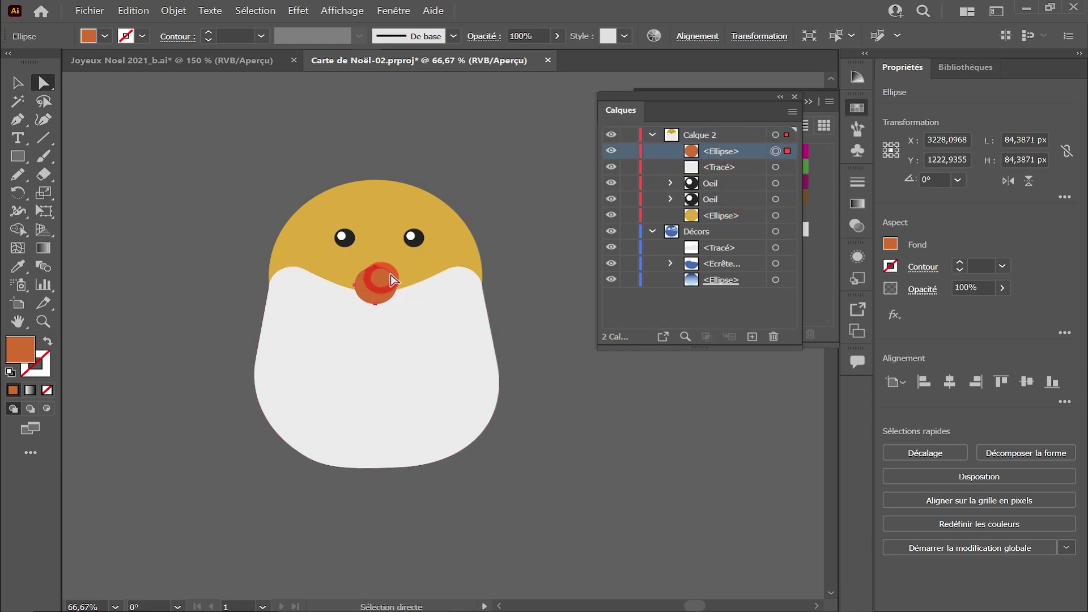
pyautogui.click(546, 214)
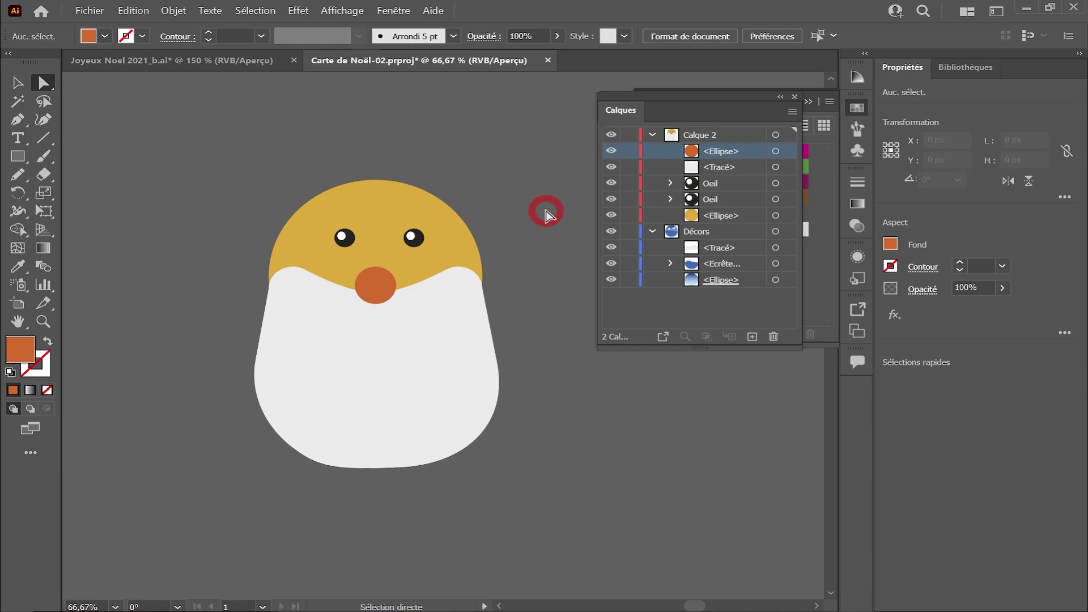
# Draw an orange circle about 185 px wide on the beard below the nose and duplicate it slightly higher
pyautogui.click(30, 161)
pyautogui.click(76, 193)
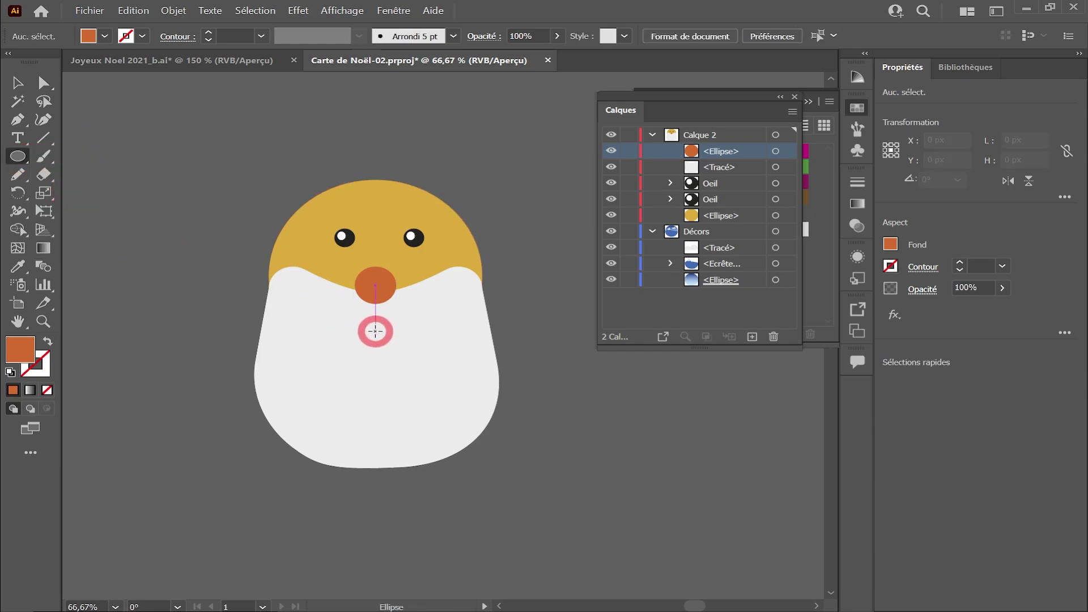
pyautogui.moveTo(375, 332); pyautogui.dragTo(421, 332)
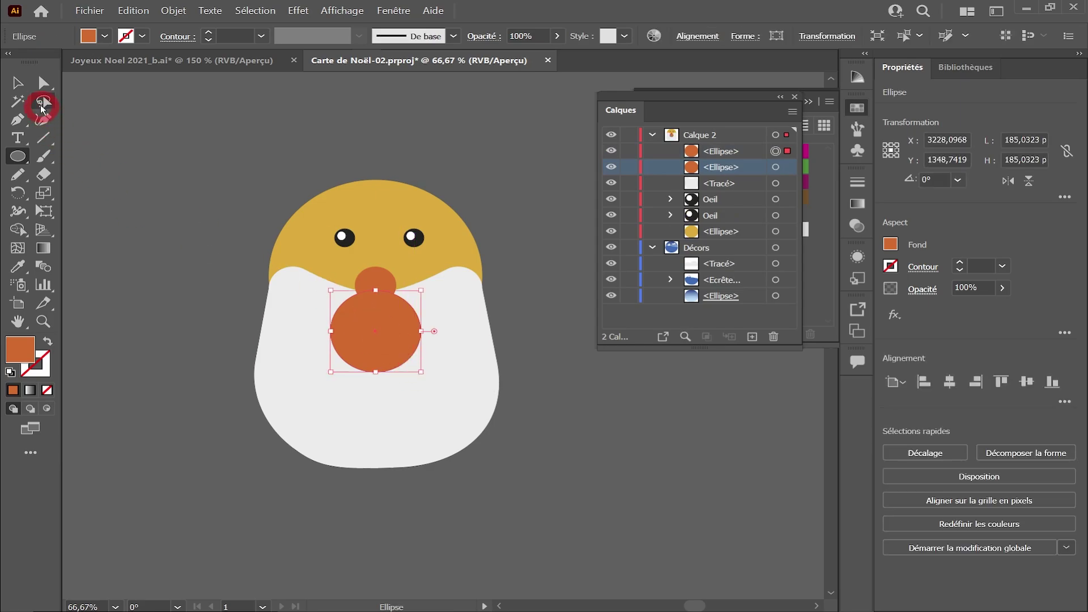
pyautogui.click(18, 82)
pyautogui.keyDown('shift'); pyautogui.click(375, 330); pyautogui.keyUp('shift')
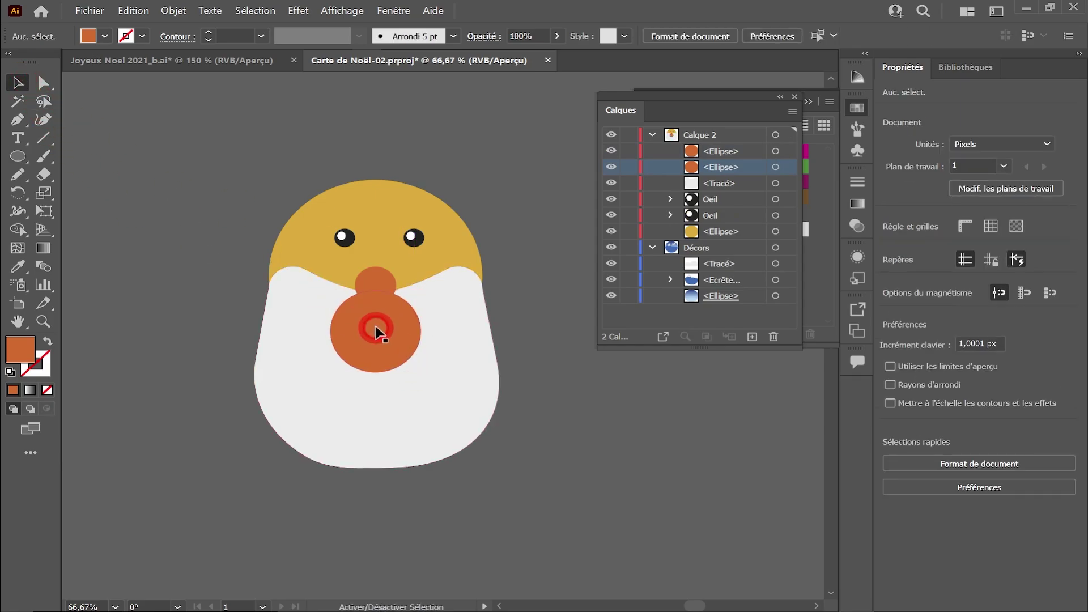
pyautogui.moveTo(379, 343); pyautogui.dragTo(376, 313)
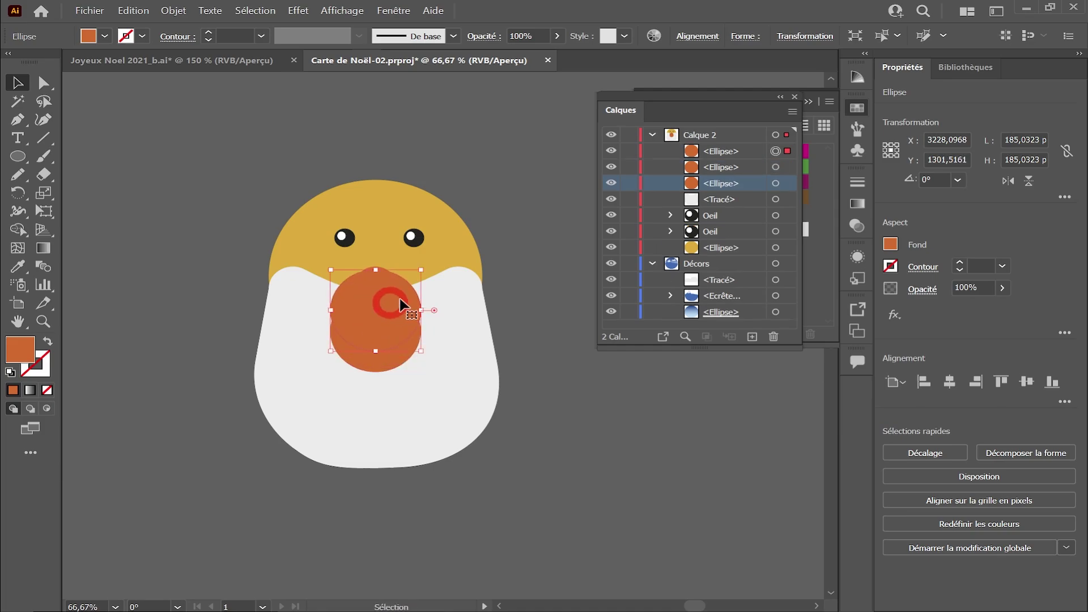
# Fill the duplicated circle with dark blue and enlarge it to about 298 px, placing it over the upper part of the orange circle
pyautogui.click(105, 36)
pyautogui.click(147, 75)
pyautogui.click(583, 7)
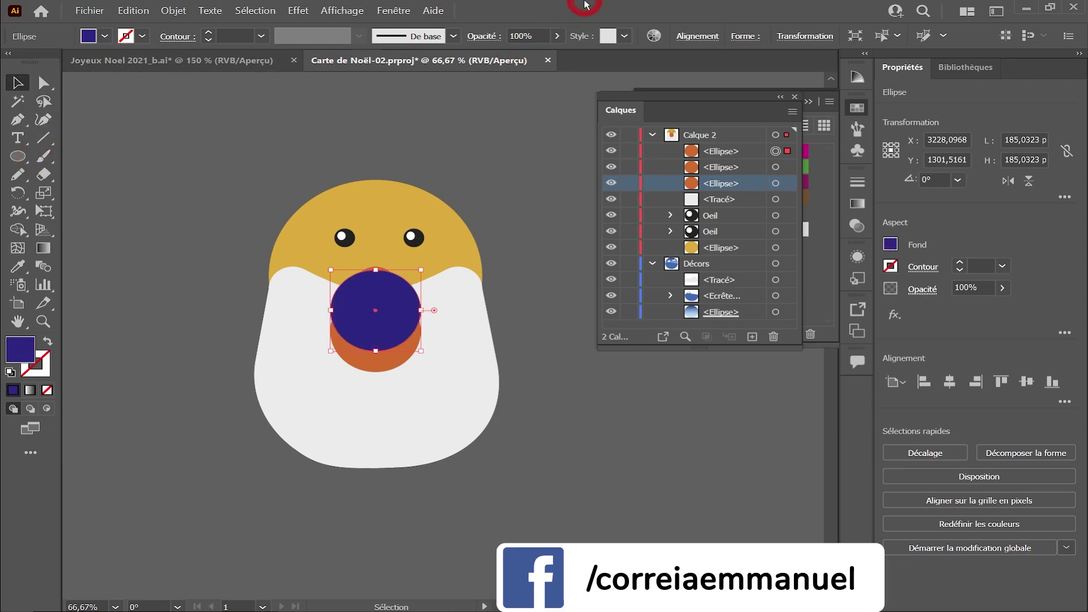
pyautogui.moveTo(424, 269); pyautogui.dragTo(456, 246)
pyautogui.moveTo(389, 321); pyautogui.dragTo(388, 298)
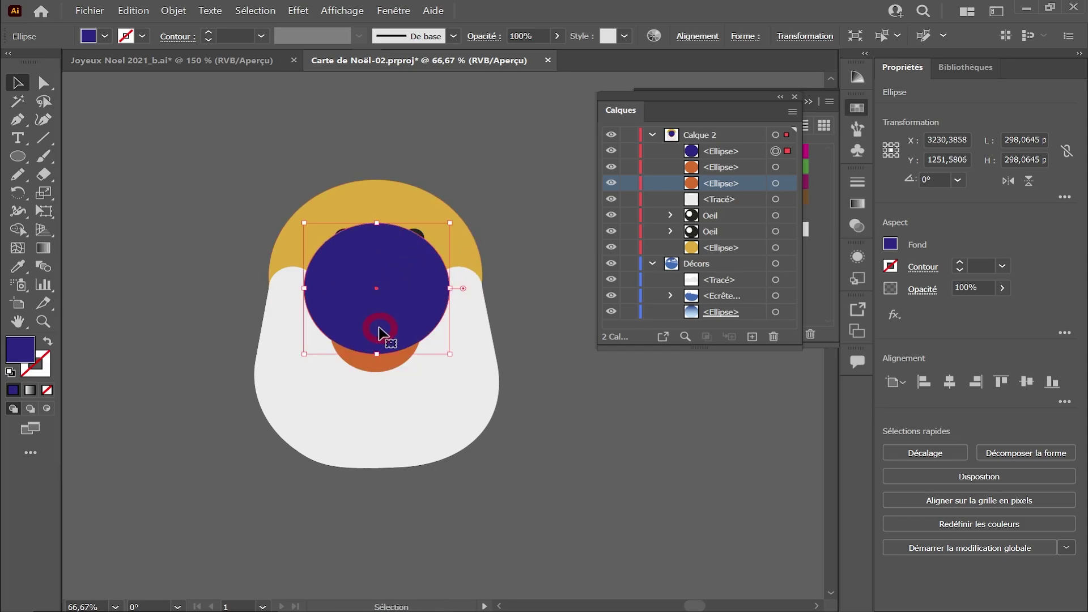
# Subtract the blue circle from the orange one to form a smiling mouth, and fill the mouth with red
pyautogui.keyDown('shift'); pyautogui.click(383, 368); pyautogui.keyUp('shift')
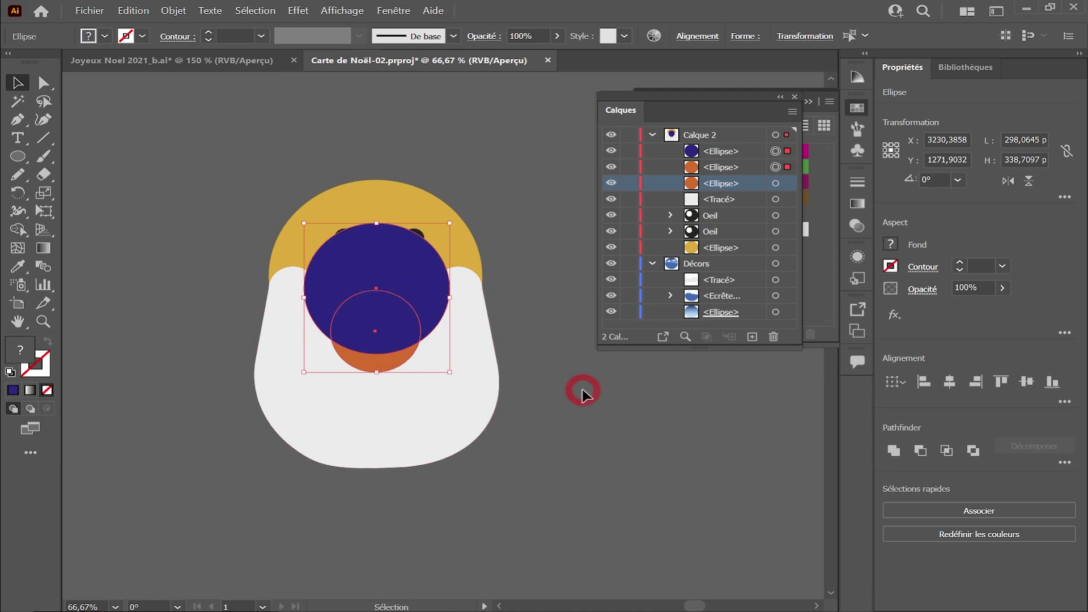
pyautogui.click(921, 451)
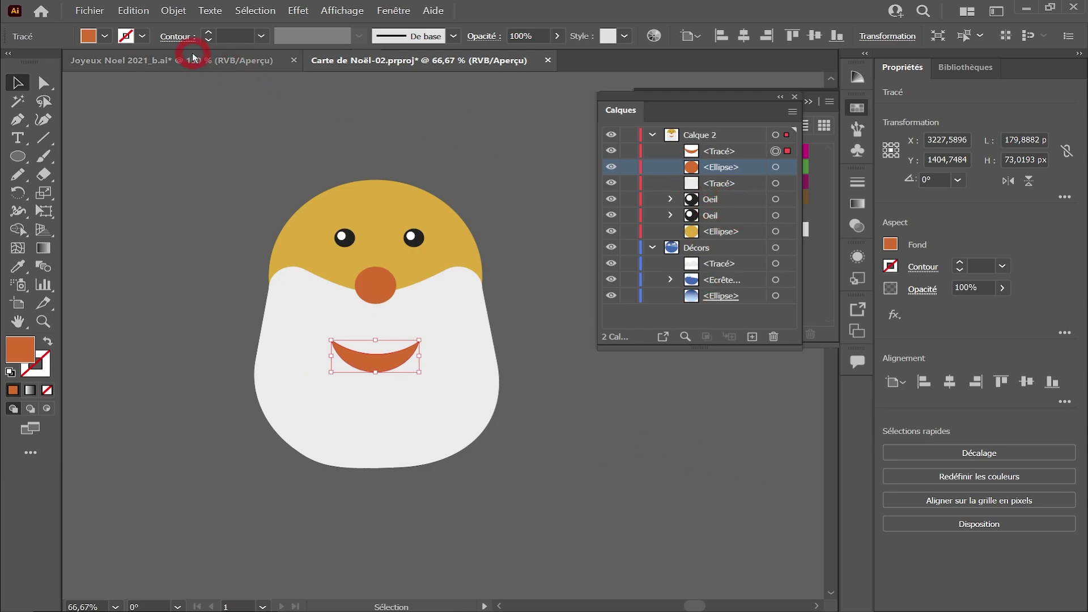
pyautogui.click(829, 225)
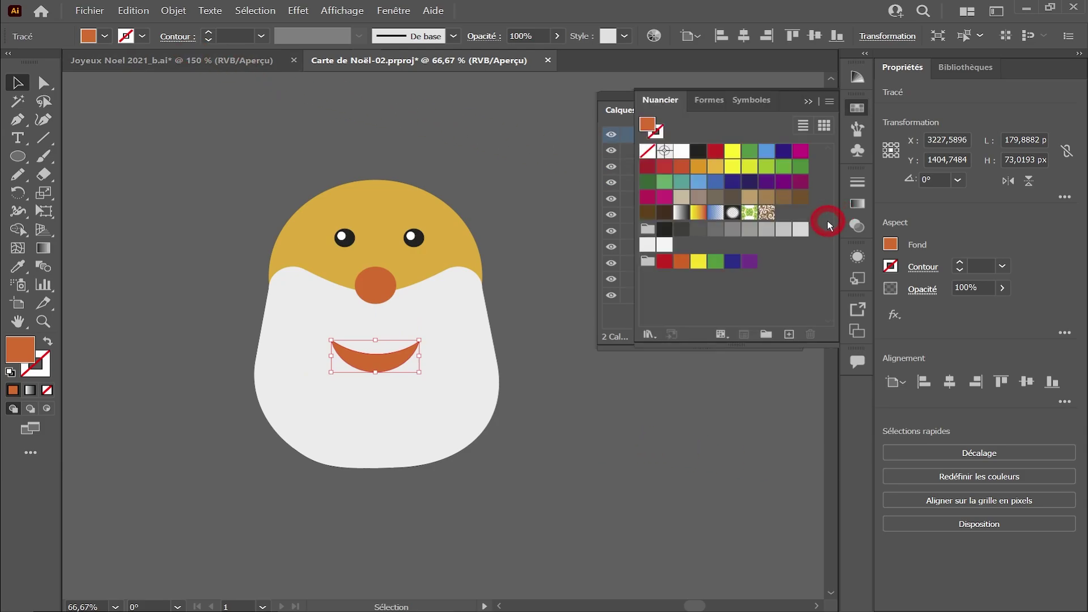
pyautogui.click(665, 168)
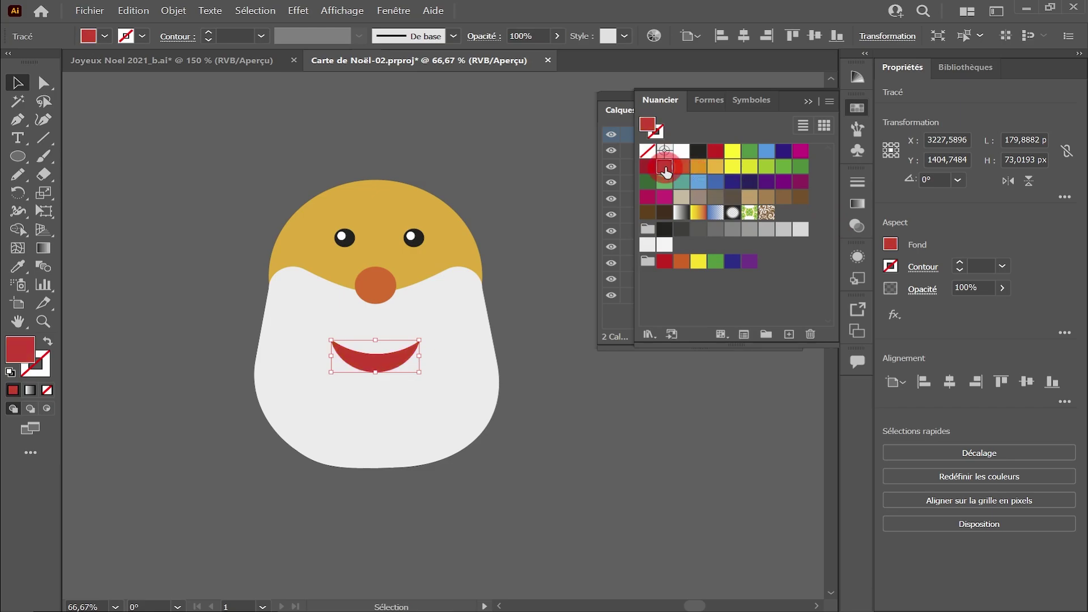
pyautogui.click(86, 141)
# Move the mouth up beneath the nose, shrink it to about 129 px wide and fill it with orange-red
pyautogui.moveTo(378, 366); pyautogui.dragTo(381, 340)
pyautogui.hotkey('ctrl', '1')
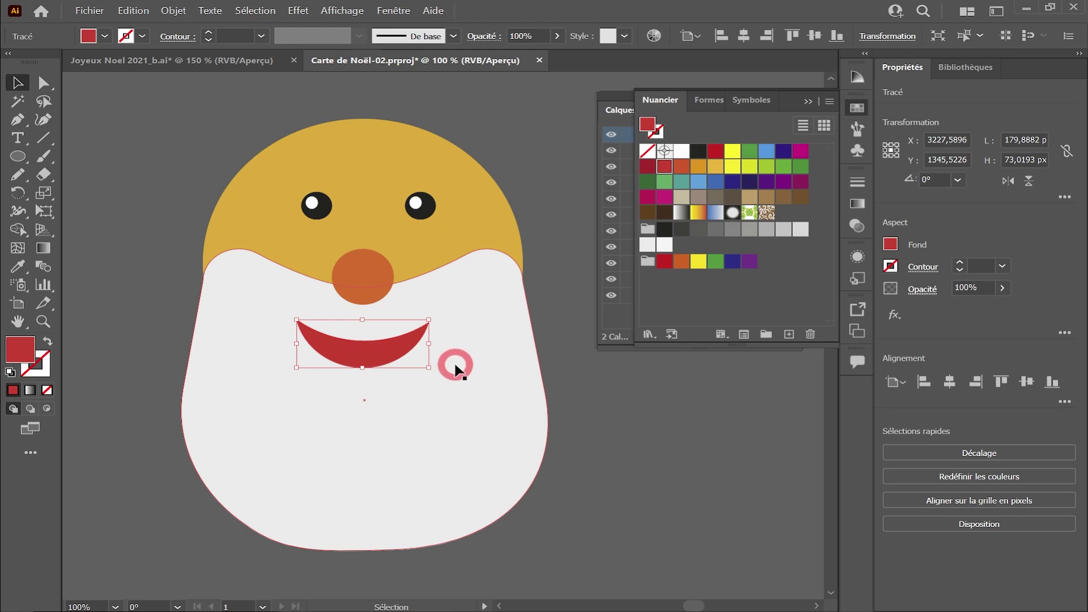
pyautogui.moveTo(429, 320); pyautogui.dragTo(414, 318)
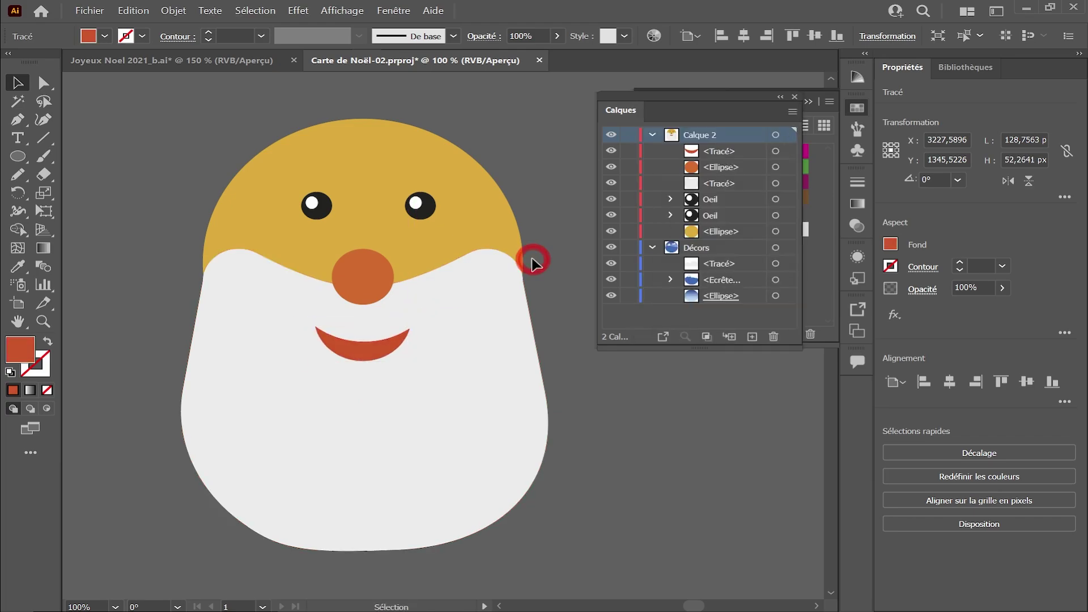
pyautogui.click(534, 263)
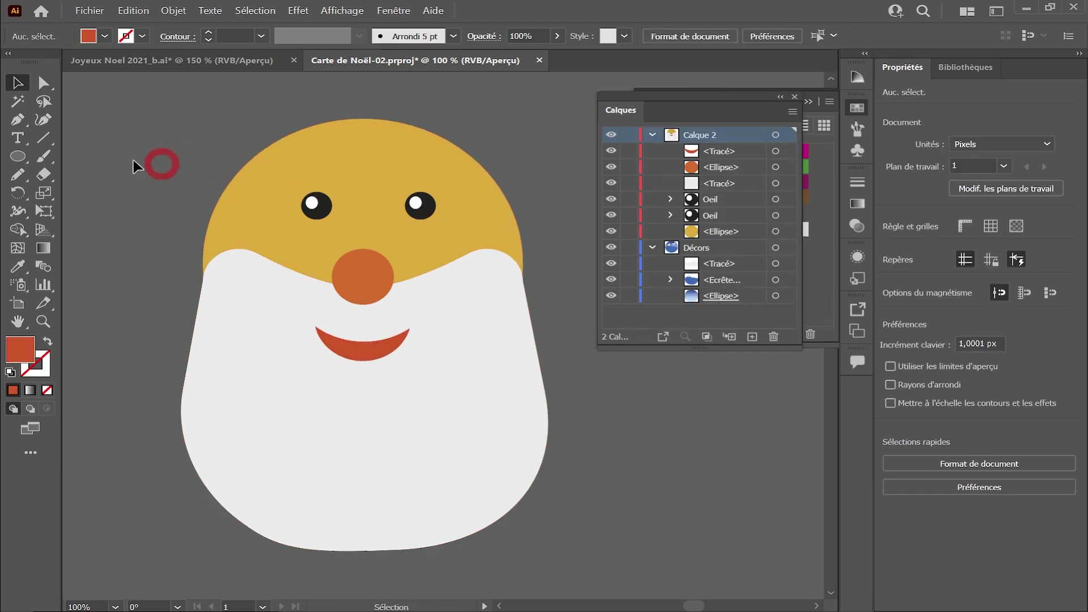
# Add two small light grey rounded-rectangle eyebrows above the eyes, tilted symmetrically with their outer ends lower
pyautogui.click(19, 156)
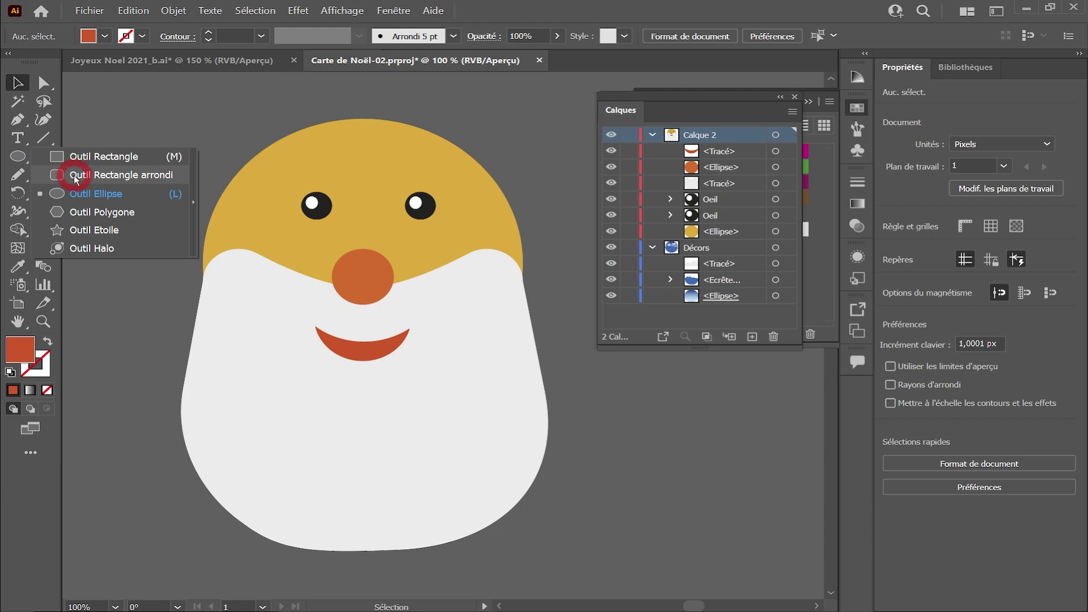
pyautogui.click(76, 176)
pyautogui.moveTo(400, 166)
pyautogui.mouseDown()
pyautogui.moveTo(446, 182)
pyautogui.moveTo(452, 174)
pyautogui.moveTo(318, 175)
pyautogui.moveTo(339, 166)
pyautogui.mouseUp()
pyautogui.press('v')
pyautogui.click(526, 138)
pyautogui.moveTo(323, 175); pyautogui.dragTo(318, 175)
pyautogui.click(526, 138)
pyautogui.moveTo(430, 208); pyautogui.dragTo(450, 297)
pyautogui.click(451, 267)
pyautogui.keyDown('shift'); pyautogui.click(442, 295); pyautogui.keyUp('shift')
pyautogui.keyDown('shift'); pyautogui.click(331, 295); pyautogui.keyUp('shift')
pyautogui.keyDown('shift'); pyautogui.click(331, 263); pyautogui.keyUp('shift')
pyautogui.moveTo(331, 260); pyautogui.dragTo(331, 273)
pyautogui.click(257, 148)
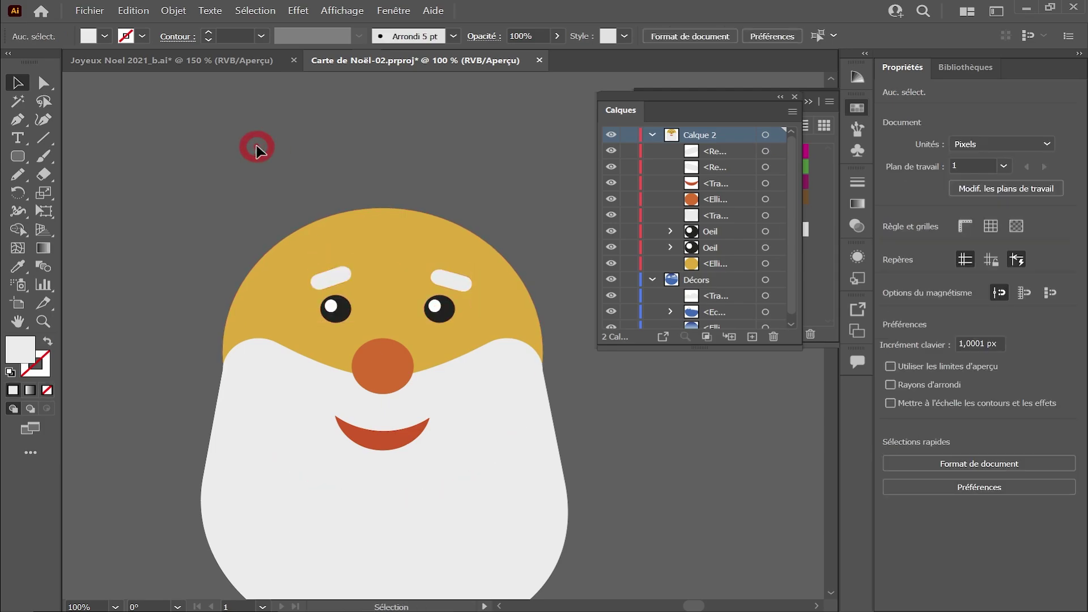
# Draw a closed dark red hat shape over the head with the Pen tool, its tip drooping beside the left side of the face
pyautogui.keyDown('alt'); pyautogui.click(306, 214); pyautogui.keyUp('alt')
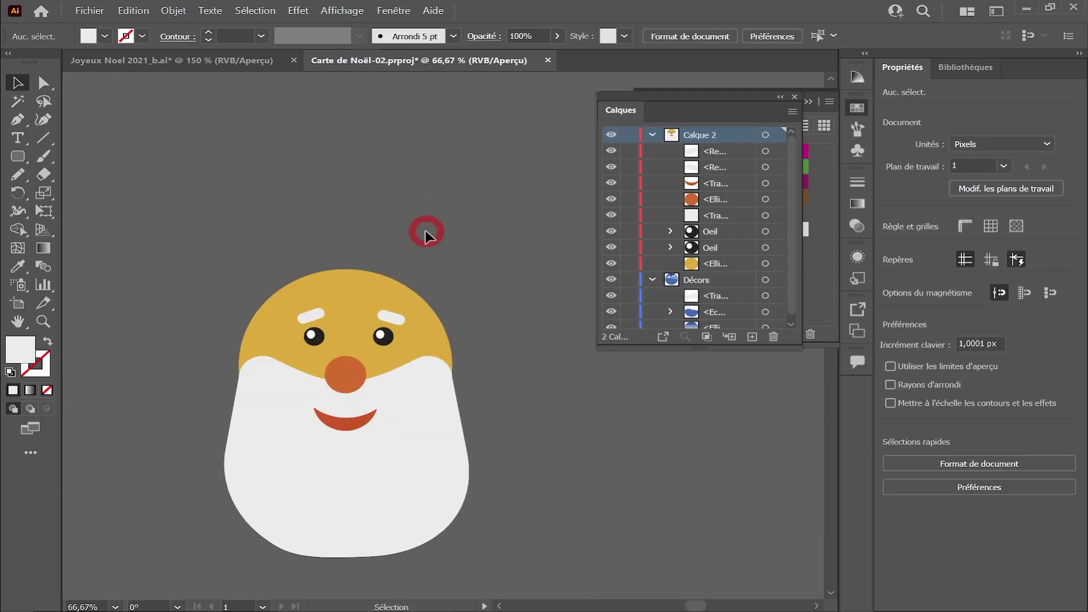
pyautogui.click(18, 120)
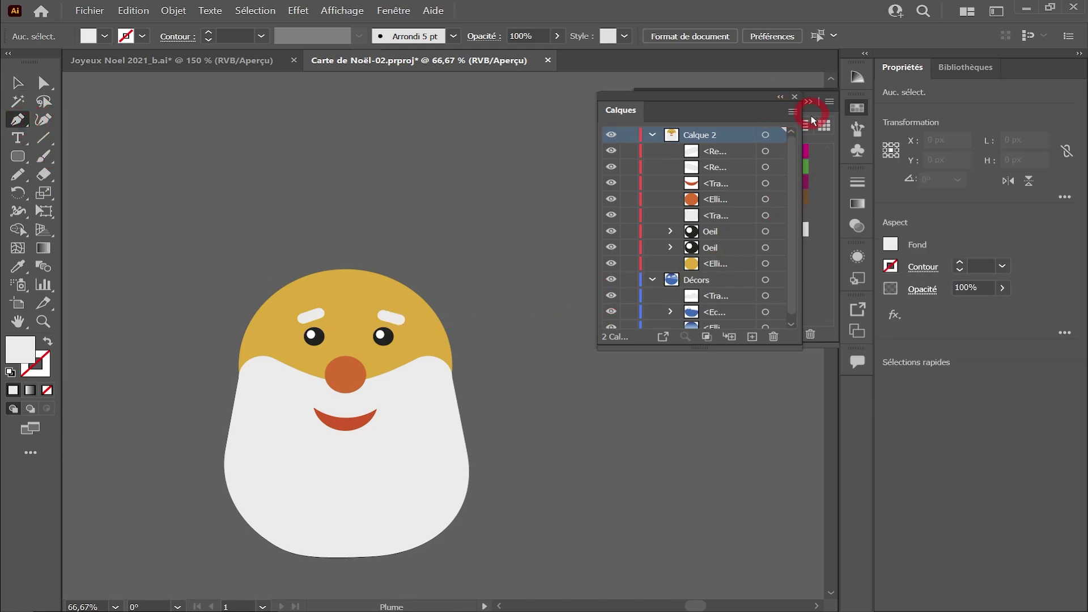
pyautogui.click(832, 208)
pyautogui.click(647, 166)
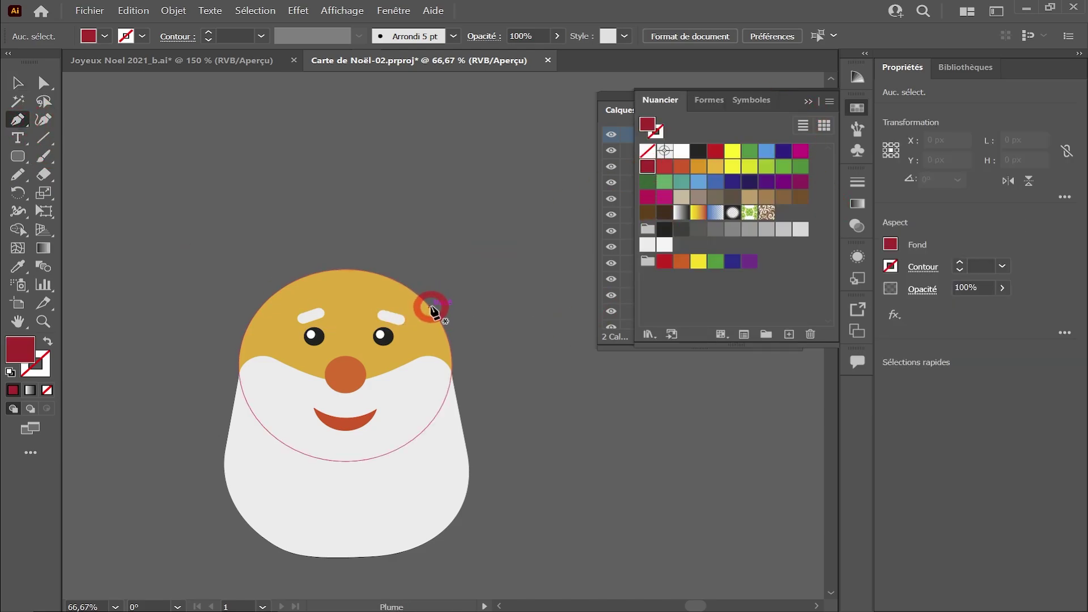
pyautogui.moveTo(429, 306); pyautogui.dragTo(413, 227)
pyautogui.moveTo(198, 205); pyautogui.dragTo(165, 402)
pyautogui.click(196, 380)
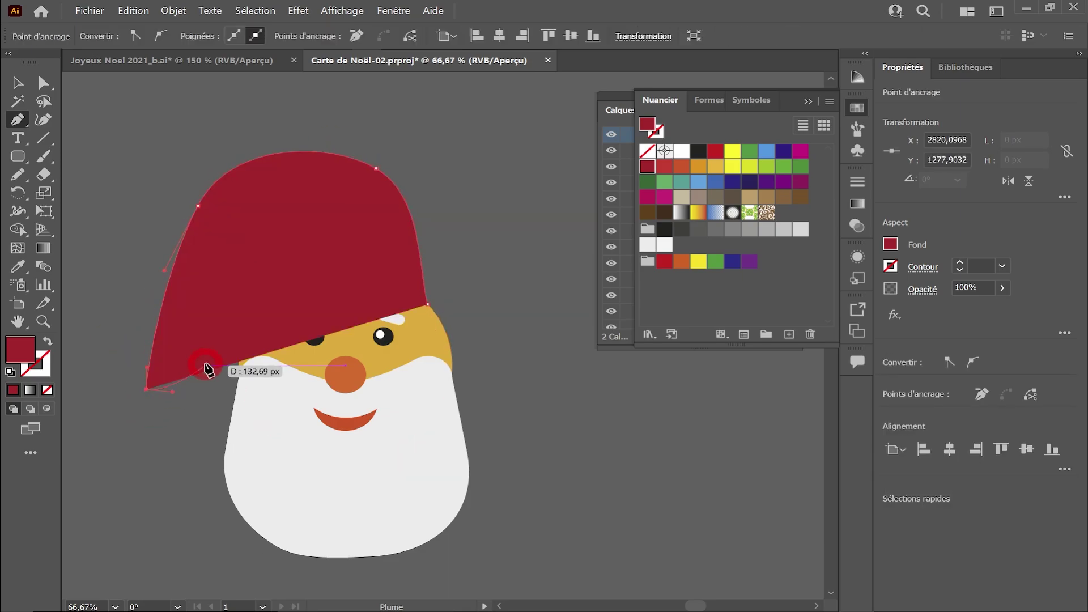
pyautogui.moveTo(238, 302); pyautogui.dragTo(242, 258)
pyautogui.moveTo(428, 304); pyautogui.dragTo(447, 351)
# Adjust the hat's two forehead anchor points and their handles so its lower edge arches across the forehead
pyautogui.keyDown('ctrl'); pyautogui.click(239, 303); pyautogui.keyUp('ctrl')
pyautogui.moveTo(239, 303); pyautogui.dragTo(259, 315)
pyautogui.keyDown('ctrl'); pyautogui.click(428, 305); pyautogui.keyUp('ctrl')
pyautogui.moveTo(447, 351); pyautogui.dragTo(433, 310)
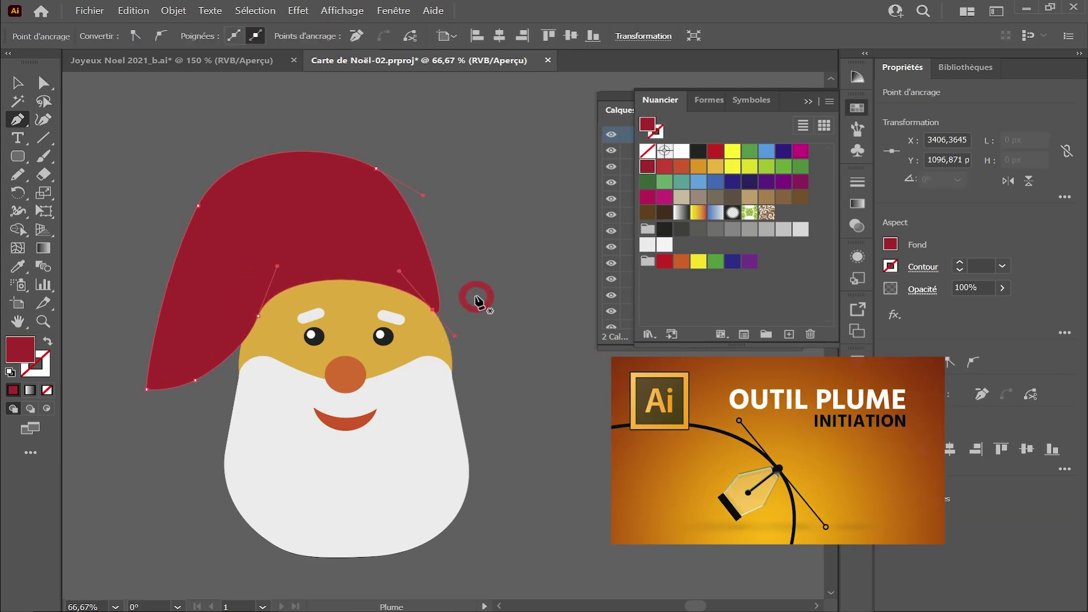
# Round off the hat's drooping tip by moving its lower anchor points and pulling out their handles
pyautogui.keyDown('ctrl'); pyautogui.click(146, 390); pyautogui.keyUp('ctrl')
pyautogui.moveTo(149, 362); pyautogui.dragTo(126, 349)
pyautogui.moveTo(196, 380); pyautogui.dragTo(201, 384)
pyautogui.moveTo(258, 316); pyautogui.dragTo(252, 317)
pyautogui.keyDown('ctrl'); pyautogui.click(146, 390); pyautogui.keyUp('ctrl')
pyautogui.moveTo(164, 388); pyautogui.dragTo(169, 406)
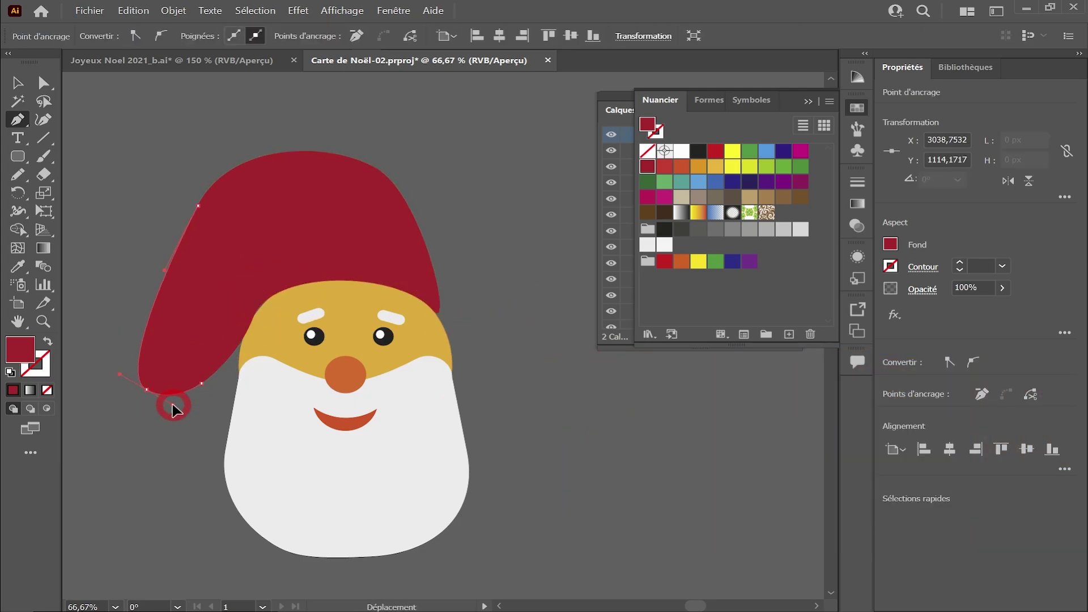
# Smooth the hat's crown by shifting its upper anchor points, and fit its right end to the side of the face
pyautogui.moveTo(376, 168); pyautogui.dragTo(385, 174)
pyautogui.keyDown('ctrl'); pyautogui.click(430, 310); pyautogui.keyUp('ctrl')
pyautogui.moveTo(453, 334)
pyautogui.mouseDown()
pyautogui.moveTo(433, 310)
pyautogui.moveTo(441, 323)
pyautogui.mouseUp()
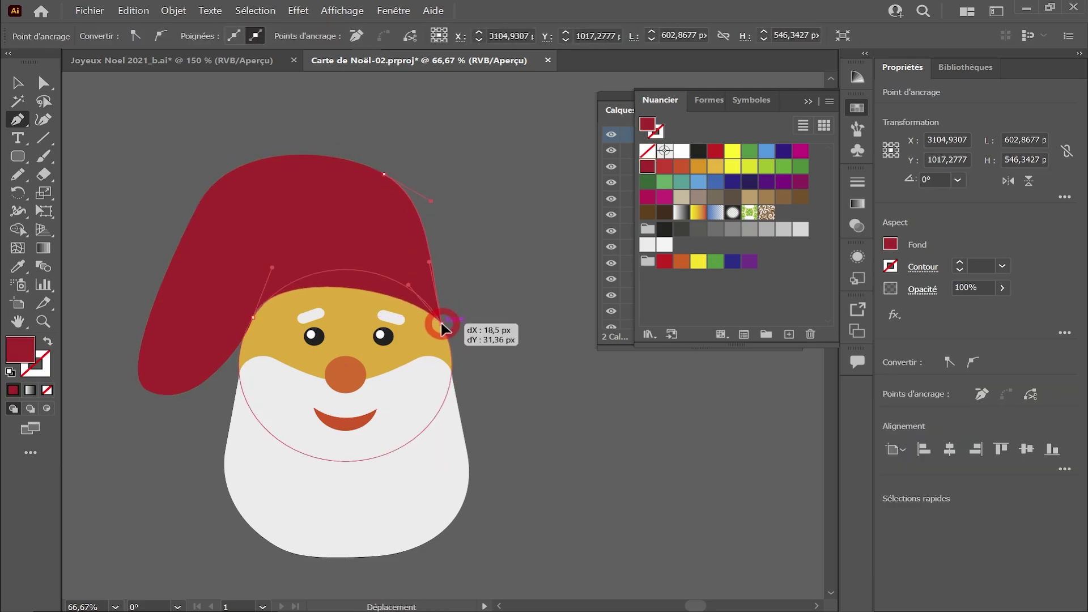
pyautogui.moveTo(384, 175); pyautogui.dragTo(393, 180)
pyautogui.keyDown('ctrl'); pyautogui.click(210, 185); pyautogui.keyUp('ctrl')
pyautogui.click(356, 36)
# Bend the inner edge of the hat's drooping tip into a curve beside the face
pyautogui.keyDown('alt'); pyautogui.click(202, 384); pyautogui.keyUp('alt')
pyautogui.moveTo(202, 385); pyautogui.dragTo(217, 359)
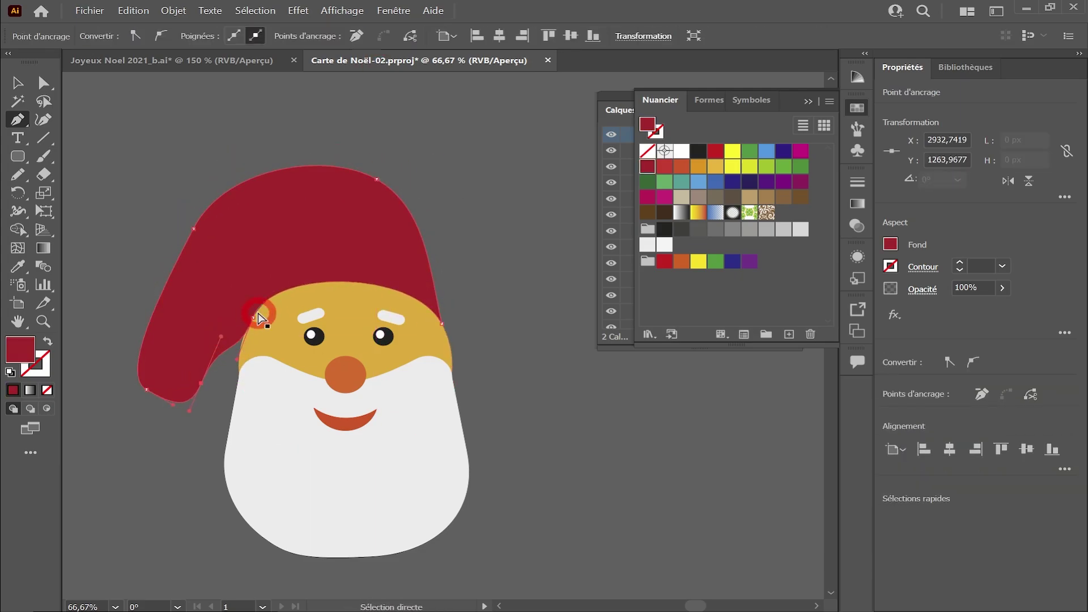
pyautogui.moveTo(253, 317); pyautogui.dragTo(251, 314)
pyautogui.moveTo(235, 358); pyautogui.dragTo(224, 343)
pyautogui.click(20, 83)
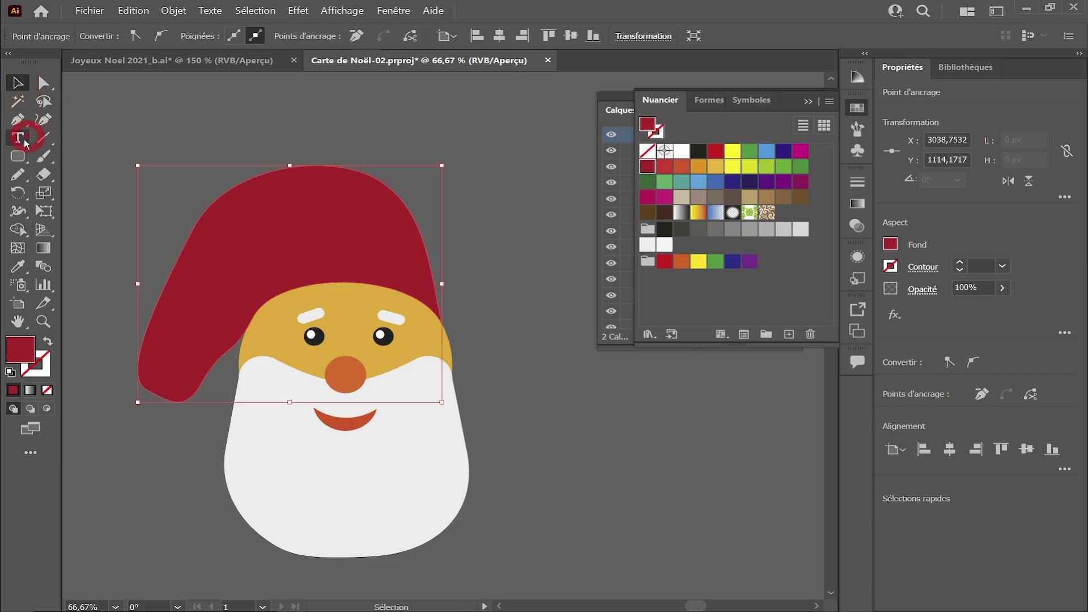
# Draw a rectangle about 393 by 91 px across the hat's lower edge and fill it with light grey
pyautogui.click(18, 156)
pyautogui.click(83, 163)
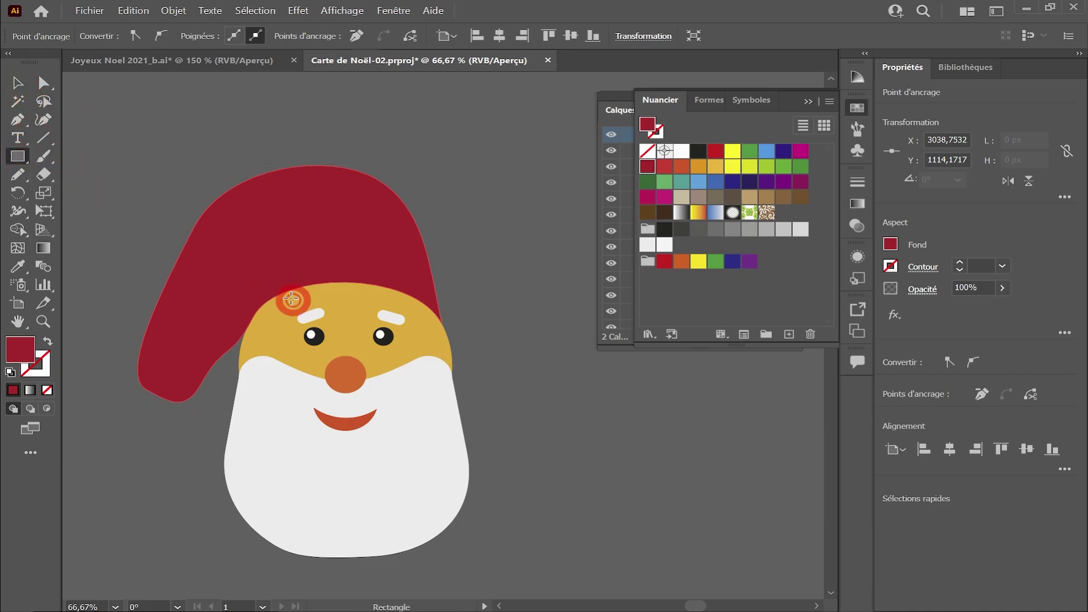
pyautogui.moveTo(249, 266); pyautogui.dragTo(438, 304)
pyautogui.click(649, 243)
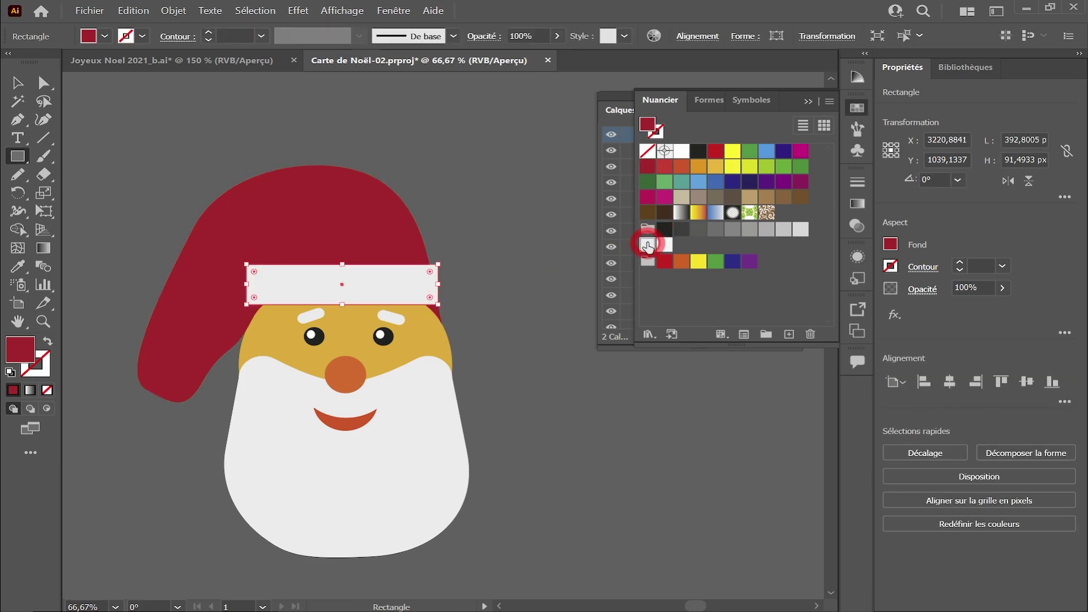
# Move the light grey band's corner points so its lower corners meet the ends of the hat's edge and its upper left corner shifts inward
pyautogui.click(42, 83)
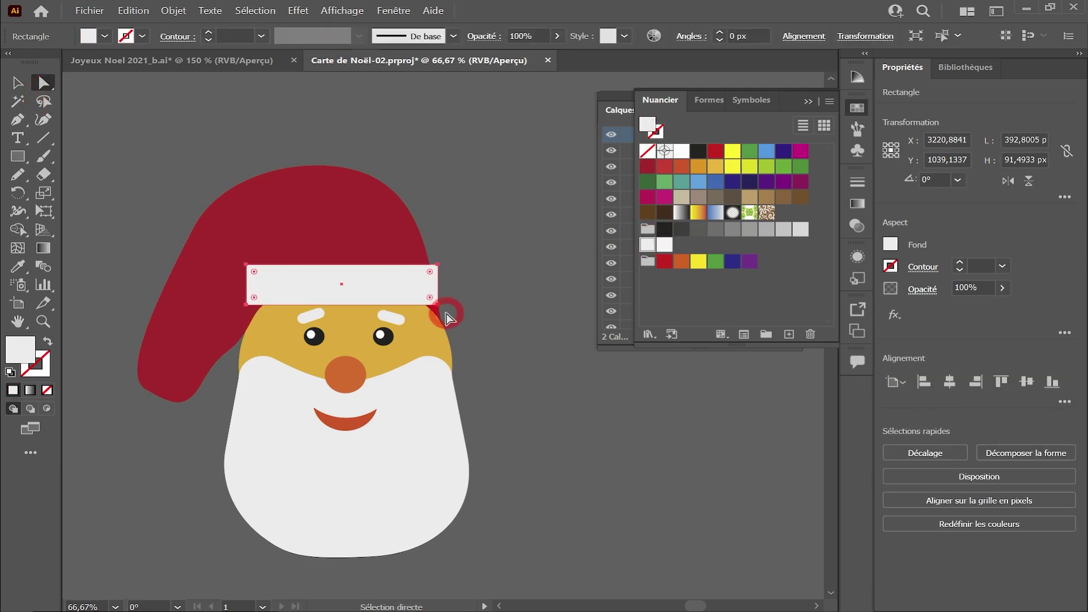
pyautogui.click(438, 305)
pyautogui.moveTo(438, 305); pyautogui.dragTo(442, 329)
pyautogui.moveTo(246, 305); pyautogui.dragTo(251, 317)
pyautogui.moveTo(247, 265); pyautogui.dragTo(258, 265)
# Curve the band's edges with the Pen tool so it wraps around the forehead with bulging sides and an arched top
pyautogui.click(18, 119)
pyautogui.moveTo(442, 329); pyautogui.dragTo(402, 257)
pyautogui.keyDown('ctrl'); pyautogui.click(251, 319); pyautogui.keyUp('ctrl')
pyautogui.keyDown('ctrl'); pyautogui.click(262, 291); pyautogui.keyUp('ctrl')
pyautogui.moveTo(250, 317)
pyautogui.mouseDown()
pyautogui.moveTo(239, 337)
pyautogui.moveTo(254, 318)
pyautogui.mouseUp()
pyautogui.moveTo(242, 338); pyautogui.dragTo(245, 292)
pyautogui.keyDown('ctrl'); pyautogui.click(442, 329); pyautogui.keyUp('ctrl')
pyautogui.moveTo(466, 371); pyautogui.dragTo(452, 291)
pyautogui.moveTo(438, 265); pyautogui.dragTo(449, 284)
pyautogui.moveTo(258, 265); pyautogui.dragTo(279, 244)
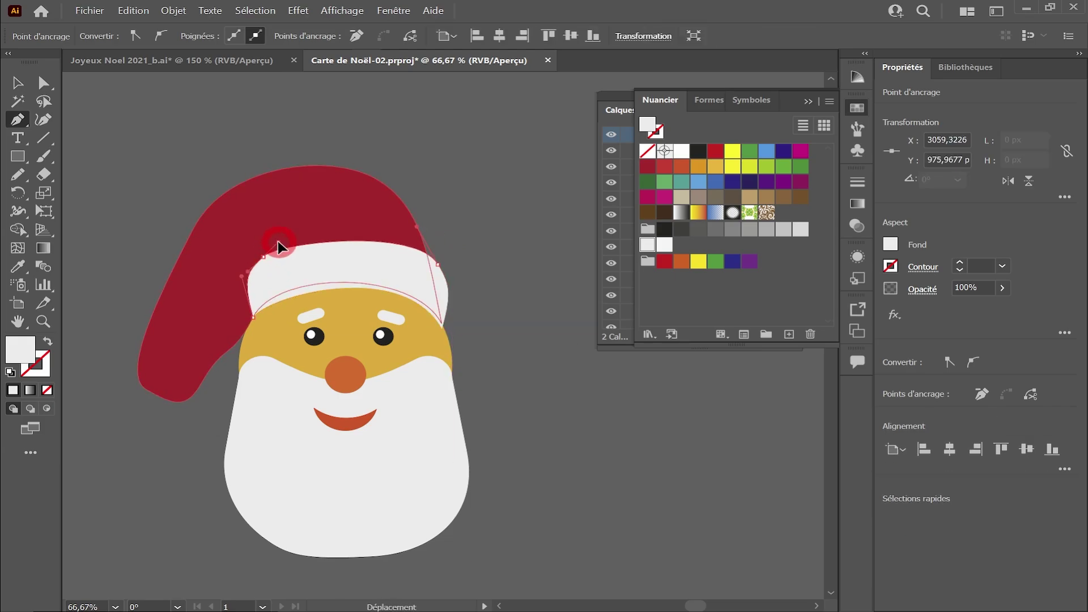
pyautogui.click(18, 82)
pyautogui.click(148, 98)
# Reshape the red hat's right edge at the band so it tucks behind the band's outline
pyautogui.keyDown('ctrl'); pyautogui.keyDown('alt'); pyautogui.click(439, 215); pyautogui.keyUp('alt'); pyautogui.keyUp('ctrl')
pyautogui.keyDown('ctrl'); pyautogui.keyDown('alt'); pyautogui.click(447, 217); pyautogui.keyUp('alt'); pyautogui.keyUp('ctrl')
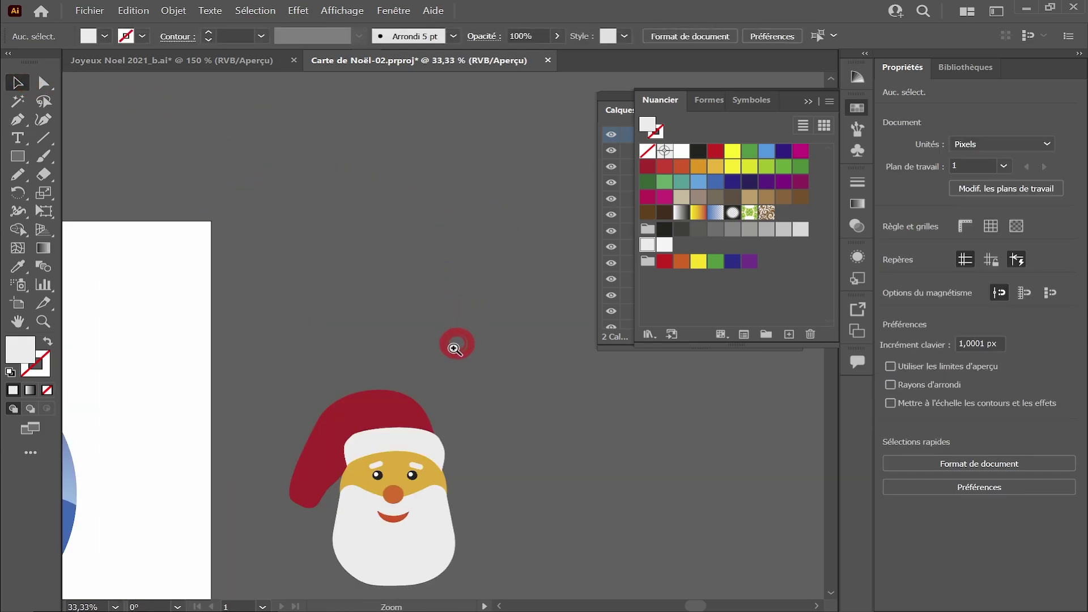
pyautogui.moveTo(445, 433); pyautogui.dragTo(440, 275)
pyautogui.keyDown('ctrl'); pyautogui.click(430, 284); pyautogui.keyUp('ctrl')
pyautogui.keyDown('ctrl'); pyautogui.click(430, 285); pyautogui.keyUp('ctrl')
pyautogui.moveTo(433, 316); pyautogui.dragTo(442, 229)
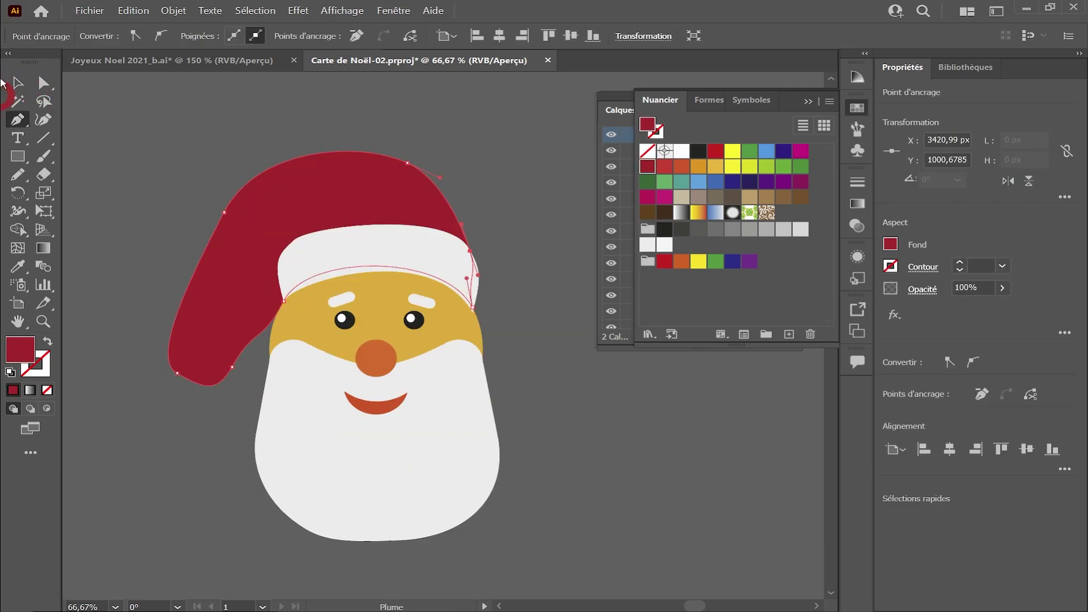
pyautogui.click(18, 82)
# Draw a light grey pompom circle about 177 px wide over the hat's drooping tip
pyautogui.moveTo(18, 156); pyautogui.dragTo(66, 193)
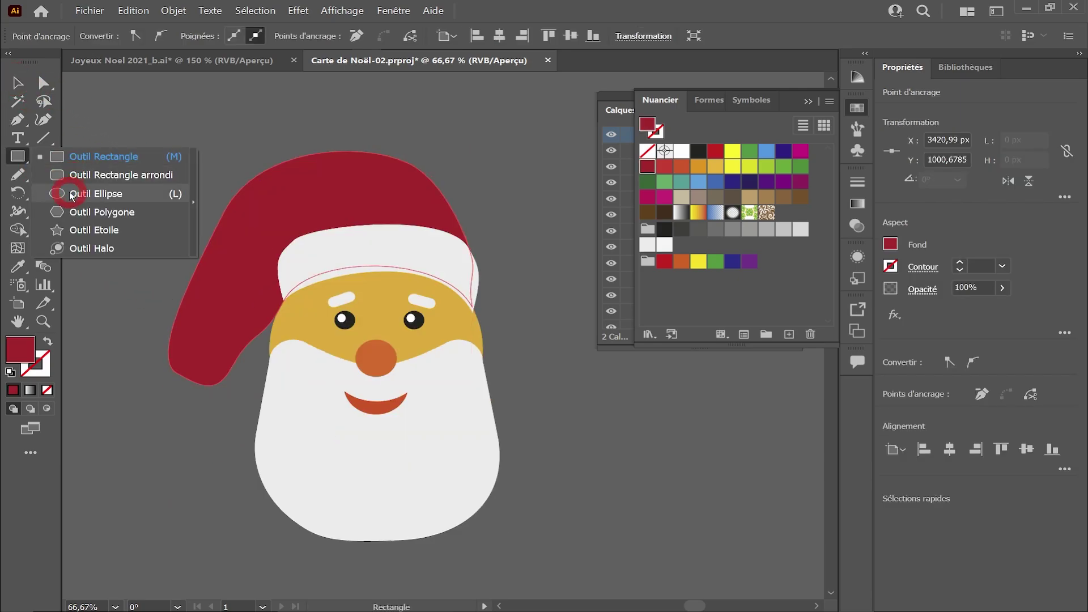
pyautogui.moveTo(188, 371); pyautogui.dragTo(233, 409)
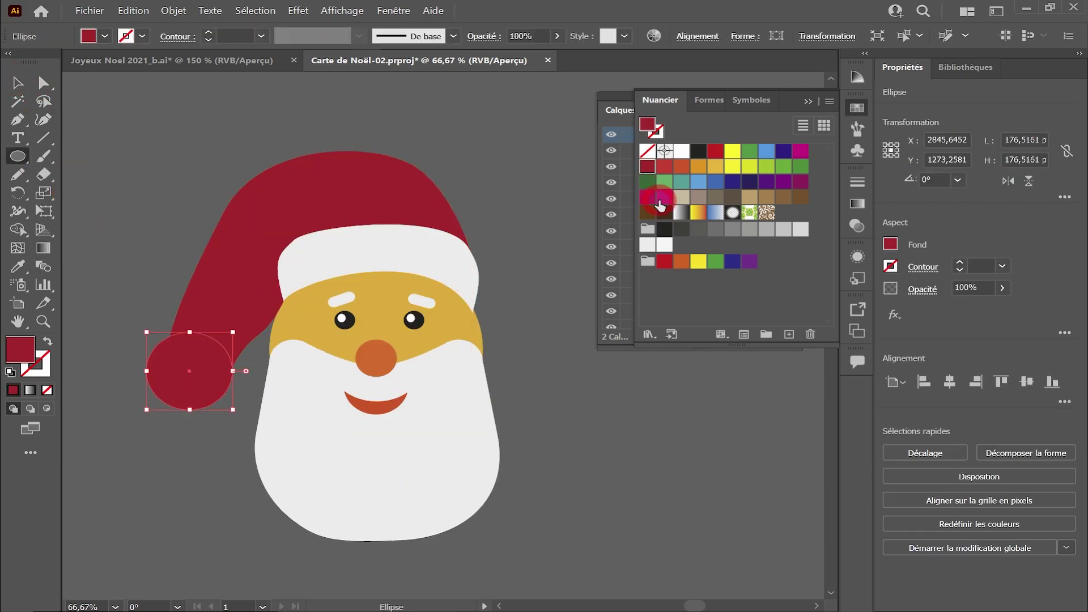
pyautogui.click(649, 244)
pyautogui.click(17, 83)
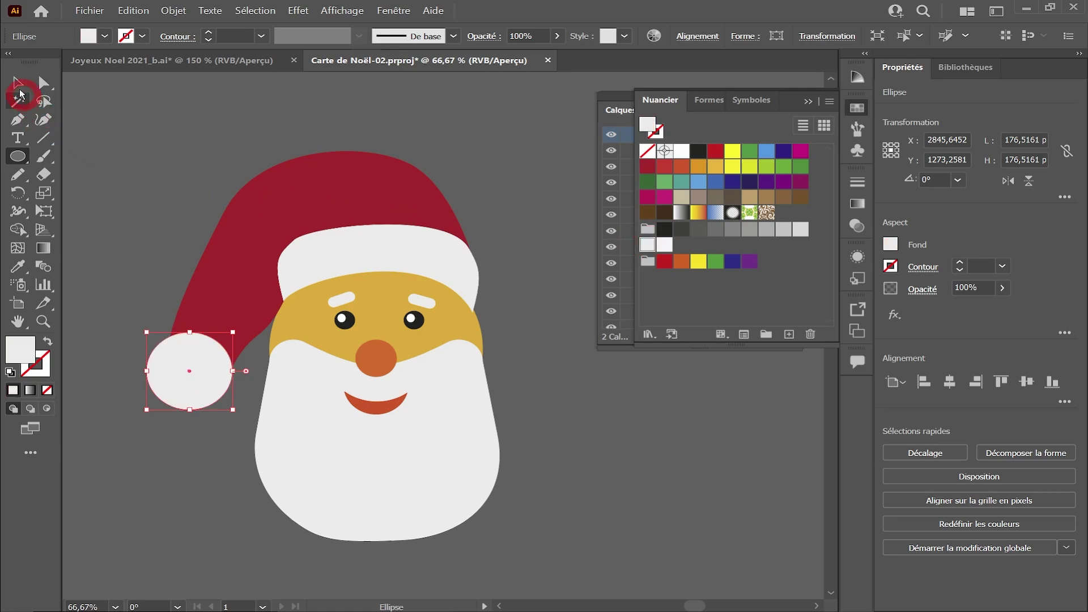
pyautogui.click(128, 114)
pyautogui.keyDown('ctrl'); pyautogui.keyDown('alt'); pyautogui.click(515, 287); pyautogui.keyUp('alt'); pyautogui.keyUp('ctrl')
pyautogui.moveTo(514, 346); pyautogui.dragTo(567, 304)
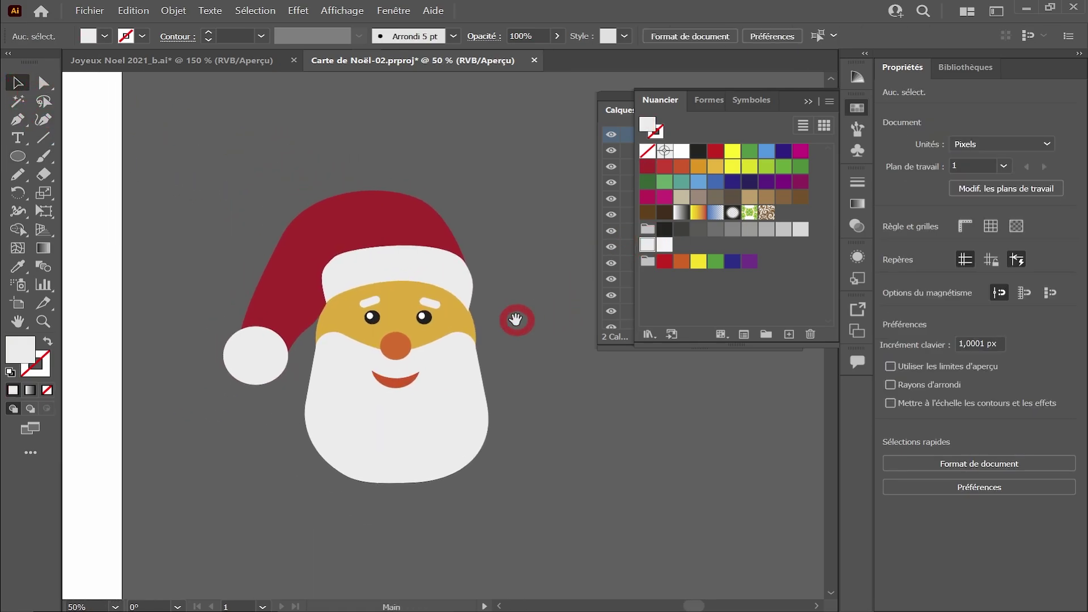
pyautogui.keyDown('ctrl'); pyautogui.keyDown('alt'); pyautogui.click(516, 322); pyautogui.keyUp('alt'); pyautogui.keyUp('ctrl')
pyautogui.keyDown('ctrl'); pyautogui.click(480, 323); pyautogui.keyUp('ctrl')
pyautogui.keyDown('ctrl'); pyautogui.click(480, 323); pyautogui.keyUp('ctrl')
pyautogui.moveTo(493, 315); pyautogui.dragTo(622, 298)
pyautogui.moveTo(514, 335); pyautogui.dragTo(540, 283)
pyautogui.click(43, 102)
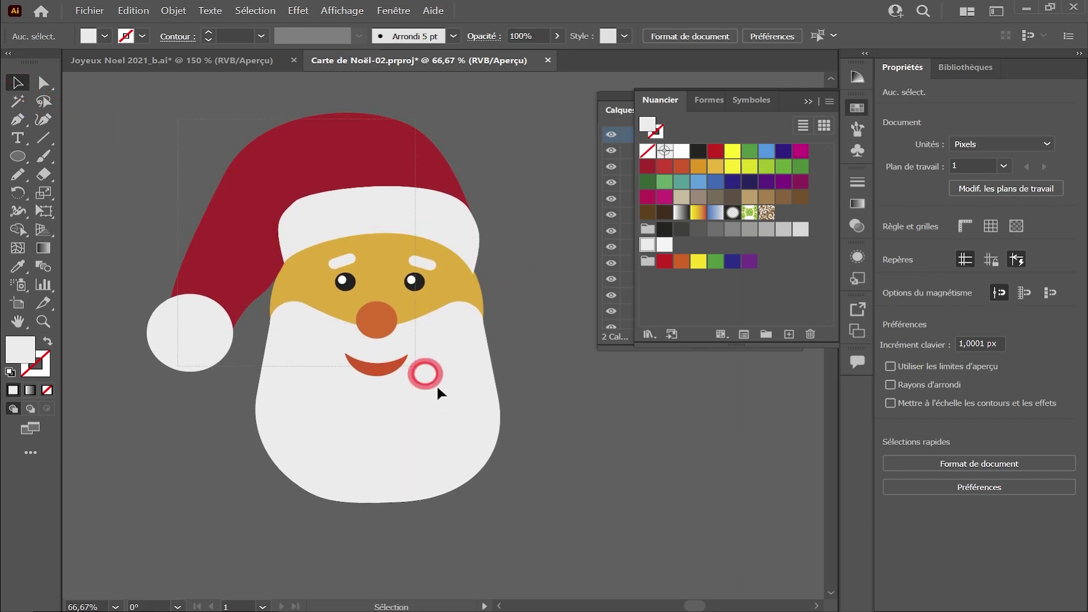
# Group all the shapes of Santa's head and rename the group Tete
pyautogui.moveTo(438, 387); pyautogui.dragTo(550, 488)
pyautogui.hotkey('ctrl', 'g')
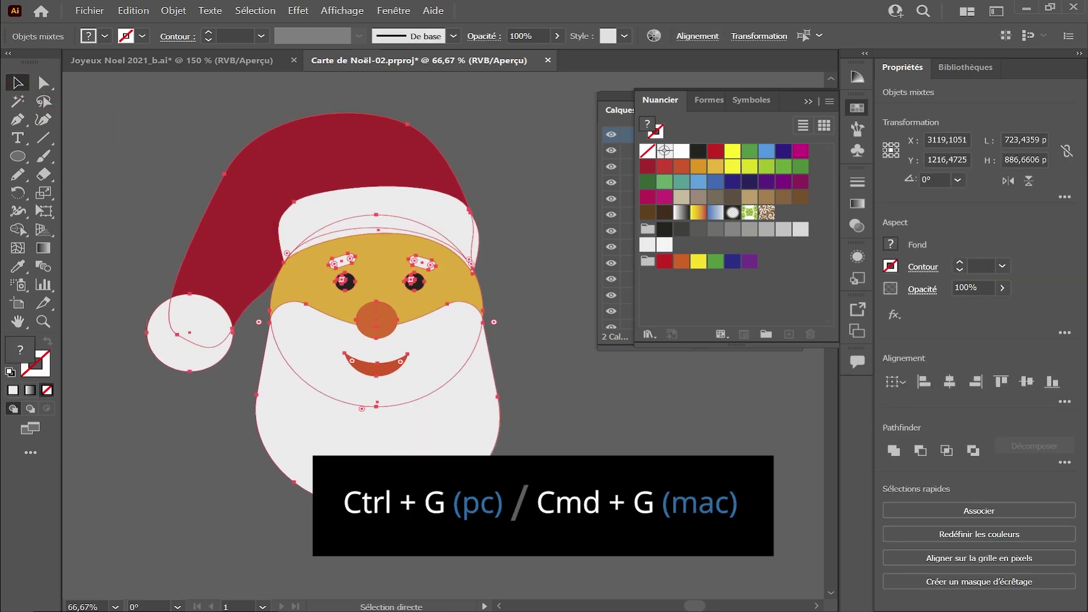
pyautogui.click(610, 252)
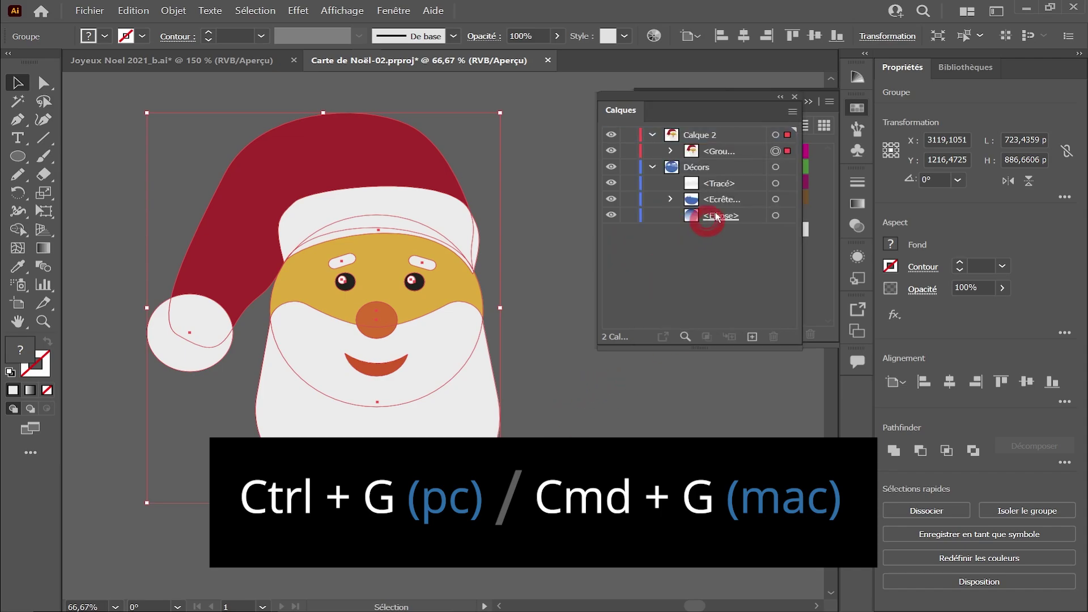
pyautogui.doubleClick(719, 150)
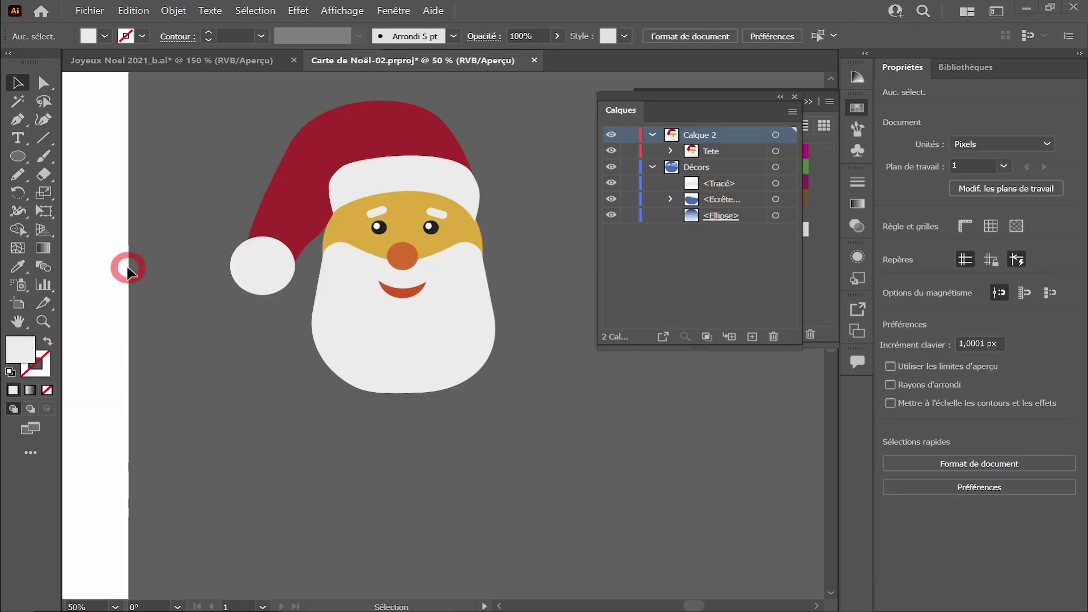
# Draw a circle about 904 px wide centred on the lower beard and fill it with the hat's dark red
pyautogui.click(17, 156)
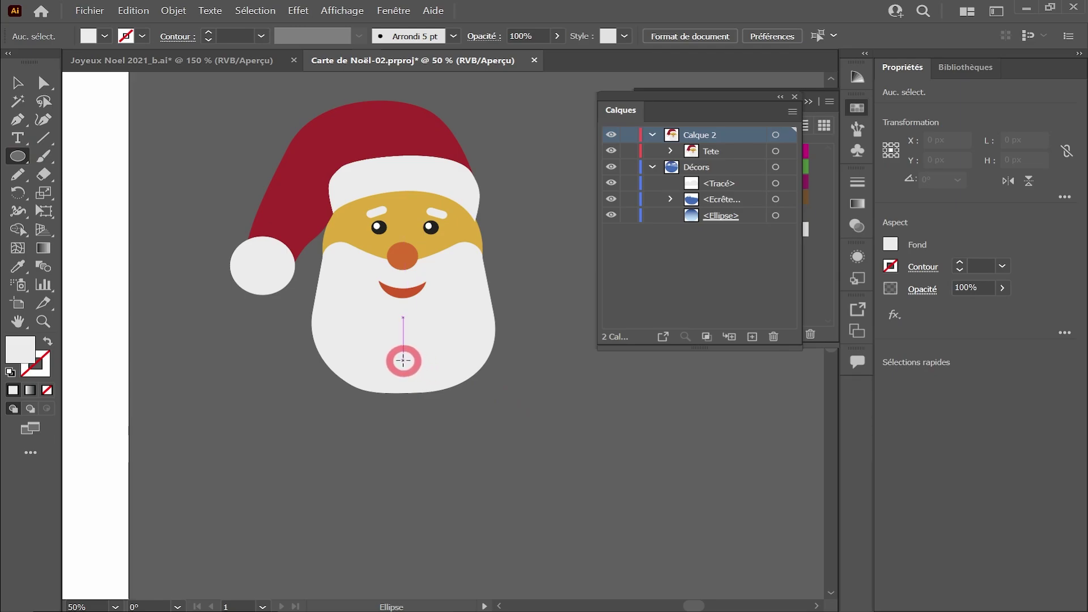
pyautogui.moveTo(403, 361)
pyautogui.mouseDown()
pyautogui.moveTo(452, 433)
pyautogui.moveTo(533, 509)
pyautogui.mouseUp()
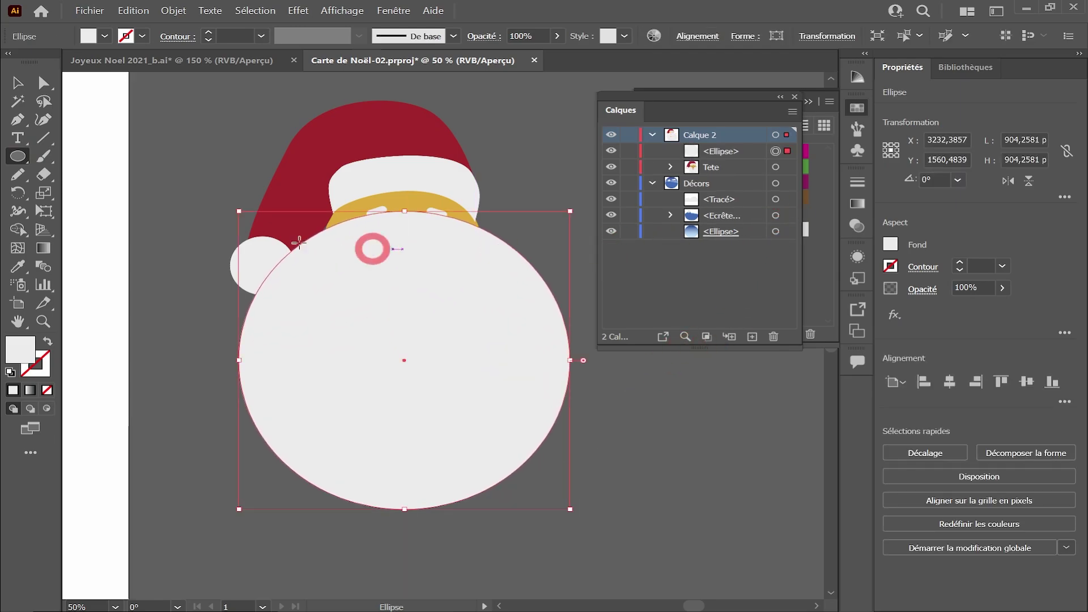
pyautogui.click(18, 267)
pyautogui.click(308, 187)
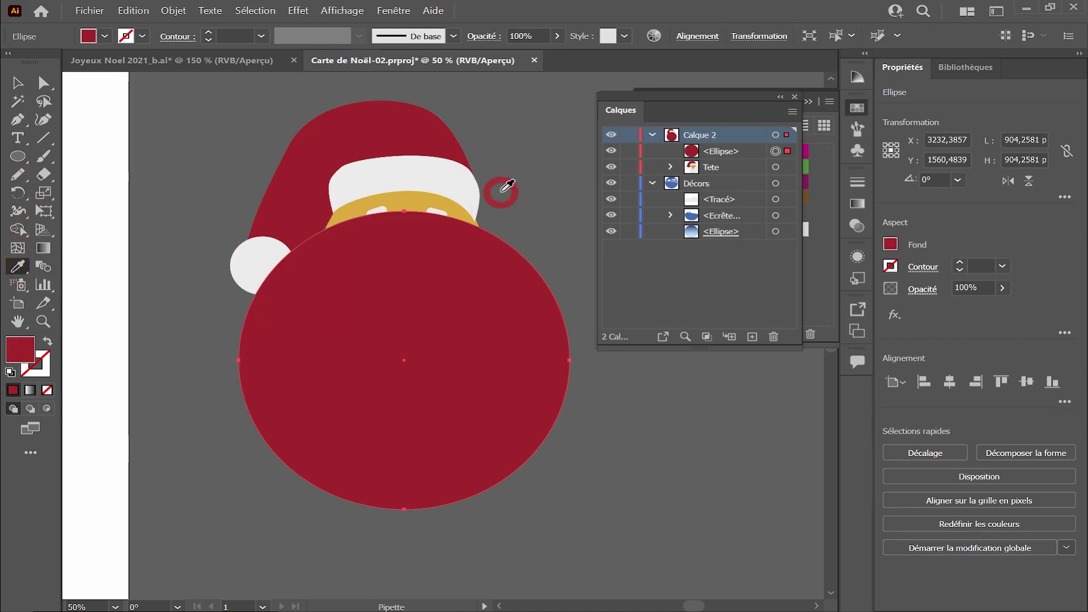
# Send the dark red circle behind the head and move it straight down to form Santa's body
pyautogui.click(173, 10)
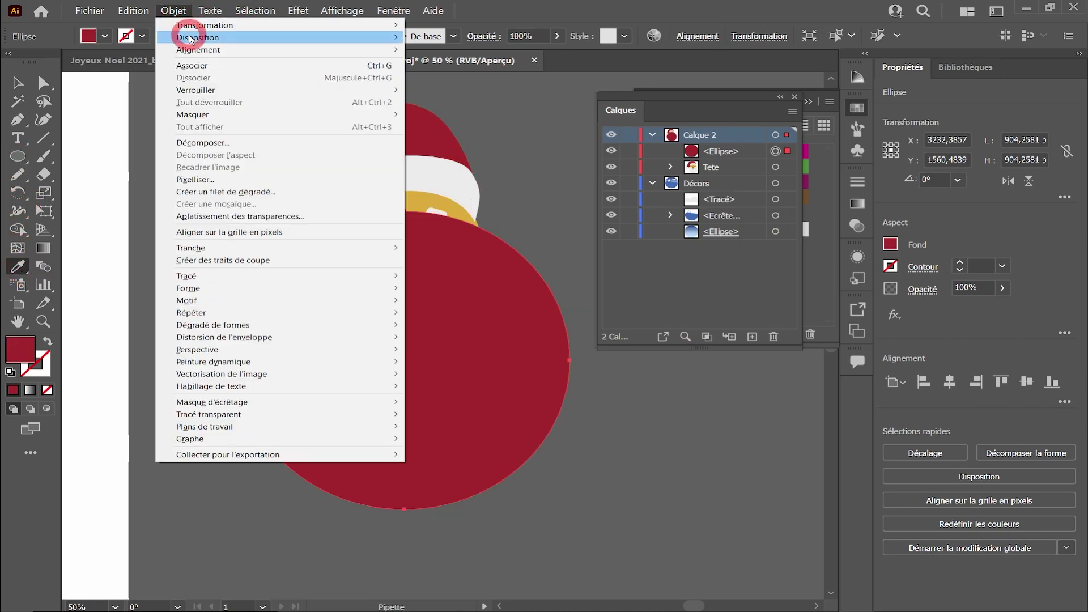
pyautogui.moveTo(187, 37)
pyautogui.click(436, 77)
pyautogui.click(18, 83)
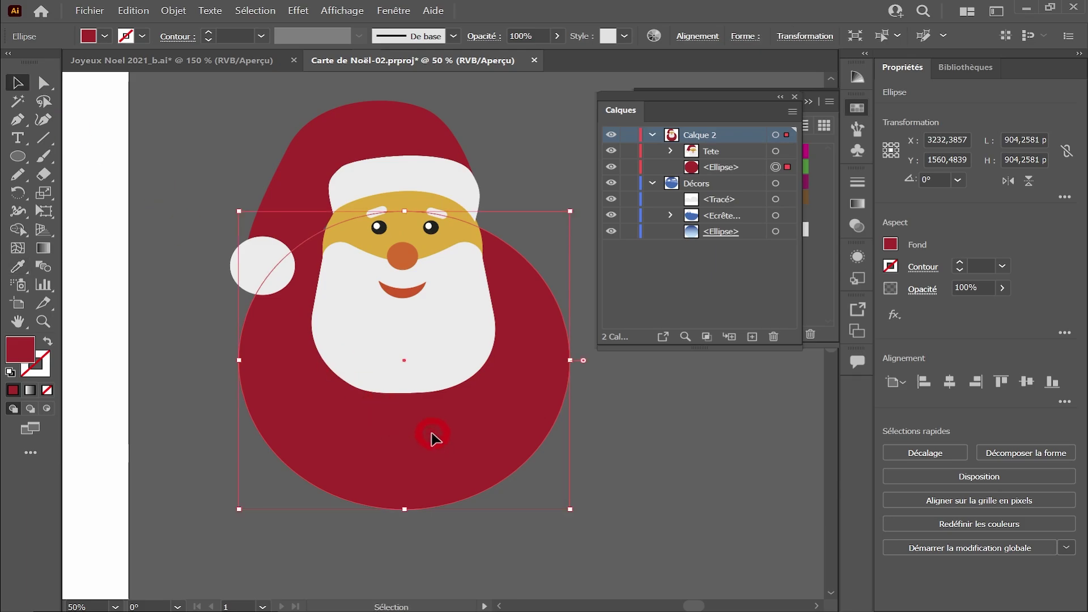
pyautogui.moveTo(431, 436); pyautogui.dragTo(431, 522)
pyautogui.press('space')
pyautogui.moveTo(462, 432); pyautogui.dragTo(438, 373)
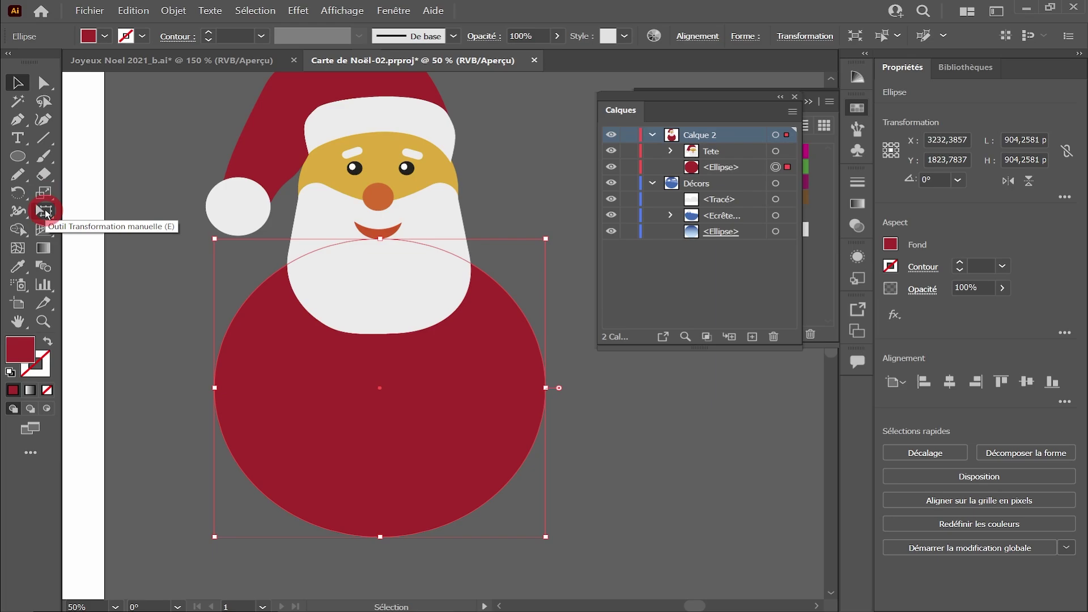
# Distort the body circle in perspective with Free Transform, narrowing its top and widening its base
pyautogui.click(45, 211)
pyautogui.click(121, 195)
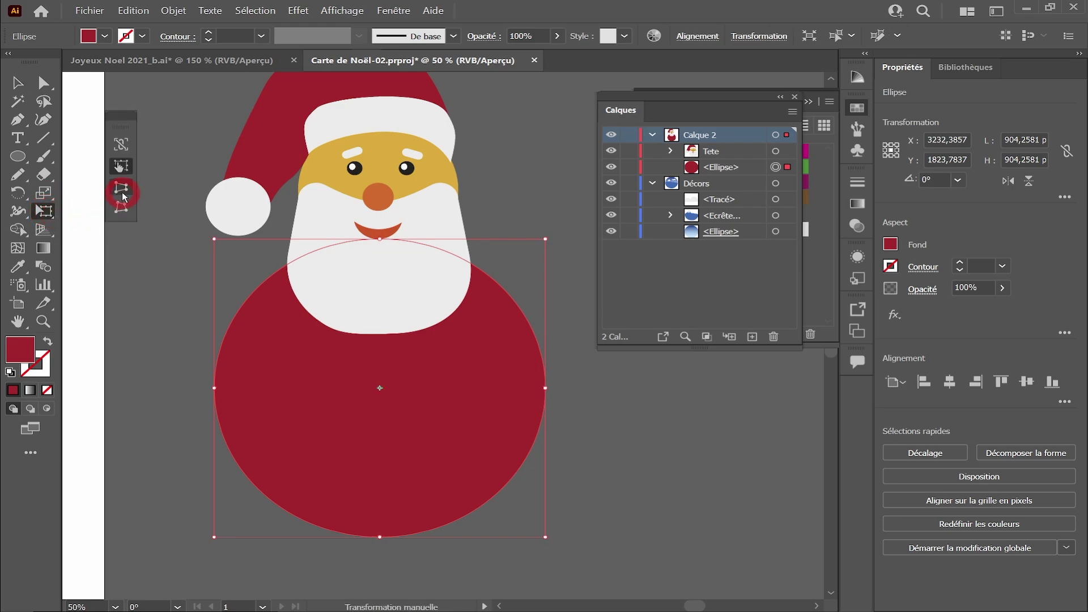
pyautogui.click(122, 190)
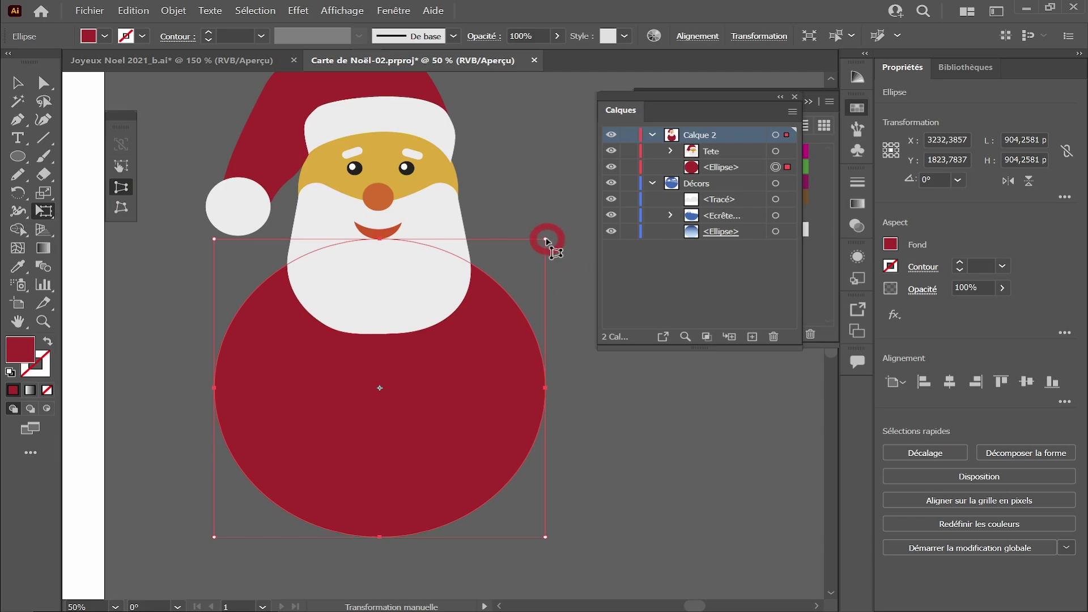
pyautogui.moveTo(546, 240); pyautogui.dragTo(492, 242)
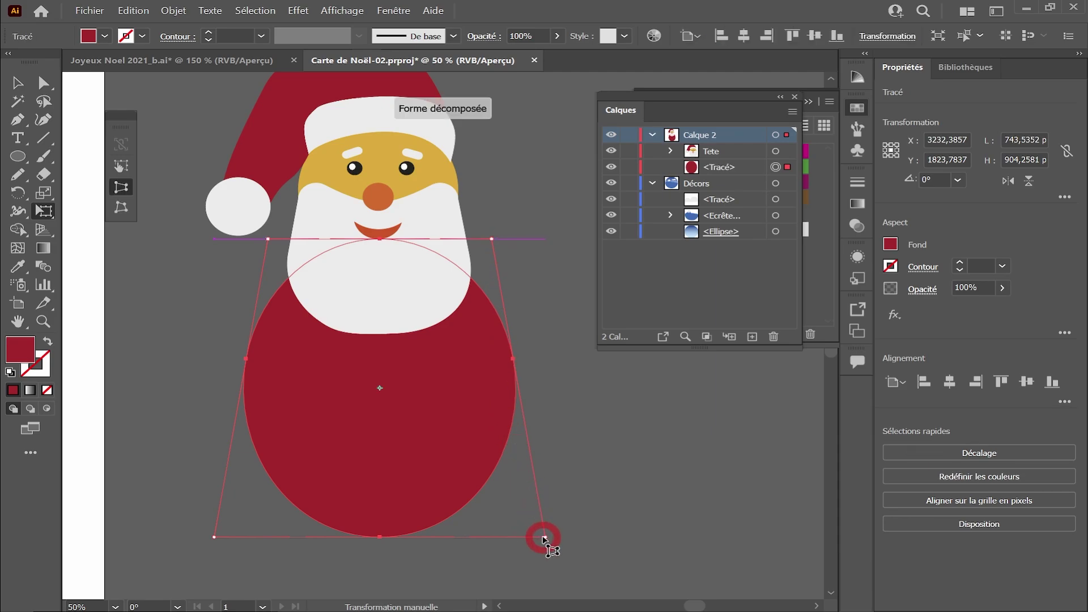
pyautogui.moveTo(543, 538); pyautogui.dragTo(625, 536)
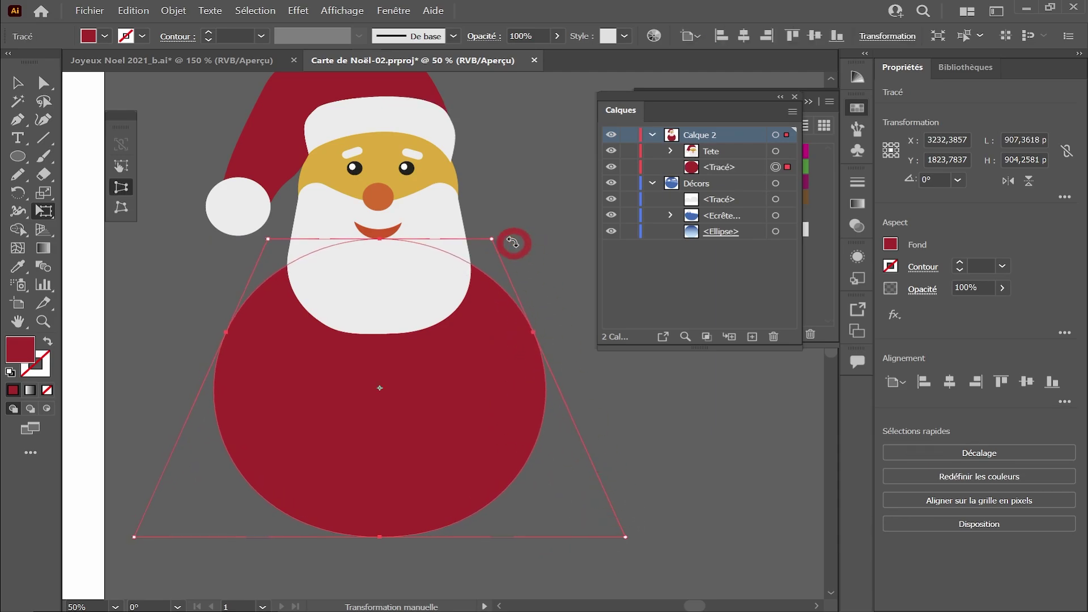
pyautogui.moveTo(512, 243); pyautogui.dragTo(420, 245)
pyautogui.press('v')
pyautogui.click(165, 285)
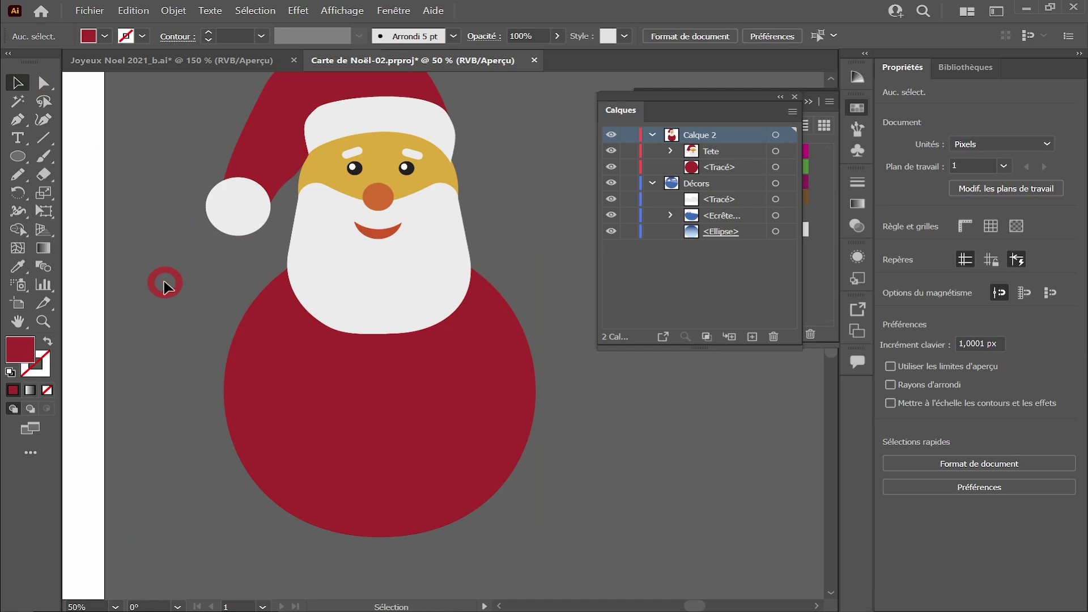
pyautogui.scroll(2, 126, 300)
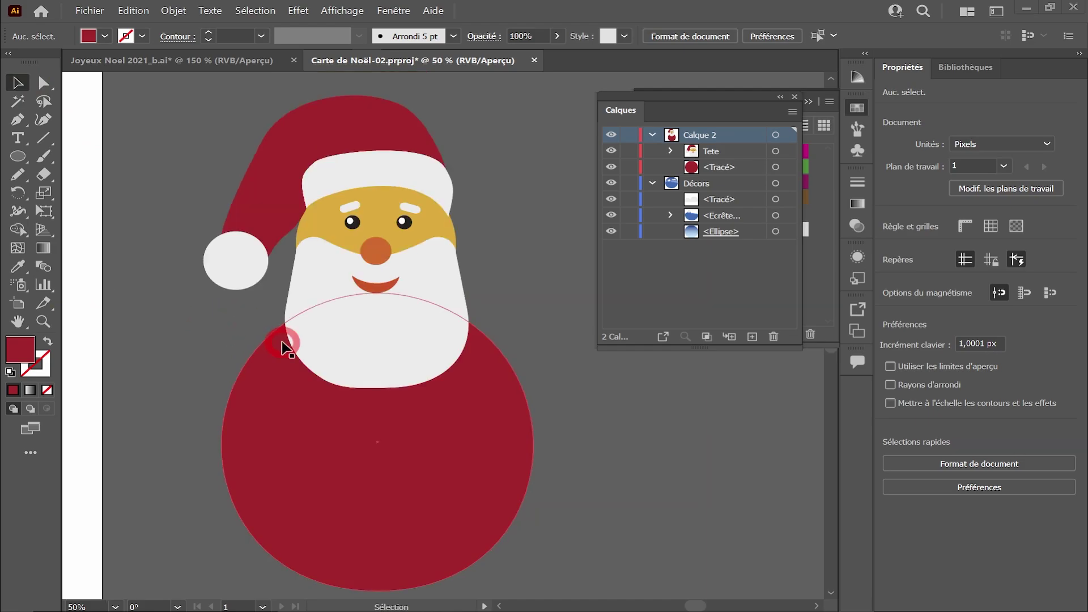
# Draw a dark red arm rectangle about 197 × 313 px, rotate it to 315° and place it against the body's right shoulder
pyautogui.moveTo(318, 370); pyautogui.dragTo(280, 335)
pyautogui.moveTo(18, 156); pyautogui.dragTo(61, 152)
pyautogui.moveTo(485, 259); pyautogui.dragTo(556, 362)
pyautogui.press('v')
pyautogui.moveTo(528, 289); pyautogui.dragTo(405, 306)
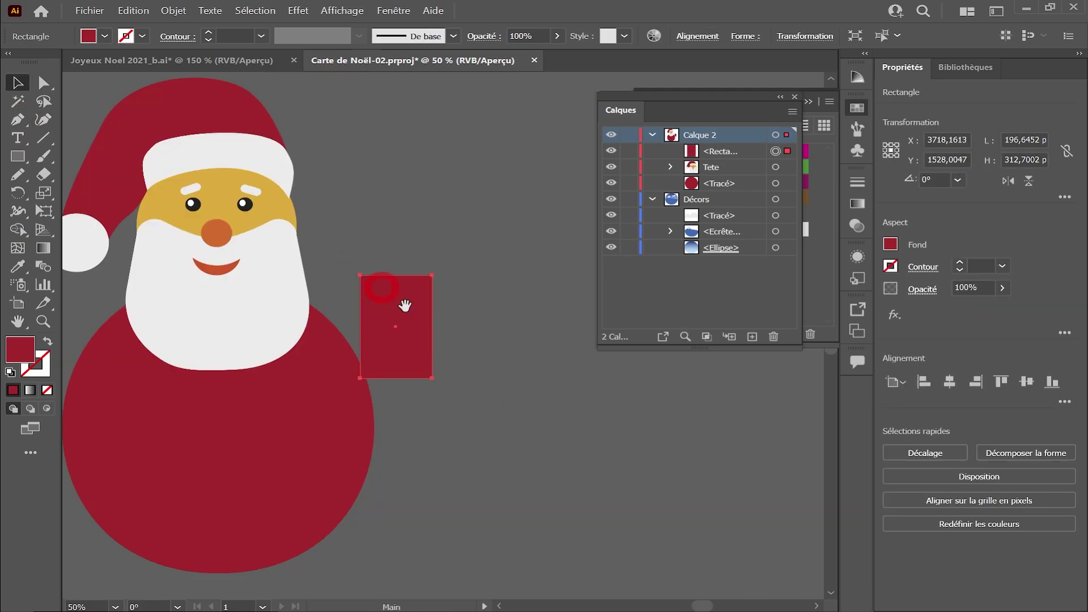
pyautogui.moveTo(373, 358); pyautogui.dragTo(353, 372)
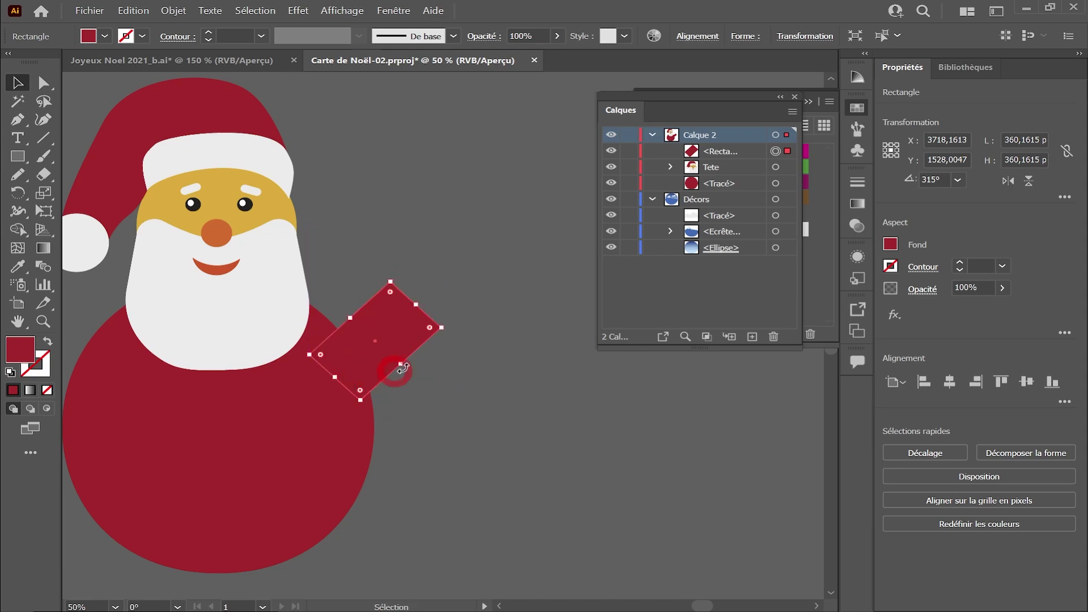
# Duplicate the arm rectangle at its outer end and rotate the copy about the shared lower corner to about 351° as a raised forearm
pyautogui.moveTo(388, 329); pyautogui.dragTo(461, 311)
pyautogui.scroll(3, 461, 314)
pyautogui.scroll(-1, 455, 327)
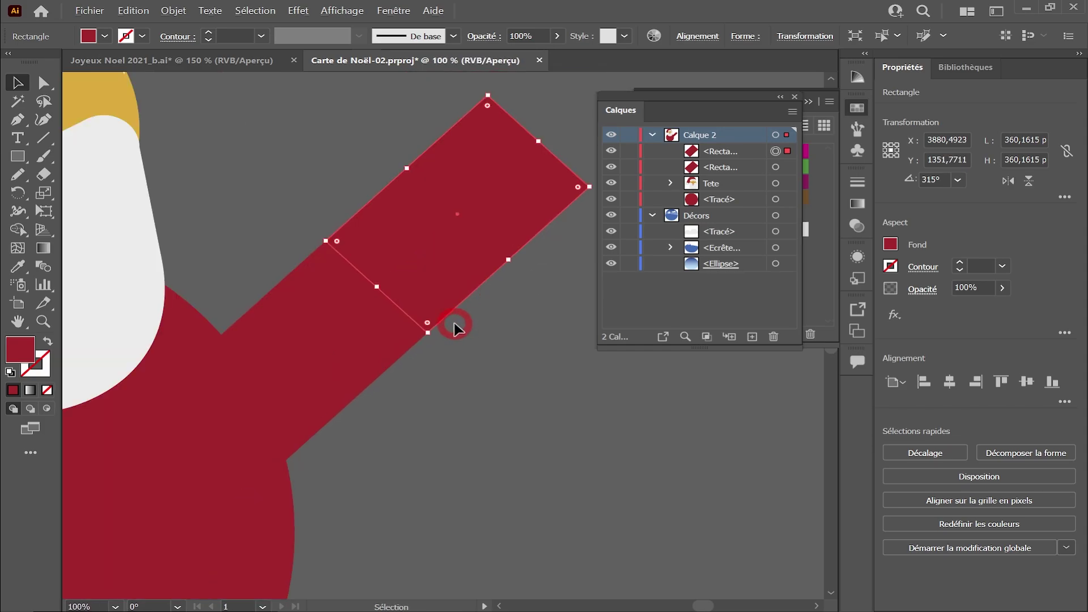
pyautogui.click(19, 193)
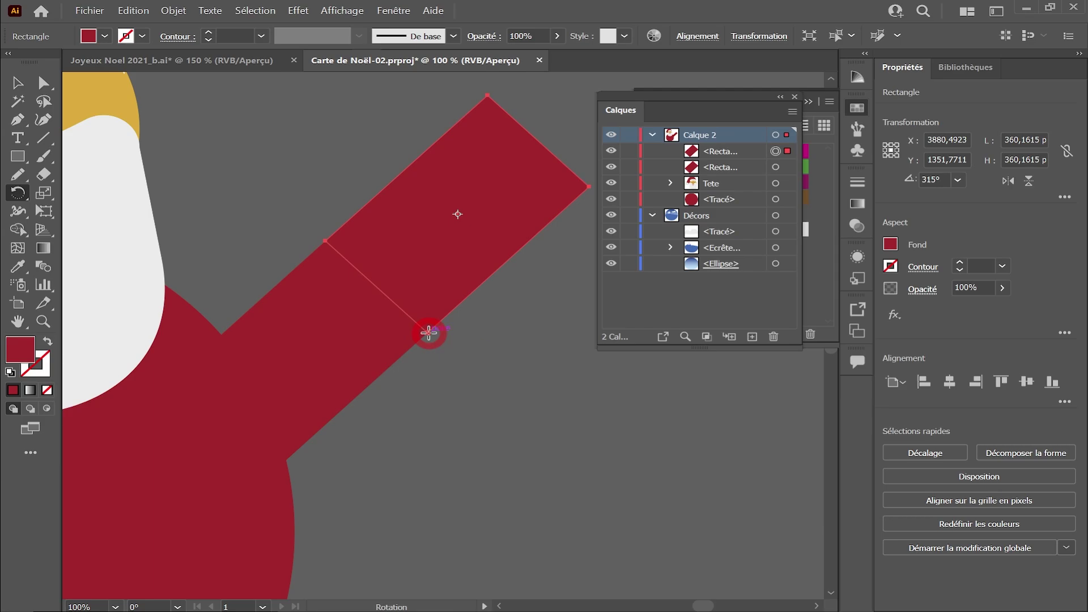
pyautogui.moveTo(370, 149); pyautogui.dragTo(242, 207)
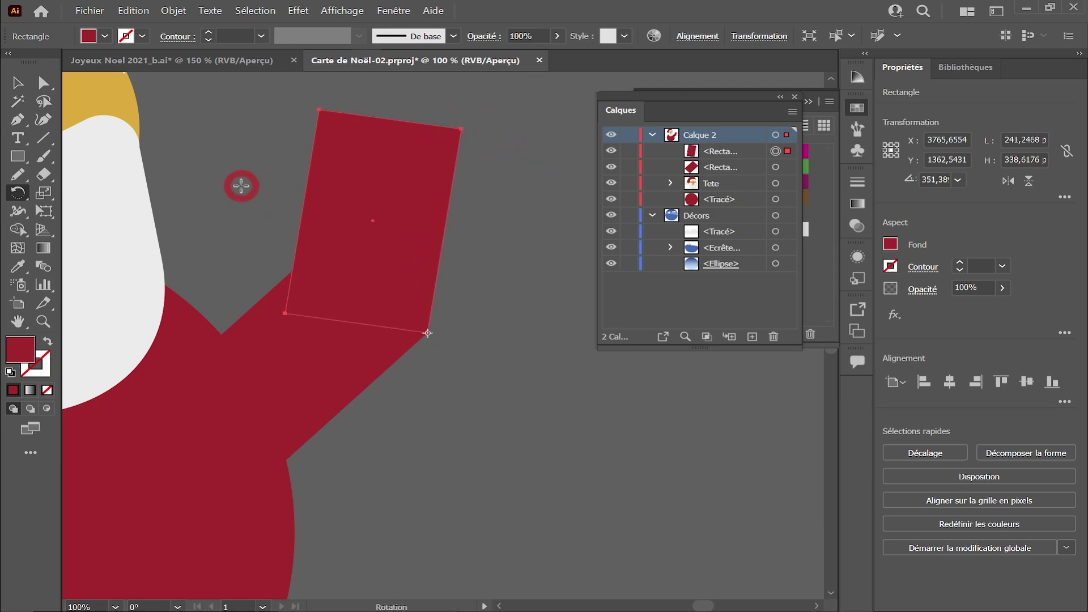
# Taper the forearm's upper end with Free Transform's perspective distortion so it narrows at the wrist
pyautogui.click(46, 214)
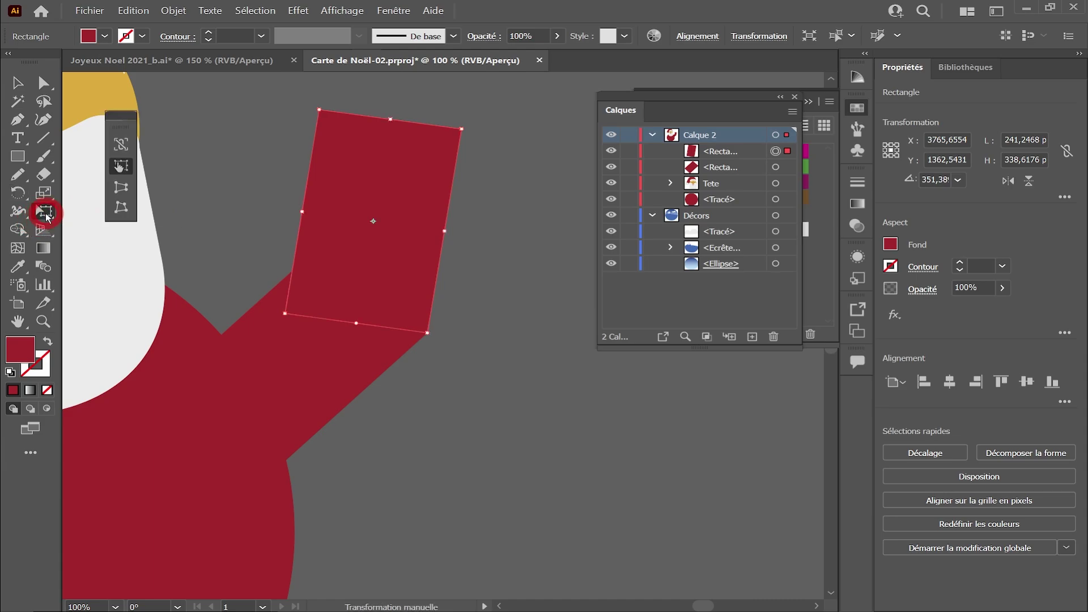
pyautogui.click(123, 190)
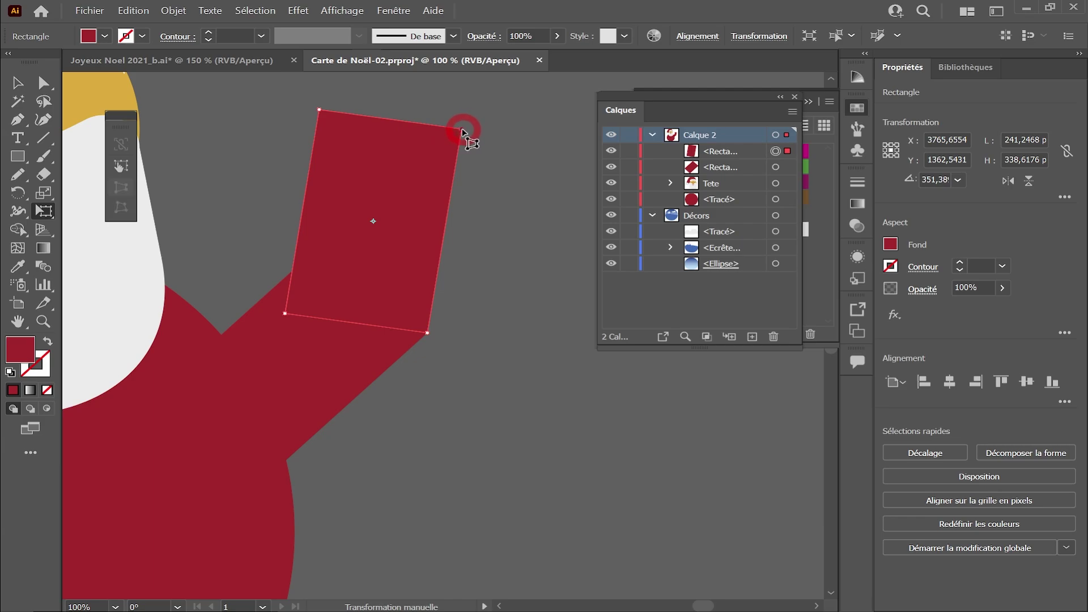
pyautogui.moveTo(461, 130); pyautogui.dragTo(432, 126)
pyautogui.click(18, 83)
pyautogui.click(515, 222)
pyautogui.scroll(-1, 499, 227)
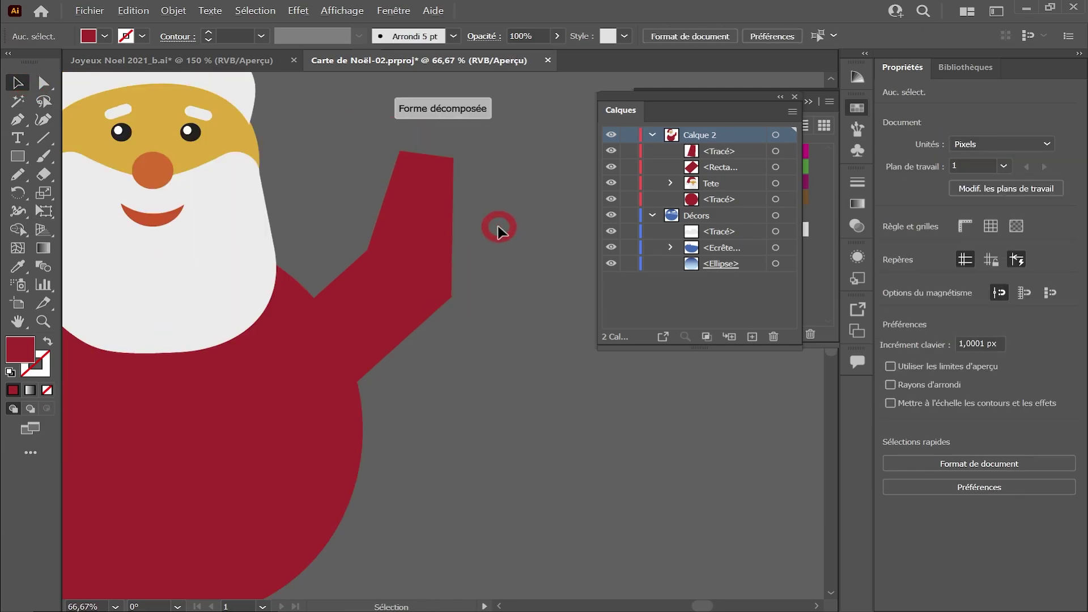
# Unite the upper arm and forearm into one shape and delete the stray anchor points forming the notch at the outer elbow
pyautogui.moveTo(444, 309); pyautogui.dragTo(444, 309)
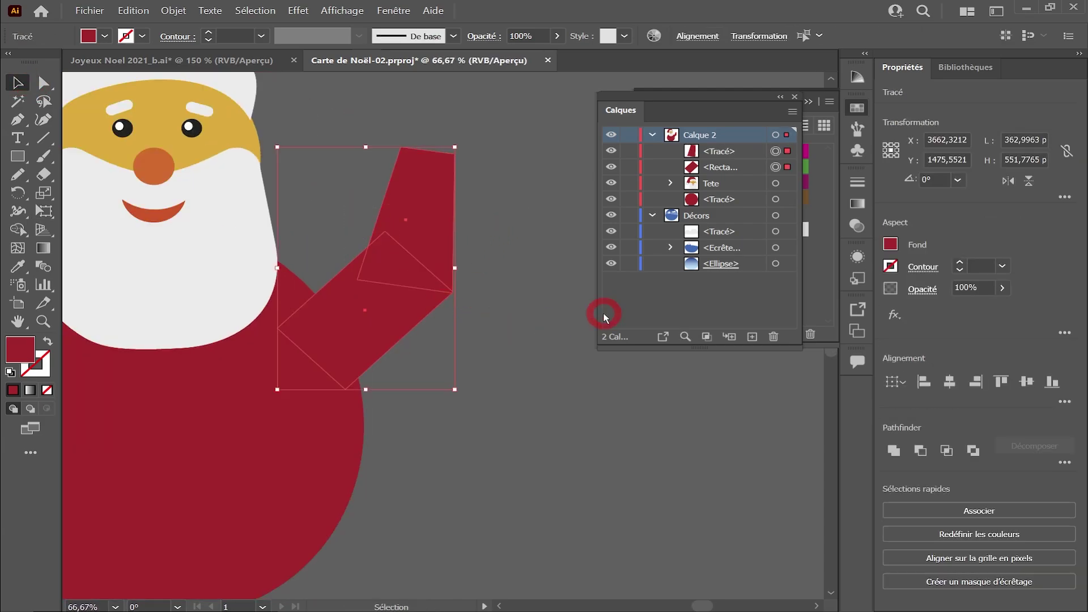
pyautogui.click(892, 450)
pyautogui.scroll(2, 470, 321)
pyautogui.scroll(5, 449, 264)
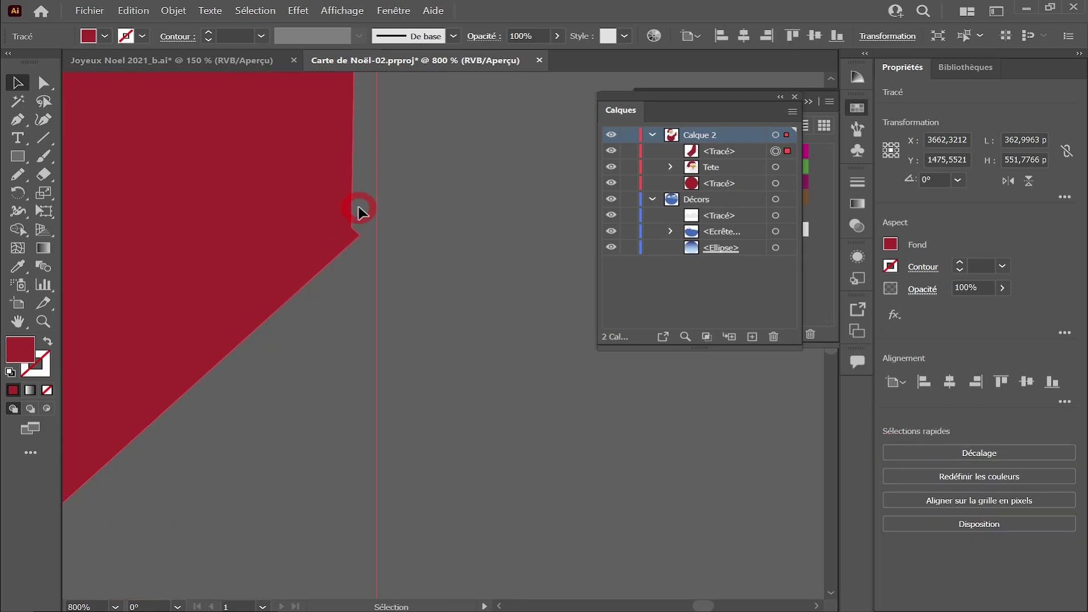
pyautogui.click(41, 84)
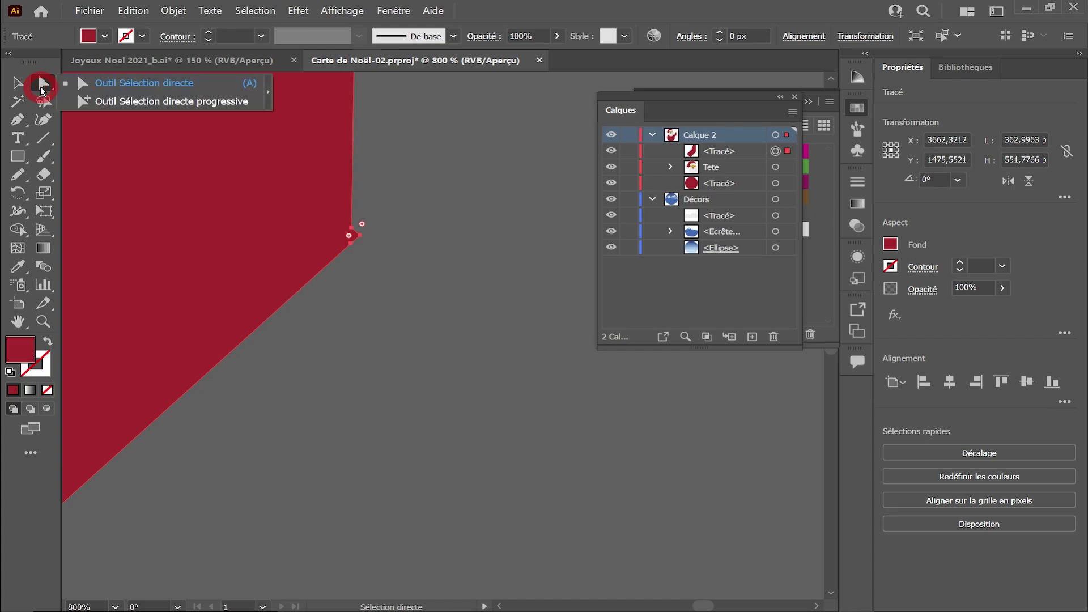
pyautogui.click(18, 119)
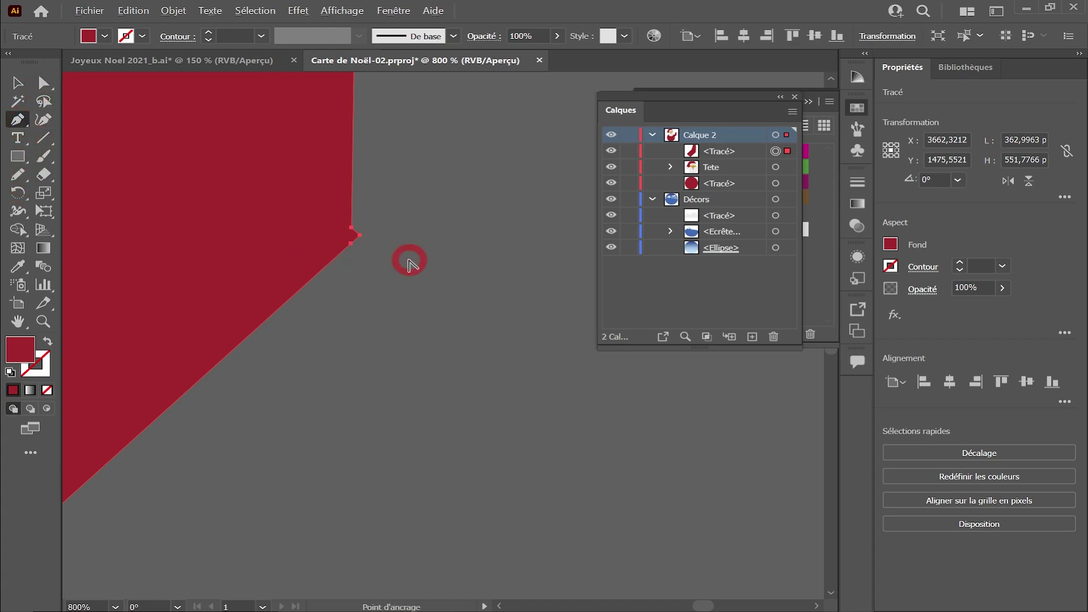
pyautogui.scroll(3, 408, 257)
pyautogui.click(262, 187)
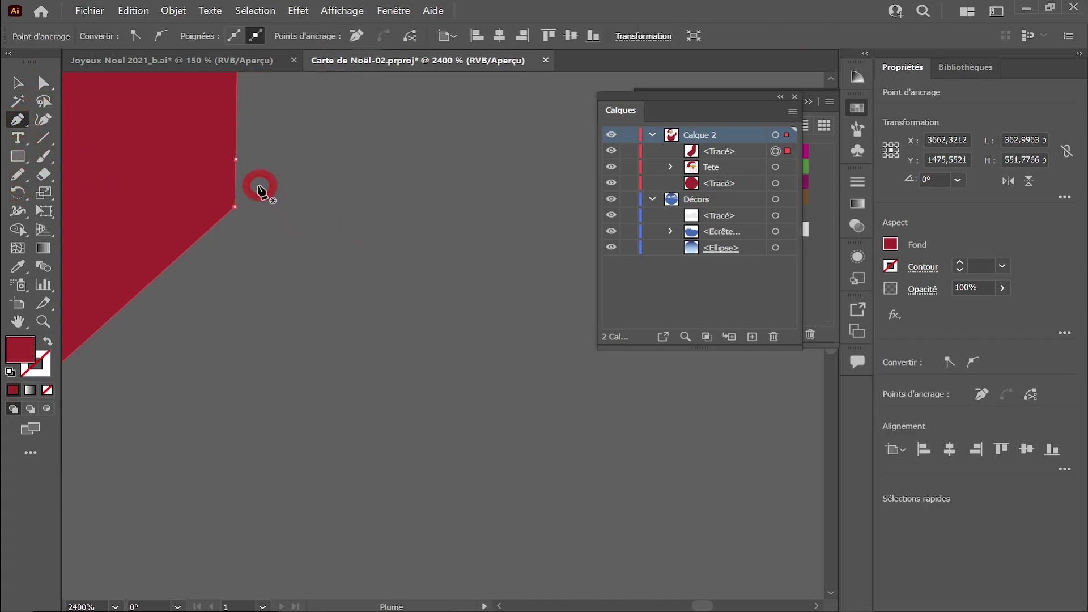
pyautogui.click(237, 214)
pyautogui.scroll(-10, 250, 205)
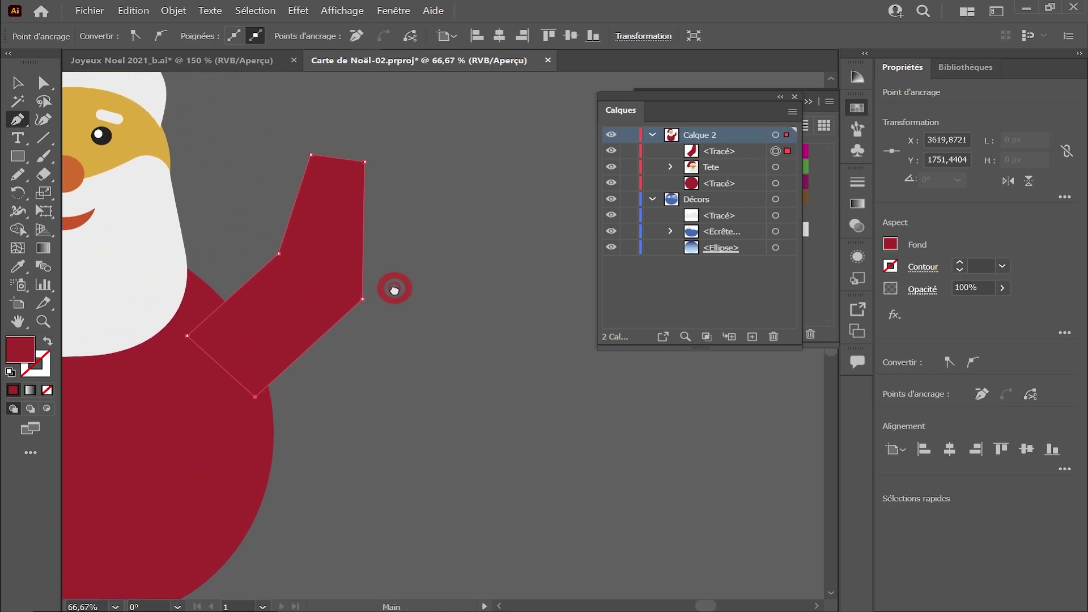
# Round the inner and outer elbow corners of the arm to a radius of about 306 px
pyautogui.click(44, 83)
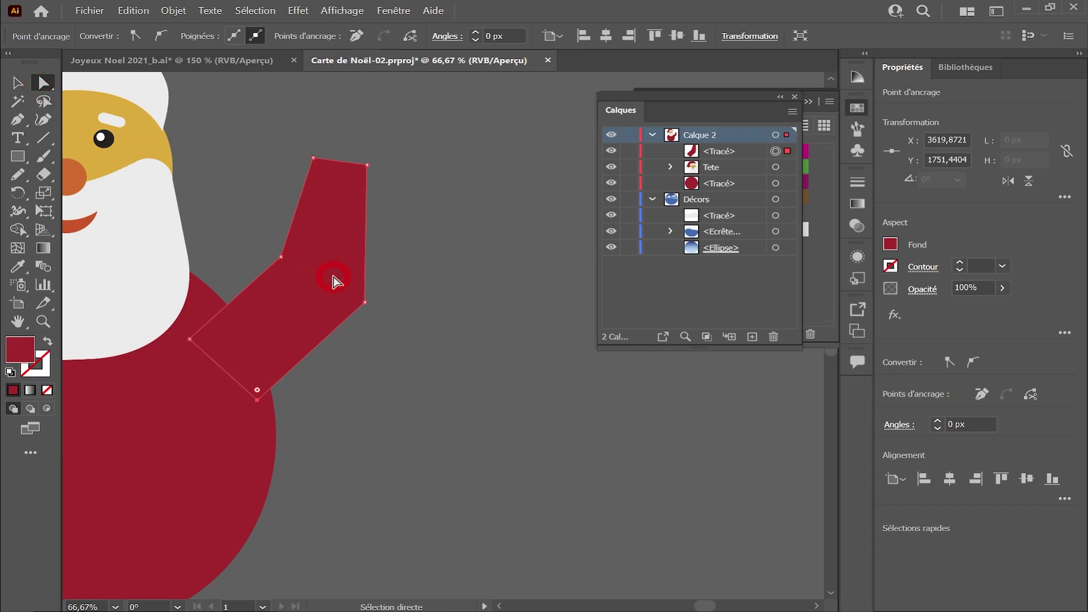
pyautogui.moveTo(378, 291); pyautogui.dragTo(77, 121)
pyautogui.scroll(1, 420, 284)
pyautogui.click(264, 225)
pyautogui.scroll(-3, 466, 251)
pyautogui.scroll(2, 473, 249)
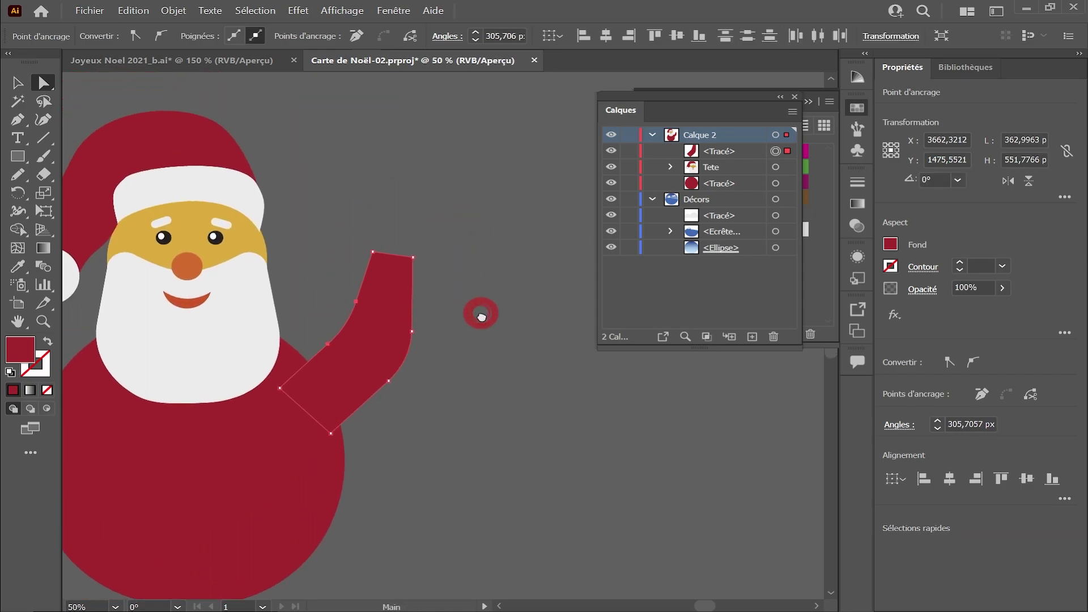
# Draw a light grey cuff rectangle about 181 × 80 px across the wrist and fully round its corners
pyautogui.press('m')
pyautogui.moveTo(361, 250); pyautogui.dragTo(428, 276)
pyautogui.click(814, 253)
pyautogui.click(647, 245)
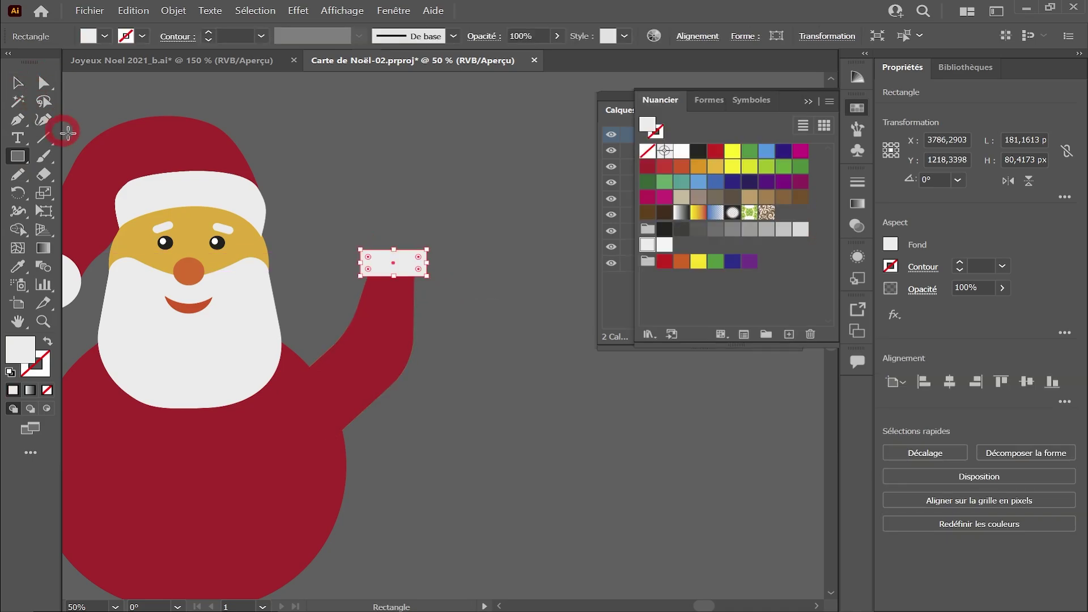
pyautogui.moveTo(368, 260); pyautogui.dragTo(391, 277)
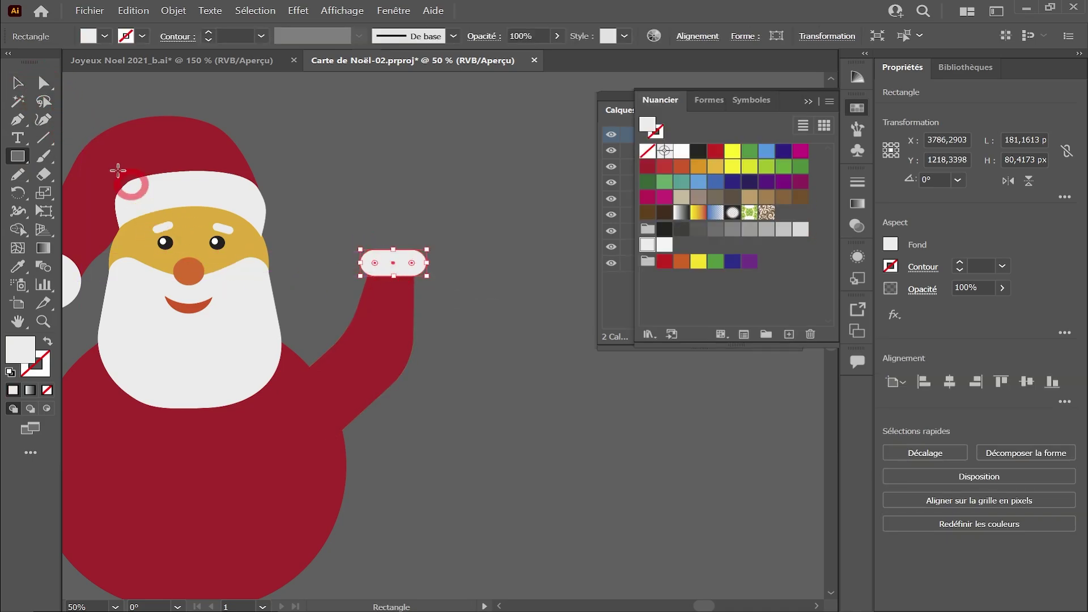
# Rotate the cuff slightly clockwise and position it to follow the slanted end of the sleeve
pyautogui.click(17, 83)
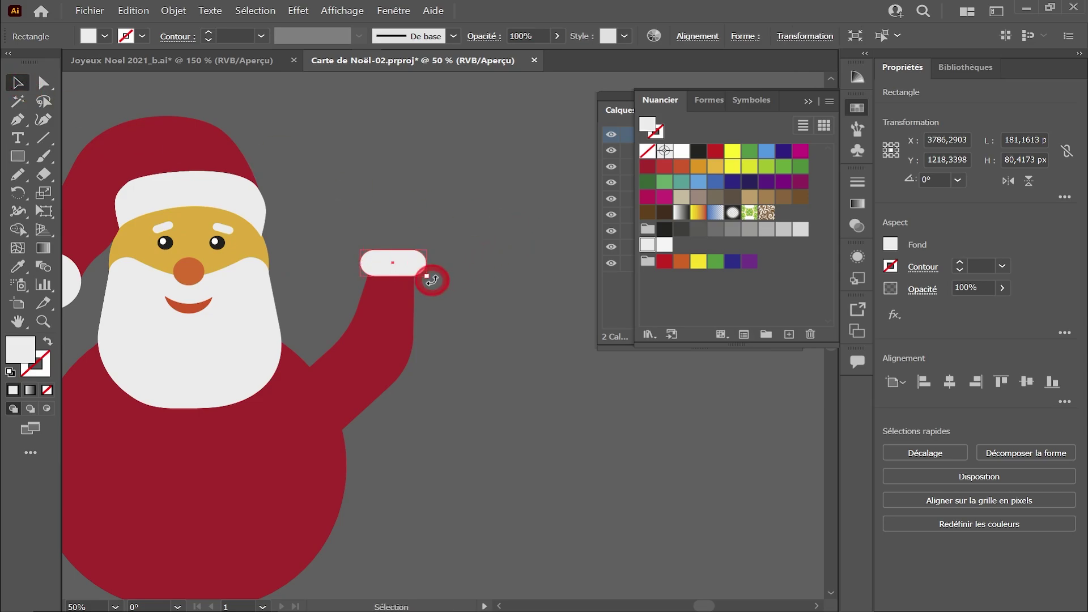
pyautogui.moveTo(432, 279); pyautogui.dragTo(397, 273)
pyautogui.click(427, 216)
pyautogui.scroll(1, 422, 248)
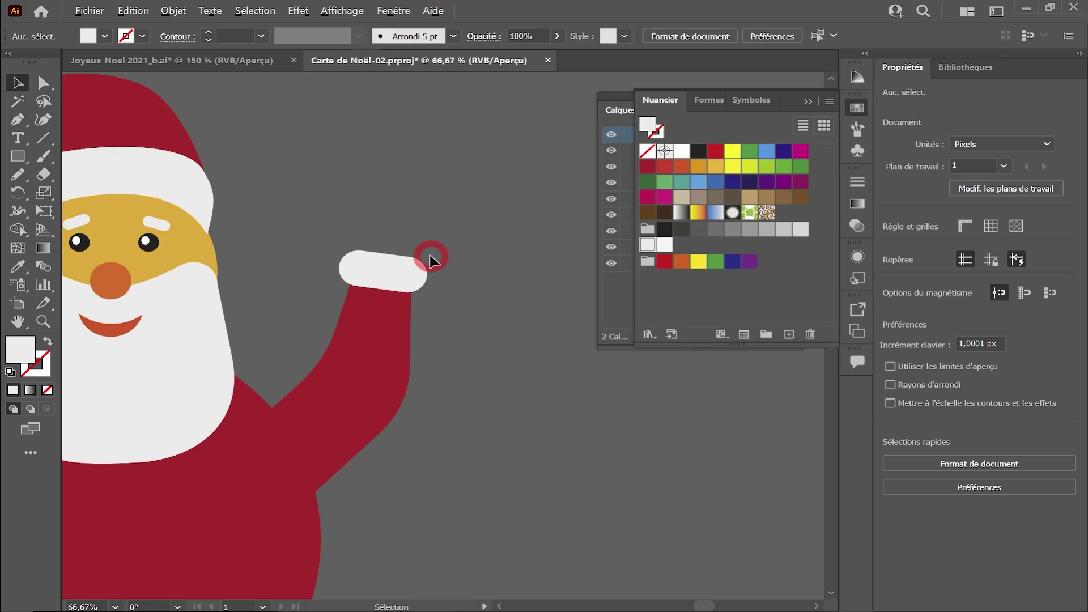
# Draw a light grey mitten with a thumb, about 202 × 236 px, above the cuff with the Pencil tool
pyautogui.scroll(-1, 431, 259)
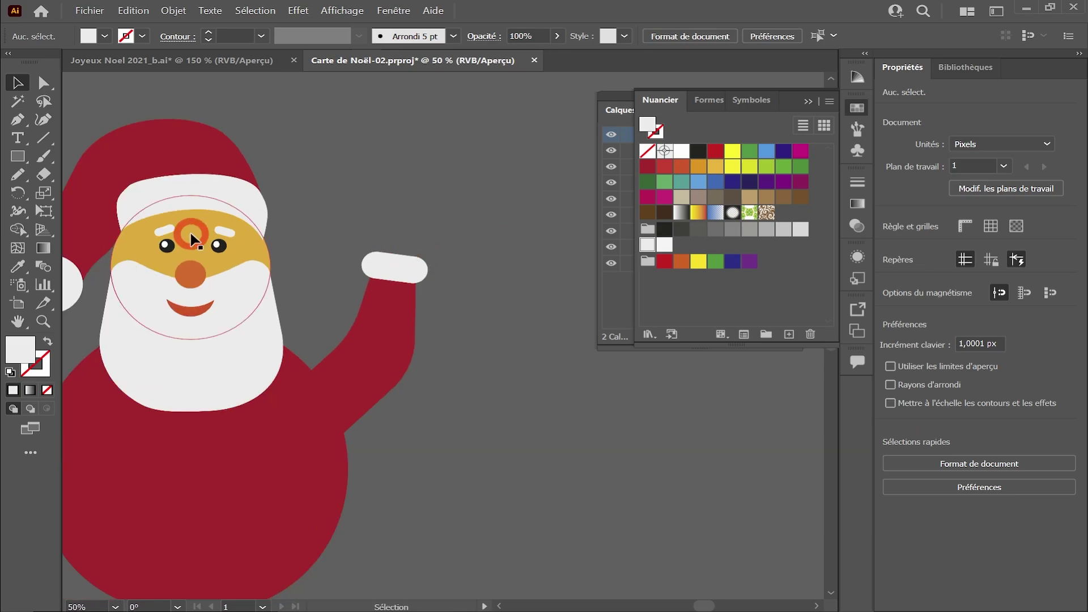
pyautogui.click(19, 180)
pyautogui.moveTo(377, 257)
pyautogui.mouseDown()
pyautogui.moveTo(368, 212)
pyautogui.moveTo(386, 213)
pyautogui.moveTo(388, 230)
pyautogui.moveTo(397, 192)
pyautogui.moveTo(422, 194)
pyautogui.moveTo(435, 231)
pyautogui.moveTo(424, 262)
pyautogui.moveTo(391, 261)
pyautogui.mouseUp()
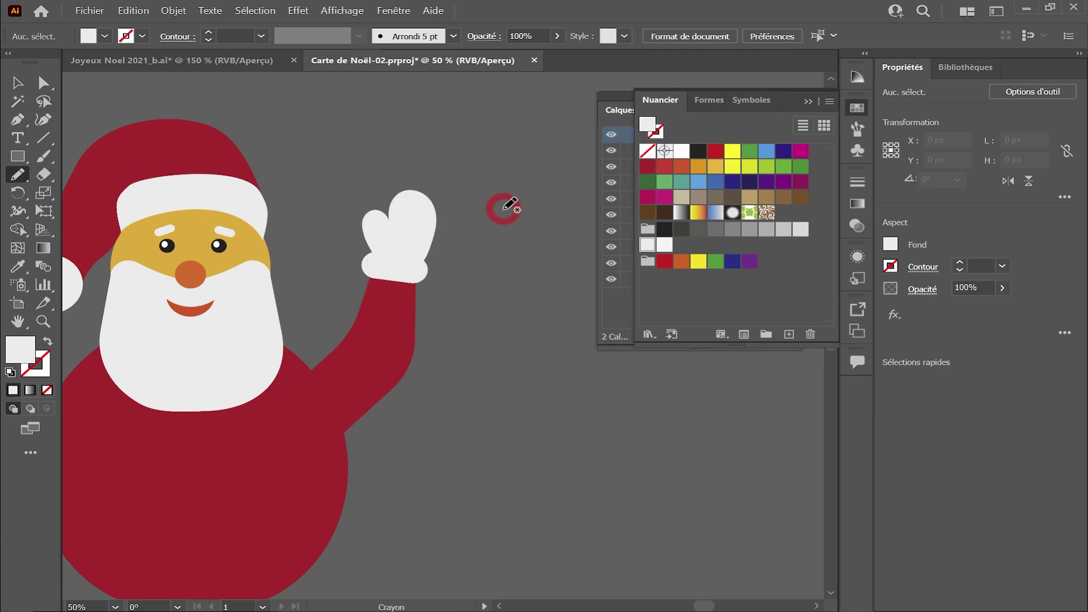
pyautogui.click(19, 82)
pyautogui.click(310, 196)
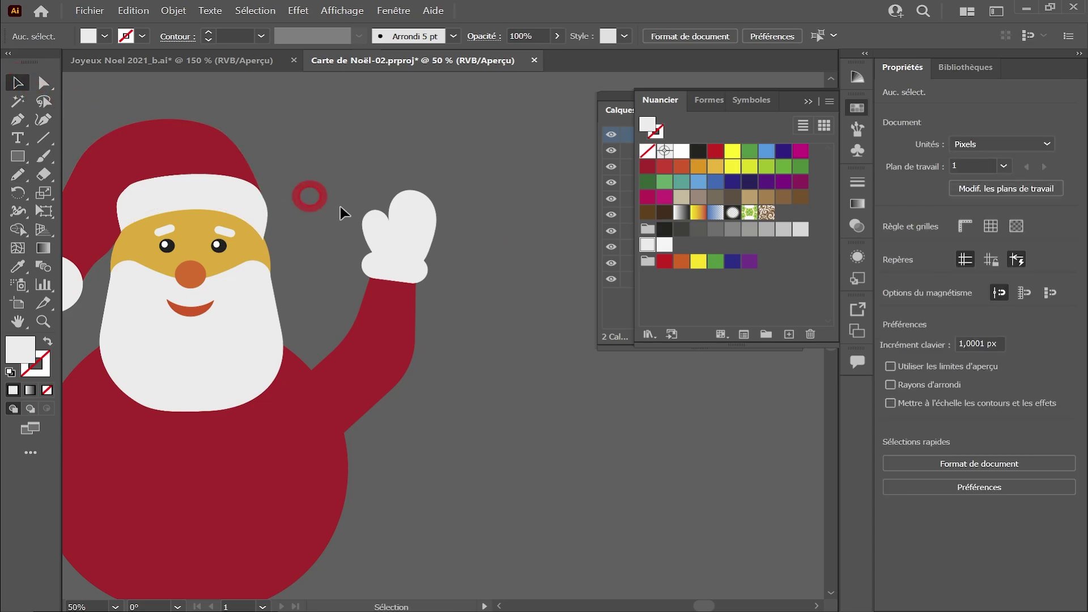
# Fill the mitten with brown and send it behind the cuff
pyautogui.click(387, 219)
pyautogui.click(647, 211)
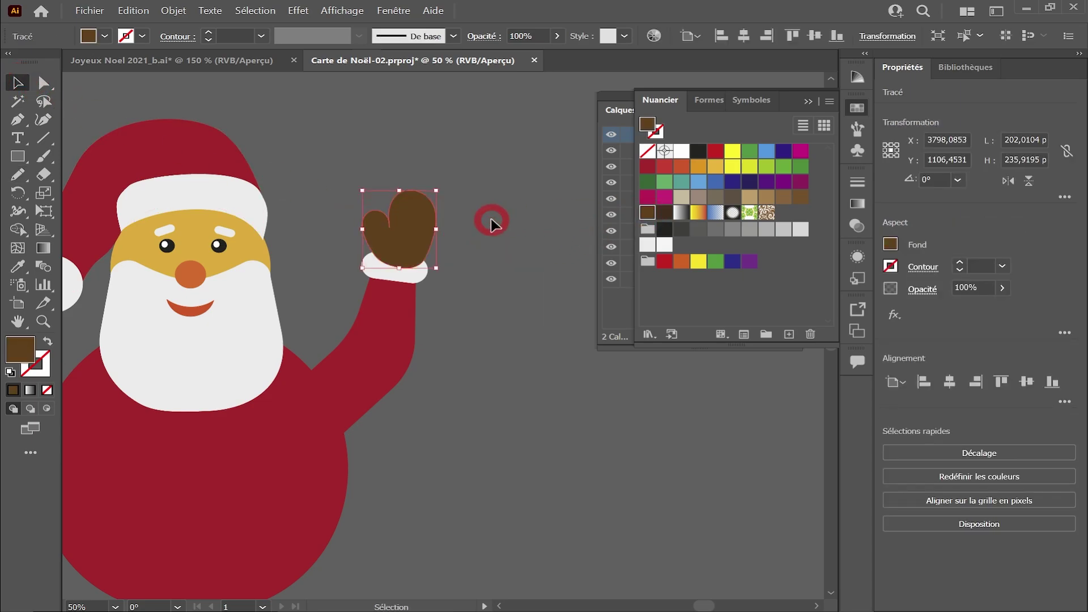
pyautogui.click(173, 10)
pyautogui.click(187, 36)
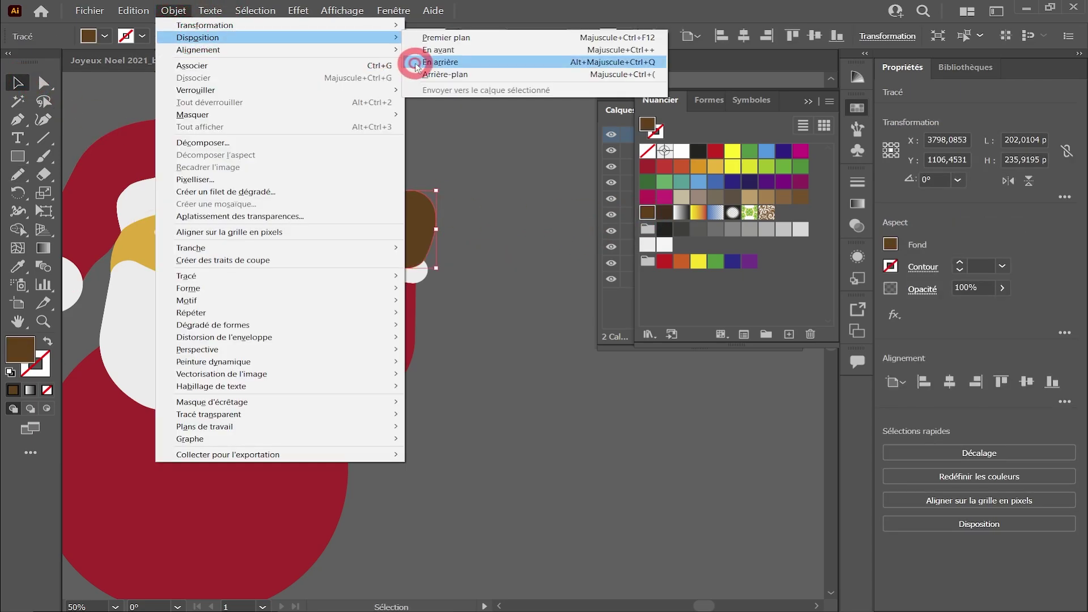
pyautogui.click(431, 76)
pyautogui.click(491, 216)
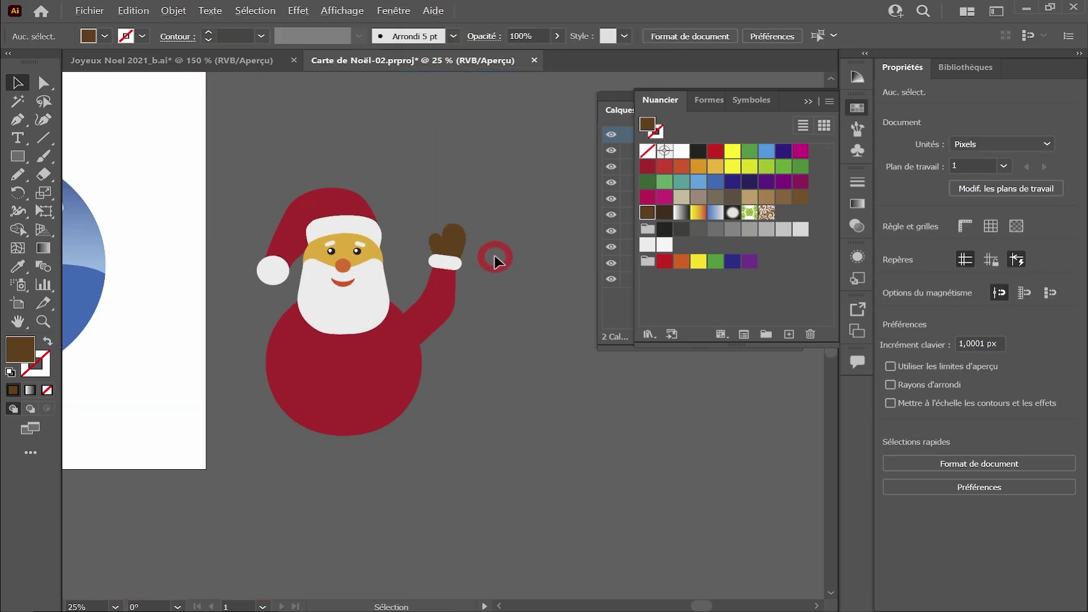
# Recolour the mitten with the darker brown swatch
pyautogui.scroll(2, 495, 260)
pyautogui.click(408, 236)
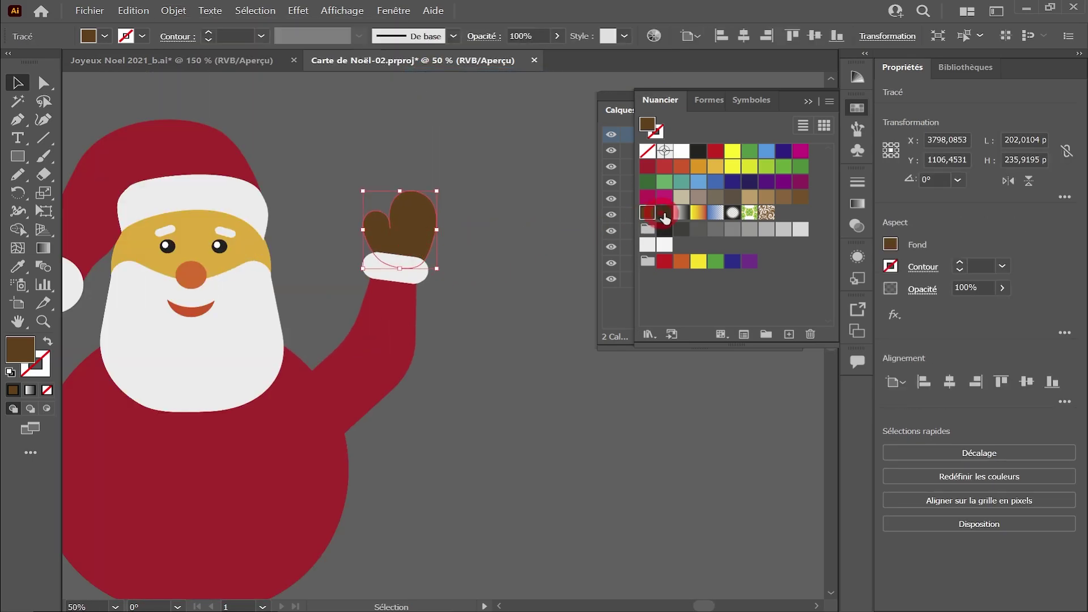
pyautogui.click(662, 212)
pyautogui.click(489, 237)
pyautogui.scroll(-2, 496, 314)
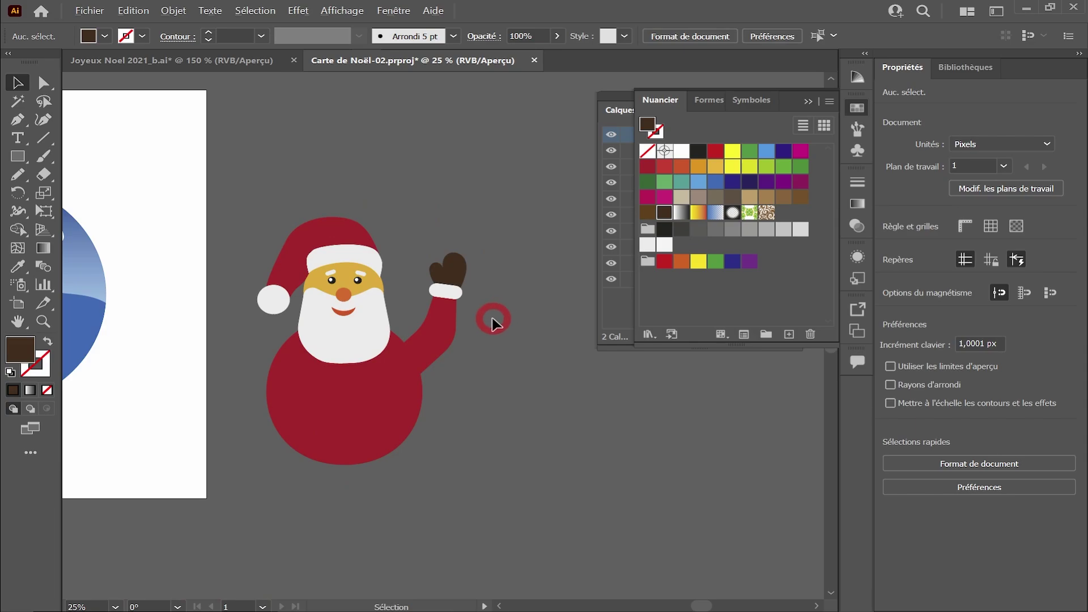
# Group the mitten, cuff and sleeve, and rename the group Bras
pyautogui.scroll(1, 493, 320)
pyautogui.click(451, 314)
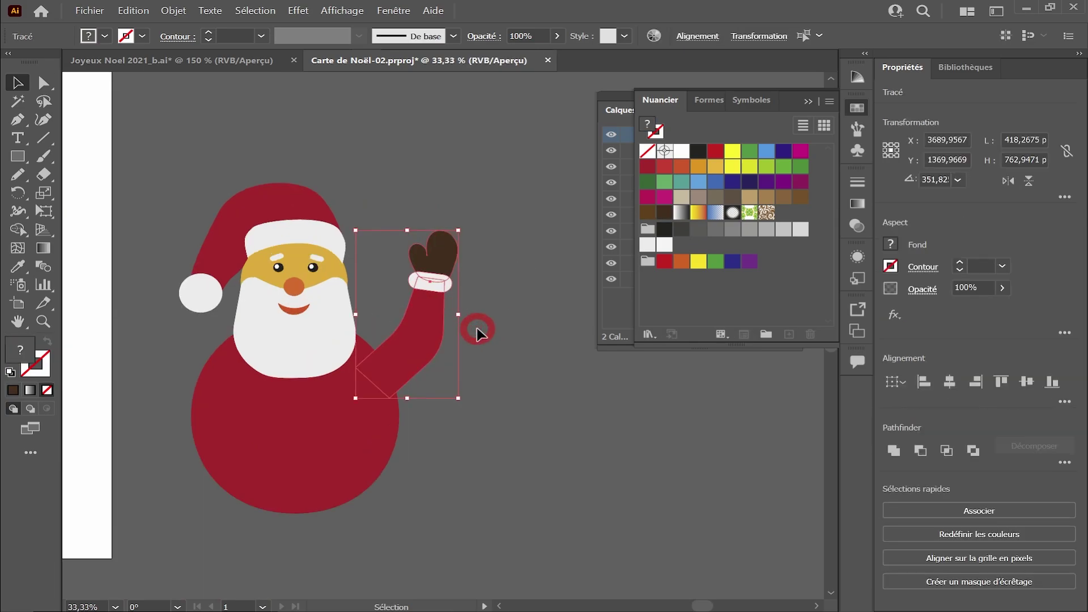
pyautogui.hotkey('ctrl', 'g')
pyautogui.click(623, 306)
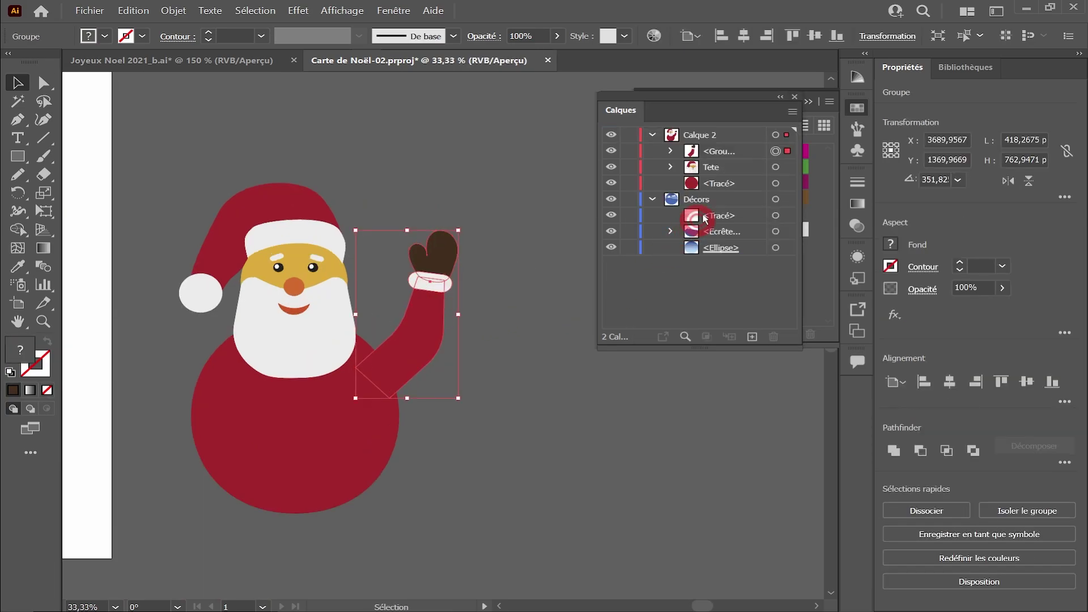
pyautogui.doubleClick(718, 151)
pyautogui.write('Bras')
pyautogui.press('Return')
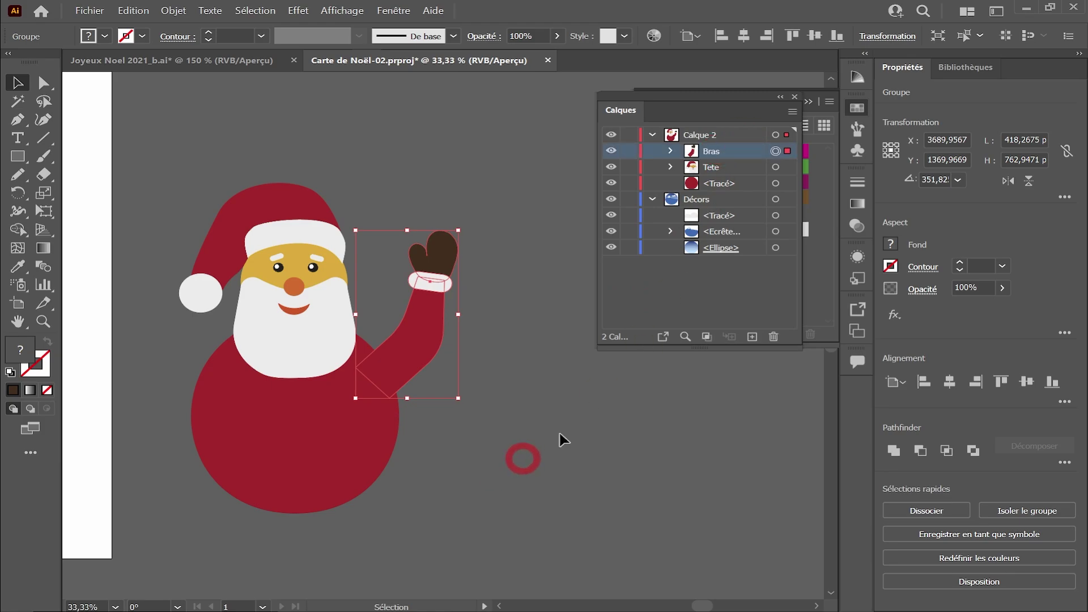
# Move the Bras group below the round body path in the layer order and rename that path Ventre
pyautogui.moveTo(736, 153); pyautogui.dragTo(731, 187)
pyautogui.doubleClick(722, 166)
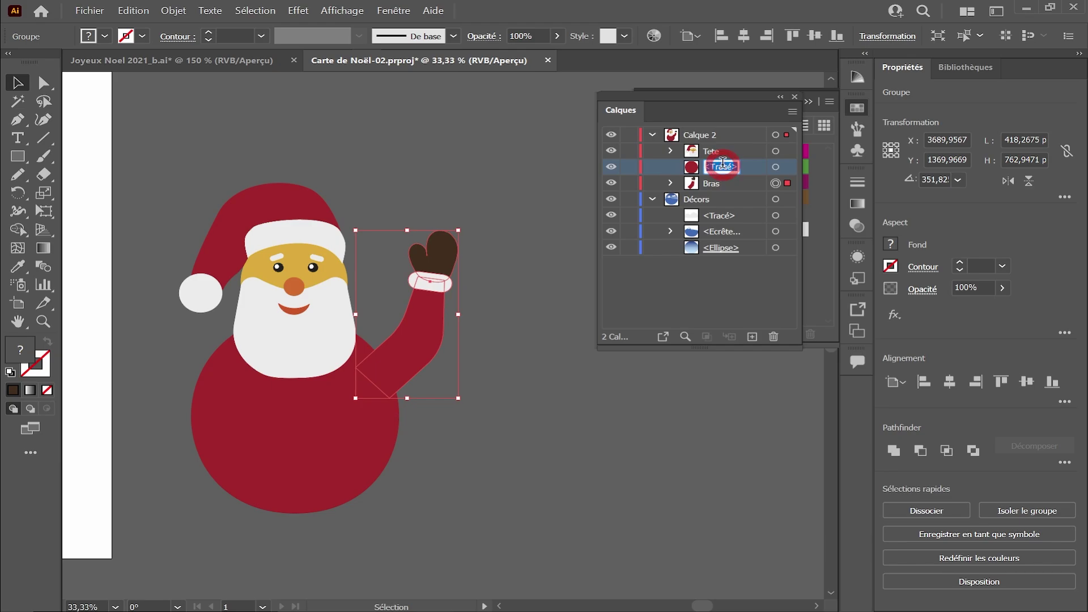
pyautogui.write('Ventre')
# Shift the arm group closer to the body and rotate it slightly clockwise so the shoulder tucks behind the belly
pyautogui.moveTo(420, 353); pyautogui.dragTo(413, 357)
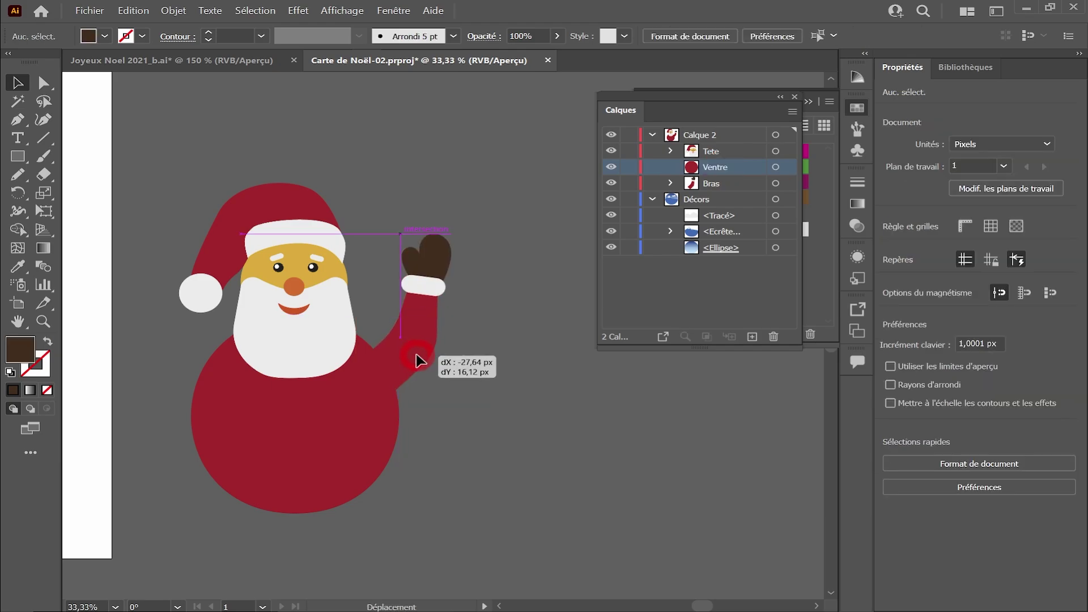
pyautogui.moveTo(459, 229); pyautogui.dragTo(471, 238)
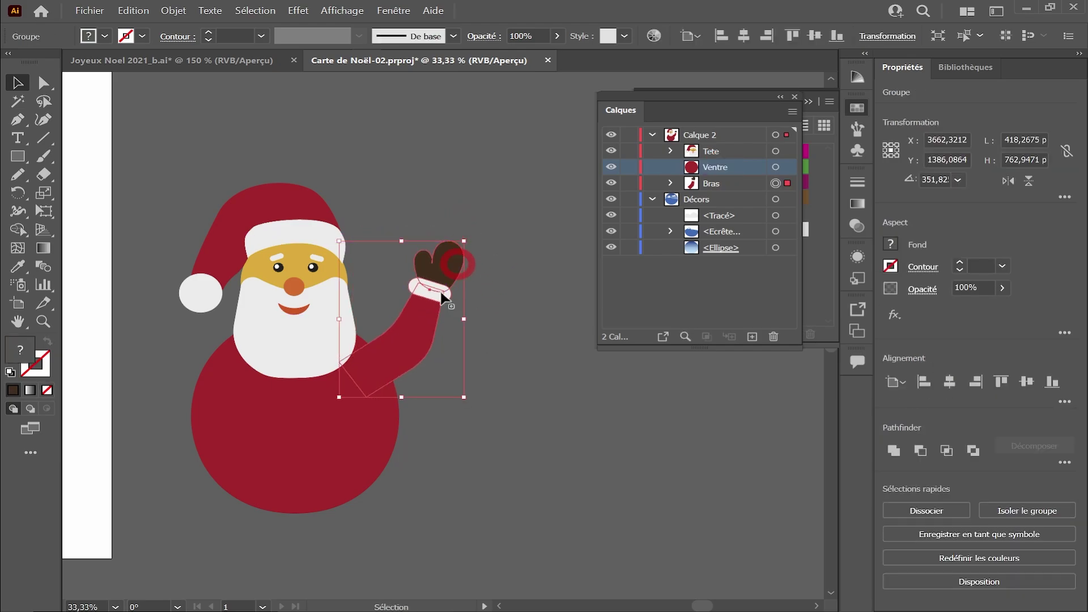
pyautogui.moveTo(426, 335); pyautogui.dragTo(428, 344)
pyautogui.click(539, 397)
# Duplicate the arm group onto the opposite side of the body and reflect the copy across the vertical axis
pyautogui.moveTo(503, 398); pyautogui.dragTo(584, 381)
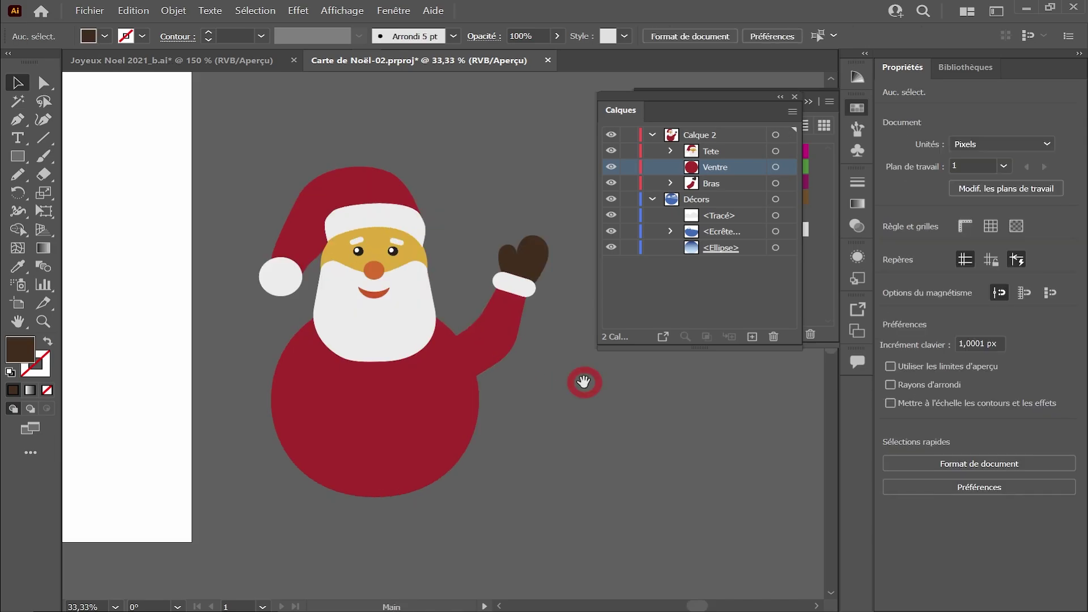
pyautogui.moveTo(502, 333); pyautogui.dragTo(276, 344)
pyautogui.click(12, 194)
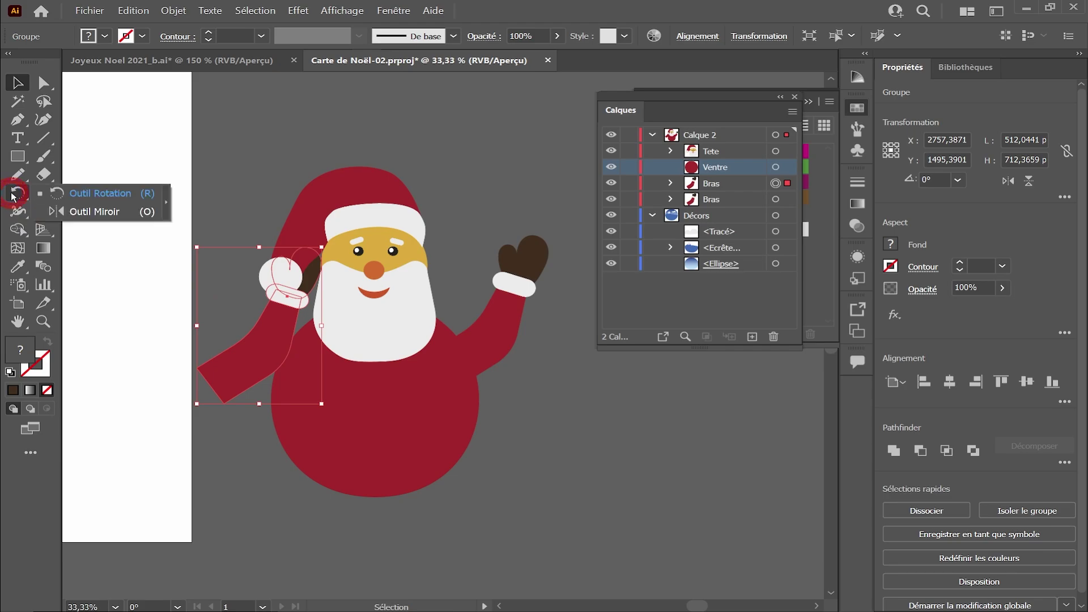
pyautogui.click(94, 211)
pyautogui.doubleClick(17, 193)
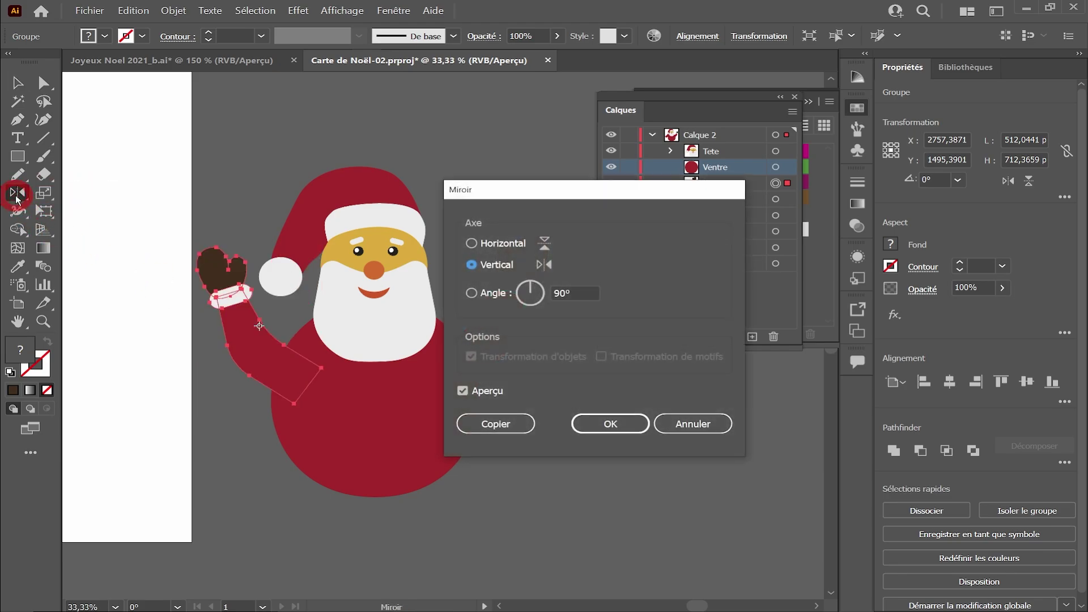
pyautogui.click(510, 265)
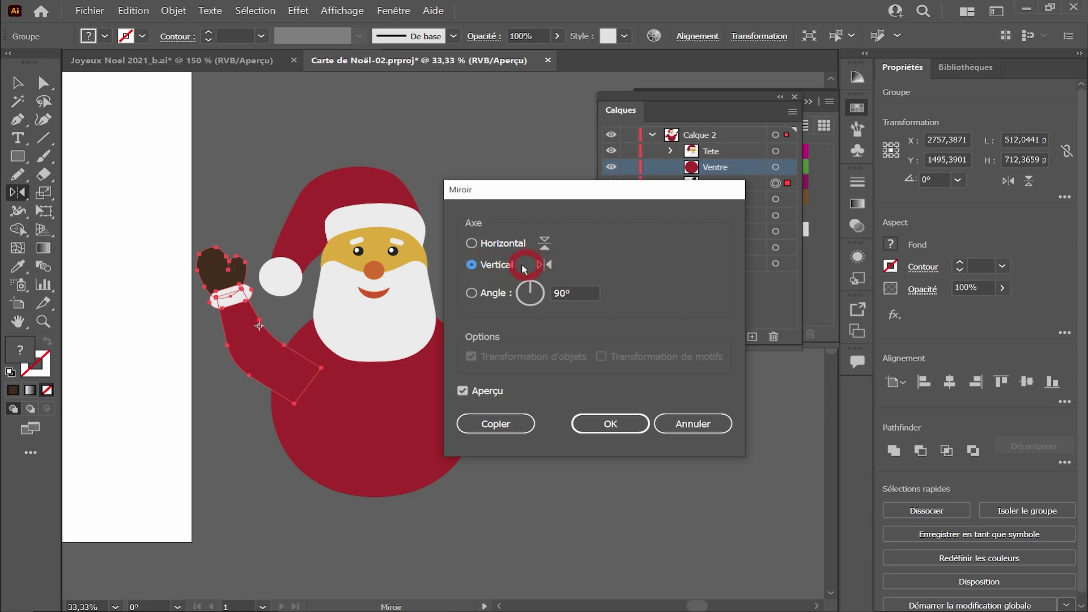
pyautogui.click(600, 423)
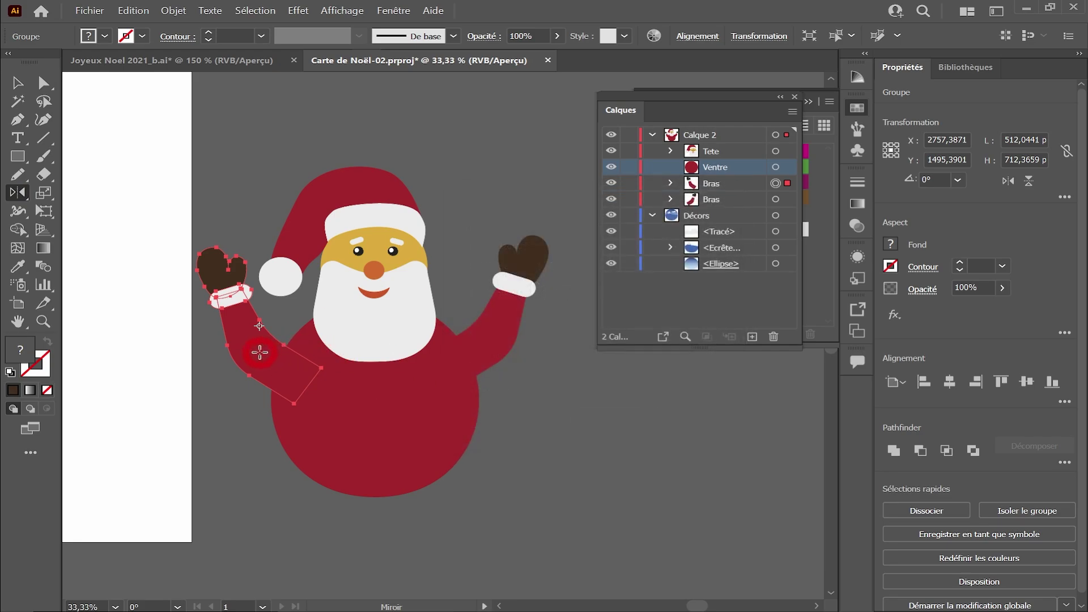
pyautogui.click(18, 84)
pyautogui.click(599, 429)
# Nudge the mirrored arm slightly up and outward to balance it with the other arm
pyautogui.scroll(-1, 555, 409)
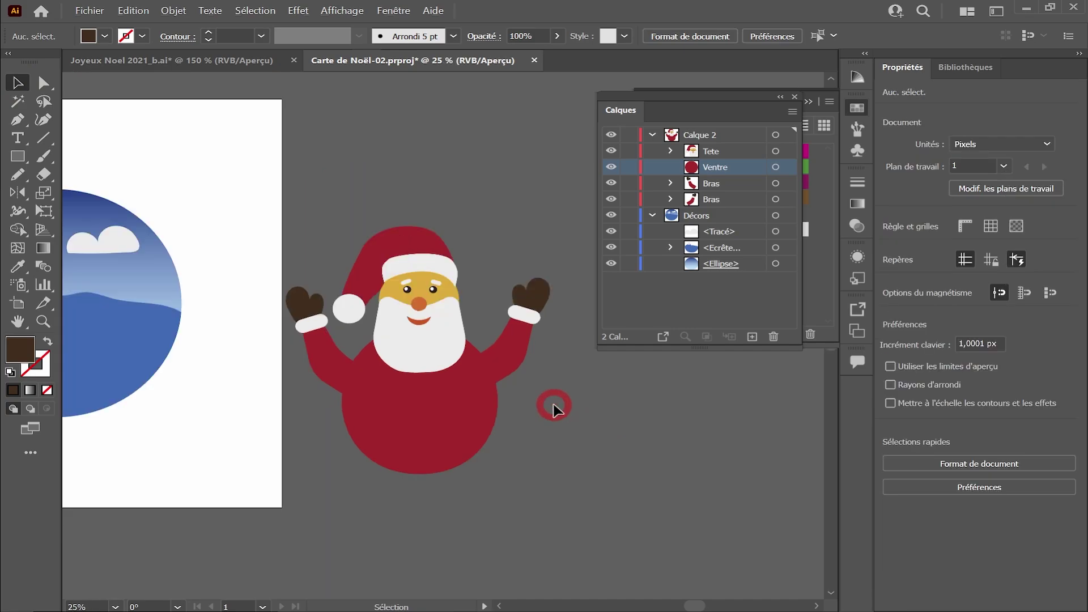
pyautogui.scroll(1, 554, 409)
pyautogui.moveTo(253, 345); pyautogui.dragTo(247, 341)
pyautogui.click(575, 407)
# Draw a curved dark brown belt band about 1005 px wide across the lower belly with the Pencil tool
pyautogui.moveTo(547, 408); pyautogui.dragTo(573, 376)
pyautogui.scroll(1, 522, 367)
pyautogui.moveTo(494, 387); pyautogui.dragTo(547, 408)
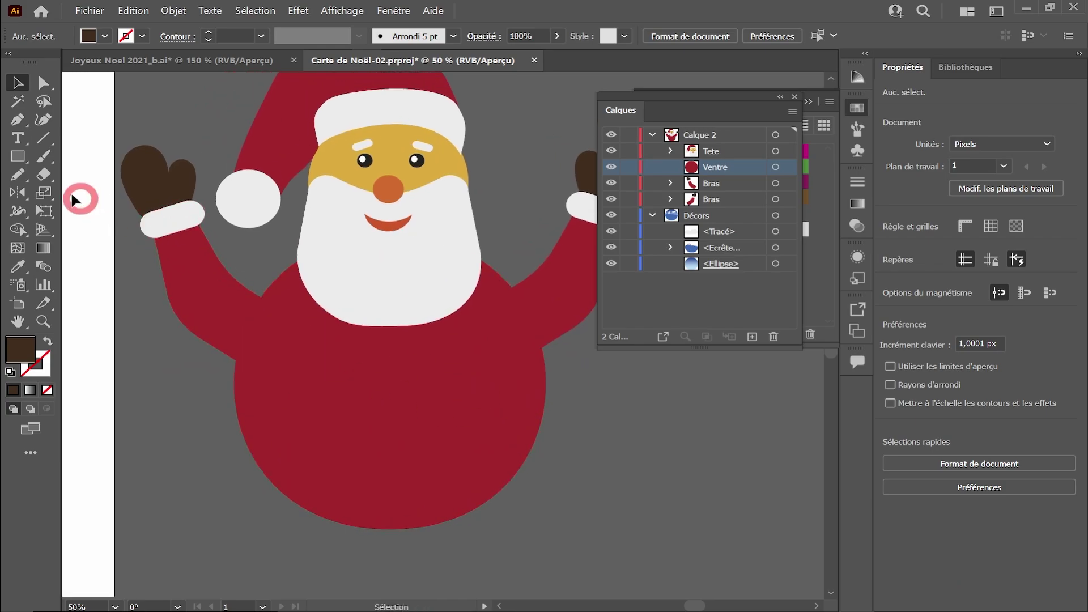
pyautogui.click(18, 174)
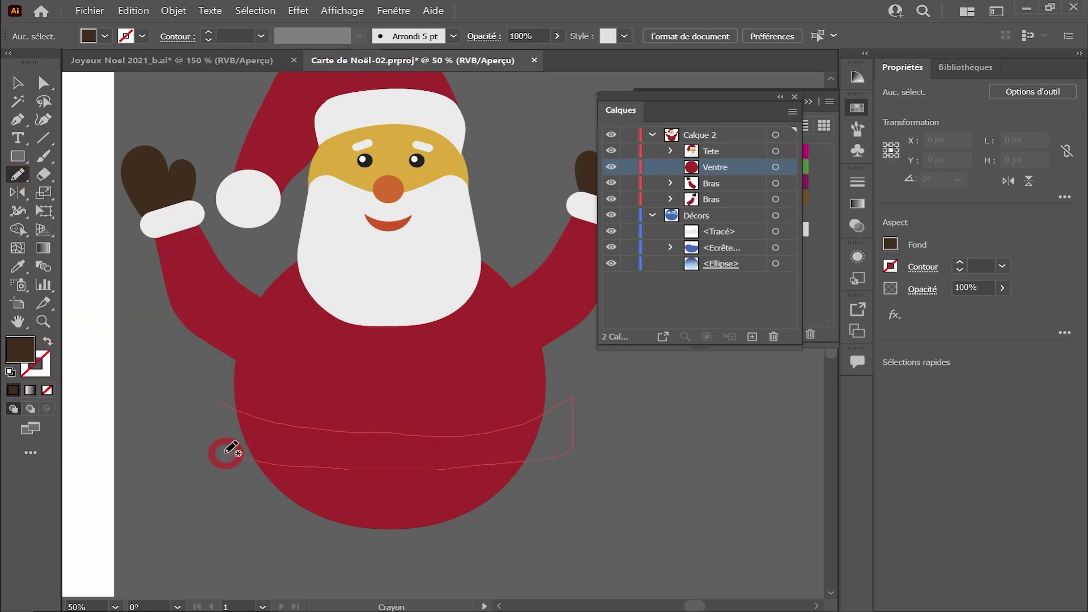
pyautogui.moveTo(226, 453)
pyautogui.mouseDown()
pyautogui.moveTo(206, 420)
pyautogui.moveTo(223, 405)
pyautogui.mouseUp()
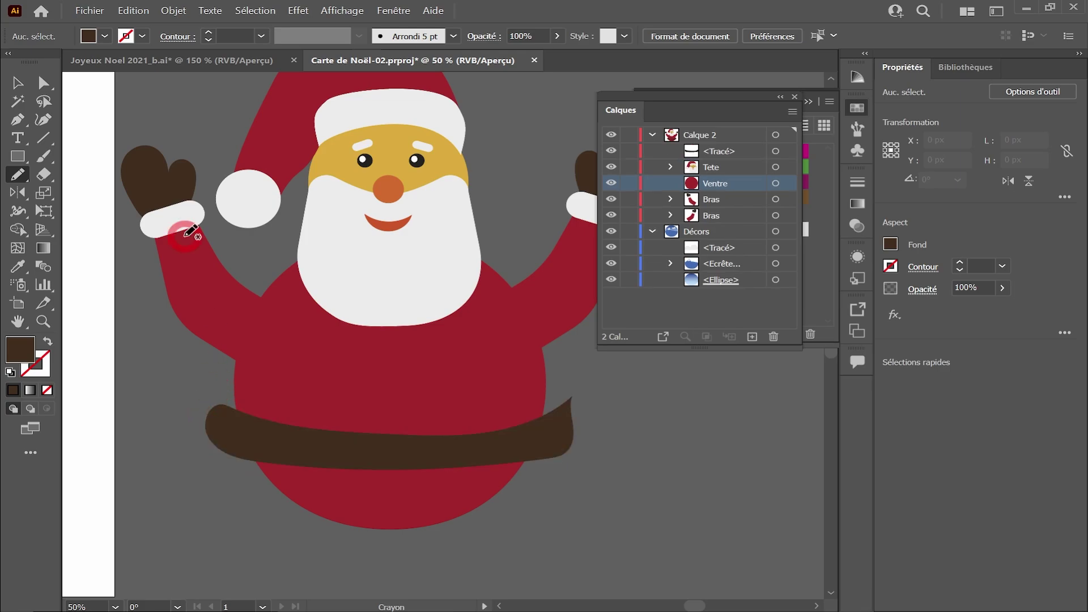
# Trim both belt ends that stick out beyond the round body with the Shape Builder tool
pyautogui.click(17, 84)
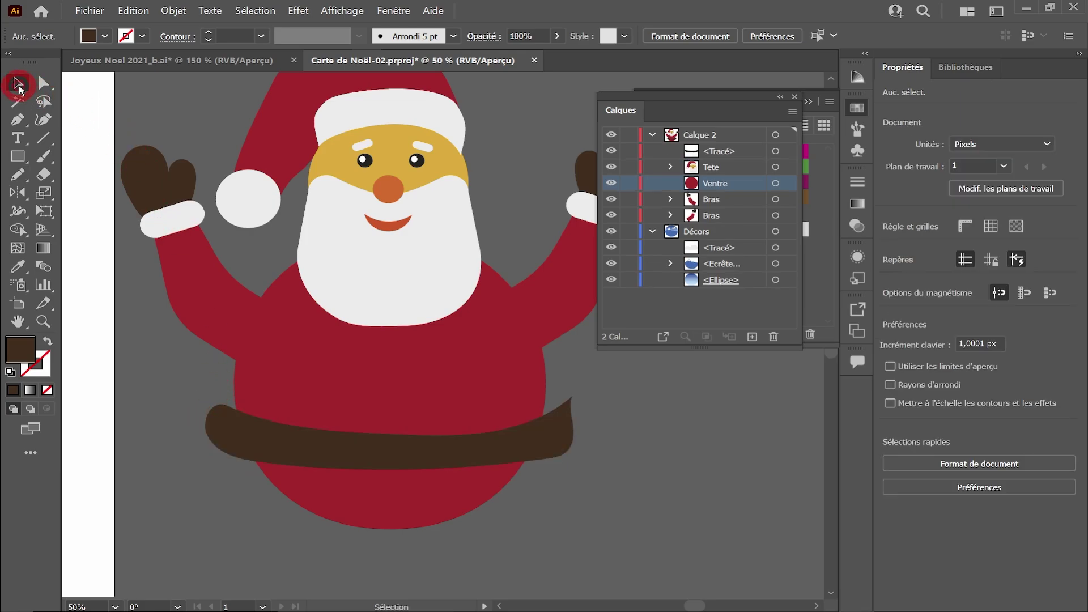
pyautogui.click(191, 484)
pyautogui.moveTo(336, 395); pyautogui.dragTo(335, 395)
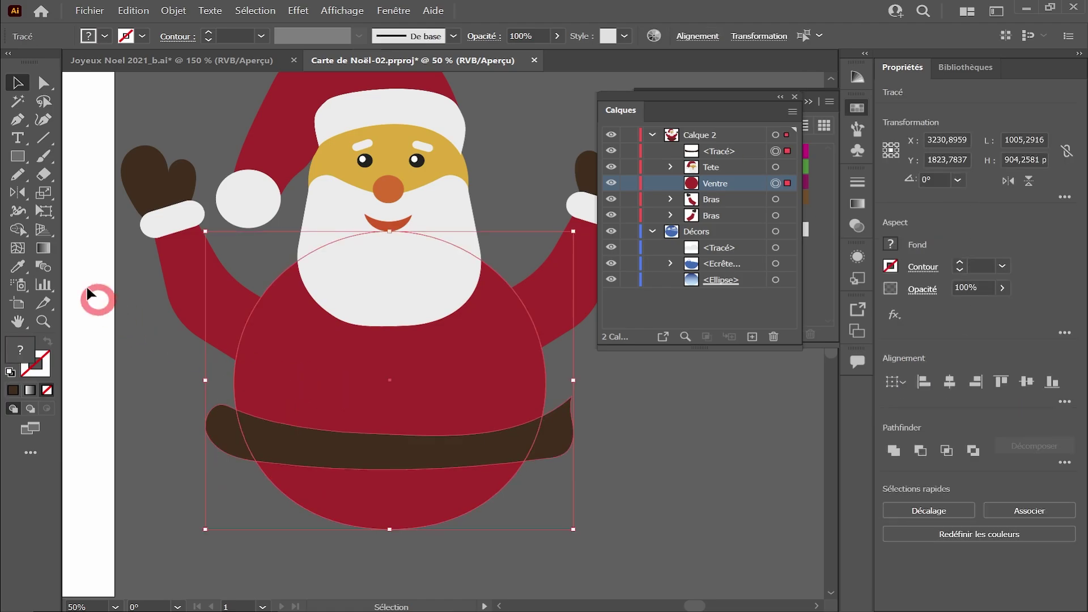
pyautogui.click(19, 229)
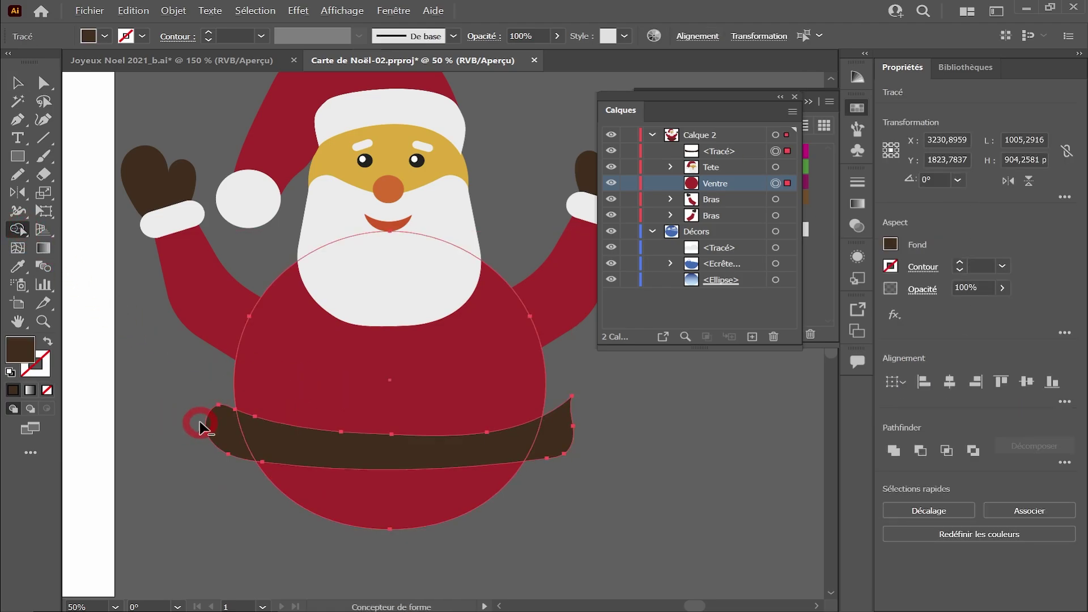
pyautogui.keyDown('alt'); pyautogui.click(221, 431); pyautogui.keyUp('alt')
pyautogui.keyDown('alt'); pyautogui.click(561, 437); pyautogui.keyUp('alt')
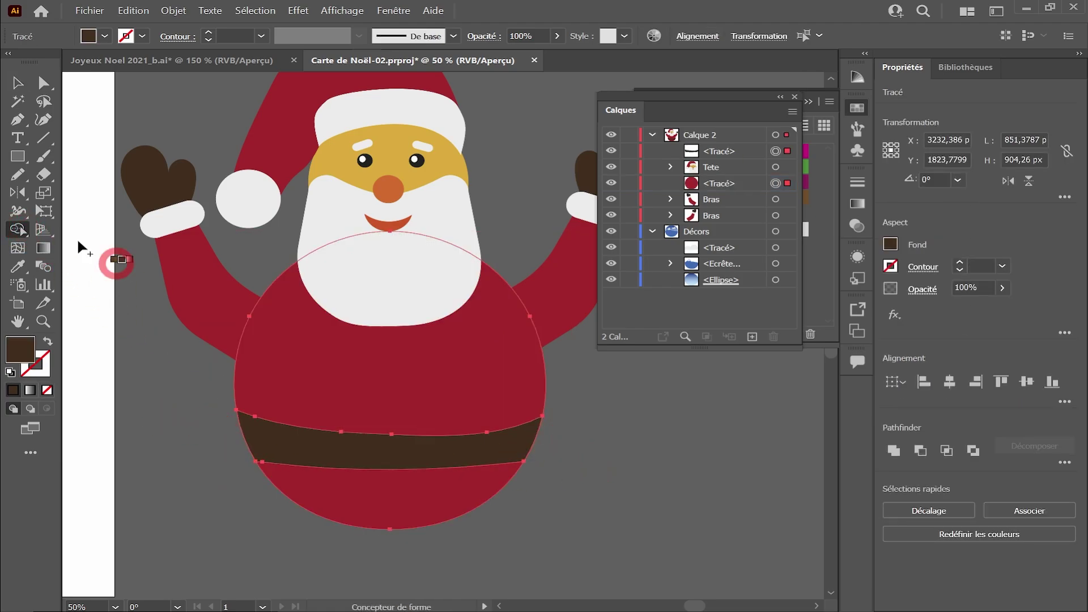
pyautogui.click(17, 85)
pyautogui.click(619, 418)
# Draw a buckle rectangle about 214 × 194 px over the belt's centre with no fill and an orange stroke
pyautogui.click(18, 156)
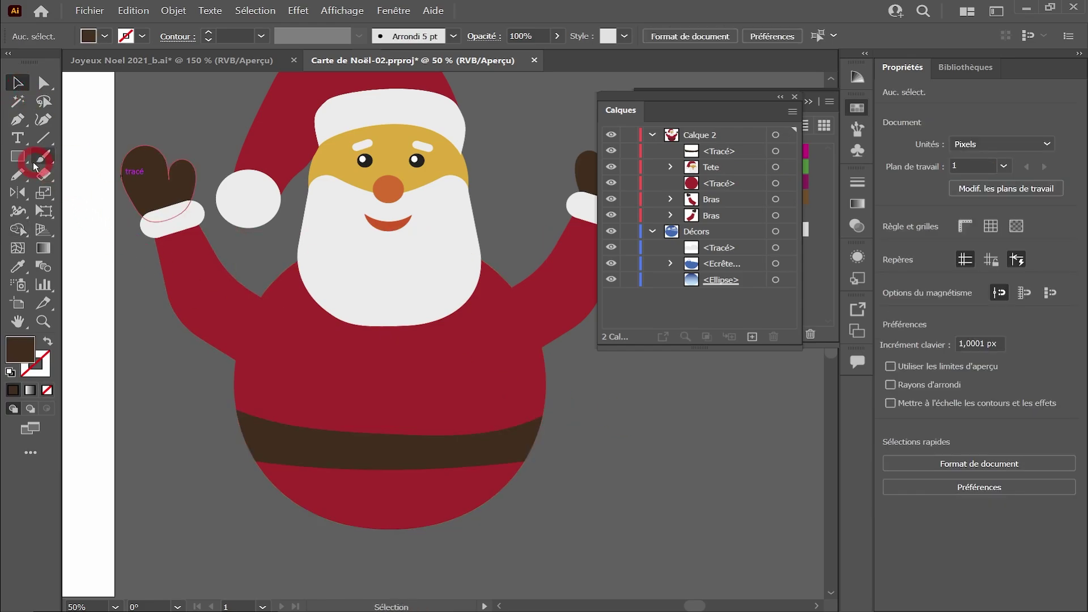
pyautogui.moveTo(354, 418)
pyautogui.mouseDown()
pyautogui.moveTo(422, 530)
pyautogui.moveTo(430, 482)
pyautogui.mouseUp()
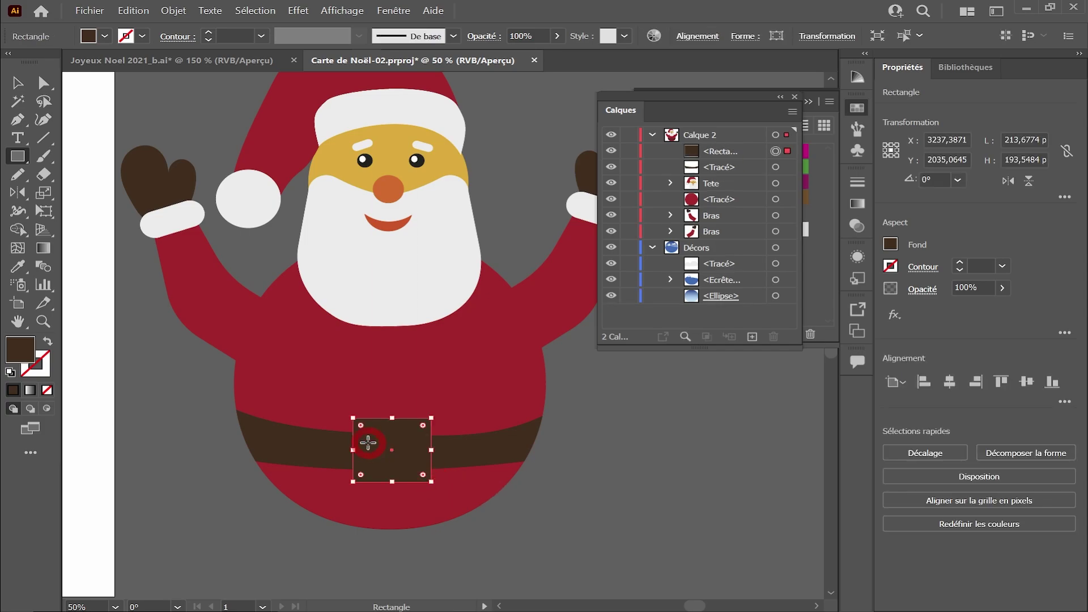
pyautogui.click(48, 341)
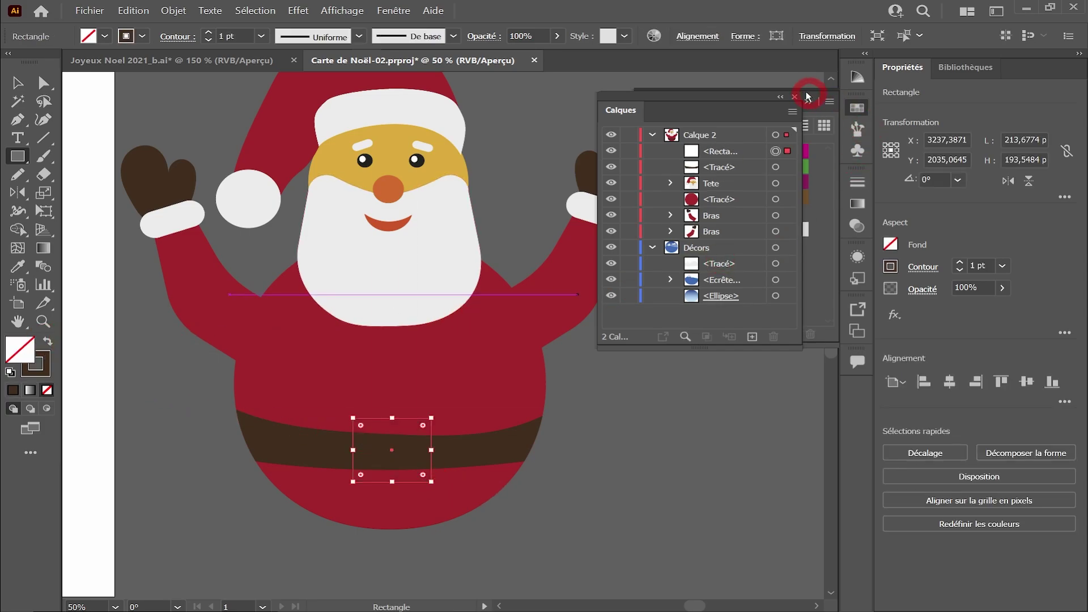
pyautogui.click(822, 213)
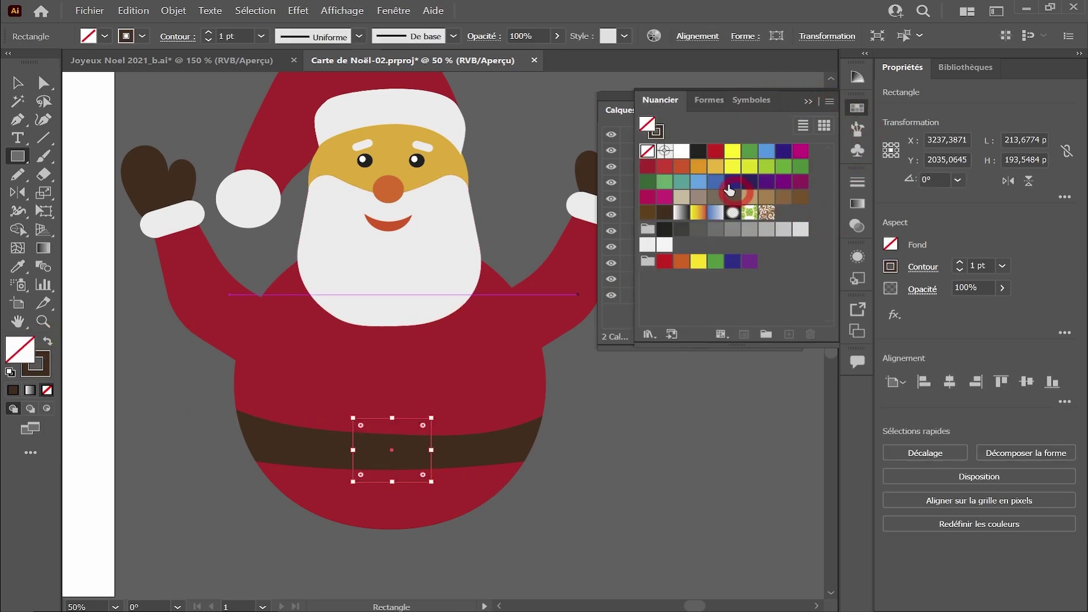
pyautogui.click(698, 166)
pyautogui.click(698, 167)
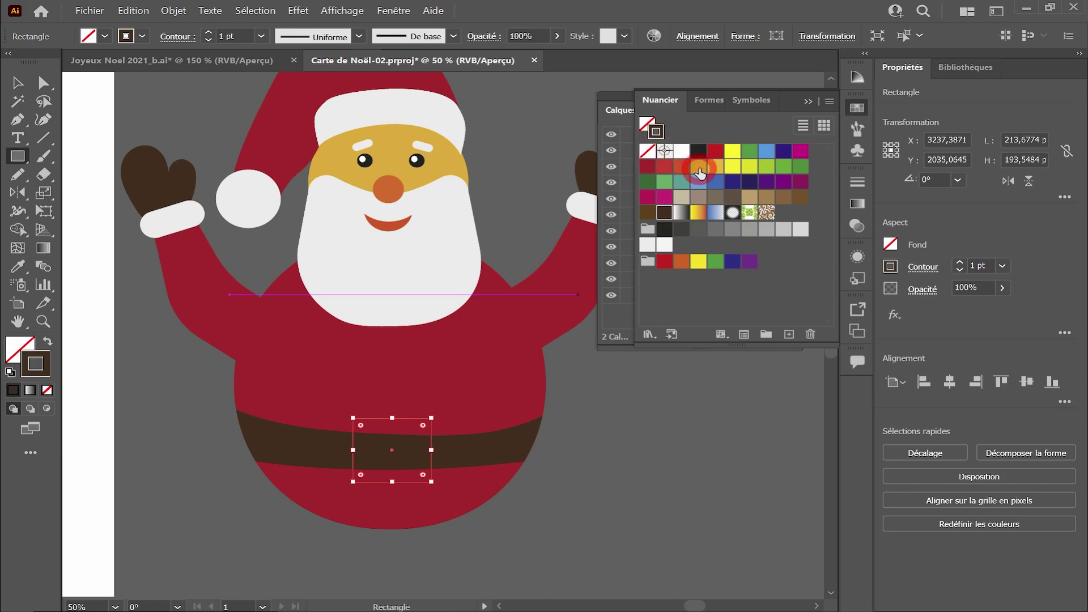
# Increase the buckle's stroke weight to 38 pt and deselect it
pyautogui.click(208, 35)
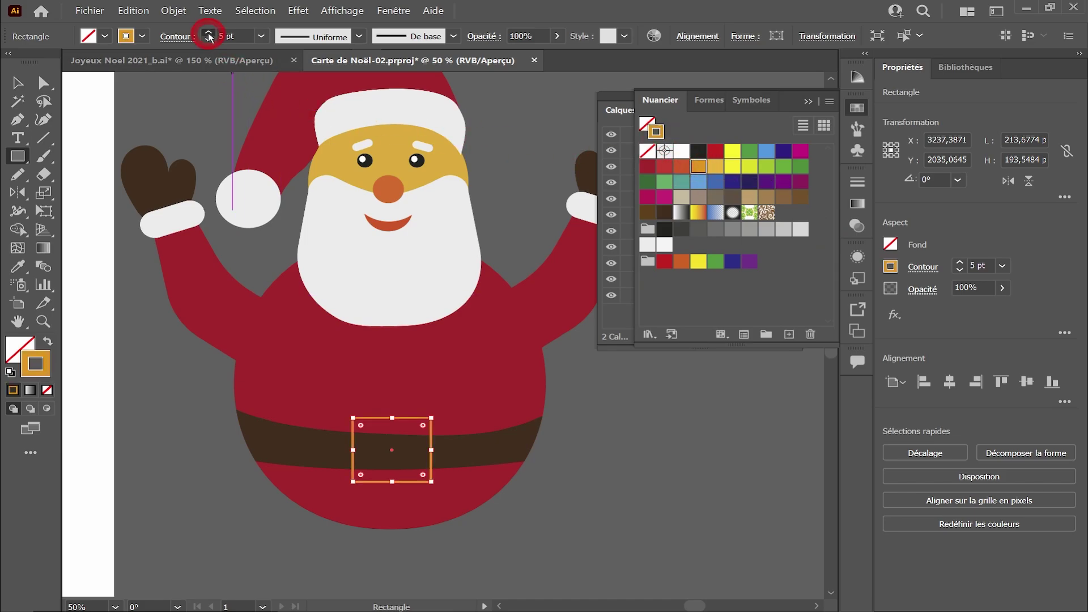
pyautogui.click(209, 36)
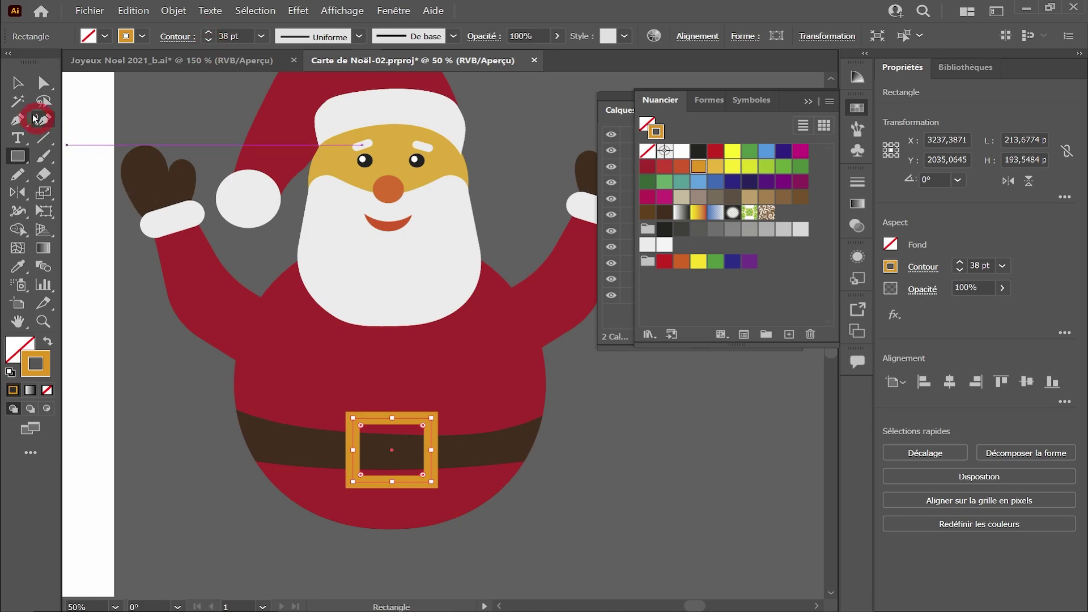
pyautogui.click(19, 85)
pyautogui.click(587, 494)
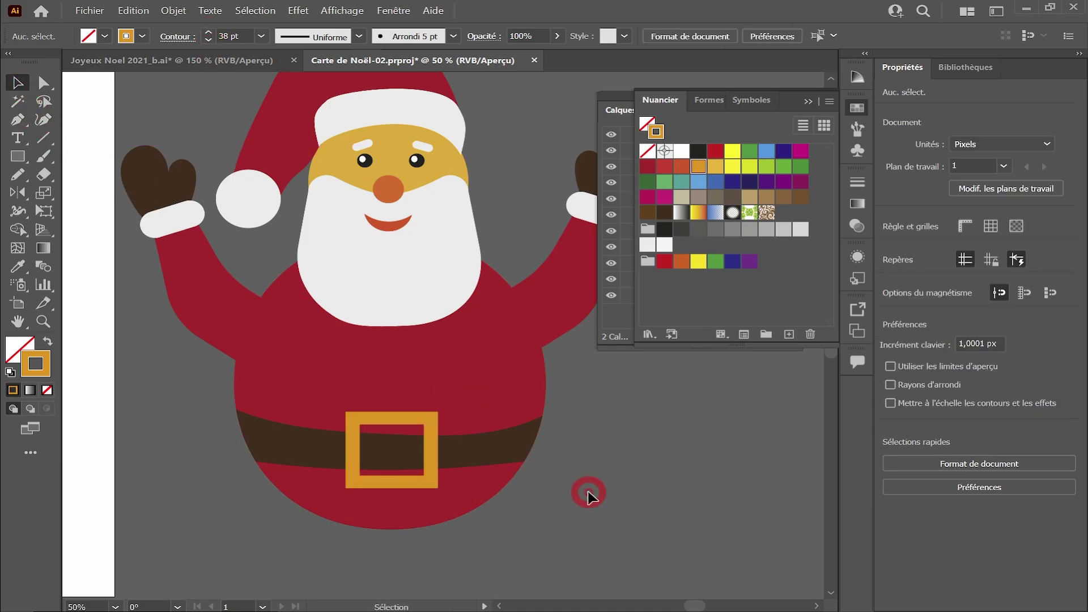
# Shrink the orange belt buckle around its centre so it fits the belt more closely, and deselect it
pyautogui.click(422, 486)
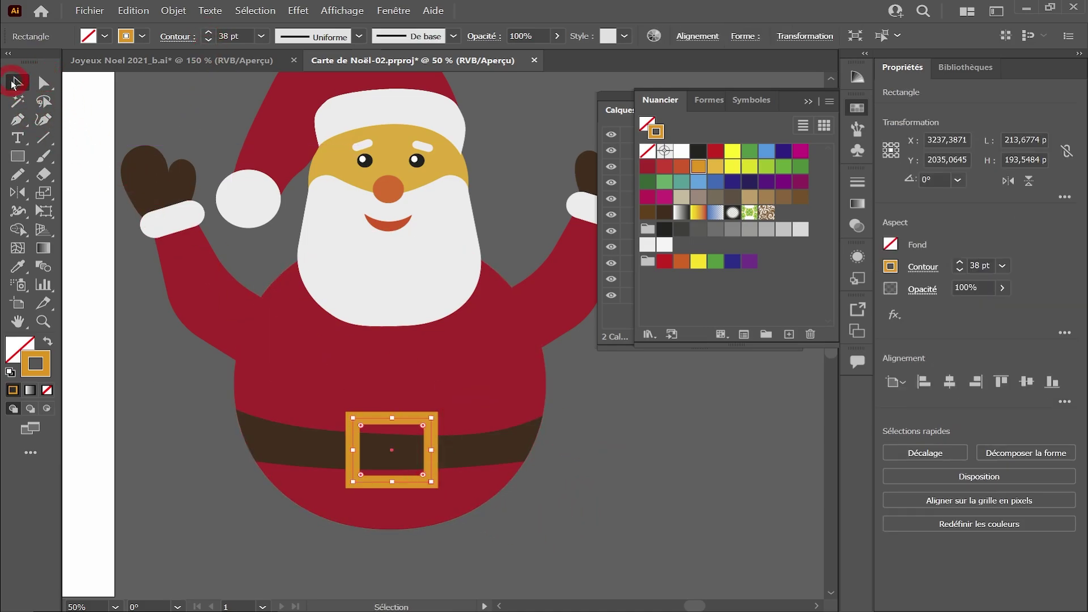
pyautogui.moveTo(434, 418); pyautogui.dragTo(424, 422)
pyautogui.click(576, 508)
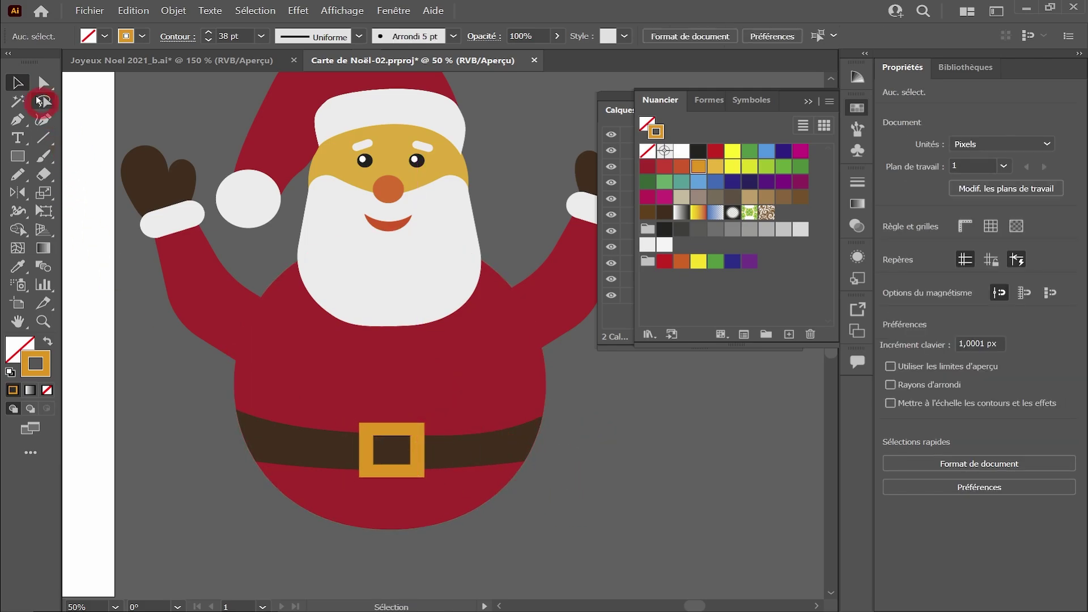
# Group the body, belt and buckle under the name Ventre and stack the group directly below Tete
pyautogui.moveTo(465, 405); pyautogui.dragTo(468, 400)
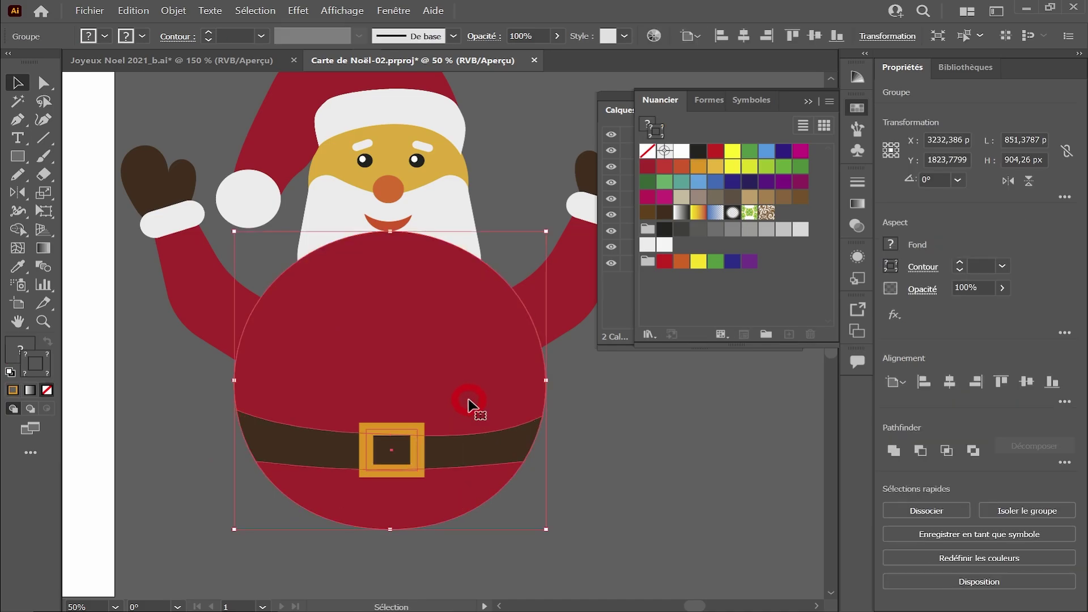
pyautogui.click(621, 108)
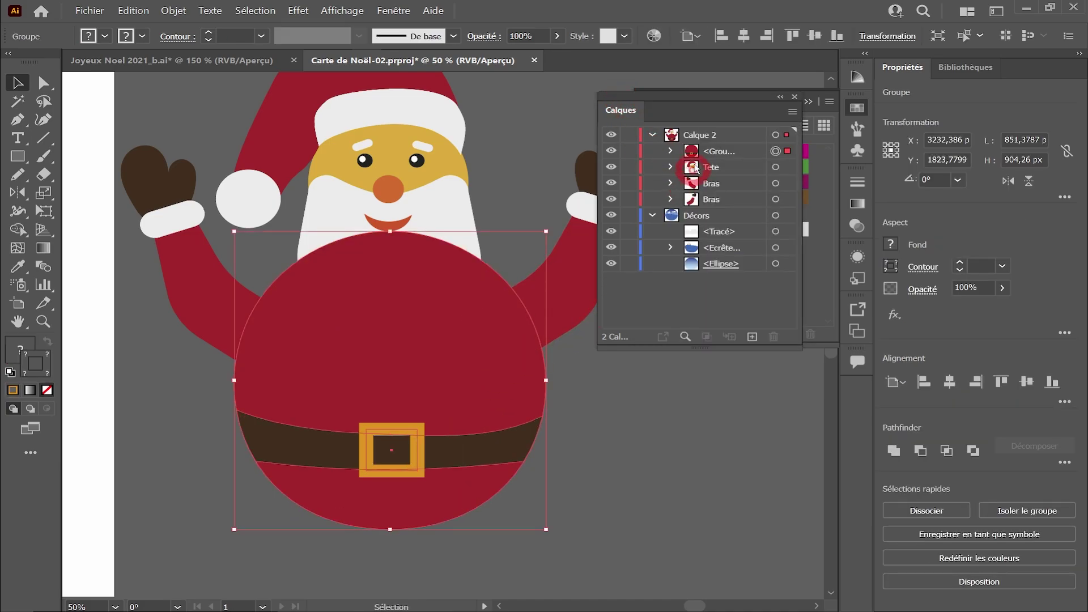
pyautogui.doubleClick(728, 152)
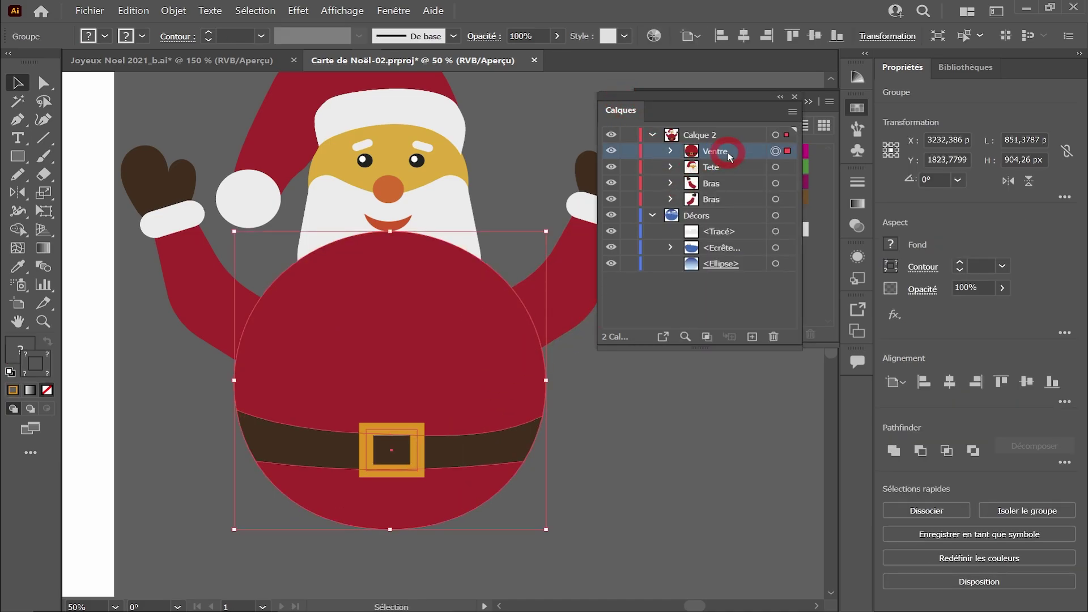
pyautogui.moveTo(728, 156); pyautogui.dragTo(727, 170)
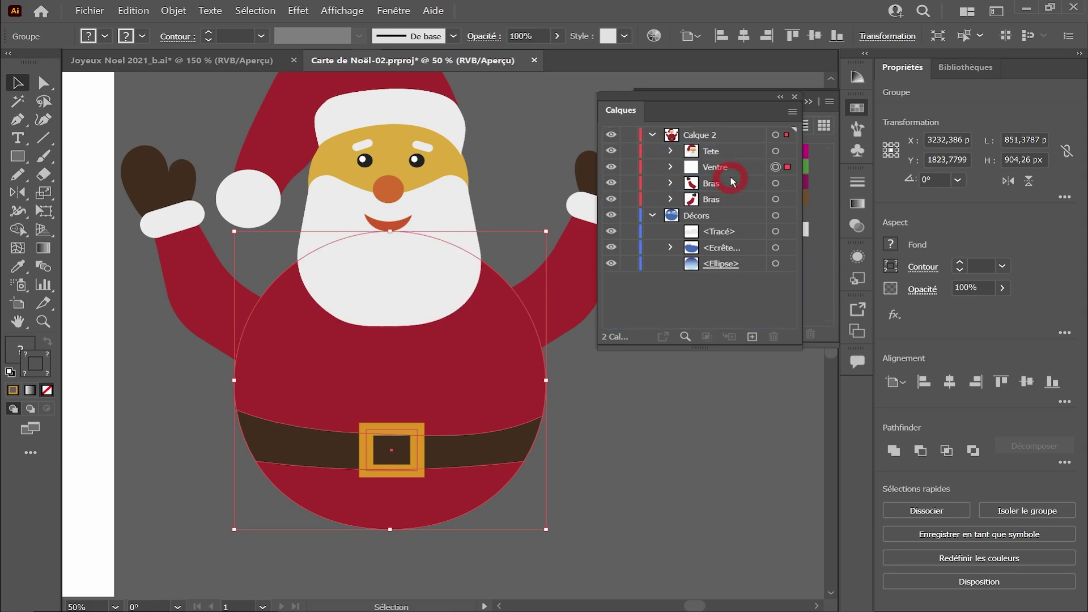
pyautogui.click(620, 402)
# Add a drop shadow to the Tete group in Produit mode with a dark blue colour and 68% opacity
pyautogui.scroll(-1, 539, 371)
pyautogui.moveTo(537, 371); pyautogui.dragTo(608, 457)
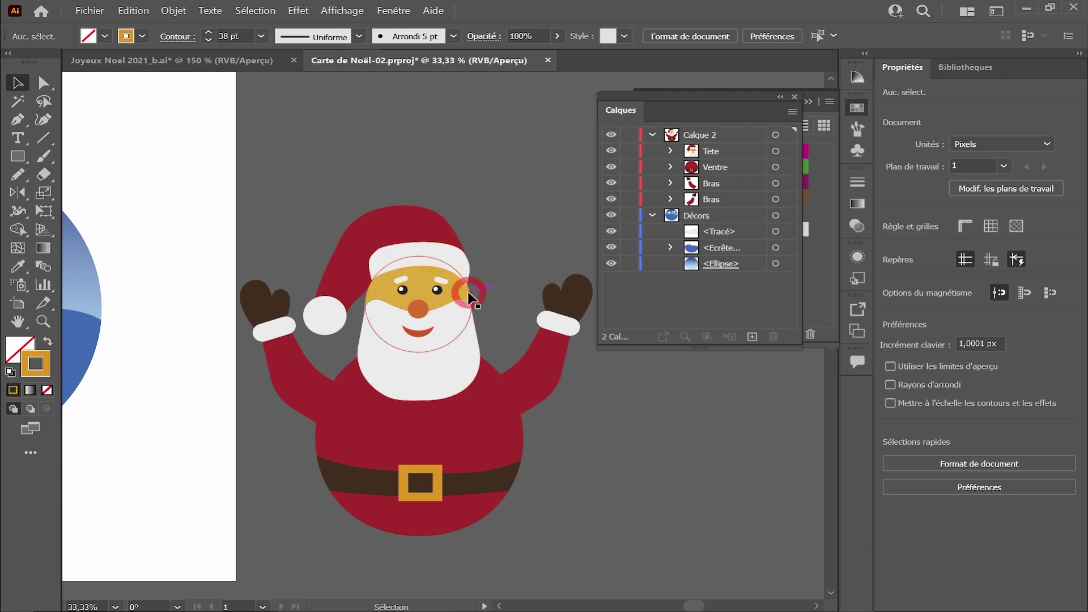
pyautogui.click(454, 255)
pyautogui.click(288, 17)
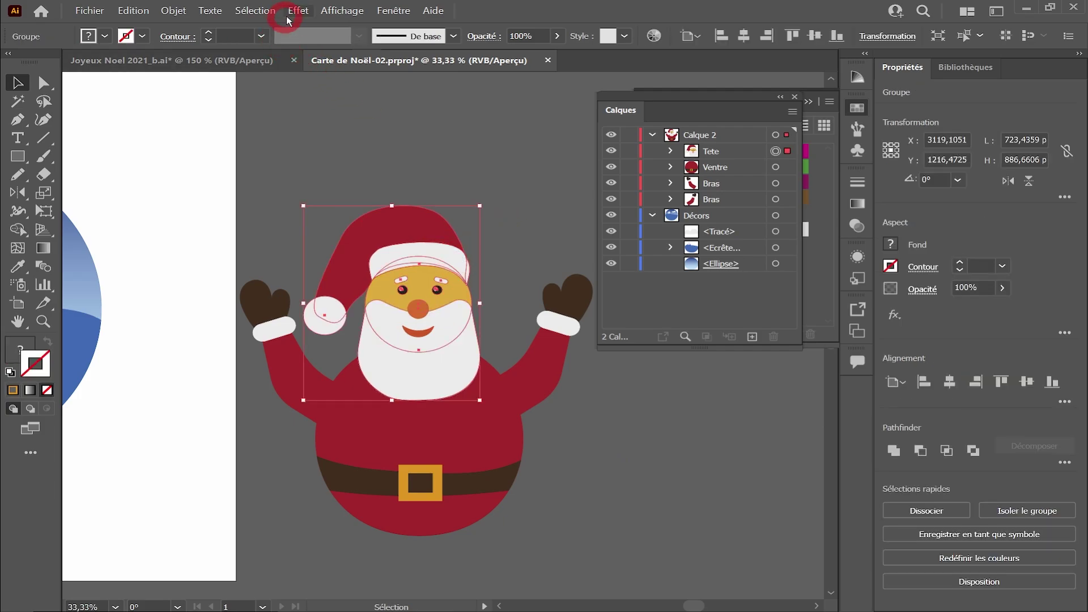
pyautogui.moveTo(328, 175)
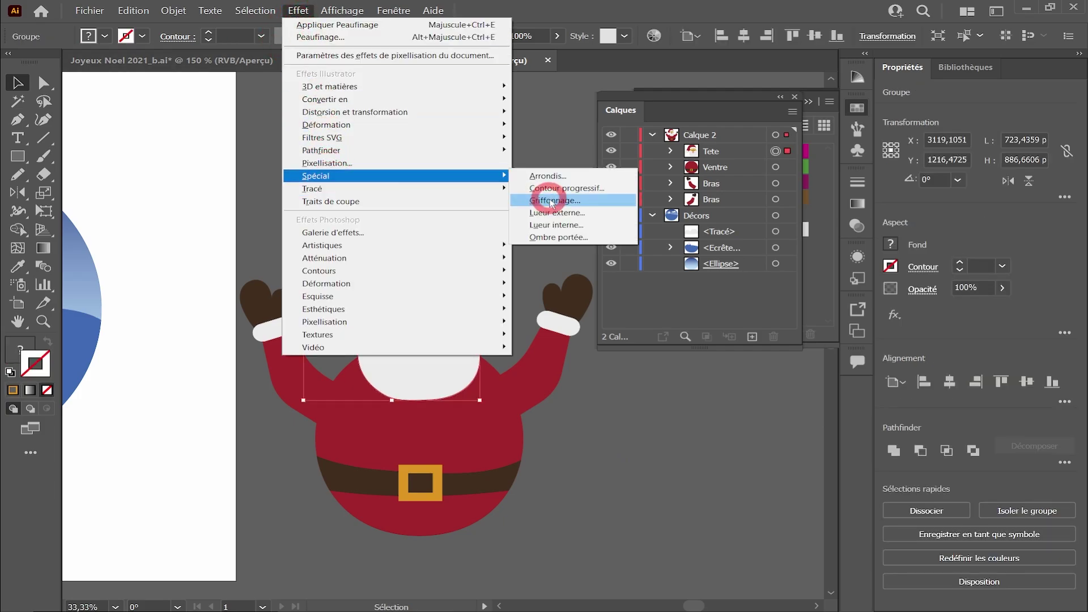
pyautogui.click(559, 237)
pyautogui.click(812, 253)
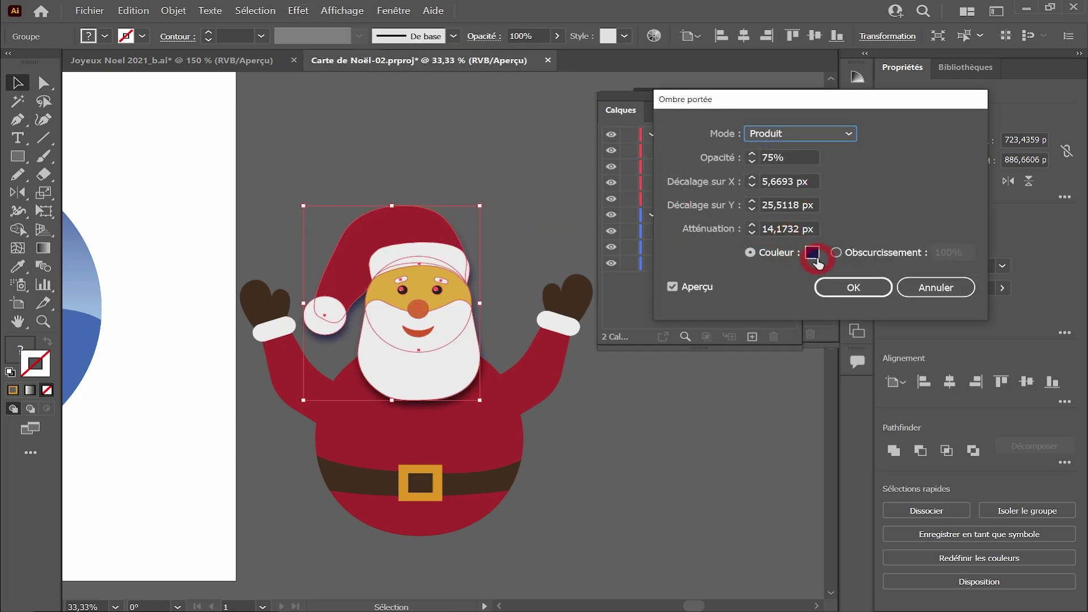
pyautogui.click(731, 445)
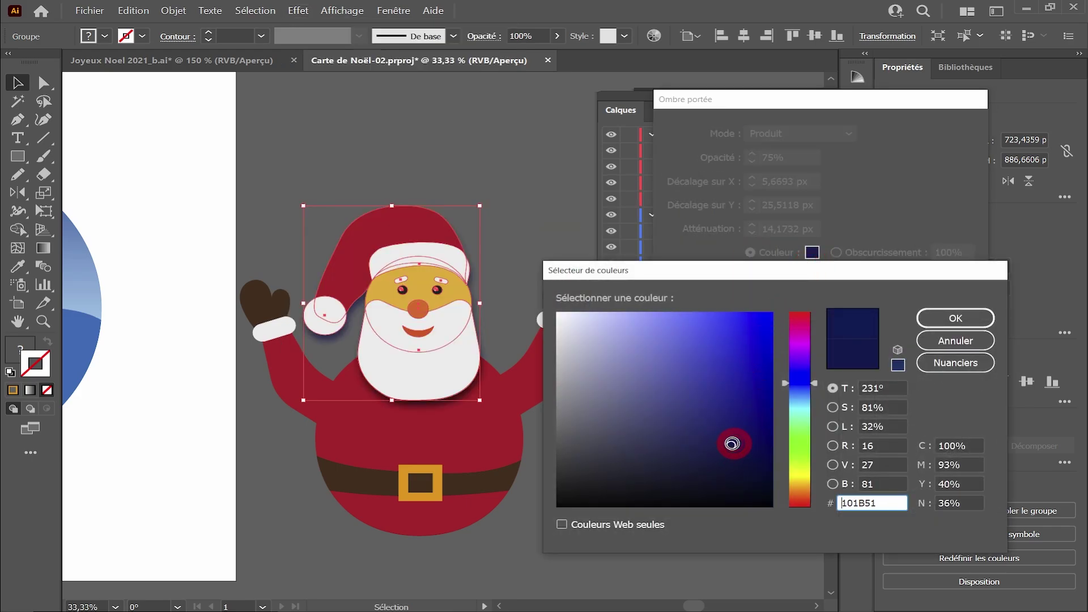
pyautogui.click(936, 318)
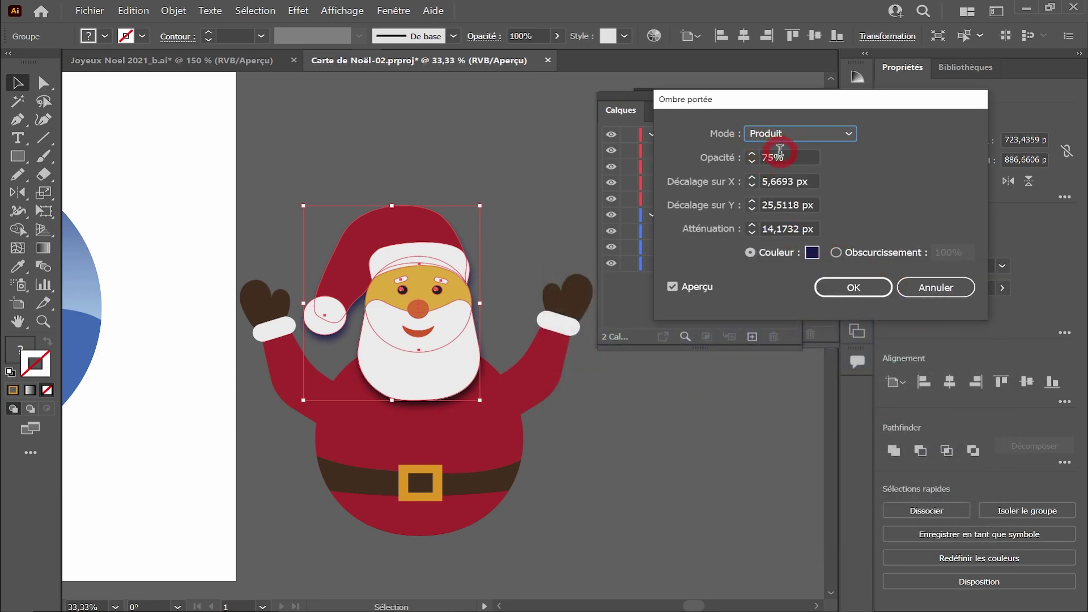
pyautogui.click(752, 164)
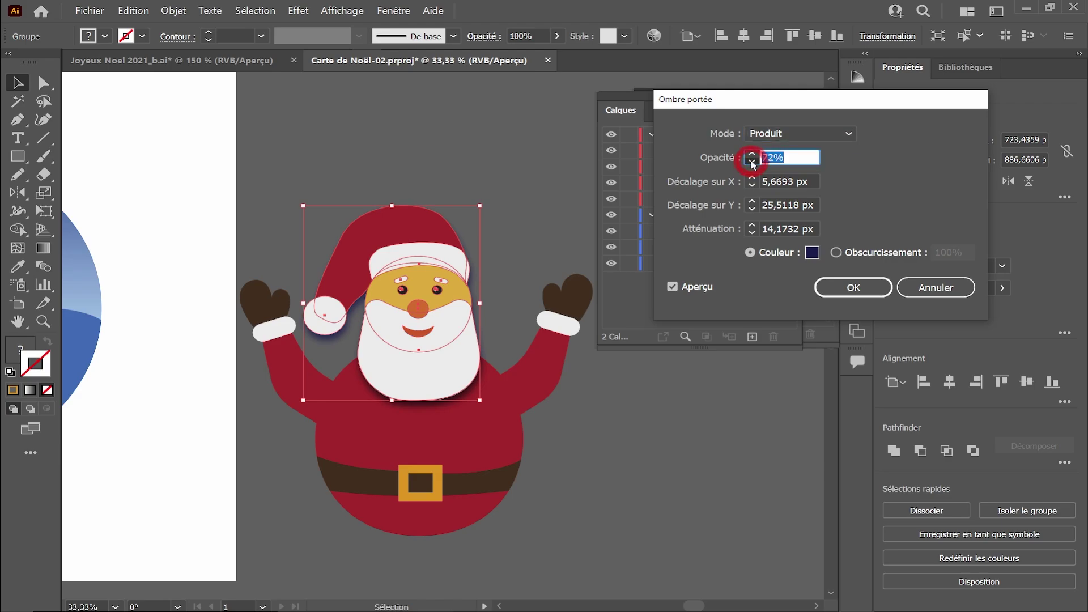
pyautogui.click(752, 164)
pyautogui.click(764, 249)
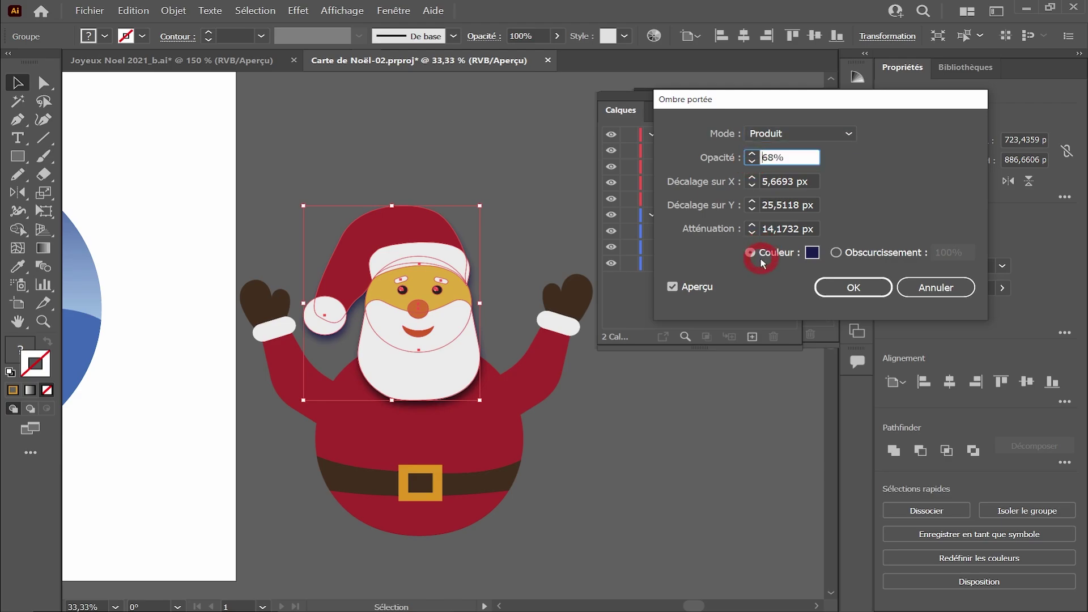
# Set the head shadow's X and Y offsets to 30 px and its blur to 15 px, and apply the effect
pyautogui.click(751, 229)
pyautogui.click(752, 181)
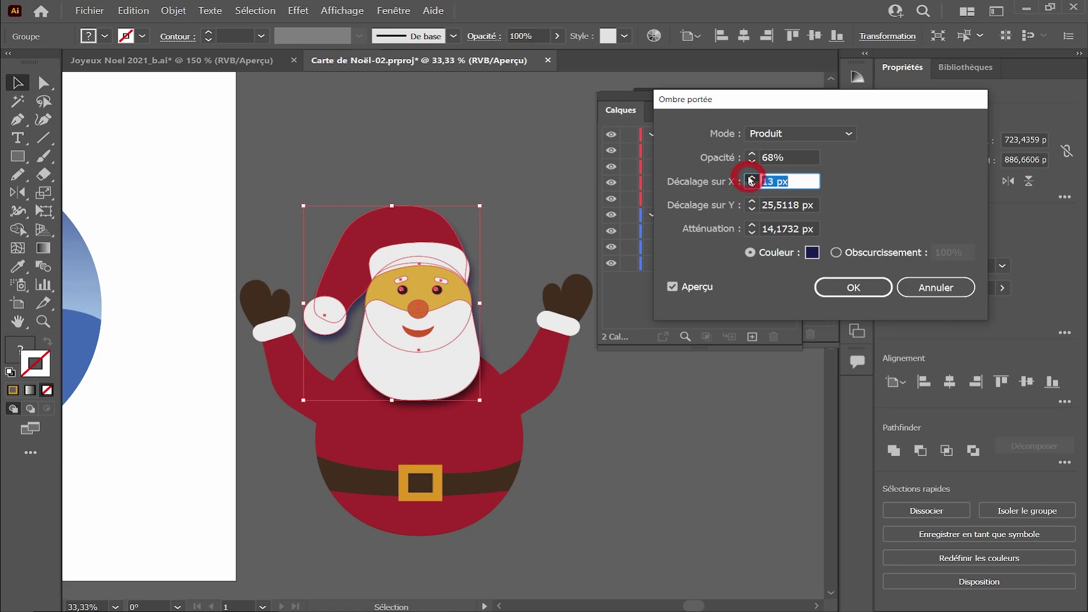
pyautogui.moveTo(750, 194); pyautogui.dragTo(753, 200)
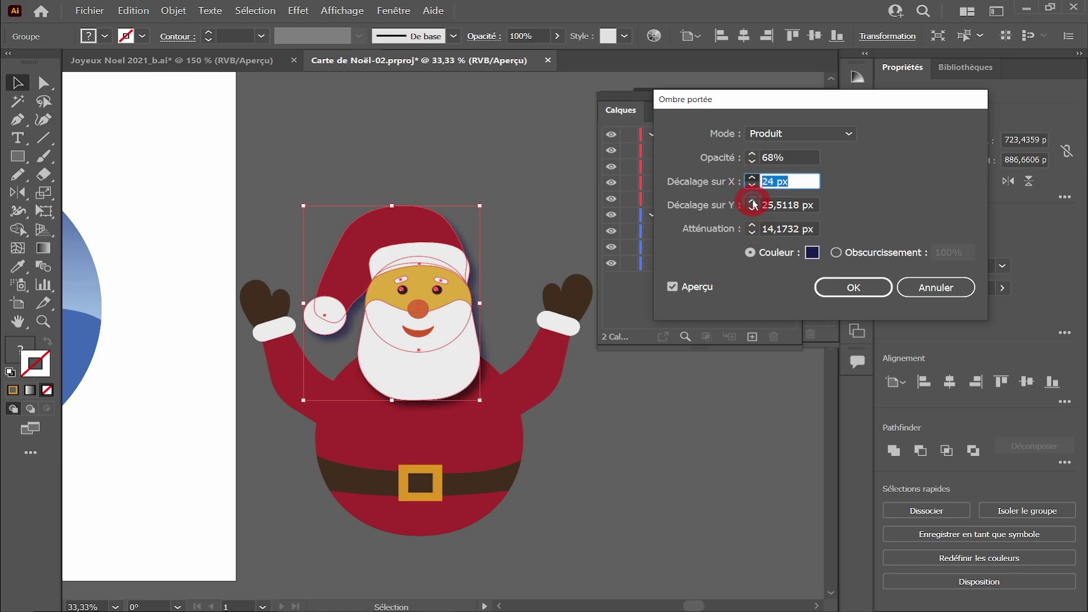
pyautogui.click(752, 203)
pyautogui.click(750, 179)
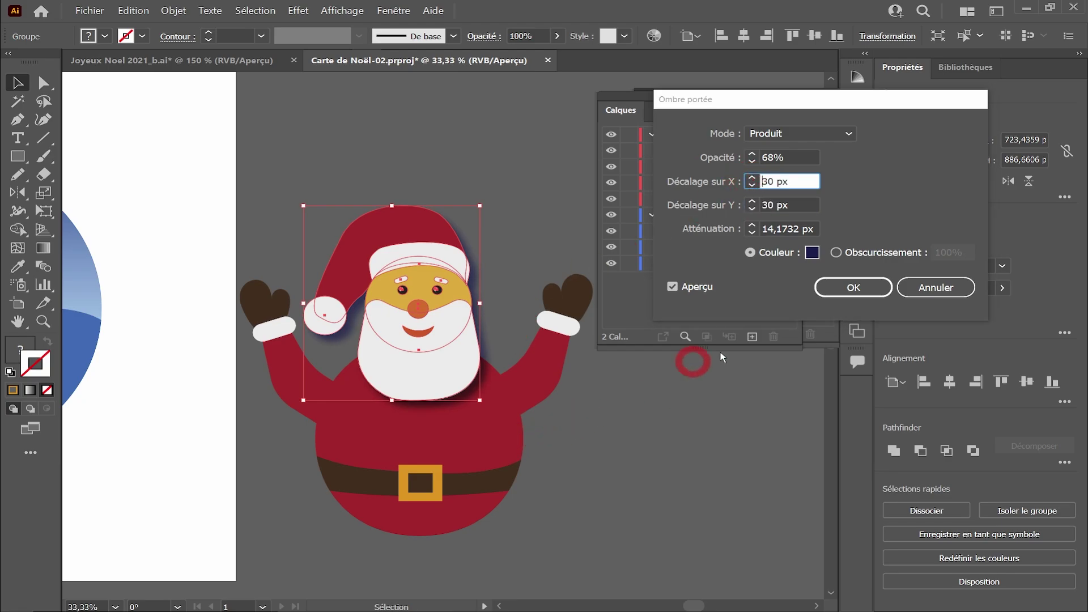
pyautogui.click(752, 228)
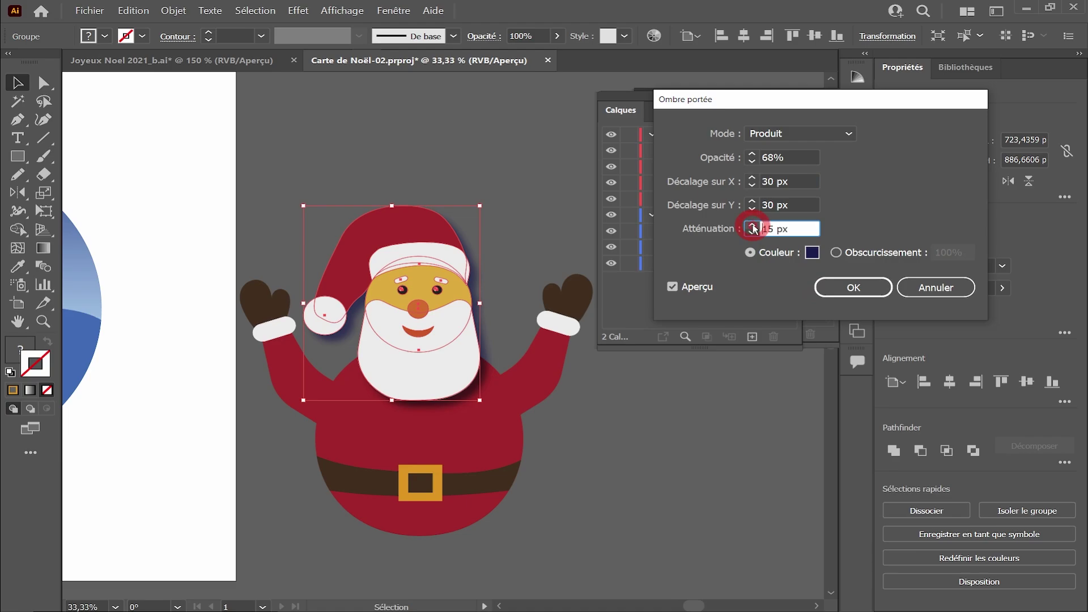
pyautogui.press('Return')
pyautogui.click(579, 454)
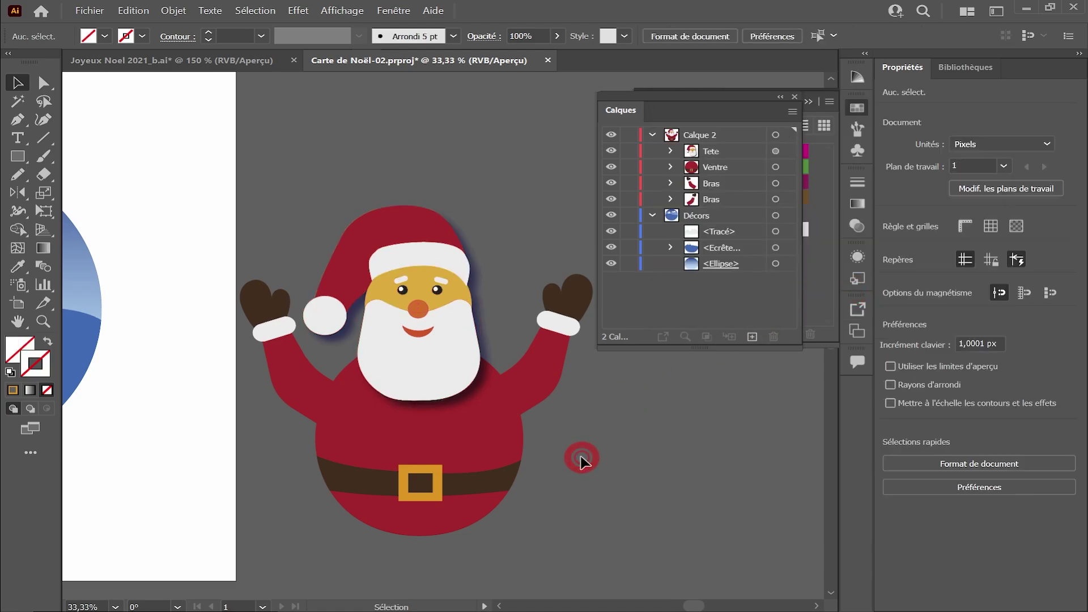
# Group the head, belly and both arms of the Santa and name the group Père Noël
pyautogui.scroll(-1, 576, 455)
pyautogui.moveTo(485, 372); pyautogui.dragTo(565, 449)
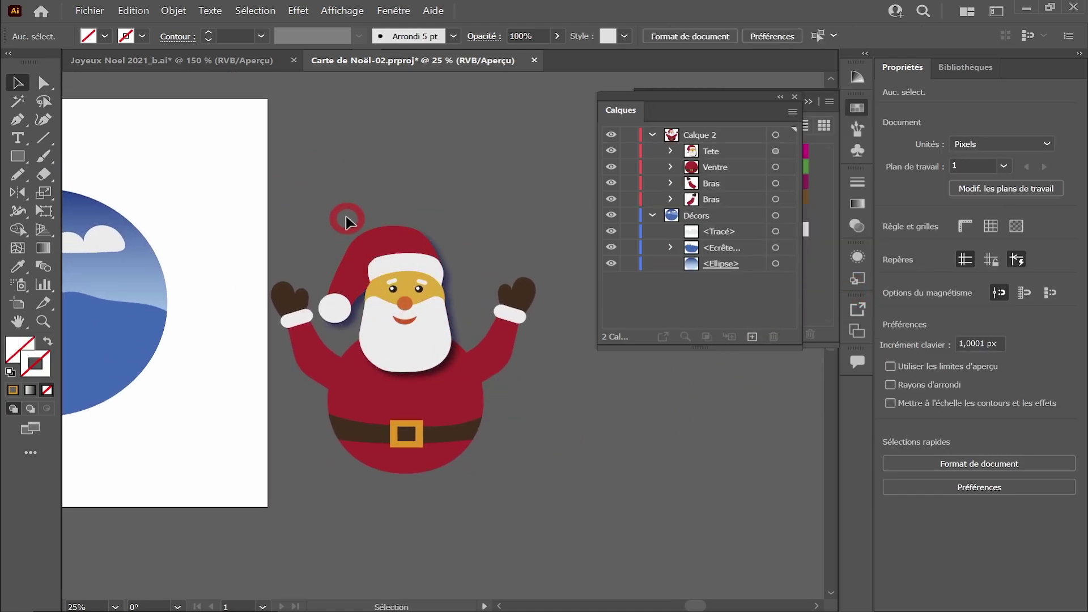
pyautogui.moveTo(297, 211); pyautogui.dragTo(362, 318)
pyautogui.moveTo(521, 490); pyautogui.dragTo(520, 489)
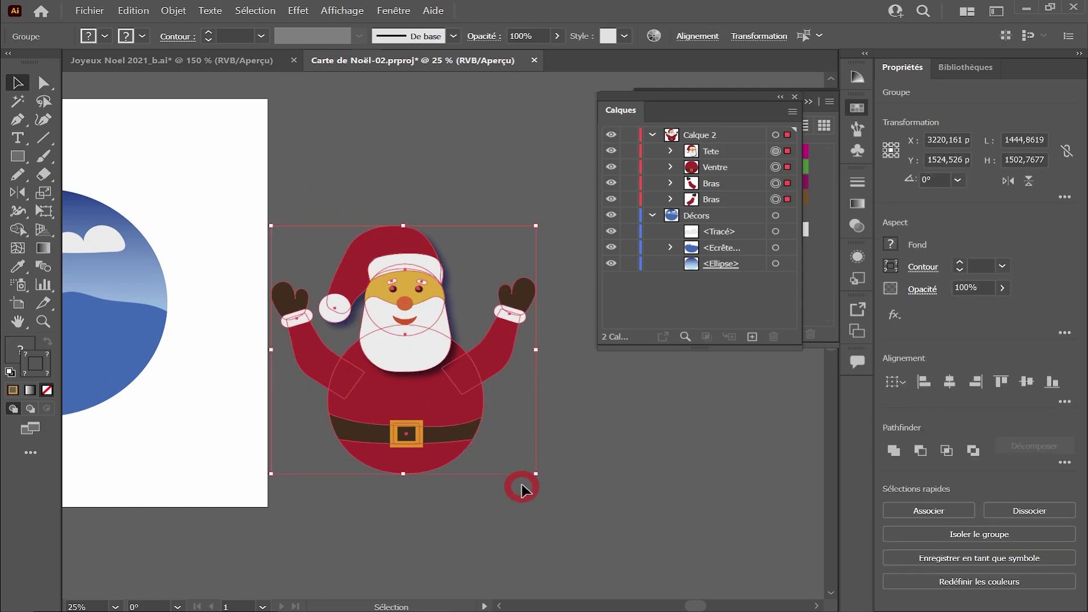
pyautogui.hotkey('ctrl', 'g')
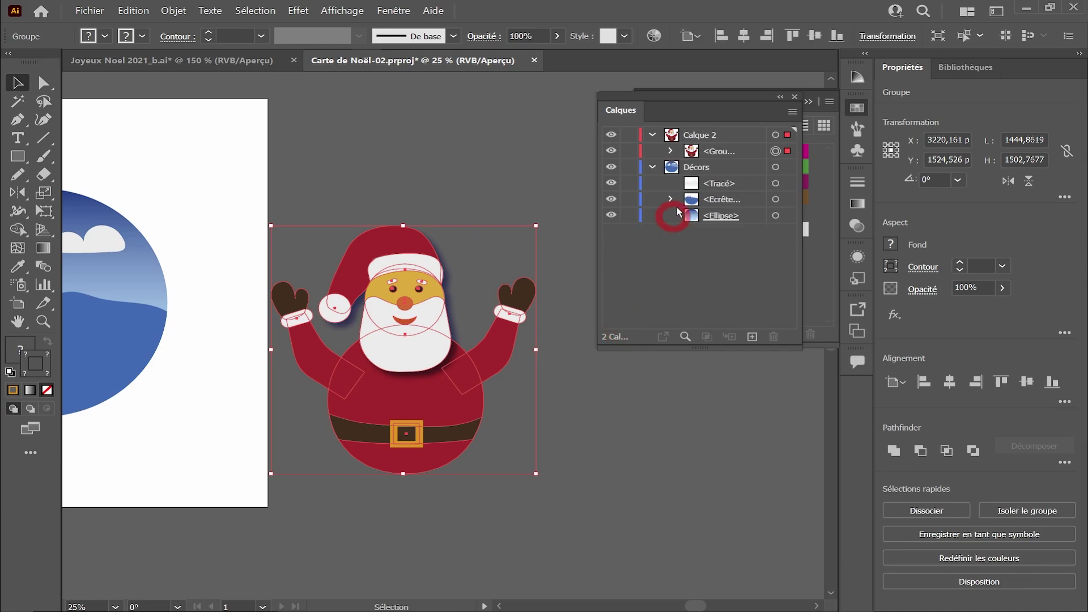
pyautogui.doubleClick(718, 151)
pyautogui.write('Père Noël')
pyautogui.press('Return')
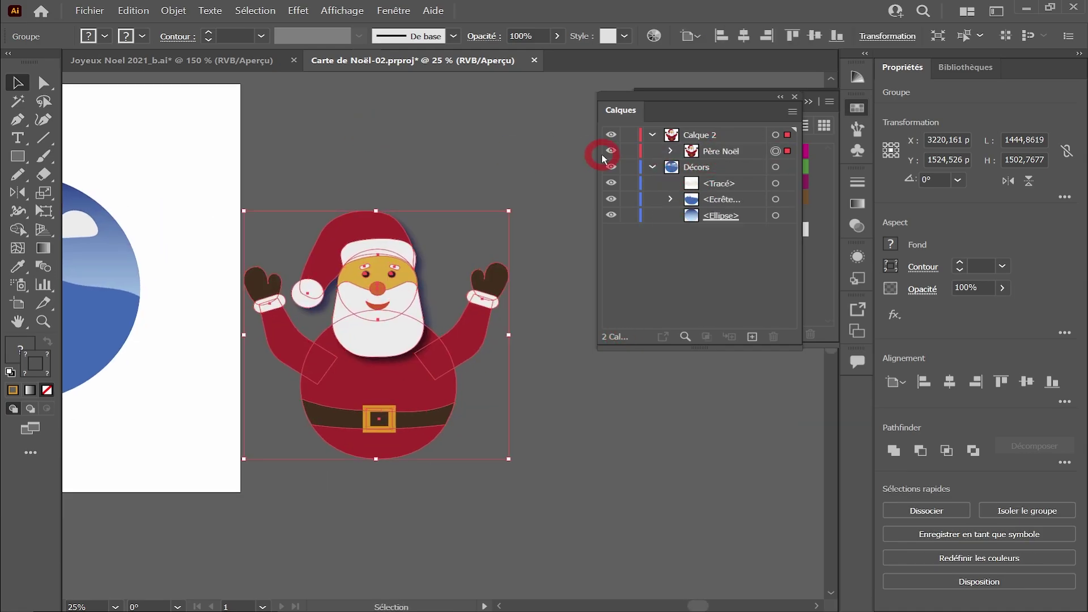
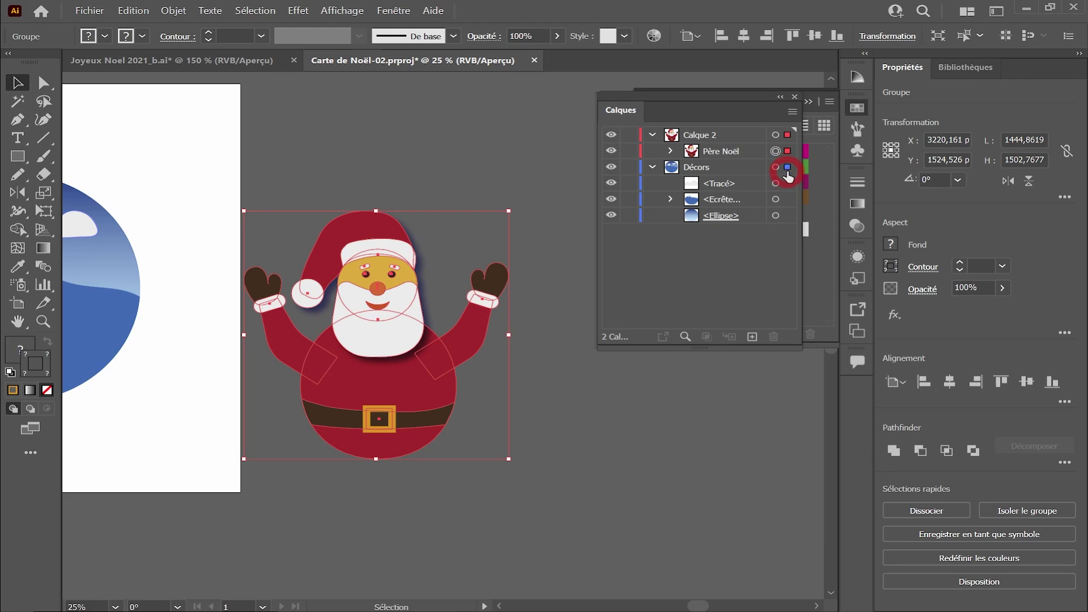
# Transfer the Père Noël group into the Décors layer and place it over the circular mountain scene
pyautogui.moveTo(789, 176); pyautogui.dragTo(784, 168)
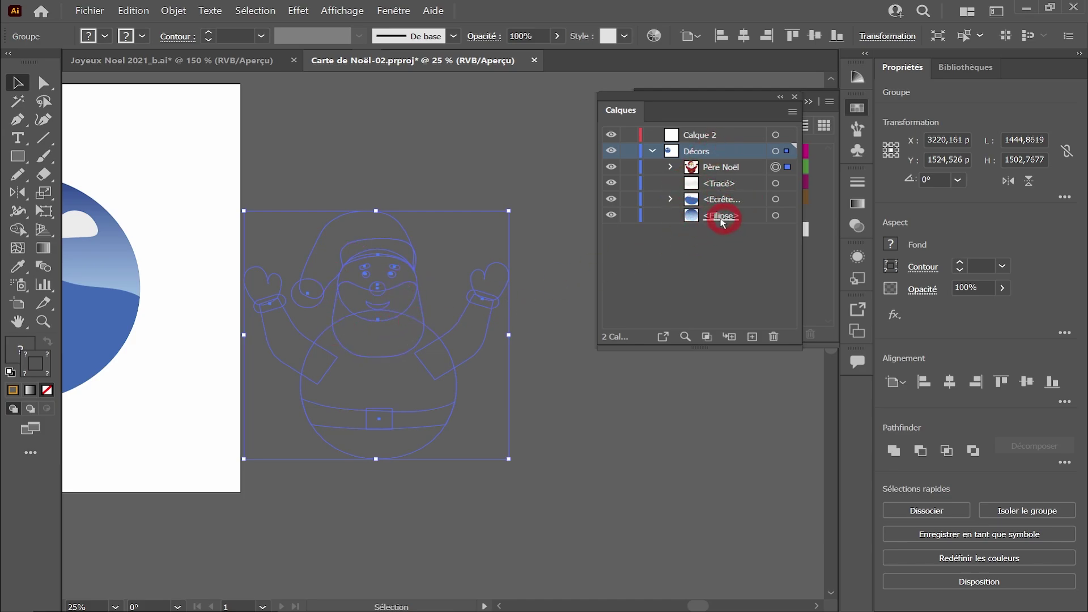
pyautogui.moveTo(369, 274); pyautogui.dragTo(184, 285)
pyautogui.moveTo(254, 289); pyautogui.dragTo(436, 282)
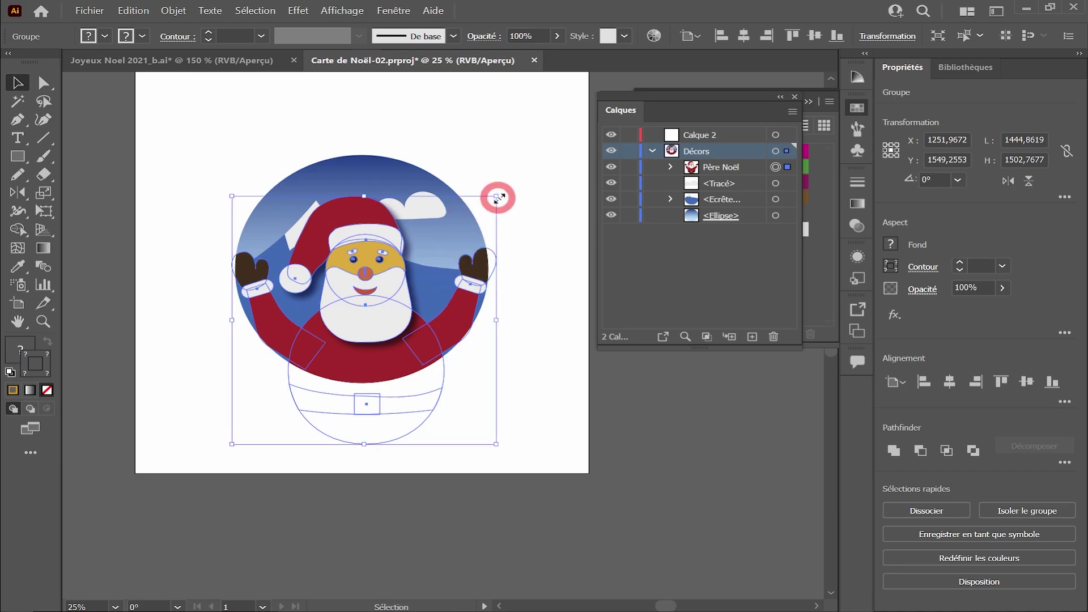
# Scale the Santa down to about 1065 × 1108 px and centre him in the circular scene
pyautogui.moveTo(498, 197); pyautogui.dragTo(491, 226)
pyautogui.moveTo(344, 283); pyautogui.dragTo(346, 275)
pyautogui.click(483, 148)
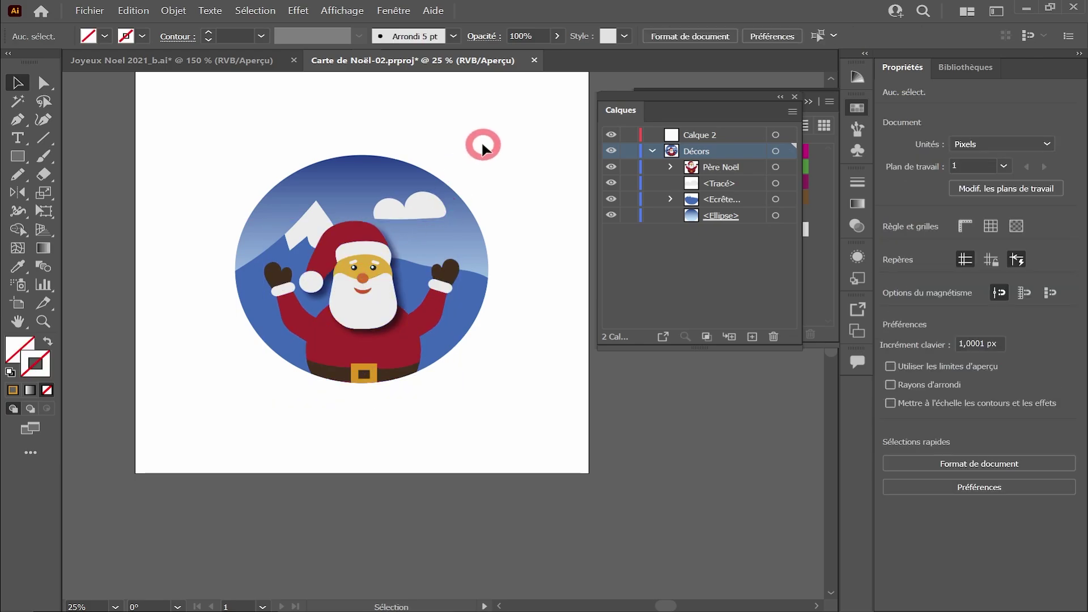
# Apply a dark blue drop shadow to the whole Père Noël group with offsets of 30 px in X and 40 px in Y
pyautogui.scroll(1, 454, 250)
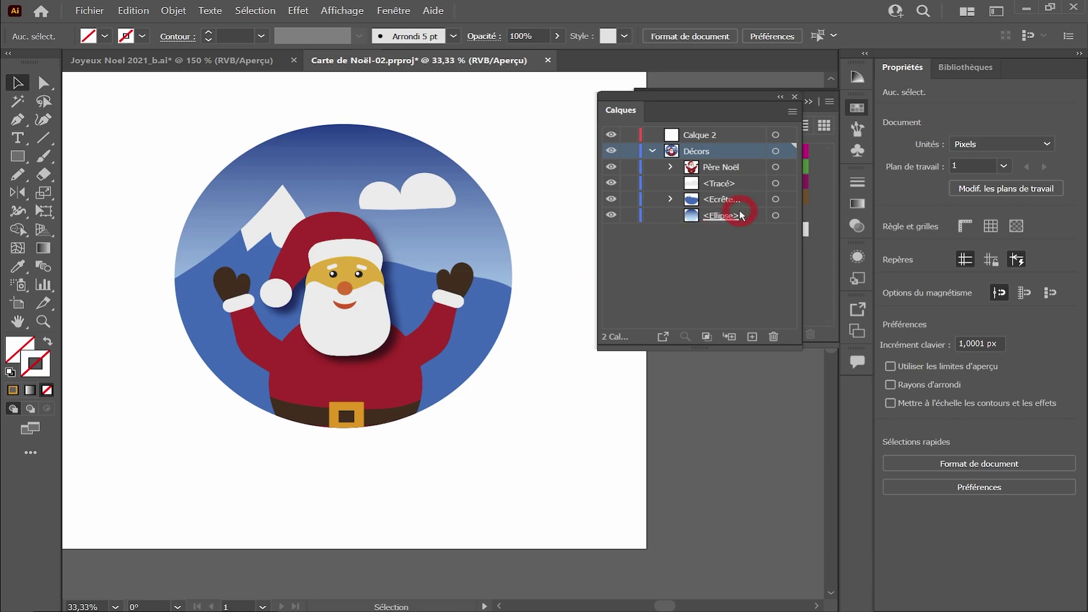
pyautogui.click(775, 168)
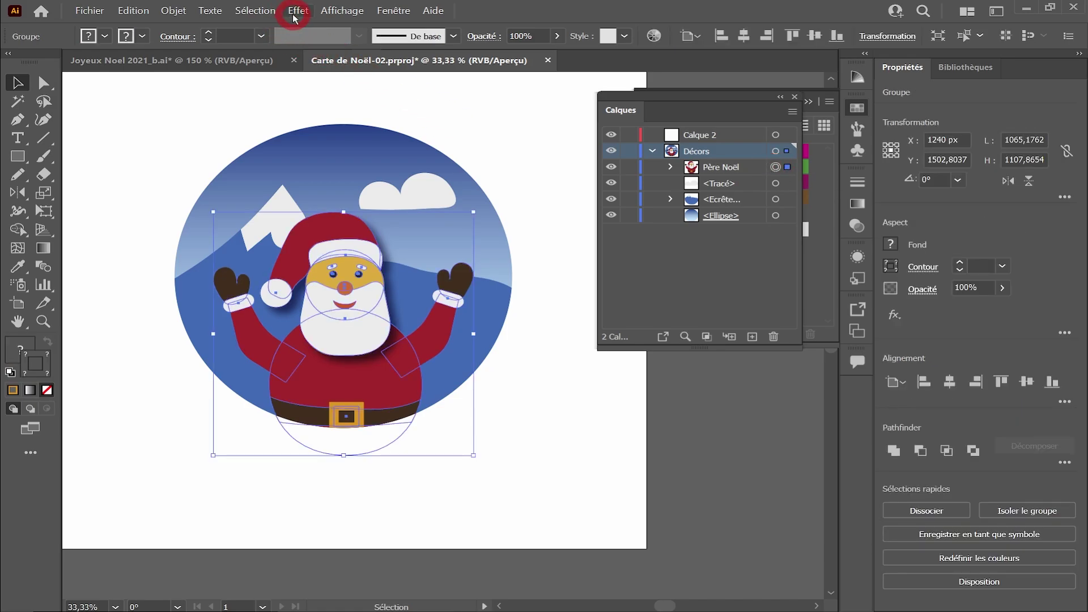
pyautogui.click(294, 14)
pyautogui.click(332, 177)
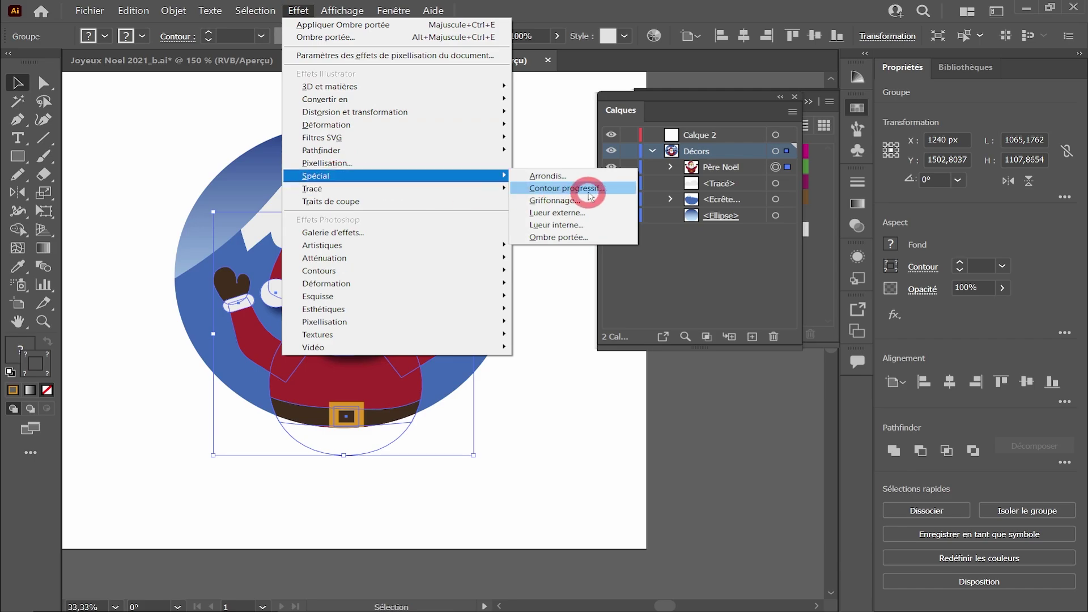
pyautogui.click(573, 238)
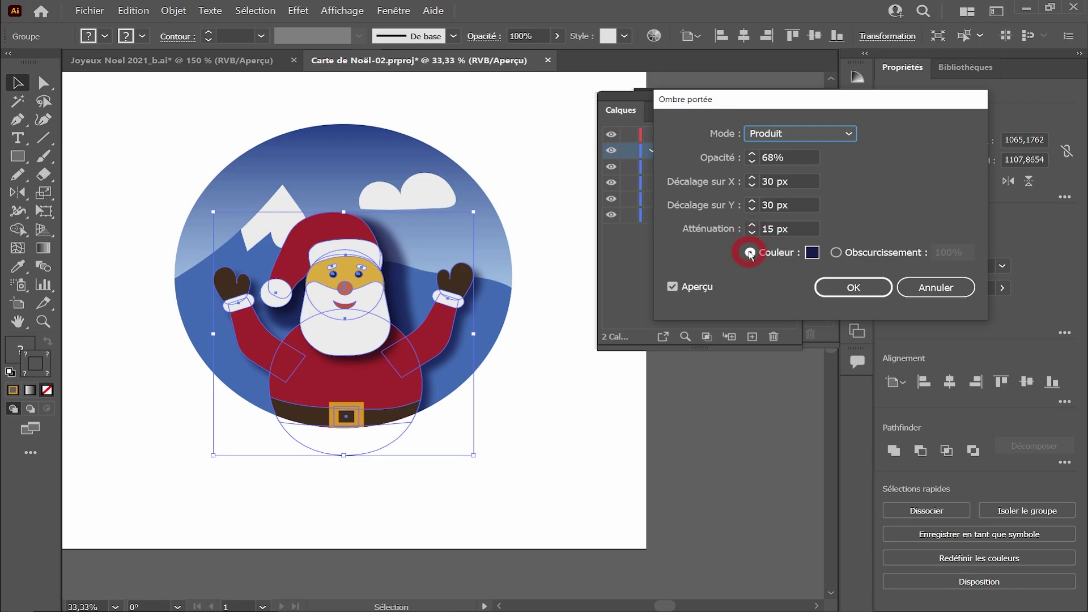
pyautogui.click(752, 203)
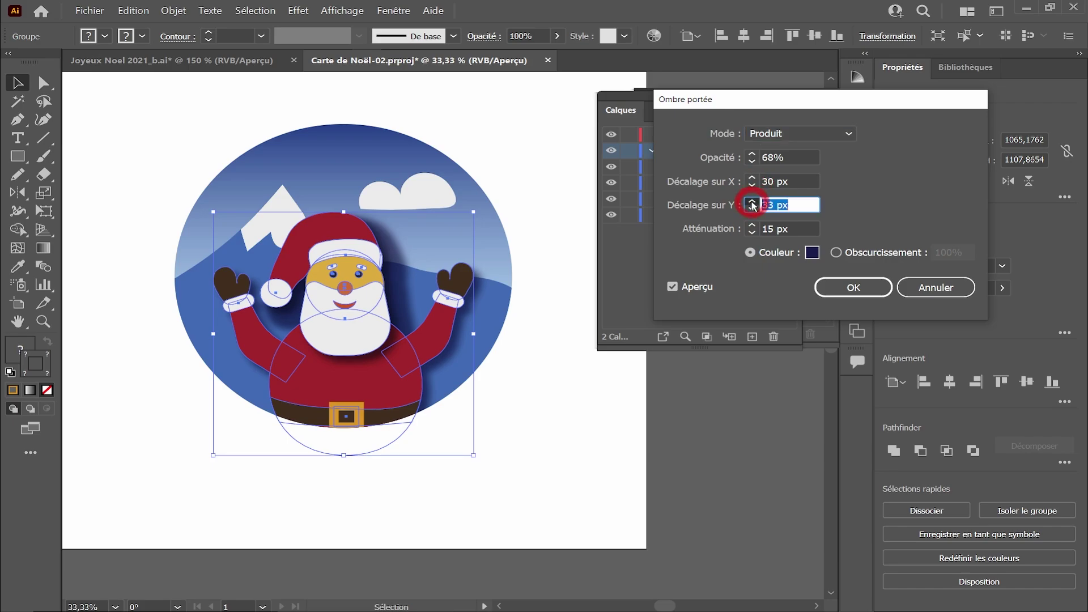
pyautogui.click(752, 203)
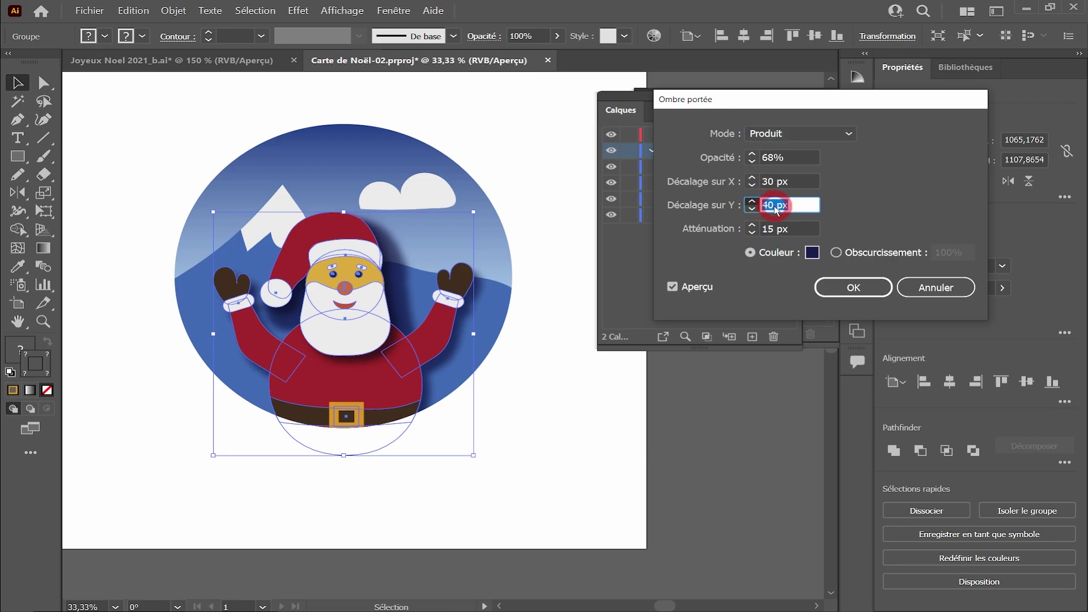
pyautogui.press('Return')
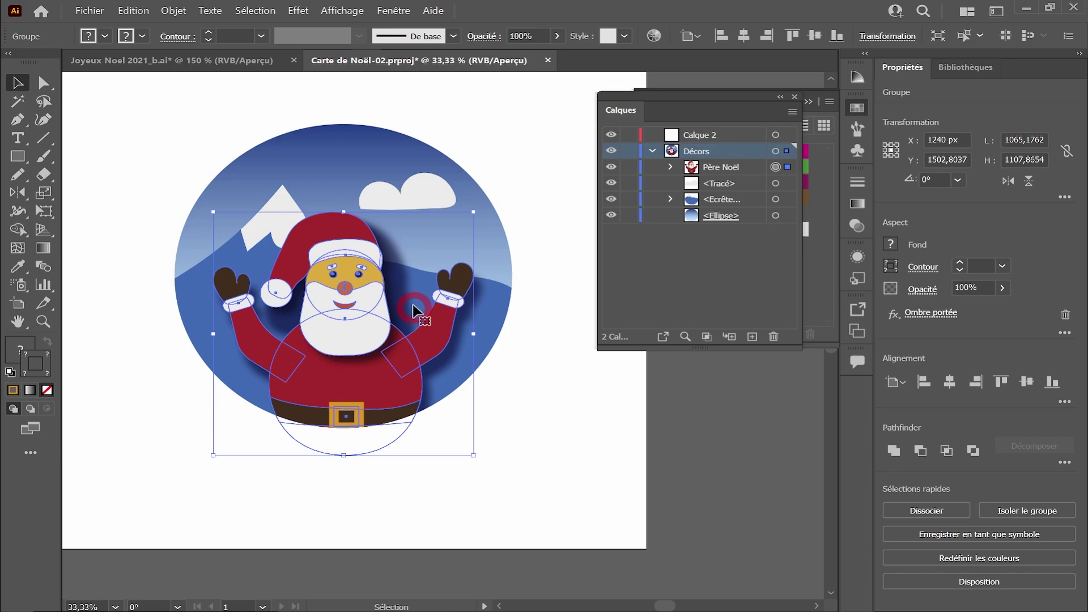
# Set the blur of the Père Noël group's drop shadow to 45 px
pyautogui.click(393, 10)
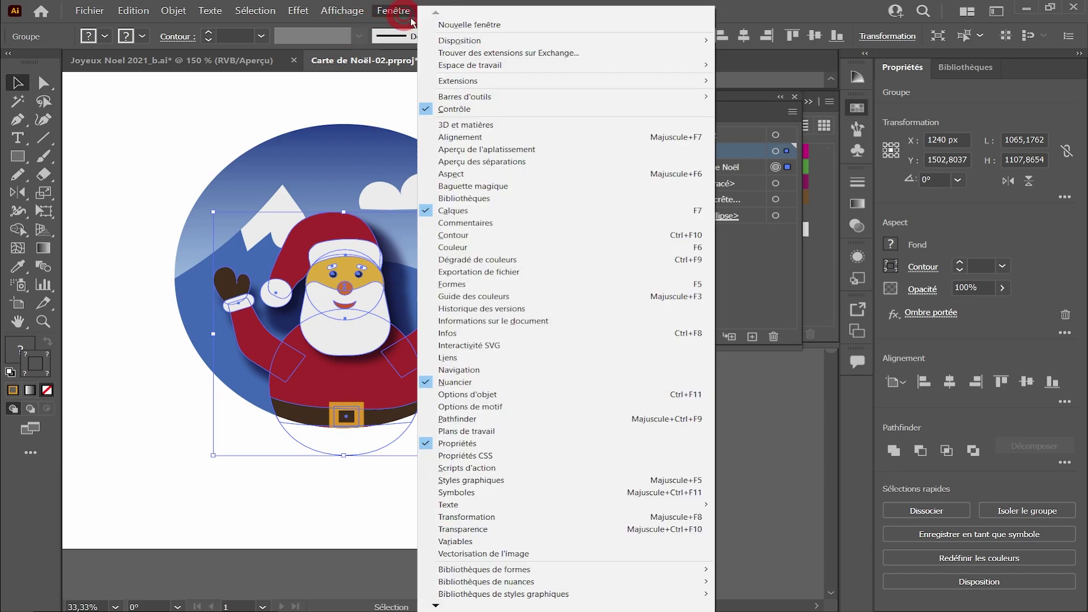
pyautogui.click(451, 173)
pyautogui.click(724, 315)
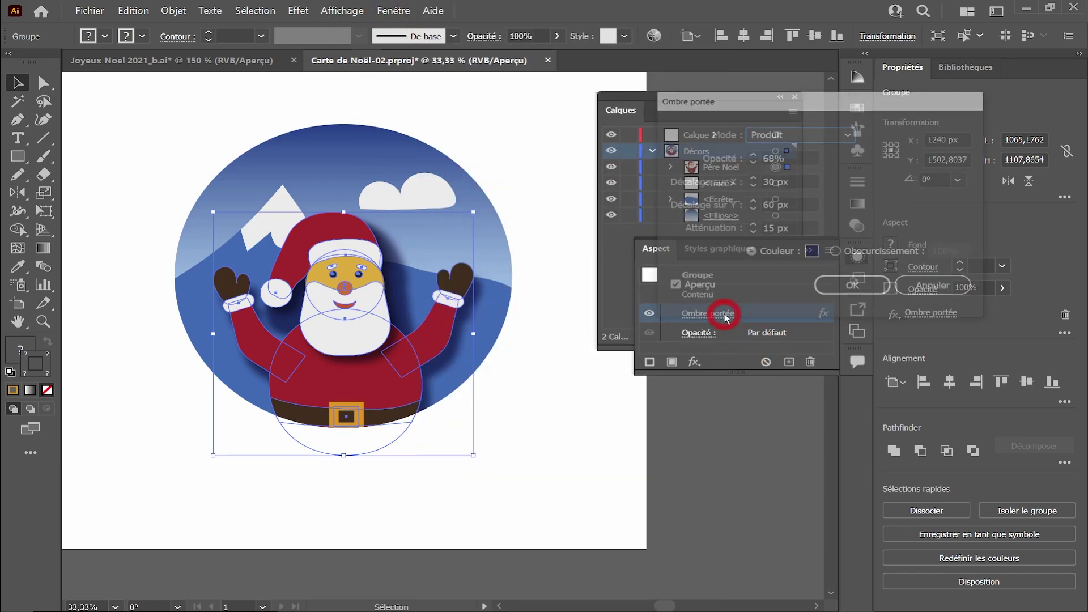
pyautogui.doubleClick(777, 230)
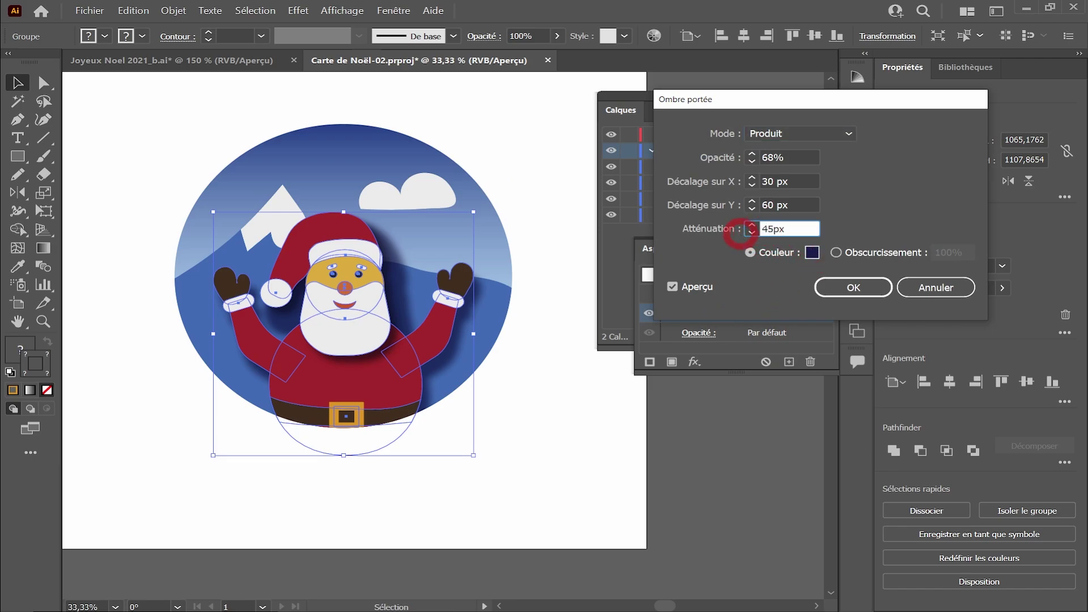
pyautogui.write('45')
pyautogui.click(853, 287)
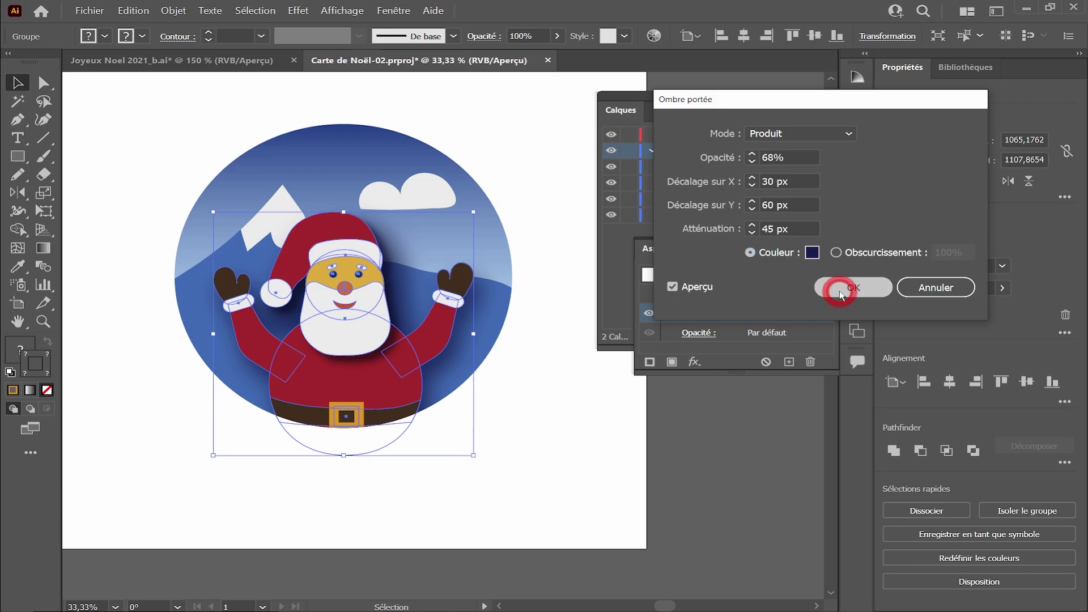
pyautogui.click(254, 237)
# Apply a drop shadow to the white cloud with 50% opacity, offsets of 10 px in X and 20 px in Y, and 10 px blur
pyautogui.click(437, 202)
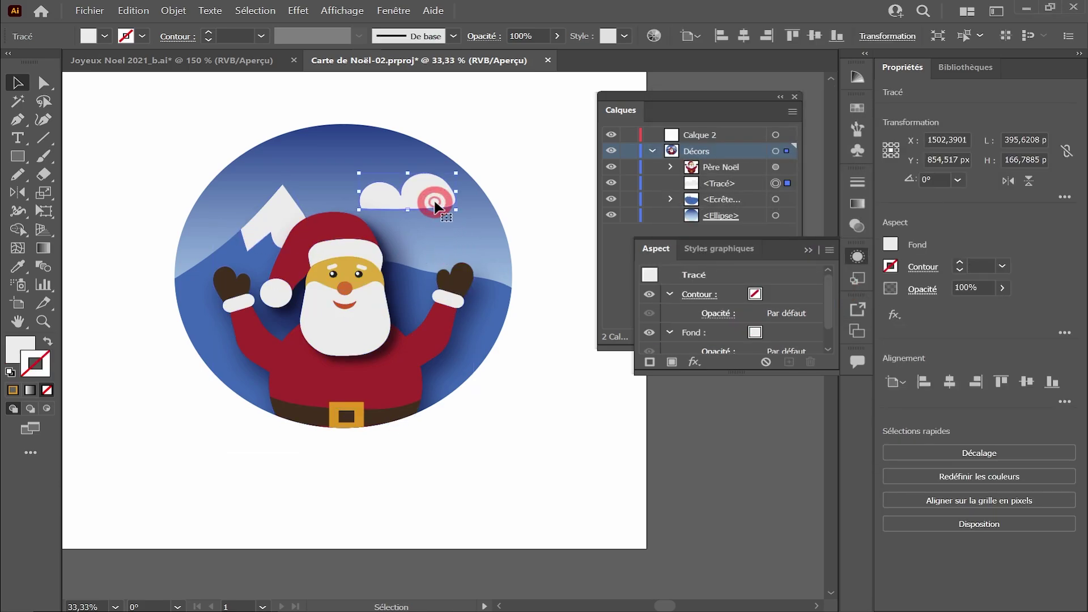
pyautogui.click(298, 11)
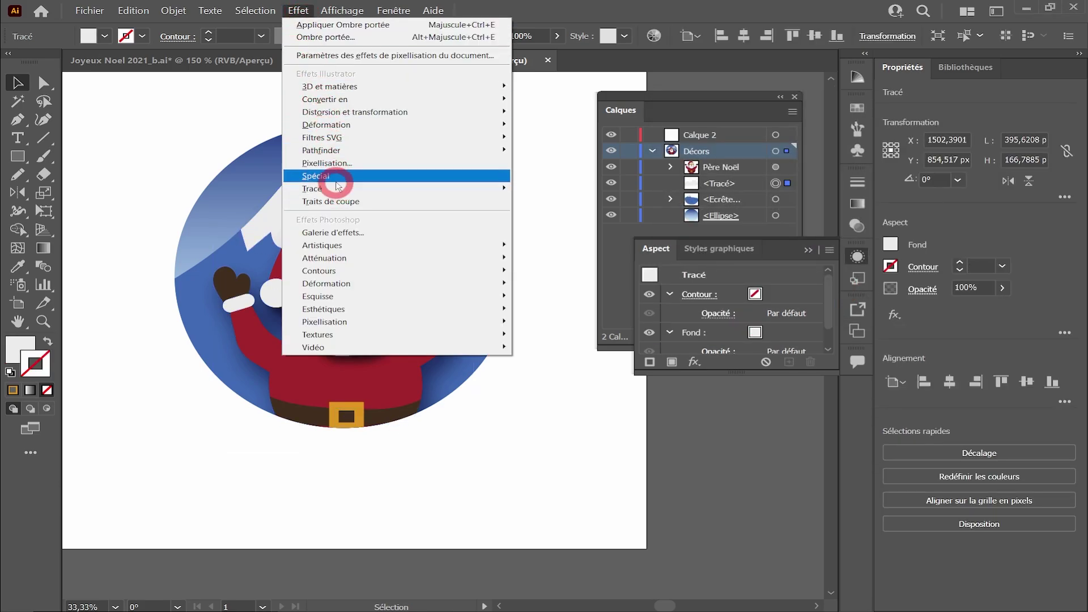
pyautogui.moveTo(509, 188)
pyautogui.click(569, 240)
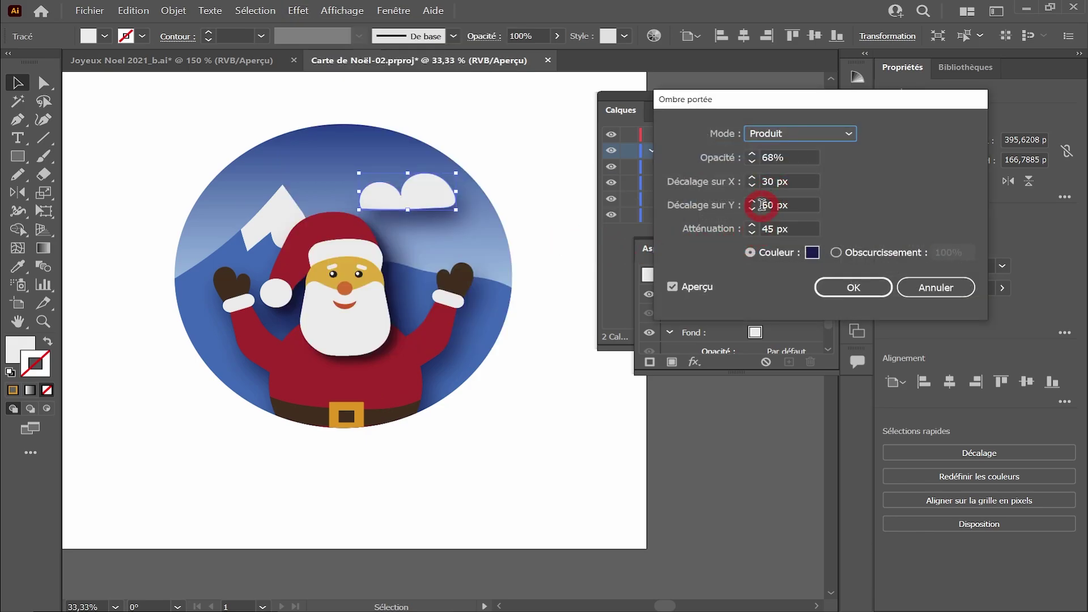
pyautogui.click(764, 182)
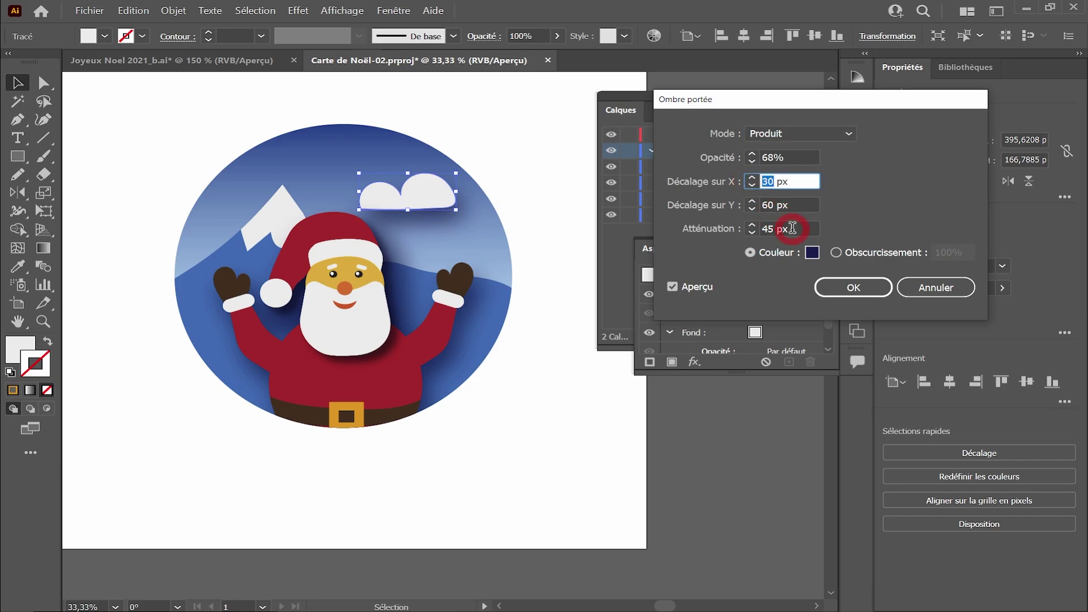
pyautogui.press('Tab')
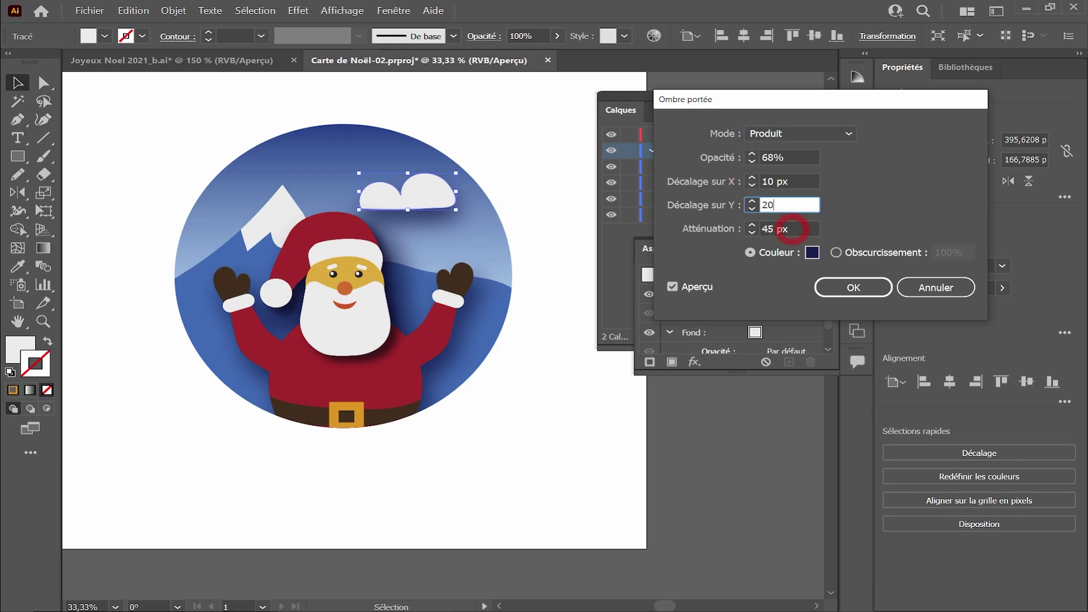
pyautogui.press('Tab')
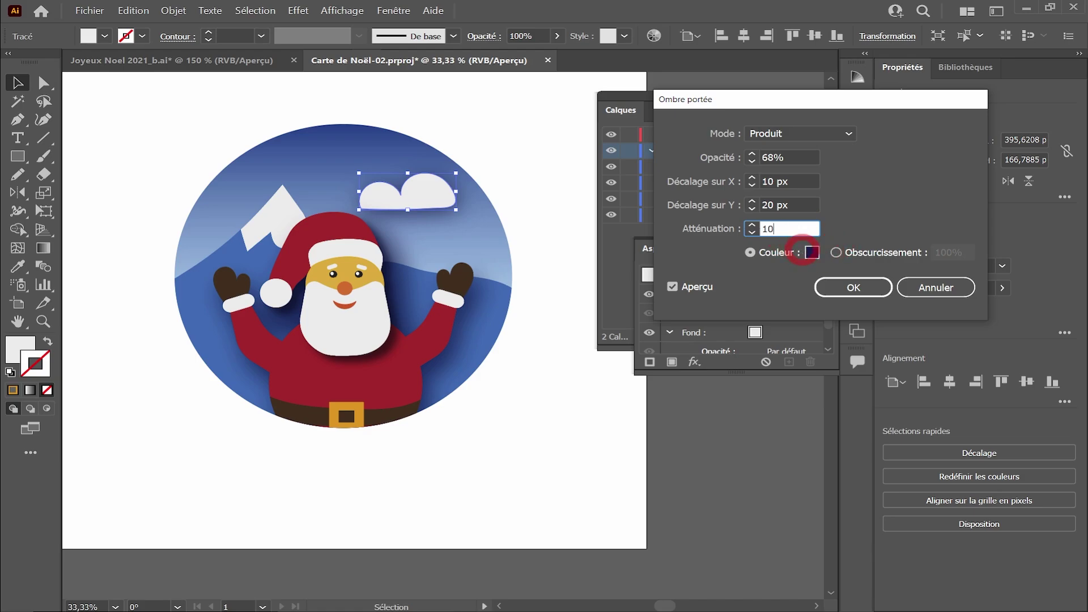
pyautogui.press('Tab')
pyautogui.doubleClick(770, 158)
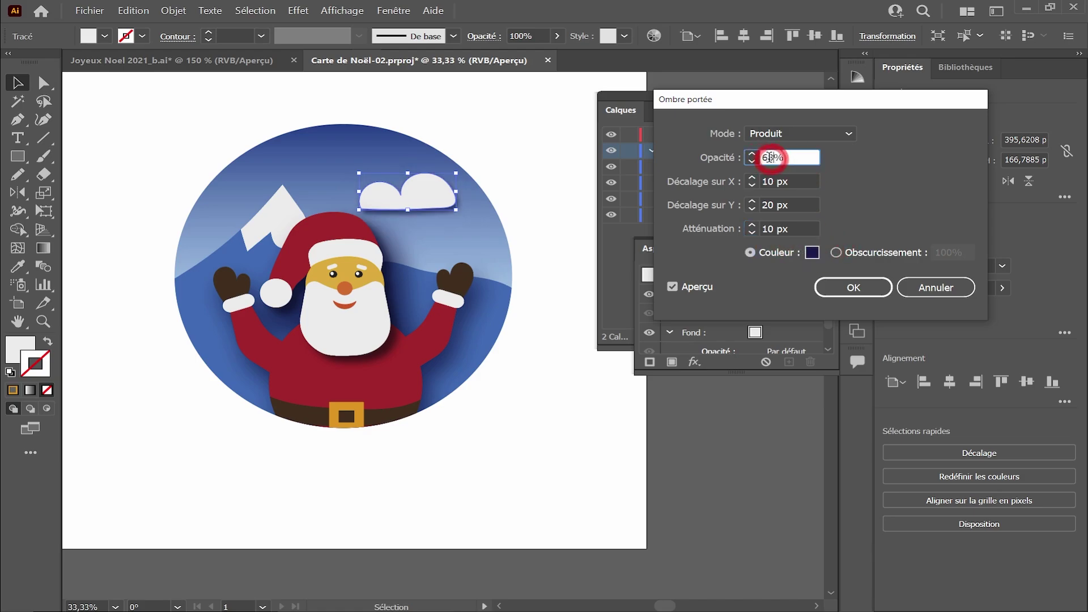
pyautogui.write('50')
pyautogui.press('Tab')
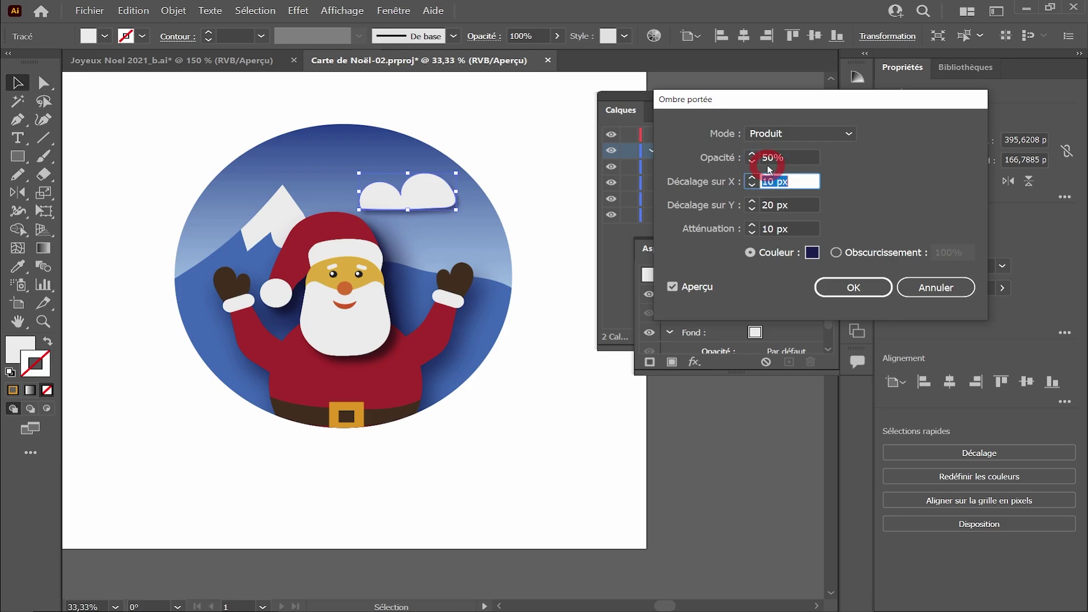
pyautogui.click(854, 287)
pyautogui.click(134, 128)
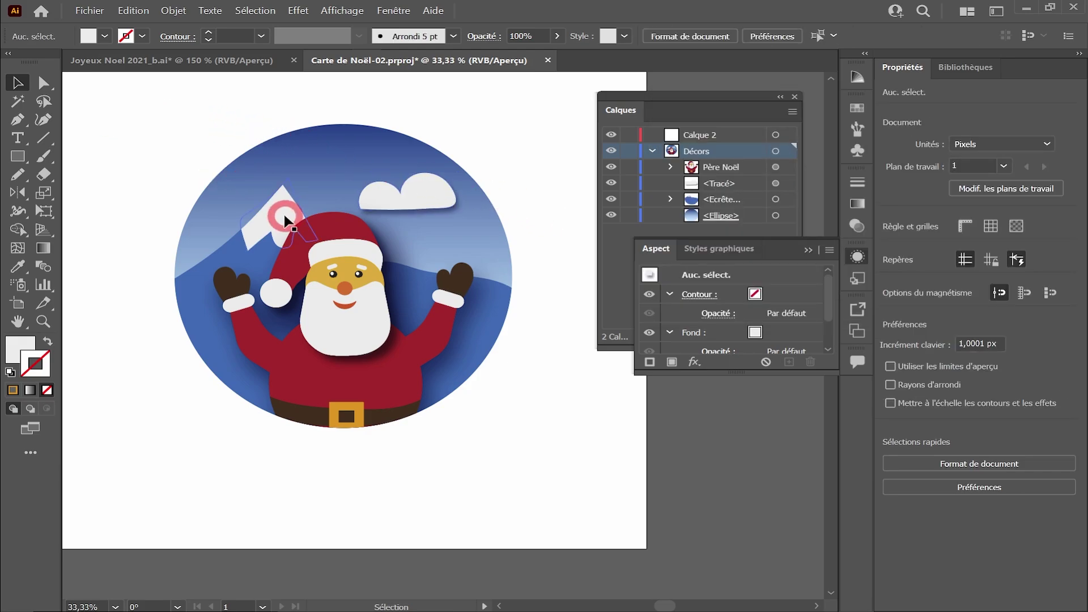
# Apply the last used drop shadow to the clipped mountain group and deselect it
pyautogui.click(229, 255)
pyautogui.click(298, 10)
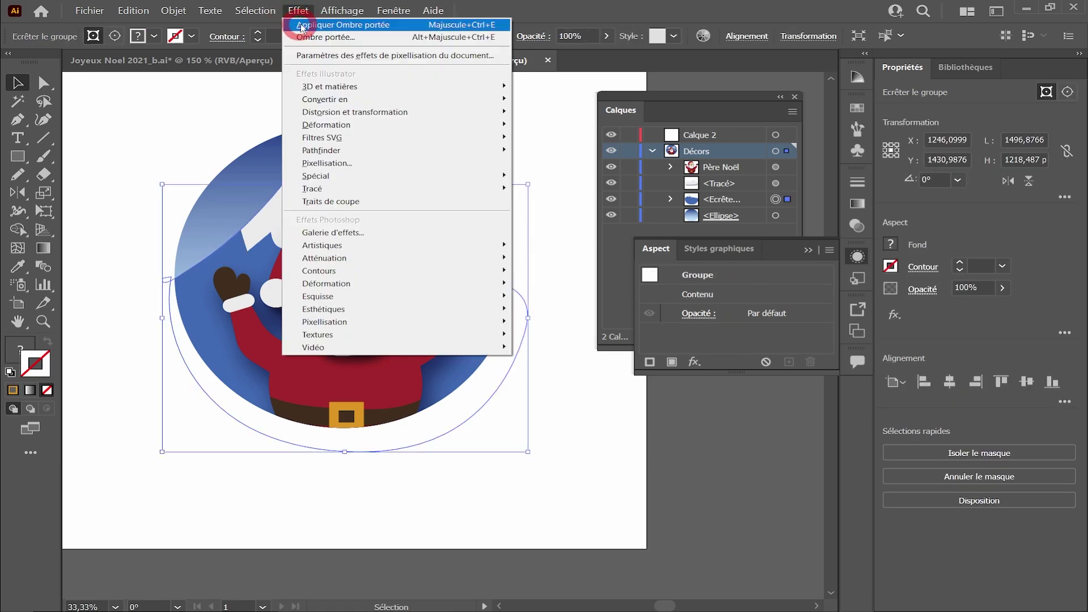
pyautogui.click(399, 28)
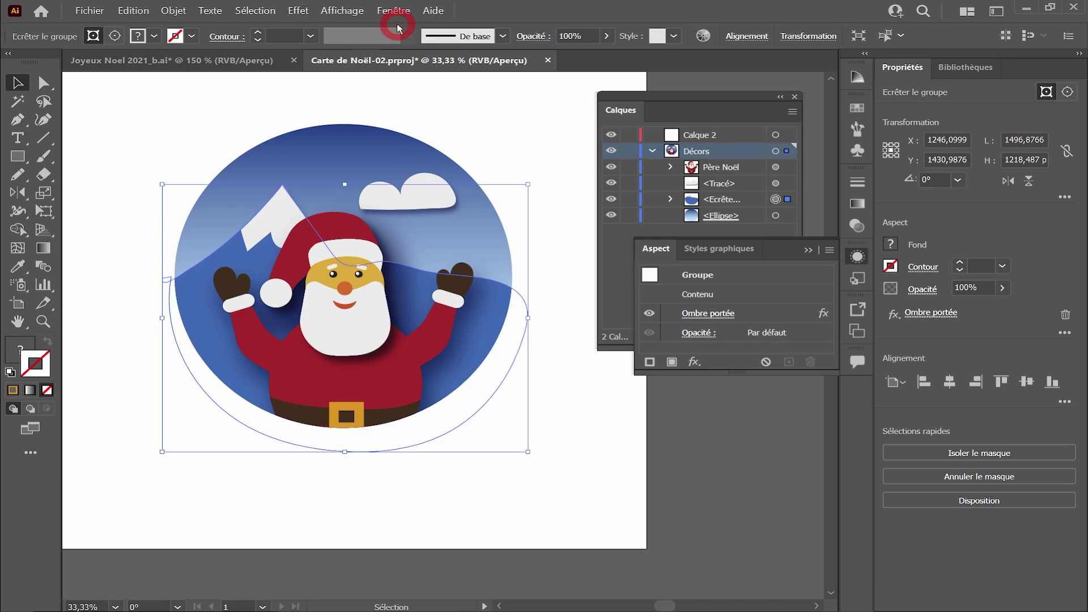
pyautogui.click(570, 200)
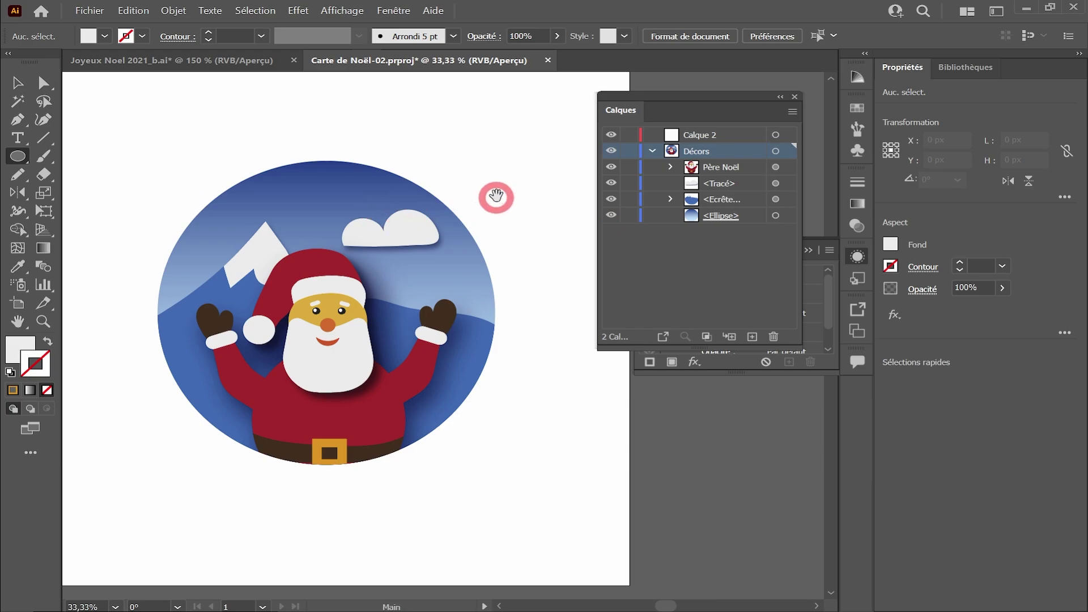
# Draw a few small white circles of different sizes on Calque 2, in the empty area beside the artboard
pyautogui.moveTo(498, 194); pyautogui.dragTo(236, 209)
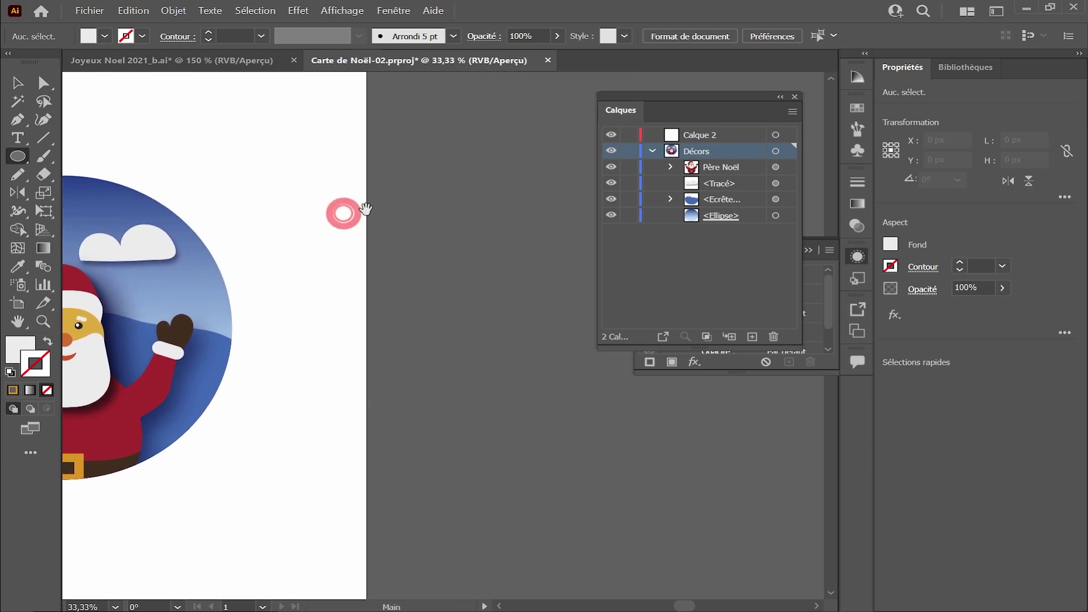
pyautogui.click(757, 140)
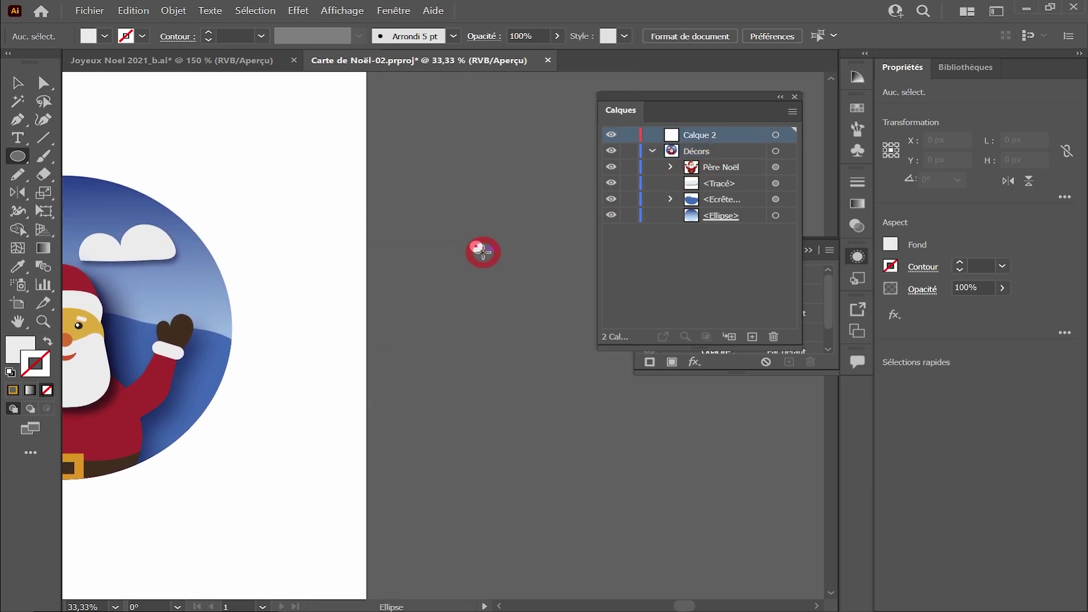
pyautogui.moveTo(483, 252); pyautogui.dragTo(484, 253)
pyautogui.scroll(2, 502, 271)
pyautogui.moveTo(463, 206)
pyautogui.mouseDown()
pyautogui.moveTo(423, 261)
pyautogui.moveTo(474, 248)
pyautogui.moveTo(484, 208)
pyautogui.mouseUp()
pyautogui.press('v')
pyautogui.scroll(1, 485, 208)
pyautogui.moveTo(491, 195); pyautogui.dragTo(485, 200)
pyautogui.click(455, 222)
# Duplicate and scatter the white circles into a loose cluster of eleven, about 269 × 260 px overall
pyautogui.moveTo(389, 282); pyautogui.dragTo(442, 164)
pyautogui.moveTo(478, 206); pyautogui.dragTo(477, 280)
pyautogui.moveTo(443, 166); pyautogui.dragTo(517, 254)
pyautogui.moveTo(390, 284); pyautogui.dragTo(373, 209)
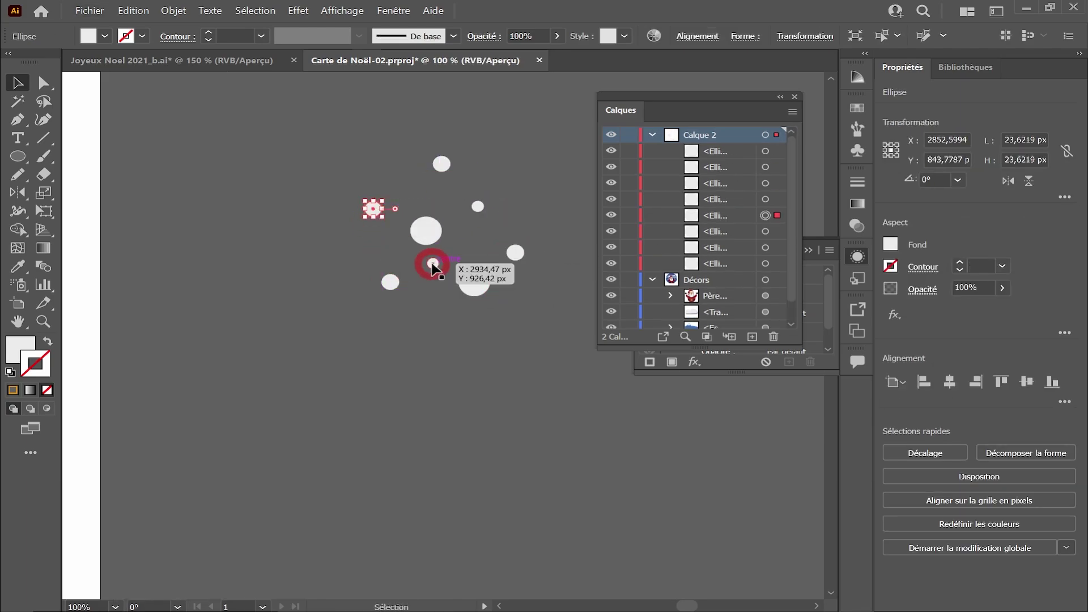
pyautogui.moveTo(433, 265); pyautogui.dragTo(365, 315)
pyautogui.moveTo(441, 165); pyautogui.dragTo(453, 313)
pyautogui.moveTo(446, 321); pyautogui.dragTo(333, 242)
# Select all the white circles and start a new brush of type Forme diffuse from them
pyautogui.moveTo(342, 238); pyautogui.dragTo(493, 368)
pyautogui.hotkey('ctrl', '-')
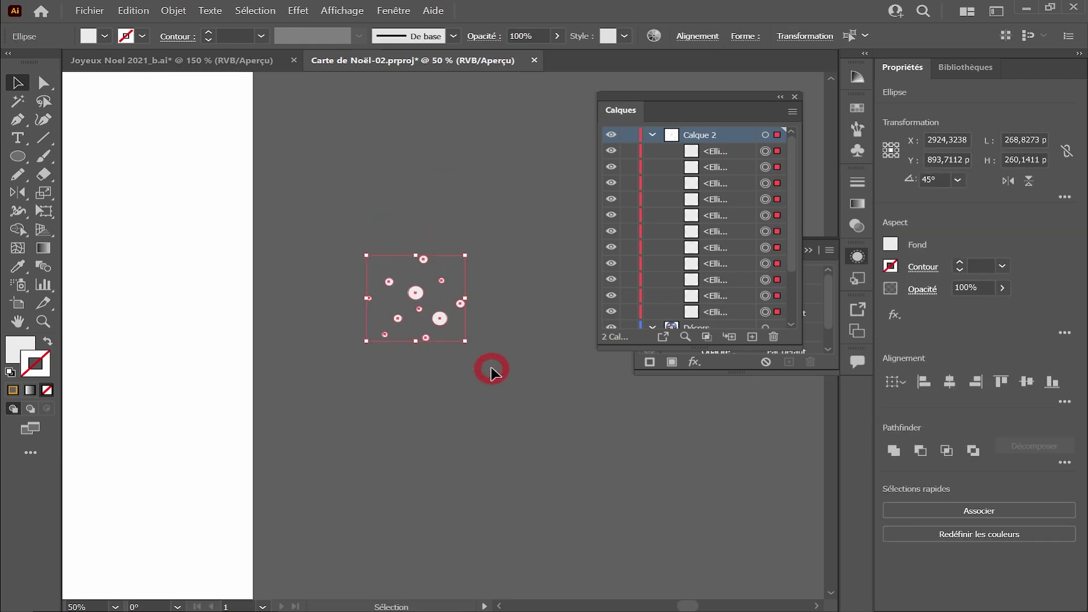
pyautogui.click(398, 16)
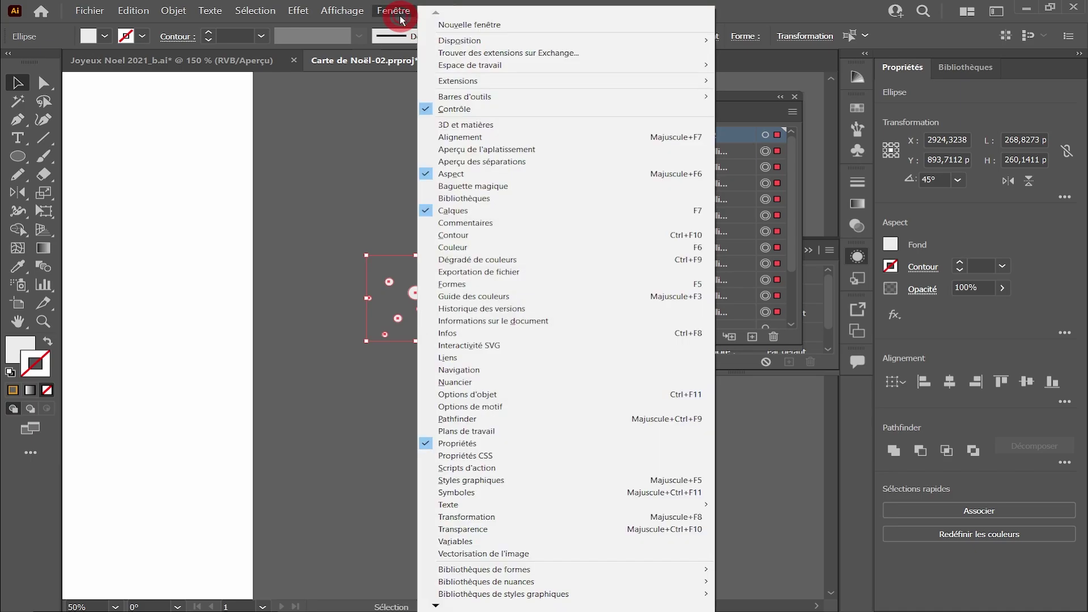
pyautogui.click(448, 284)
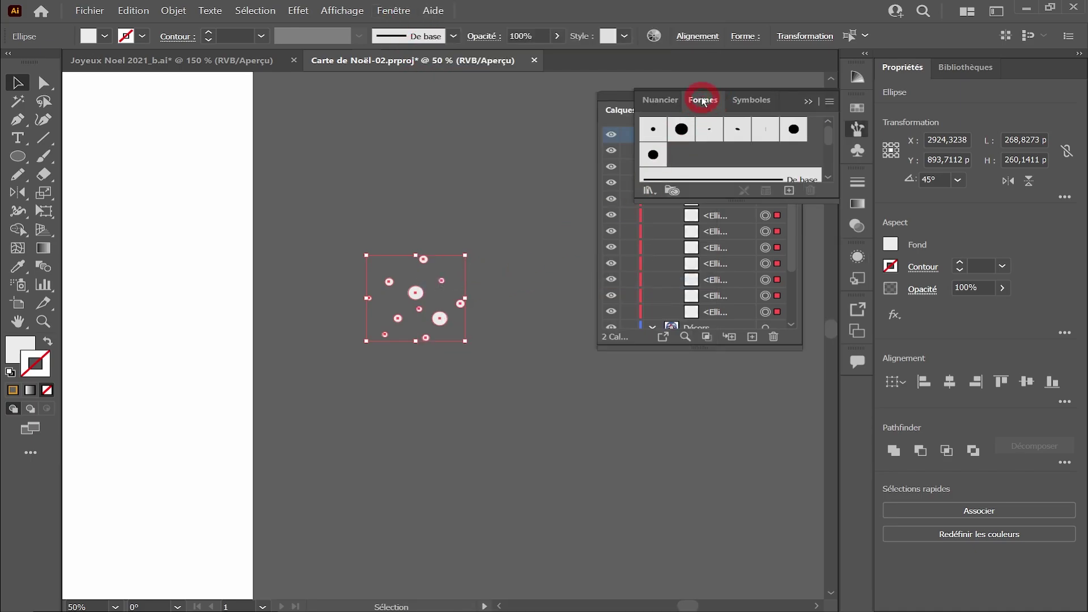
pyautogui.moveTo(699, 101)
pyautogui.mouseDown()
pyautogui.moveTo(360, 132)
pyautogui.moveTo(331, 118)
pyautogui.mouseUp()
pyautogui.click(508, 120)
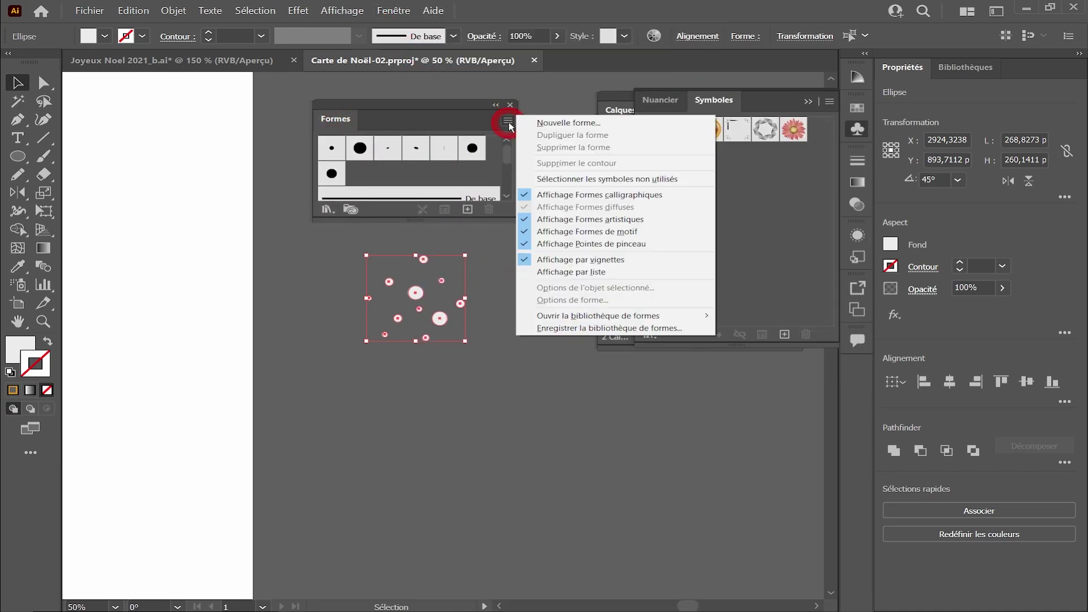
pyautogui.click(555, 121)
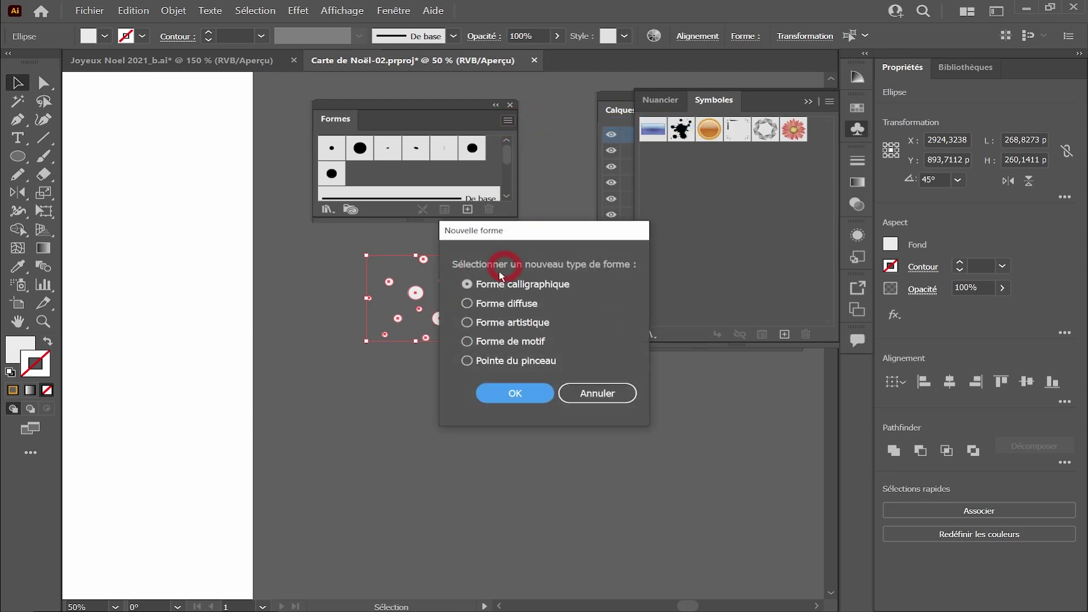
pyautogui.click(489, 309)
pyautogui.click(502, 394)
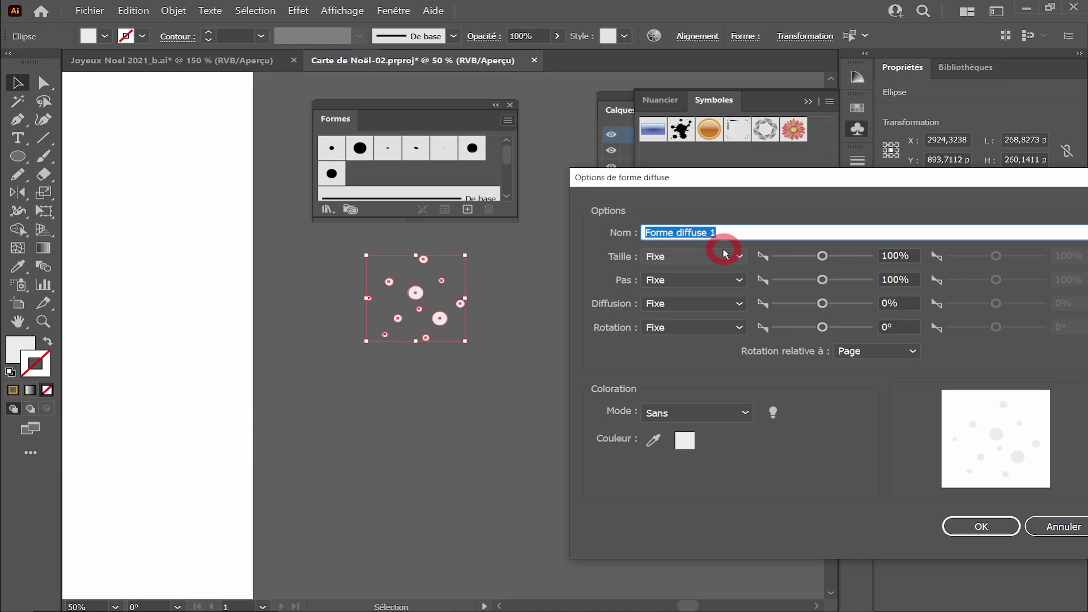
# Name the new scatter brush Flocons, confirm its default options, and delete the source circles beside the artboard
pyautogui.write('fl')
pyautogui.press('Return')
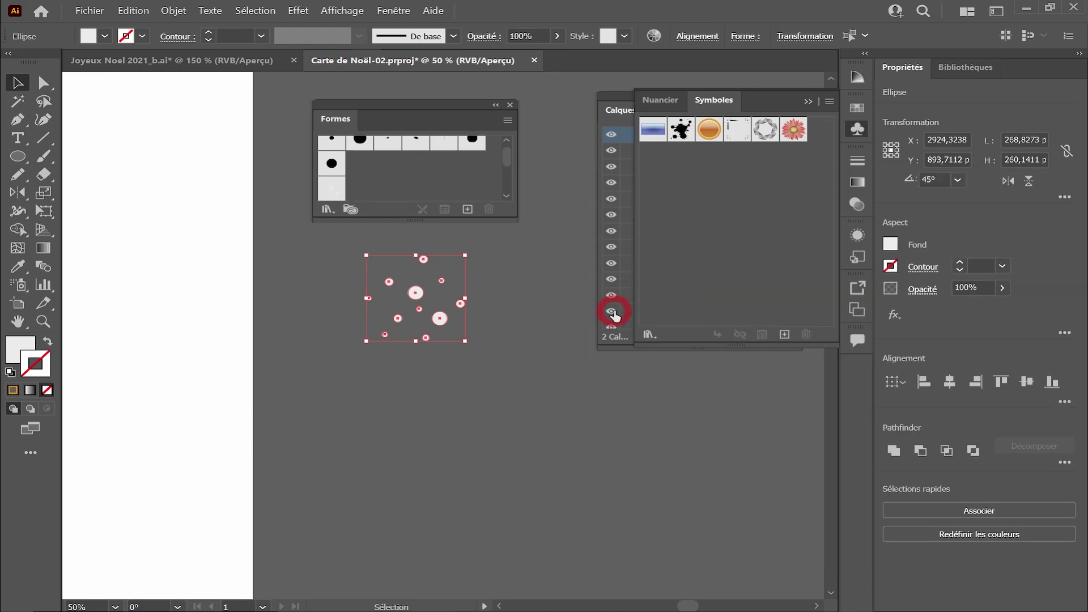
pyautogui.press('Delete')
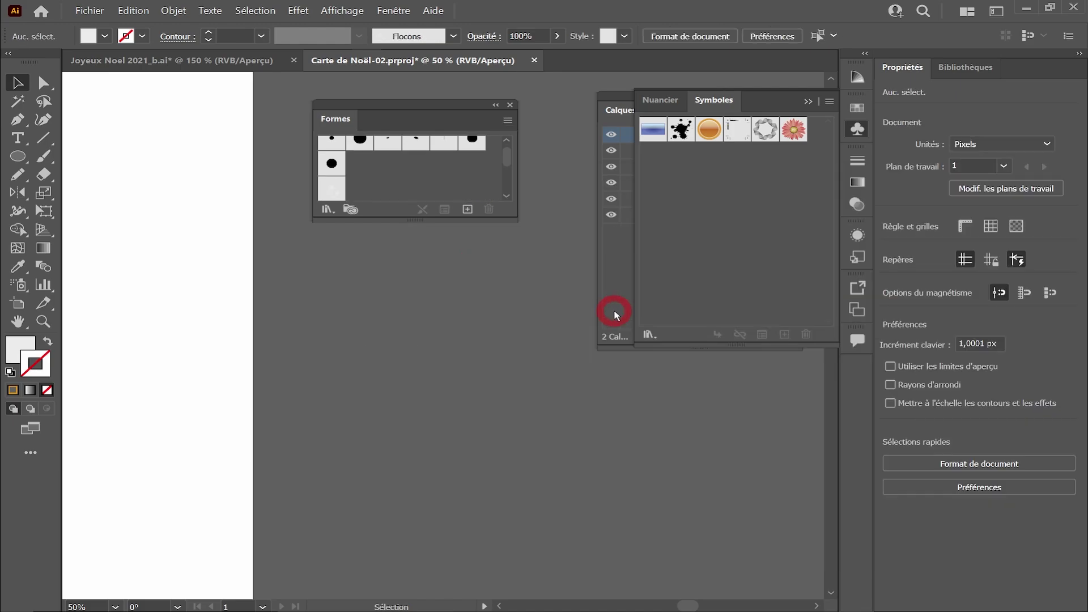
# Paint a diagonal test stroke with the Flocons brush beside the artboard and move the brush panel clear of it
pyautogui.click(49, 157)
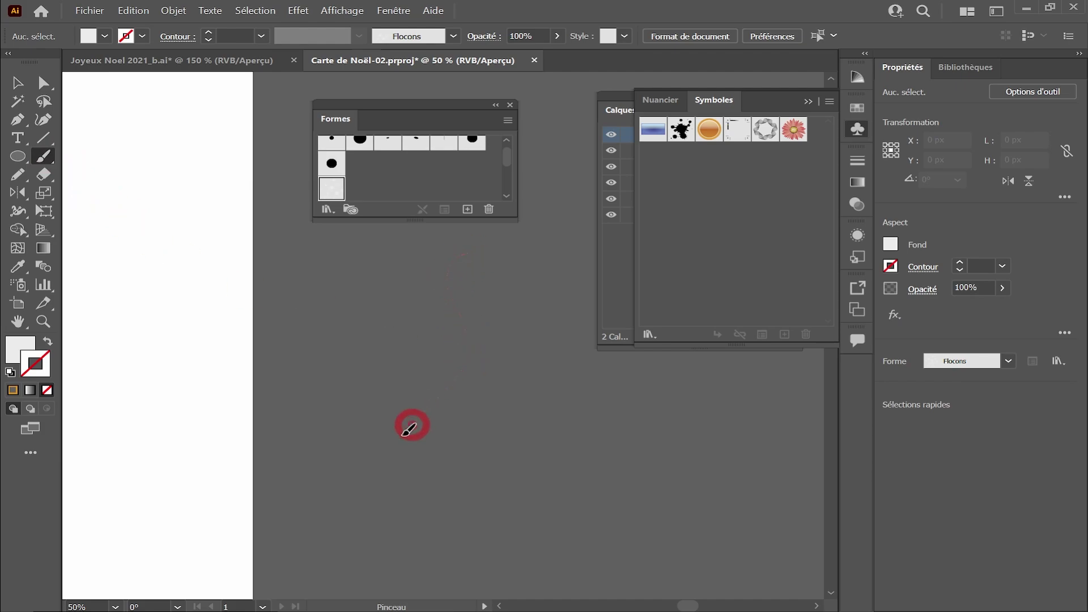
pyautogui.moveTo(412, 429); pyautogui.dragTo(343, 499)
pyautogui.moveTo(430, 102); pyautogui.dragTo(250, 83)
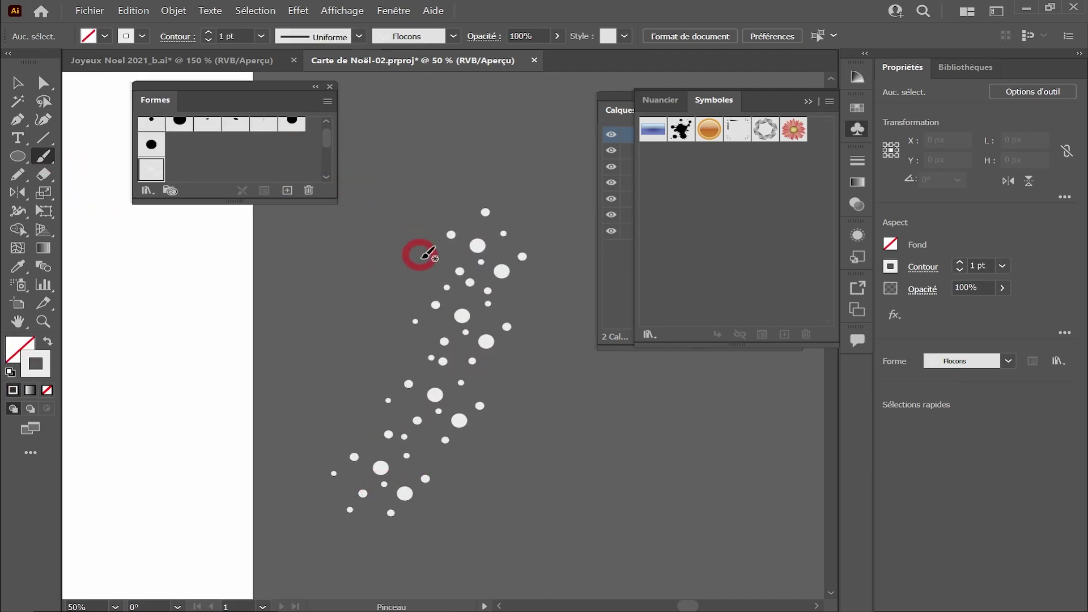
# Open the Flocons brush options and set Taille to Aléatoire, ranging from 50% to 144%
pyautogui.doubleClick(157, 174)
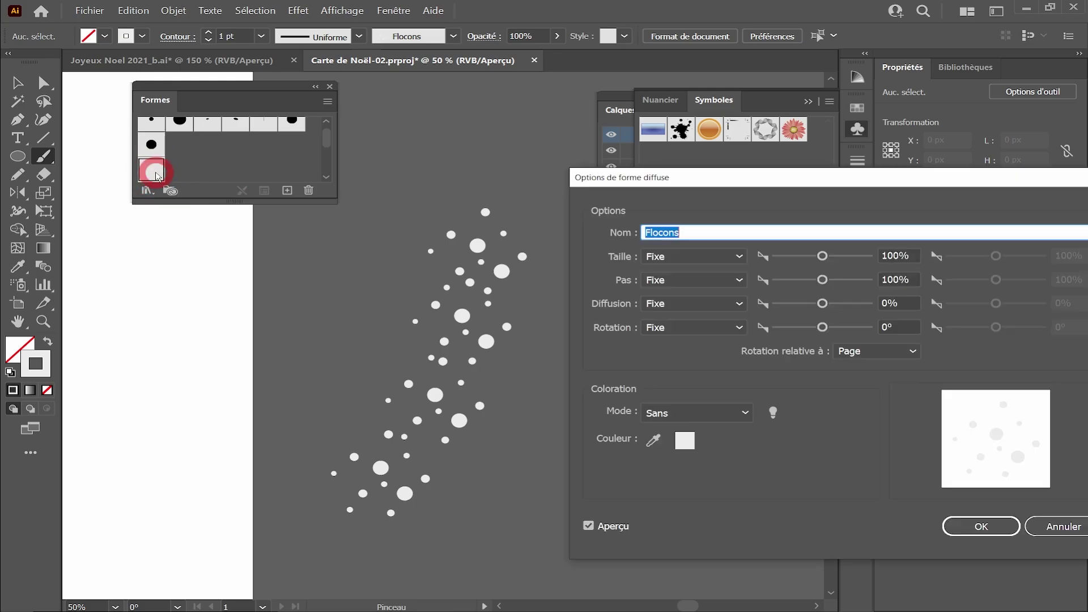
pyautogui.moveTo(715, 185); pyautogui.dragTo(688, 118)
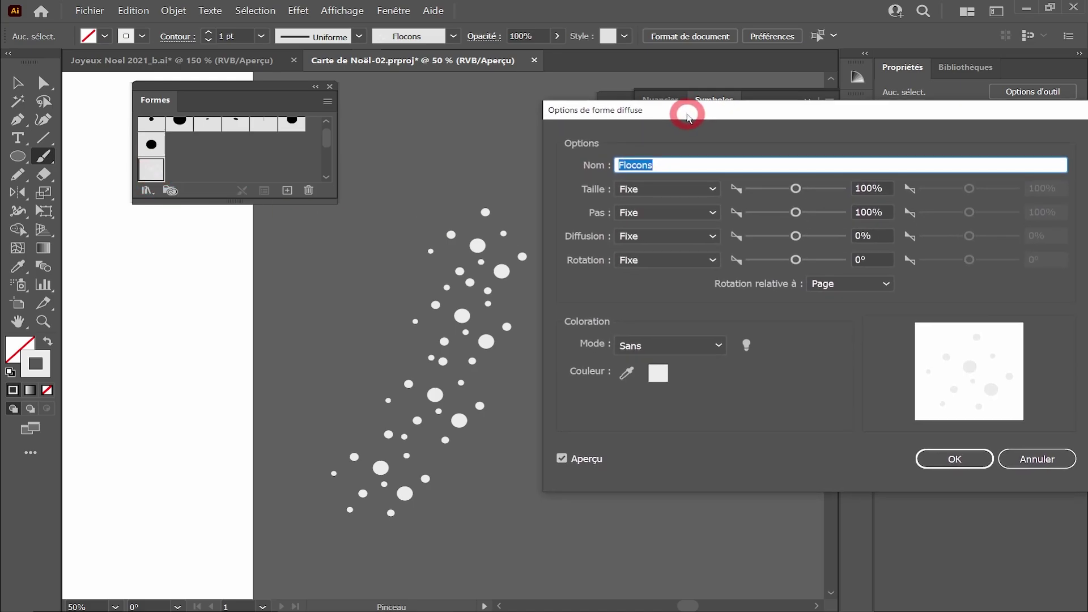
pyautogui.click(711, 190)
pyautogui.click(660, 223)
pyautogui.click(702, 188)
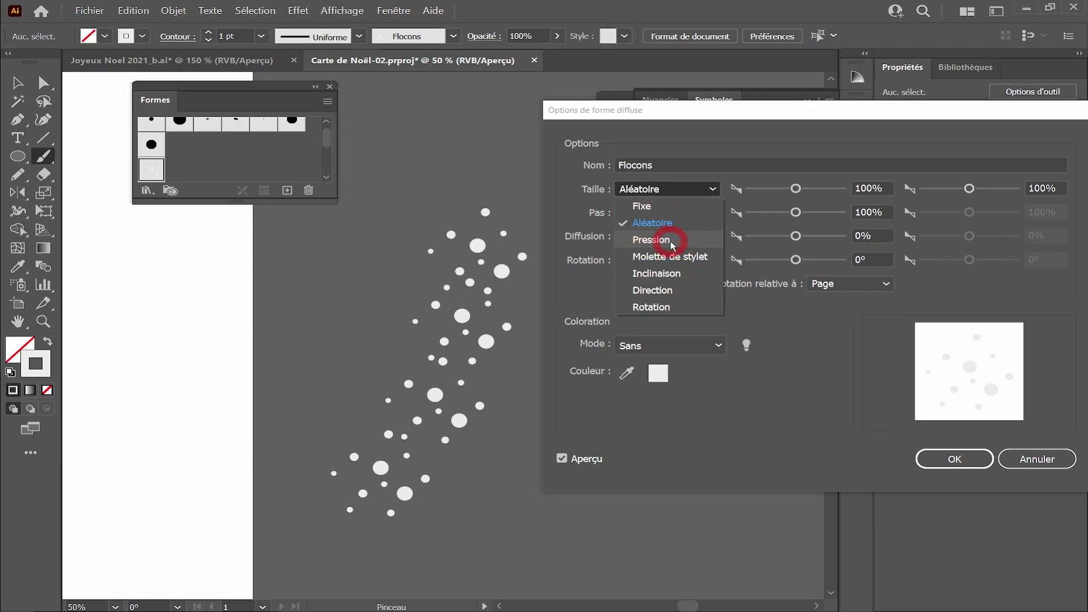
pyautogui.click(796, 189)
pyautogui.moveTo(795, 189); pyautogui.dragTo(778, 189)
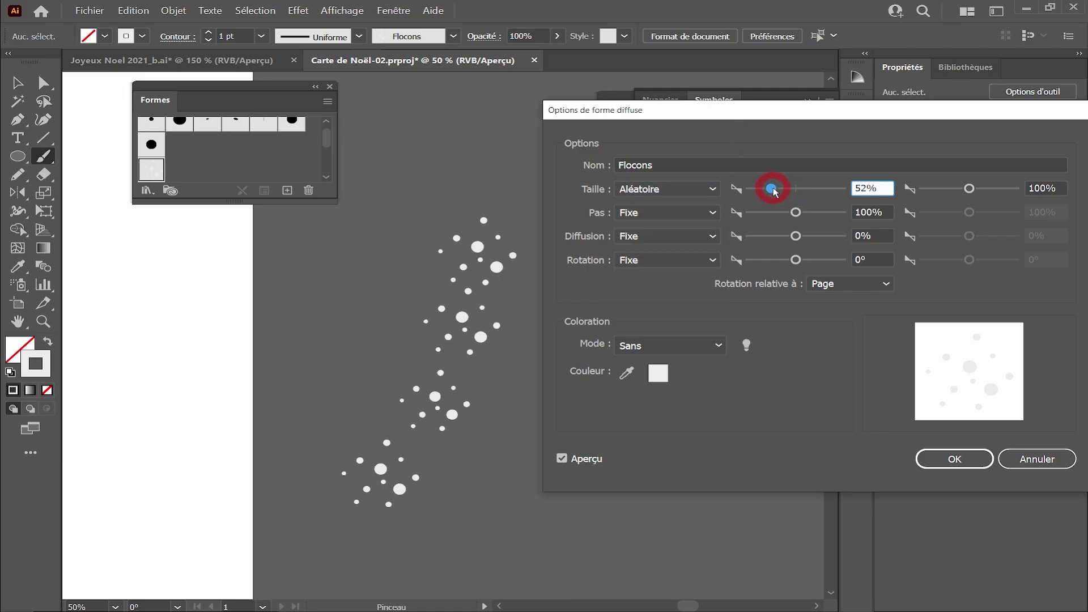
pyautogui.moveTo(773, 191); pyautogui.dragTo(774, 191)
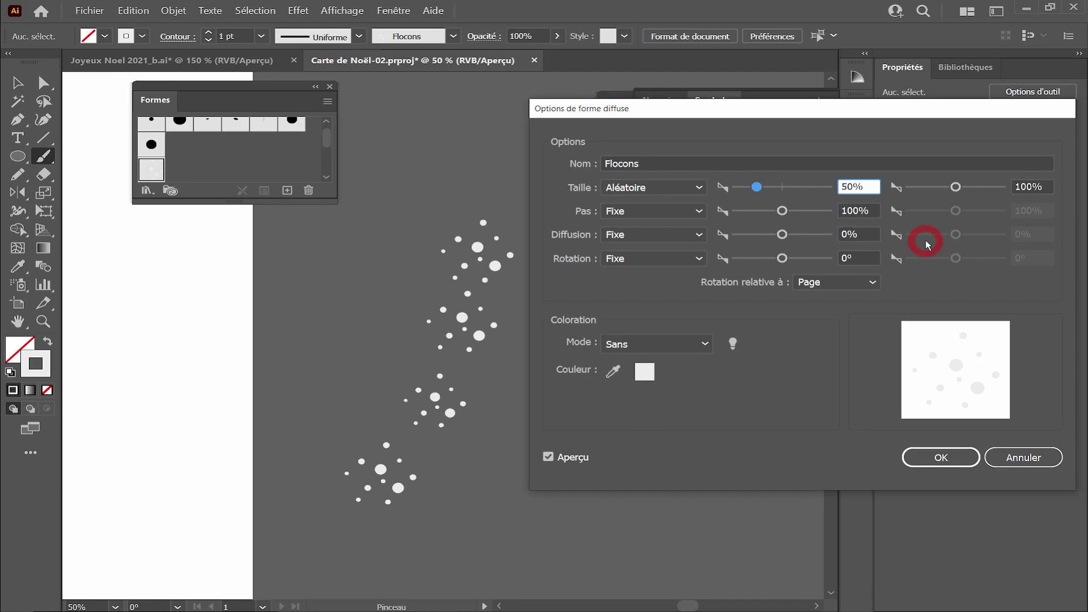
pyautogui.moveTo(955, 187); pyautogui.dragTo(962, 190)
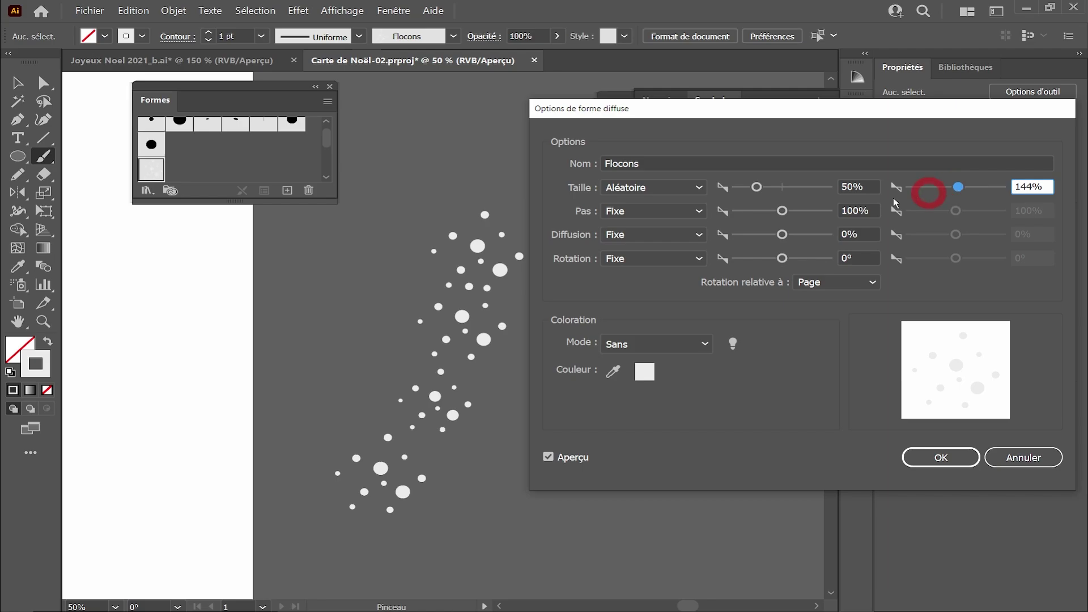
pyautogui.press('space')
pyautogui.press('space')
pyautogui.press('space')
pyautogui.press('space')
pyautogui.press('space')
pyautogui.click(501, 265)
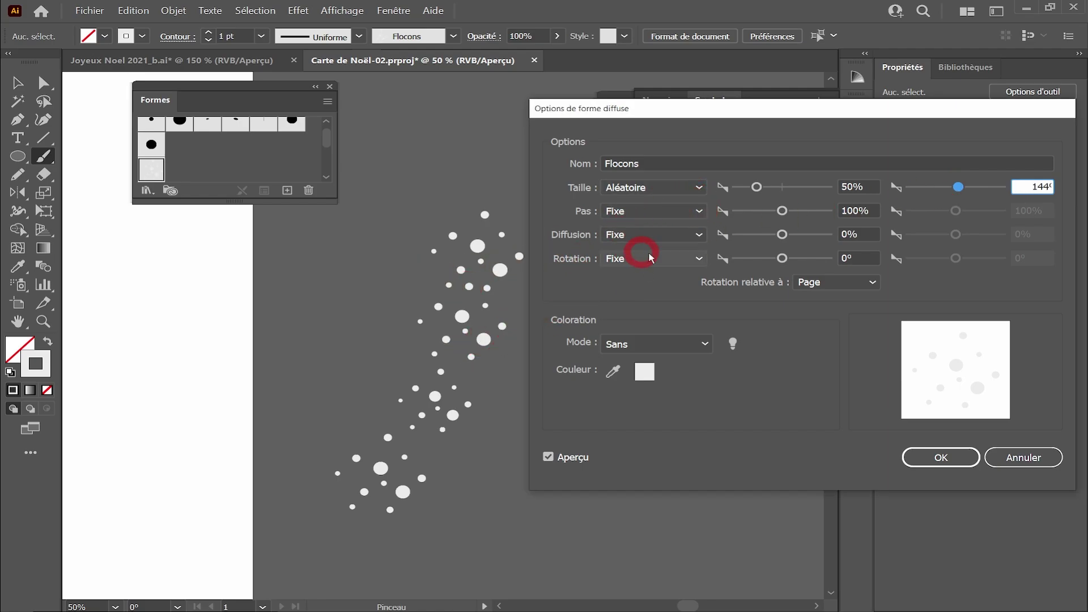
# Set the brush's Rotation to Aléatoire, ranging from 180° to -180°
pyautogui.click(700, 260)
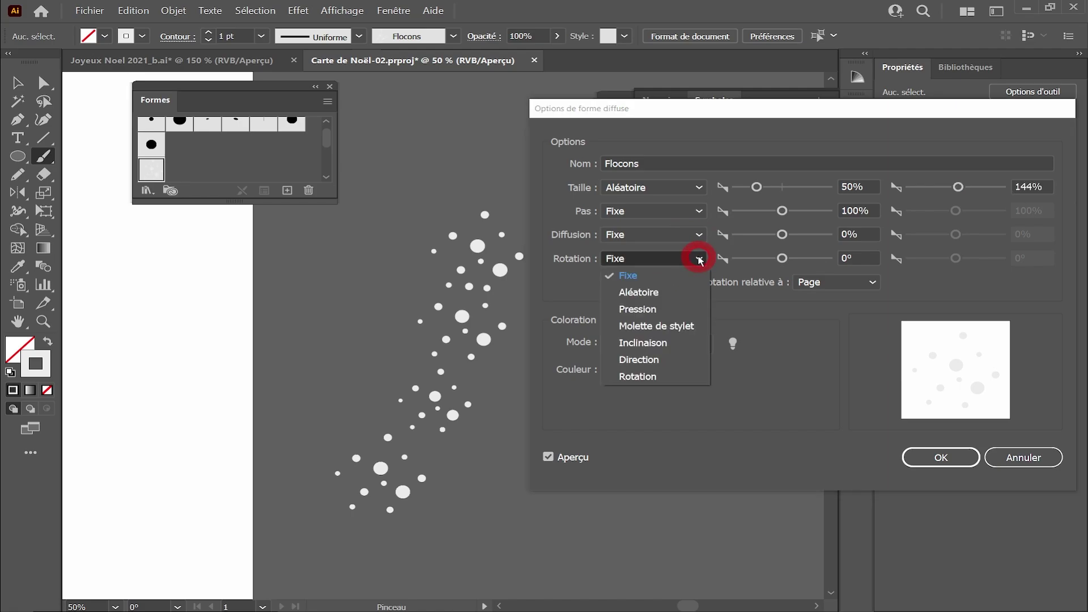
pyautogui.click(669, 291)
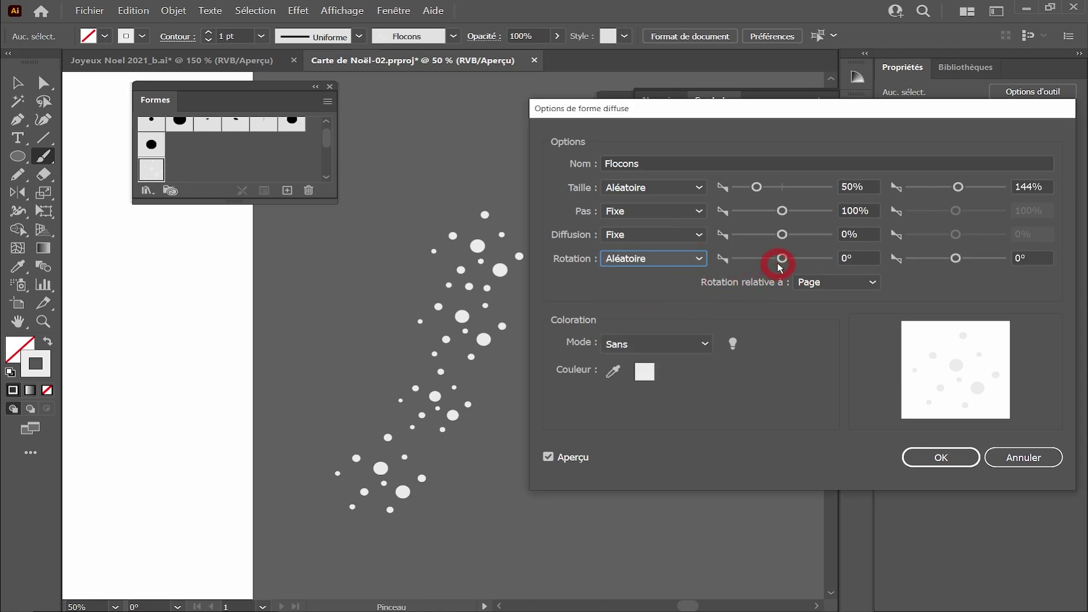
pyautogui.moveTo(782, 258); pyautogui.dragTo(838, 263)
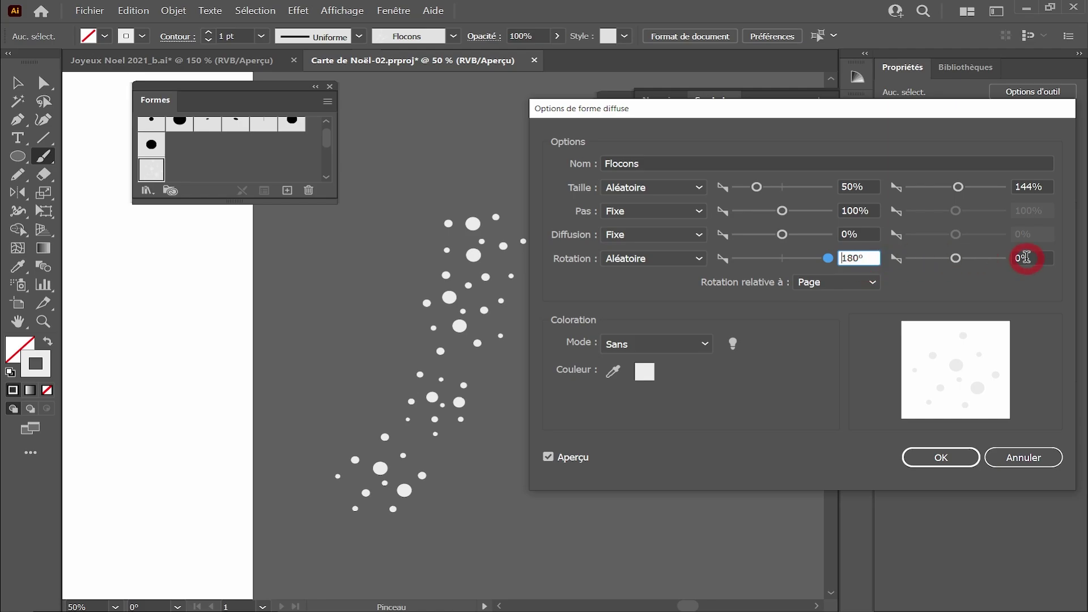
pyautogui.moveTo(956, 258); pyautogui.dragTo(867, 260)
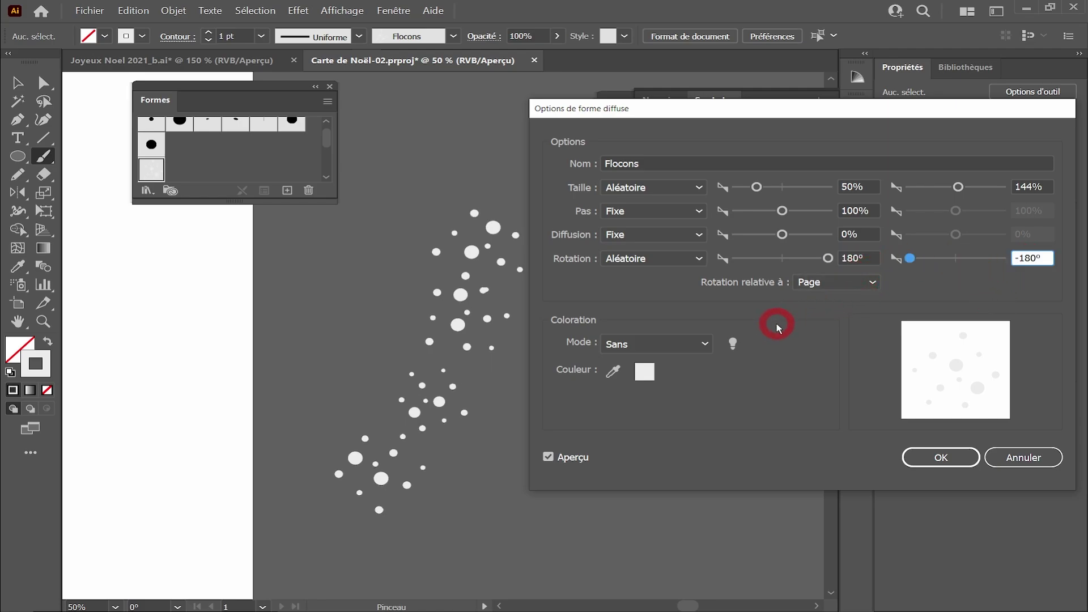
# Set the brush's Pas to Aléatoire, ranging from 60% to 100%
pyautogui.click(694, 211)
pyautogui.click(658, 245)
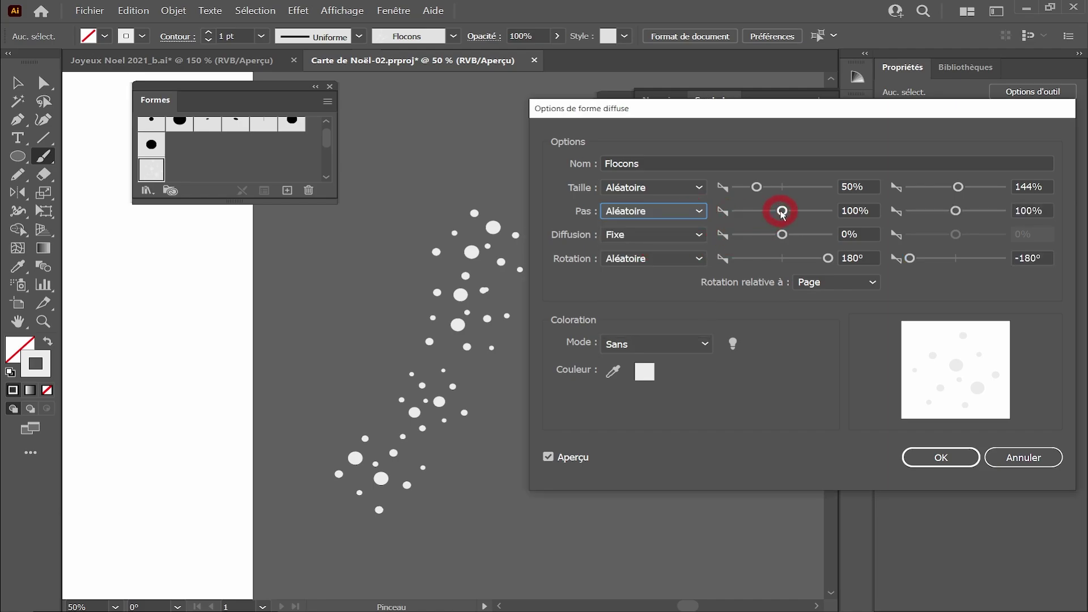
pyautogui.moveTo(782, 212); pyautogui.dragTo(764, 213)
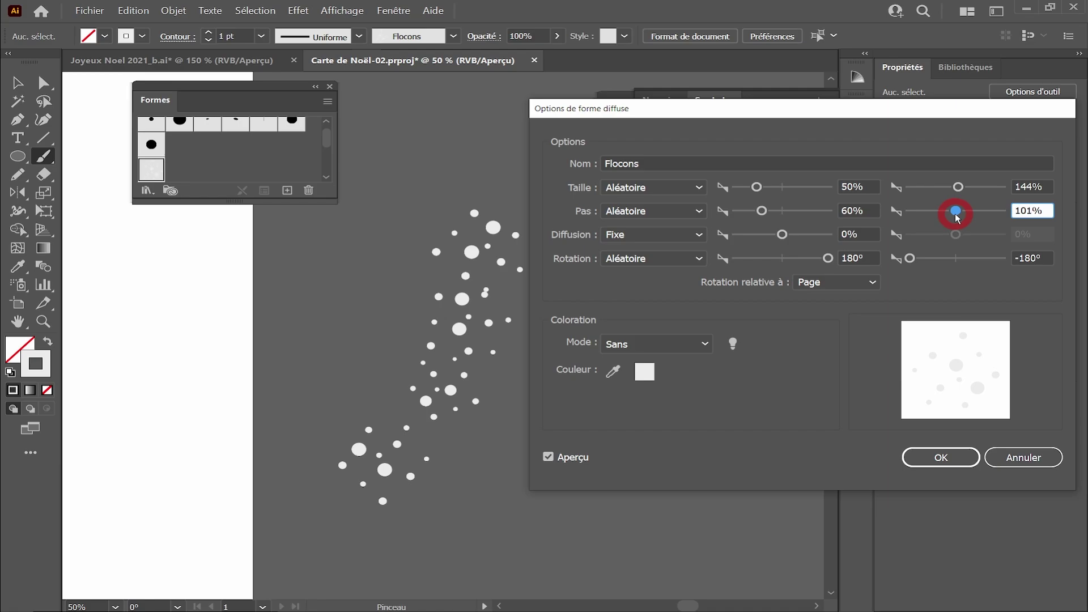
pyautogui.moveTo(955, 214); pyautogui.dragTo(954, 220)
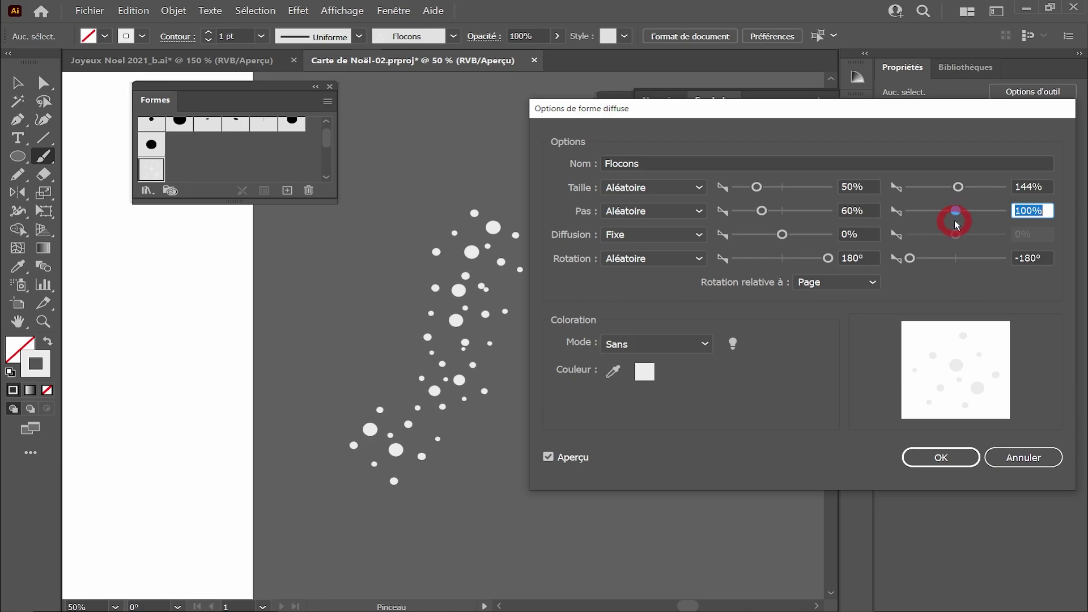
# Set the brush's Diffusion to Aléatoire with values 20% and -20%, and apply the brush options to the existing strokes
pyautogui.click(699, 236)
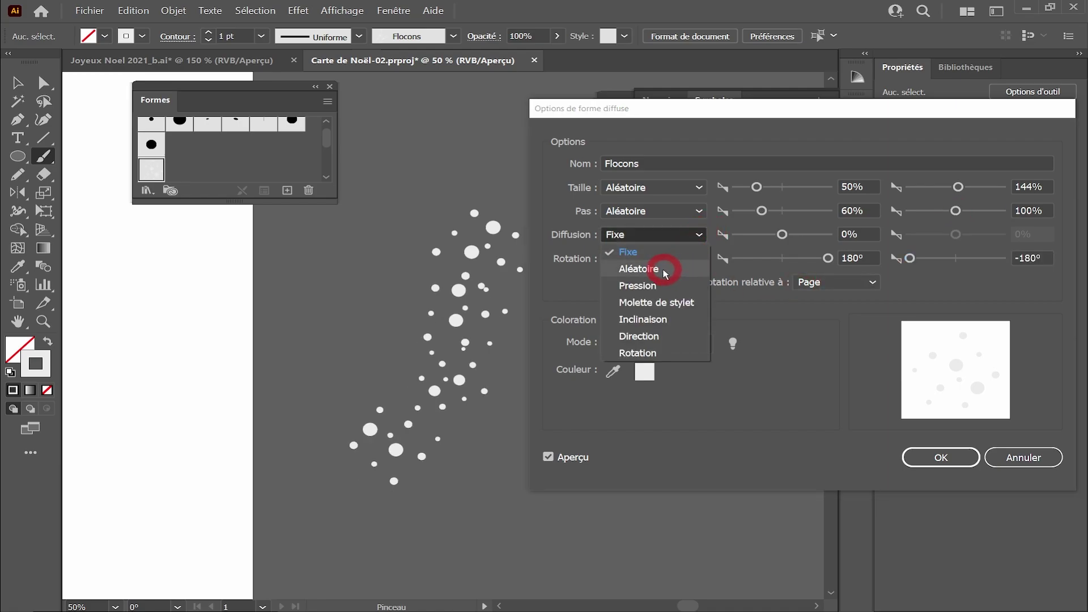
pyautogui.click(662, 274)
pyautogui.moveTo(781, 236); pyautogui.dragTo(784, 238)
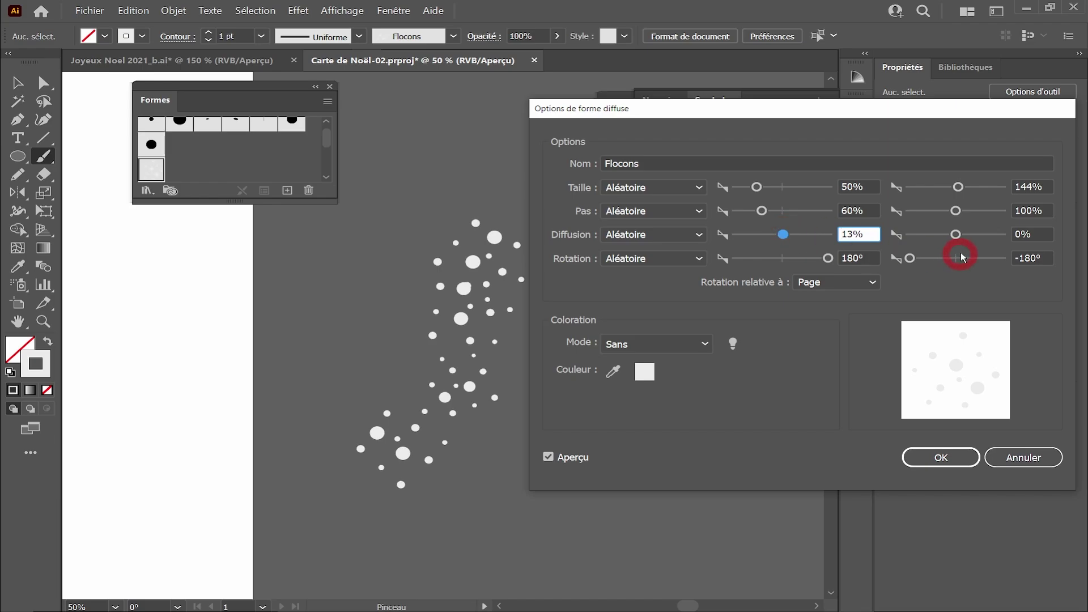
pyautogui.moveTo(958, 237); pyautogui.dragTo(952, 235)
pyautogui.click(758, 235)
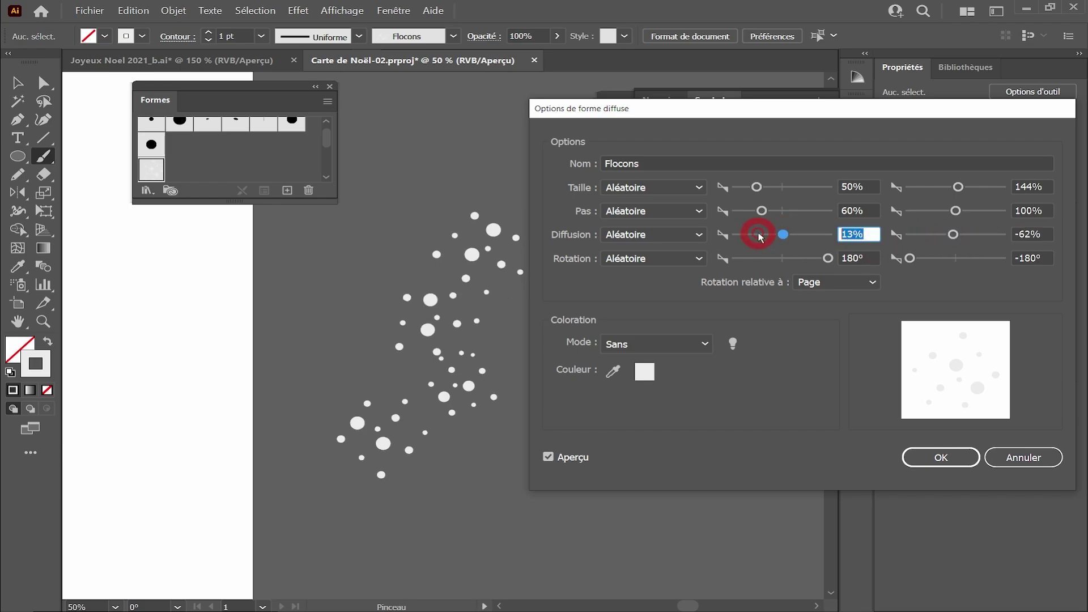
pyautogui.write('20')
pyautogui.press('Tab')
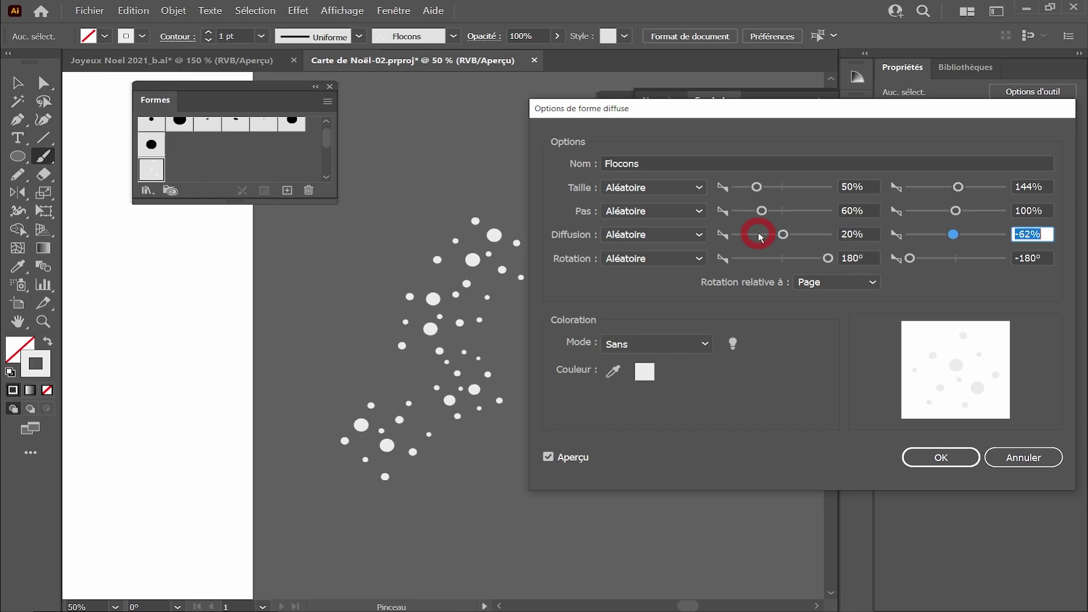
pyautogui.write('-20')
pyautogui.press('Tab')
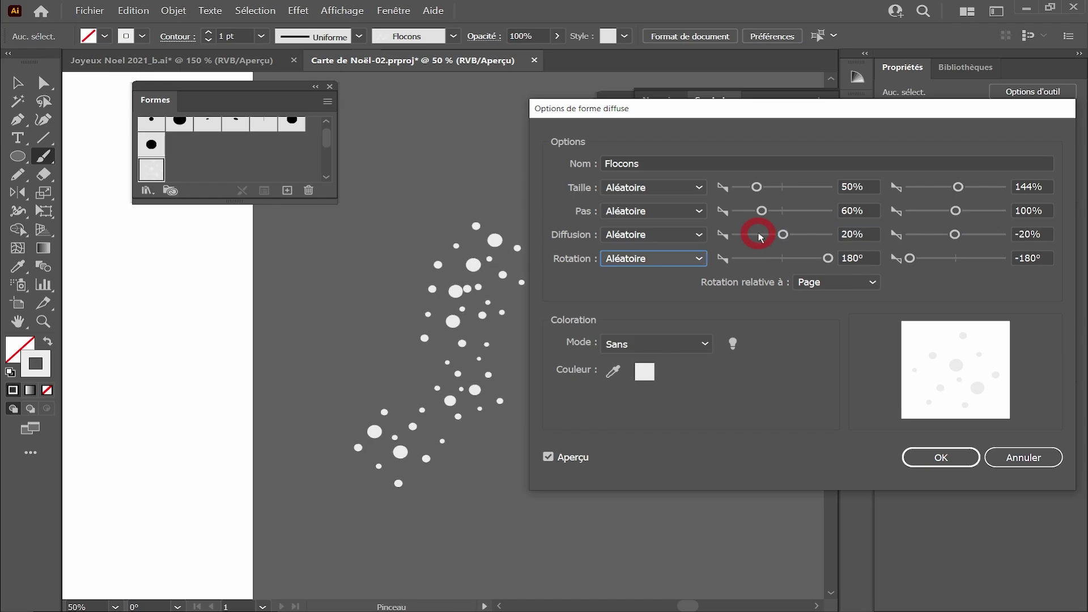
pyautogui.click(940, 457)
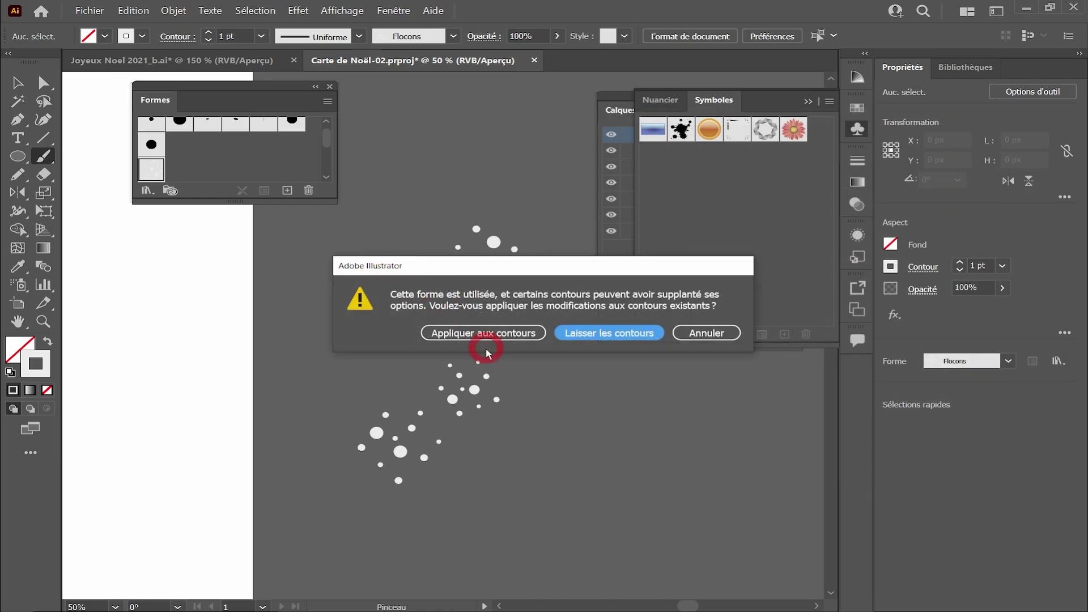
pyautogui.click(479, 332)
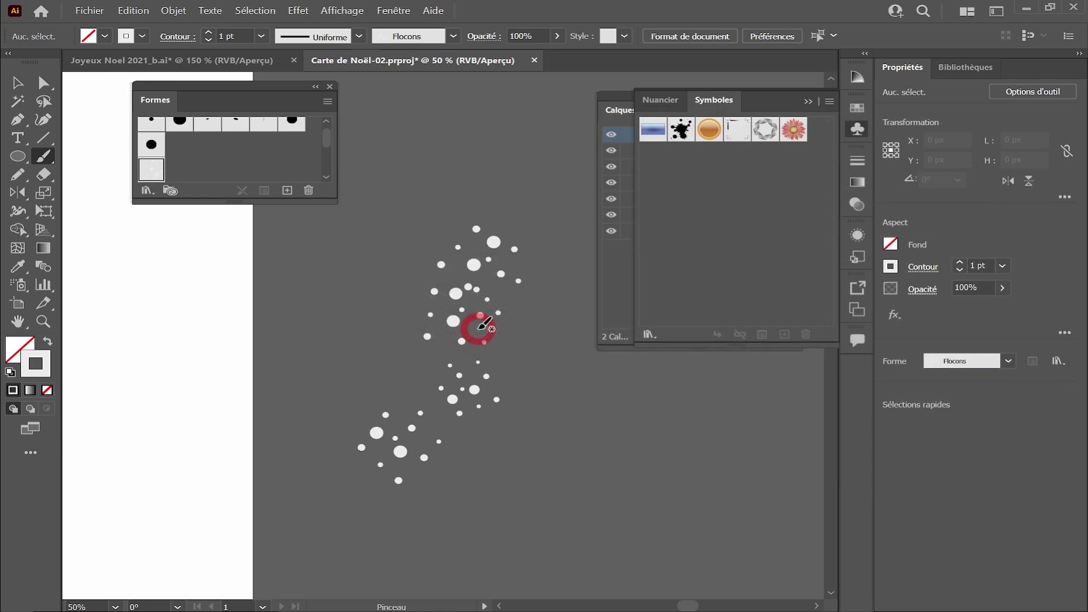
# Paint several more test strokes of snowflakes in the empty area beside the artboard
pyautogui.hotkey('ctrl', '-')
pyautogui.moveTo(483, 230)
pyautogui.mouseDown()
pyautogui.moveTo(497, 444)
pyautogui.moveTo(479, 388)
pyautogui.moveTo(554, 319)
pyautogui.moveTo(616, 498)
pyautogui.moveTo(395, 255)
pyautogui.mouseUp()
pyautogui.hotkey('ctrl', '-')
pyautogui.moveTo(494, 337)
pyautogui.mouseDown()
pyautogui.moveTo(422, 350)
pyautogui.moveTo(452, 432)
pyautogui.moveTo(530, 268)
pyautogui.moveTo(507, 451)
pyautogui.moveTo(528, 343)
pyautogui.moveTo(484, 437)
pyautogui.moveTo(409, 391)
pyautogui.mouseUp()
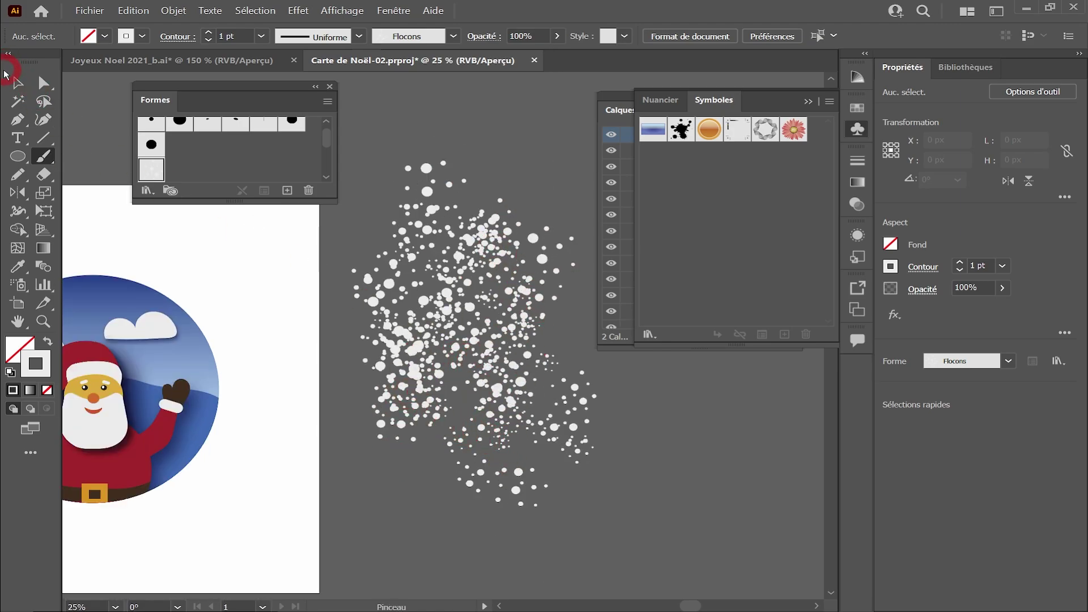
# Select all the test snowflake strokes beside the artboard and delete them
pyautogui.click(18, 83)
pyautogui.moveTo(364, 154)
pyautogui.mouseDown()
pyautogui.moveTo(534, 479)
pyautogui.moveTo(628, 549)
pyautogui.mouseUp()
pyautogui.press('Delete')
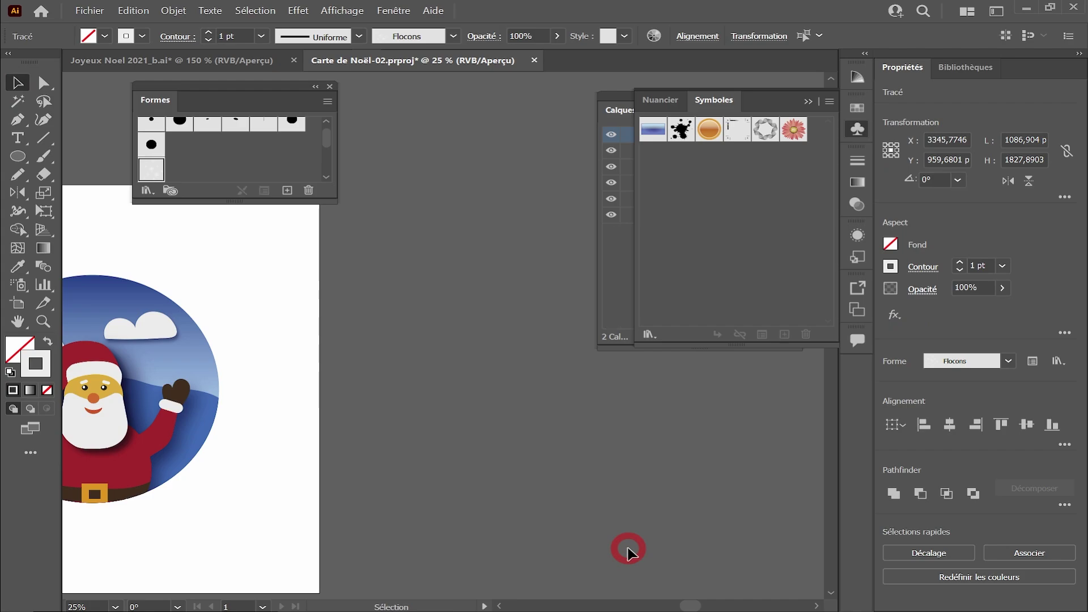
# On the Décors layer, paint six Flocons brush strokes of falling snow over the Santa Claus oval
pyautogui.moveTo(318, 387); pyautogui.dragTo(561, 359)
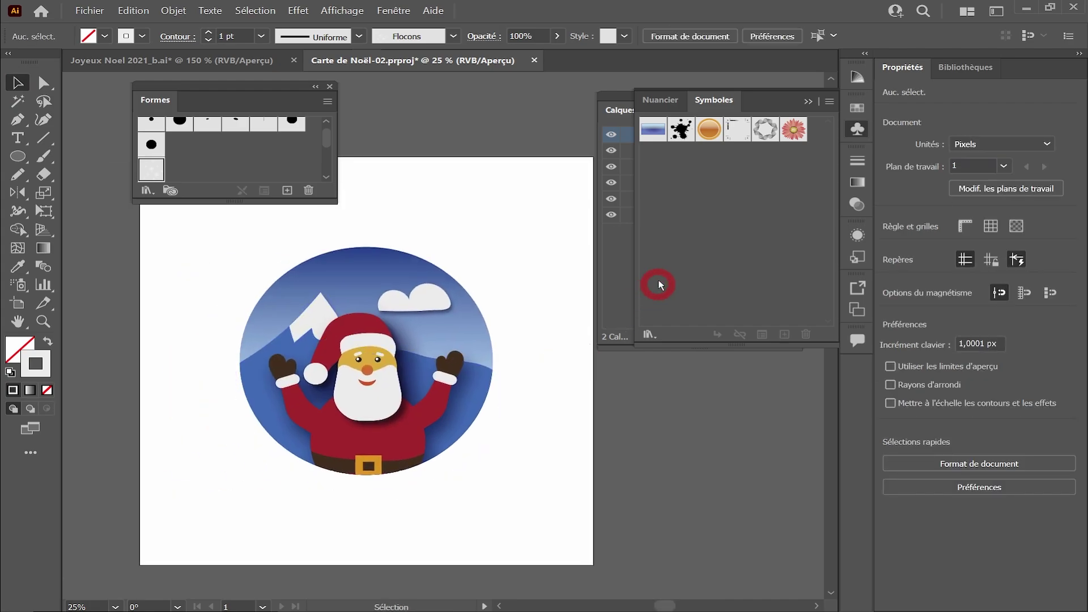
pyautogui.click(625, 281)
pyautogui.click(766, 153)
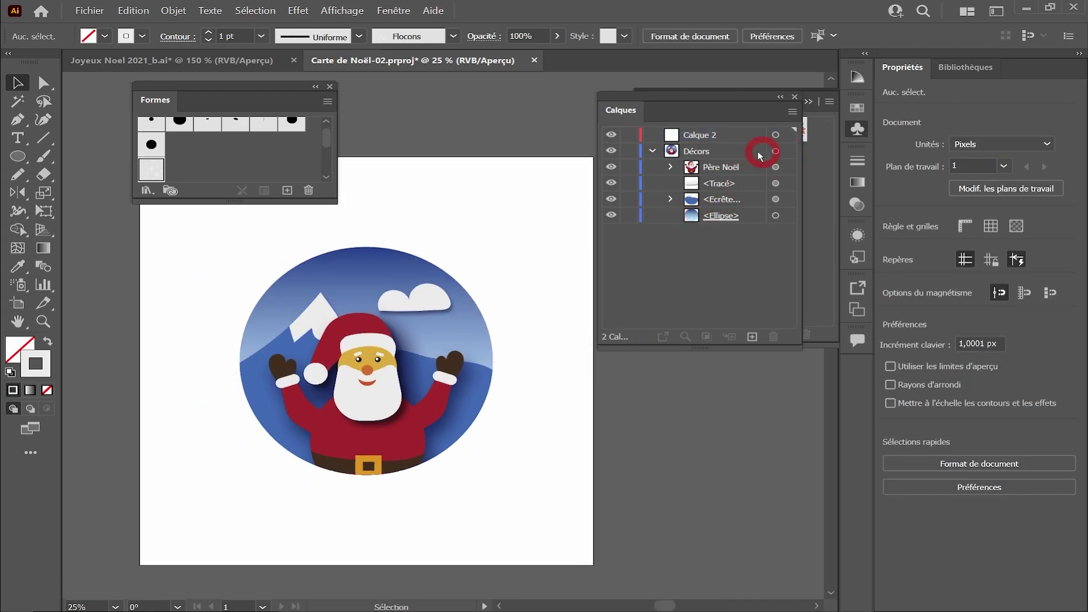
pyautogui.click(414, 344)
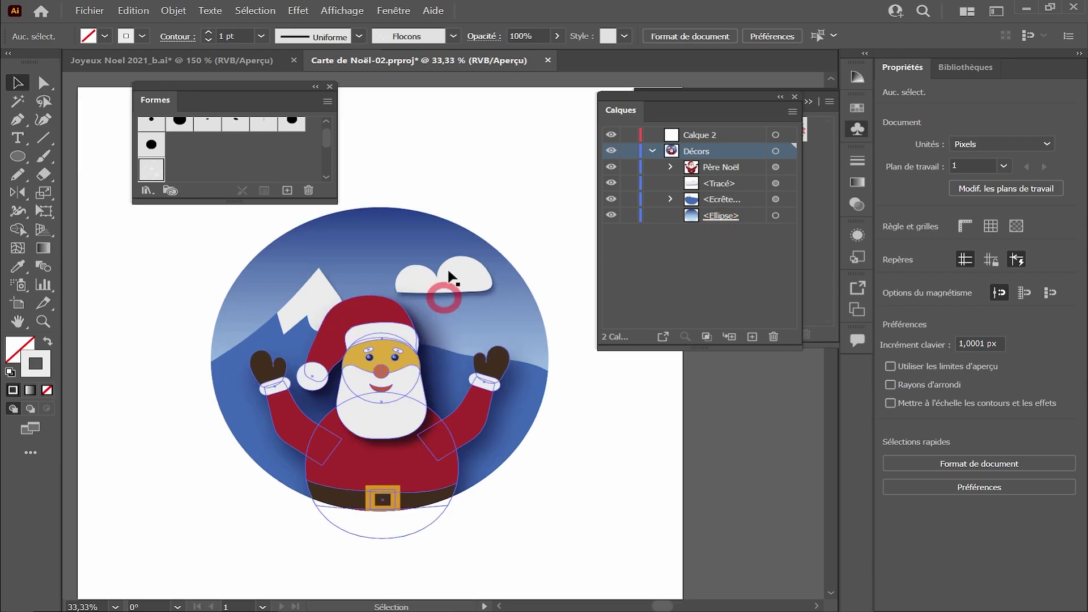
pyautogui.click(43, 156)
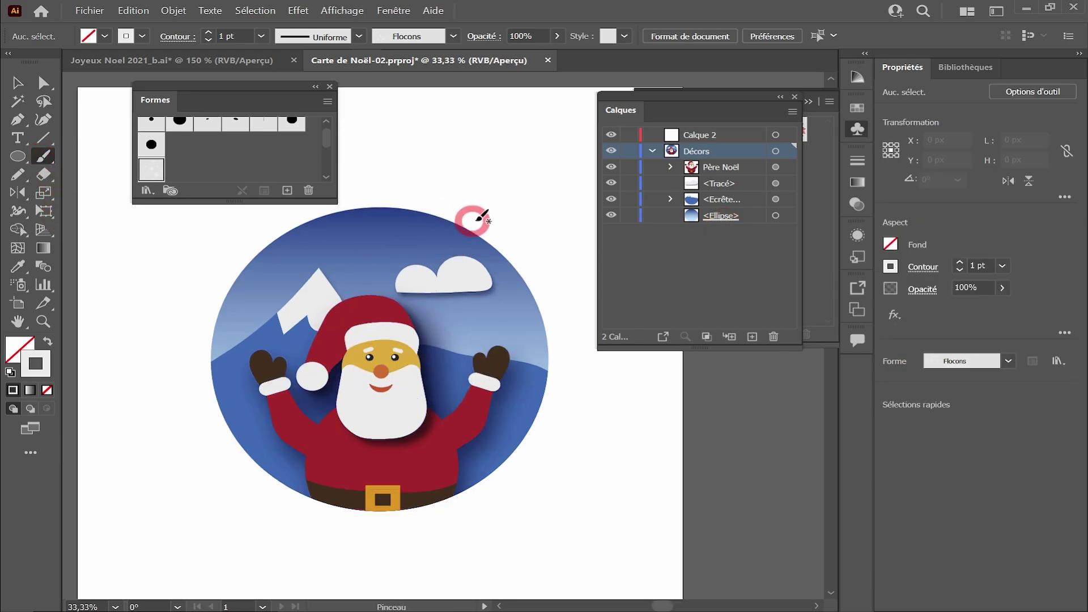
pyautogui.moveTo(470, 226)
pyautogui.mouseDown()
pyautogui.moveTo(468, 214)
pyautogui.moveTo(478, 371)
pyautogui.mouseUp()
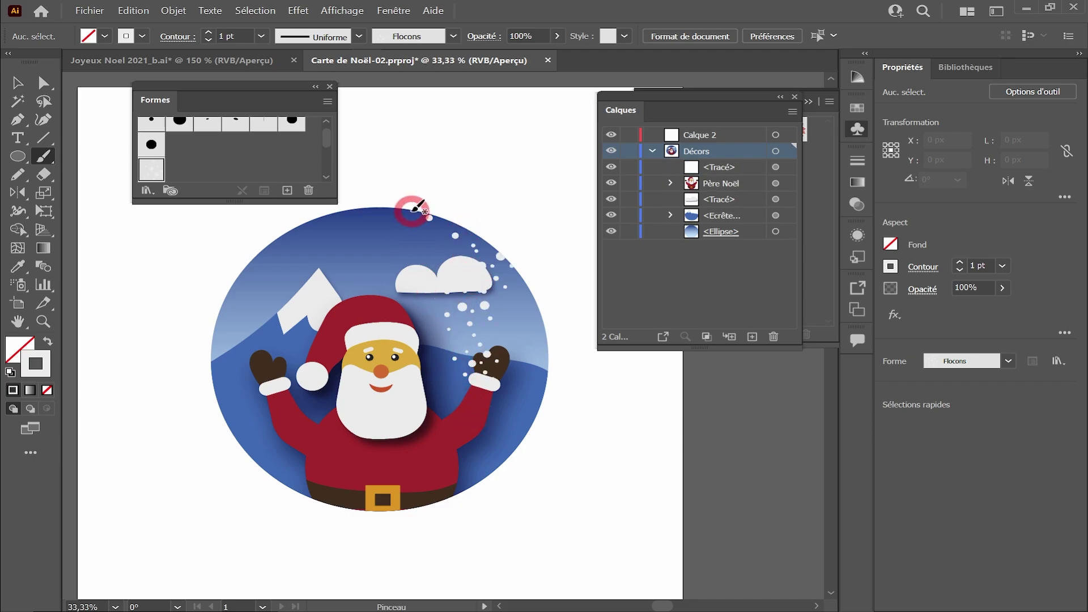
pyautogui.moveTo(410, 208)
pyautogui.mouseDown()
pyautogui.moveTo(369, 333)
pyautogui.moveTo(378, 400)
pyautogui.mouseUp()
pyautogui.moveTo(285, 232); pyautogui.dragTo(283, 397)
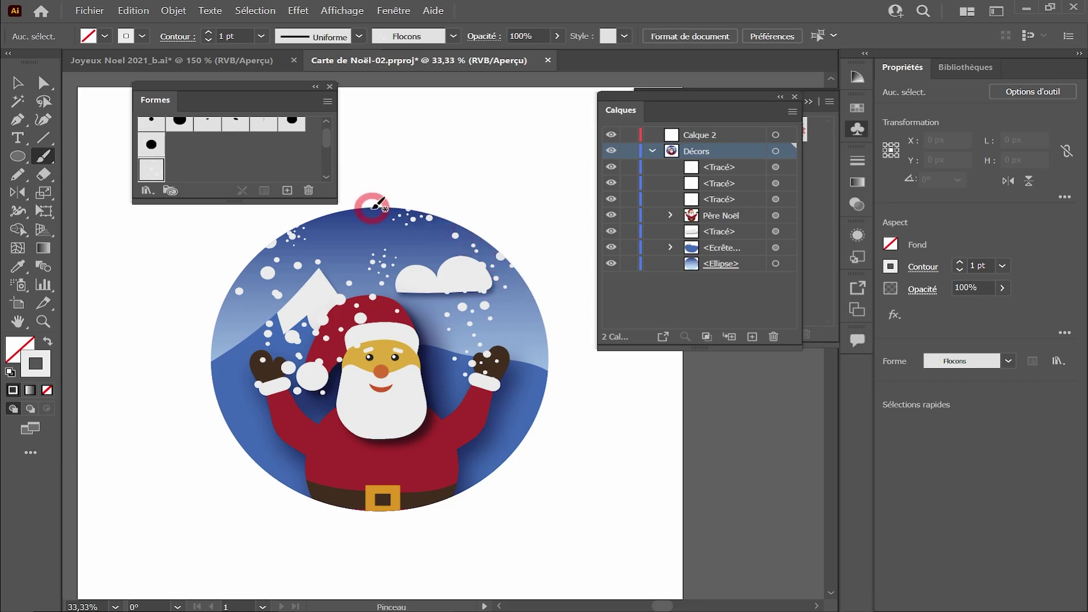
pyautogui.moveTo(370, 210); pyautogui.dragTo(329, 346)
pyautogui.moveTo(268, 249); pyautogui.dragTo(289, 412)
pyautogui.moveTo(447, 246)
pyautogui.mouseDown()
pyautogui.moveTo(424, 354)
pyautogui.moveTo(433, 466)
pyautogui.mouseUp()
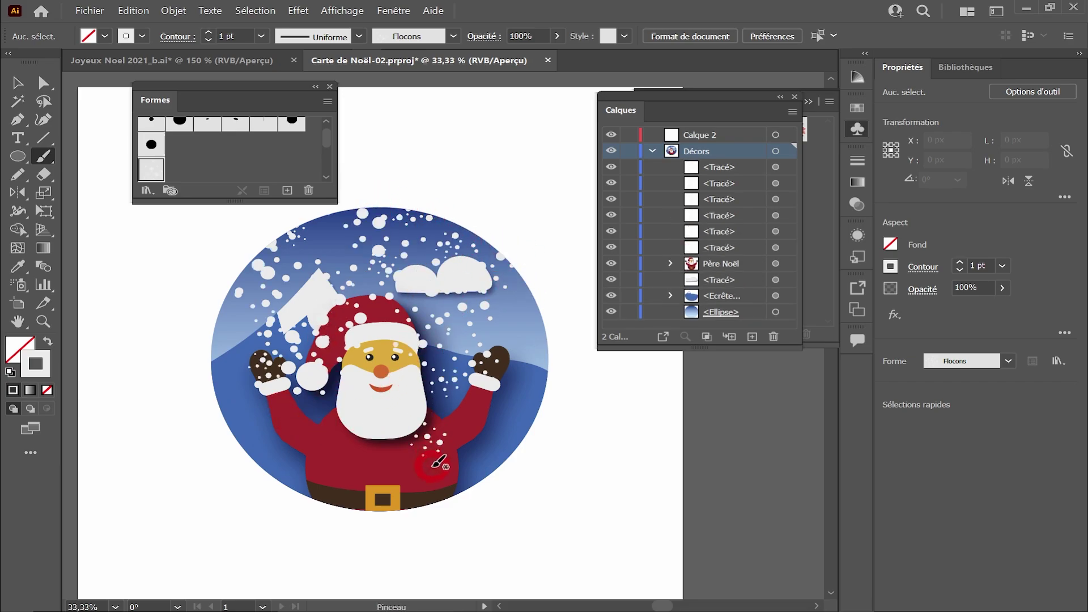
# Group the six painted snow strokes on the Décors layer and rename the group Neige
pyautogui.click(745, 168)
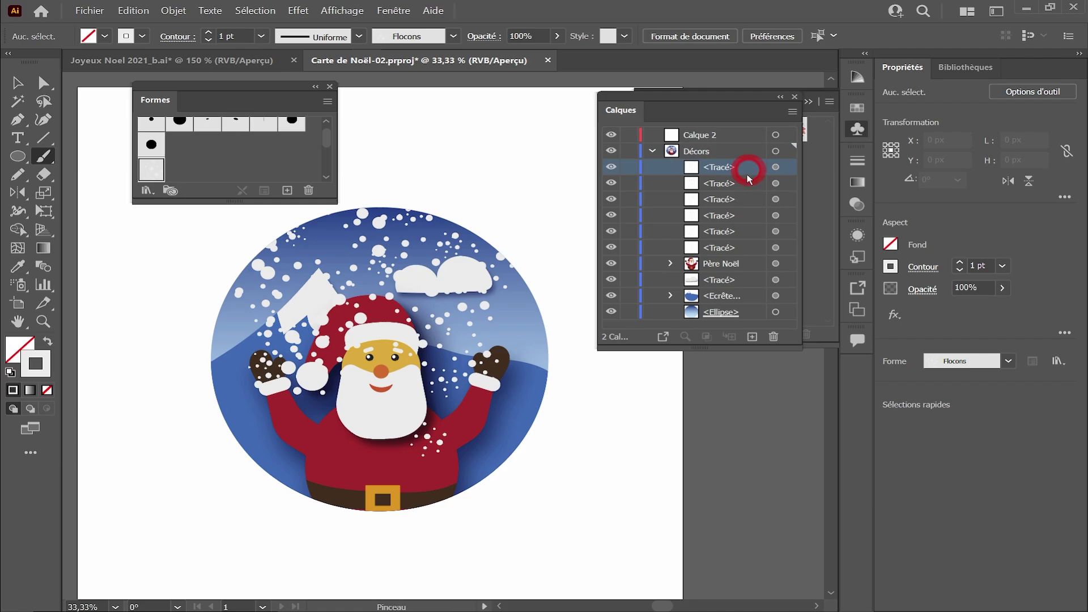
pyautogui.keyDown('shift'); pyautogui.click(746, 249); pyautogui.keyUp('shift')
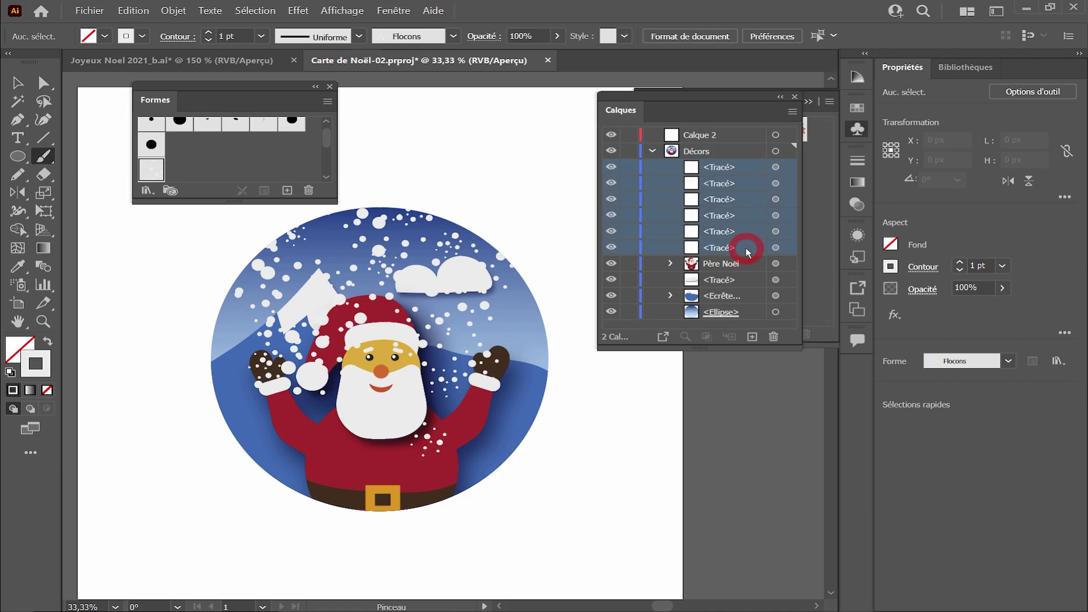
pyautogui.moveTo(786, 171); pyautogui.dragTo(786, 249)
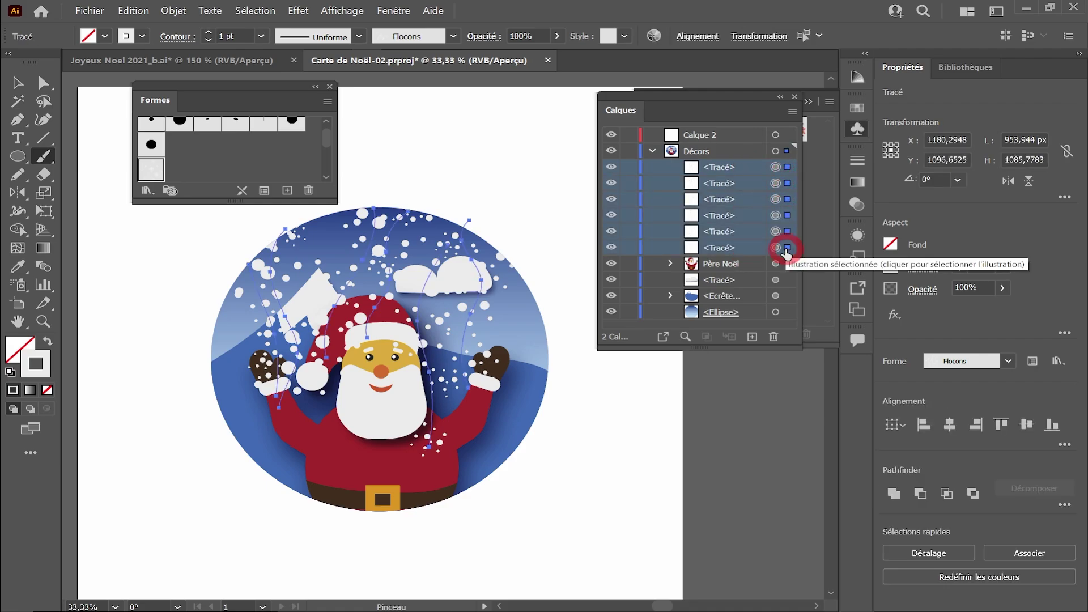
pyautogui.hotkey('ctrl', 'g')
pyautogui.doubleClick(728, 167)
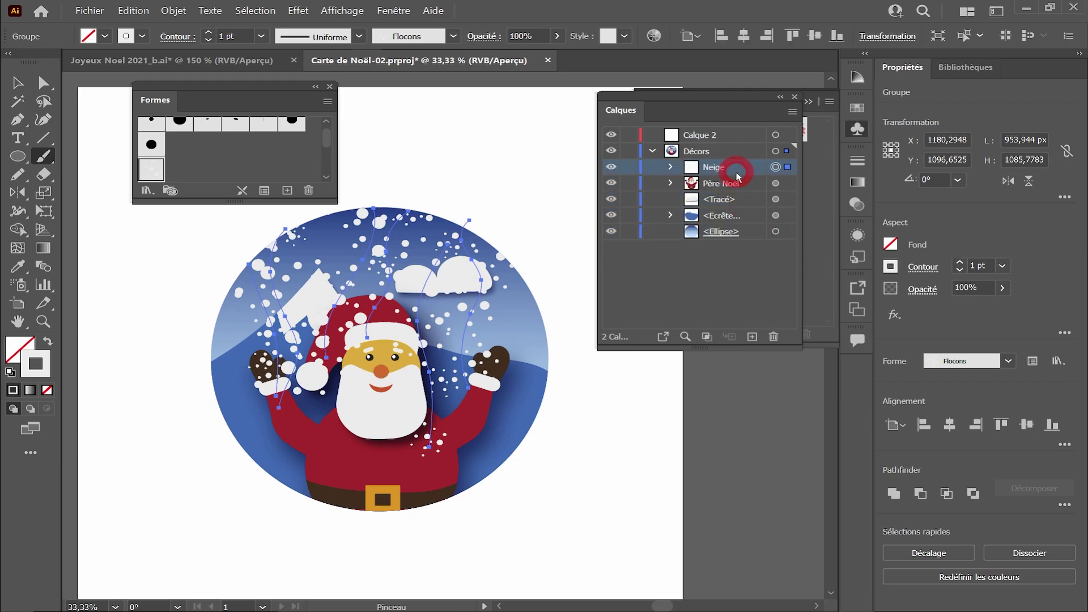
# Place the Neige group directly below the Père Noël group in the layer order and deselect everything
pyautogui.moveTo(737, 174); pyautogui.dragTo(733, 182)
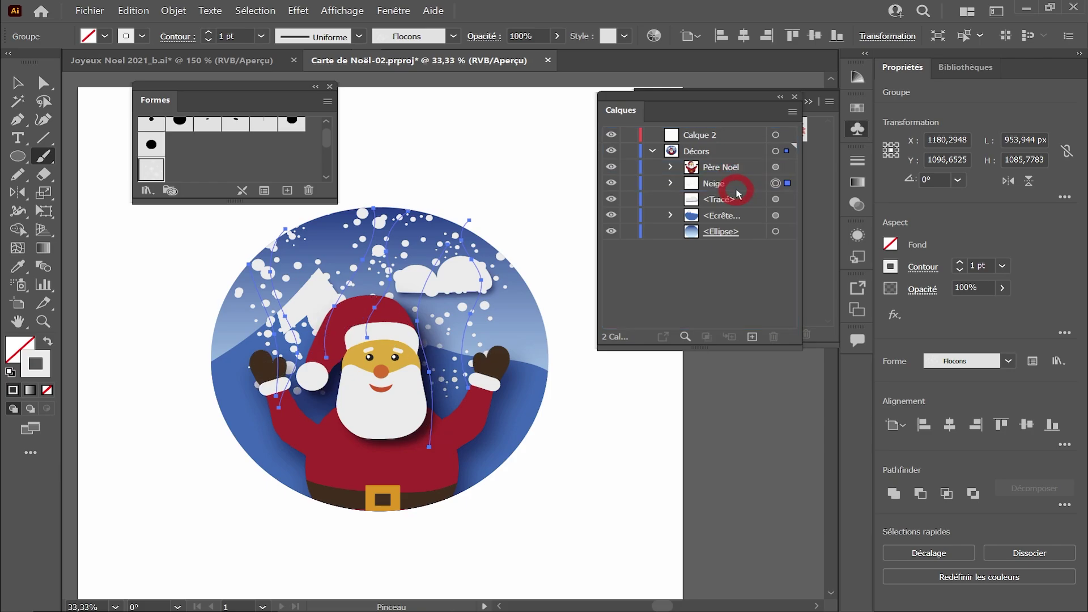
pyautogui.keyDown('ctrl'); pyautogui.click(90, 146); pyautogui.keyUp('ctrl')
pyautogui.keyDown('ctrl'); pyautogui.keyDown('alt'); pyautogui.click(526, 245); pyautogui.keyUp('alt'); pyautogui.keyUp('ctrl')
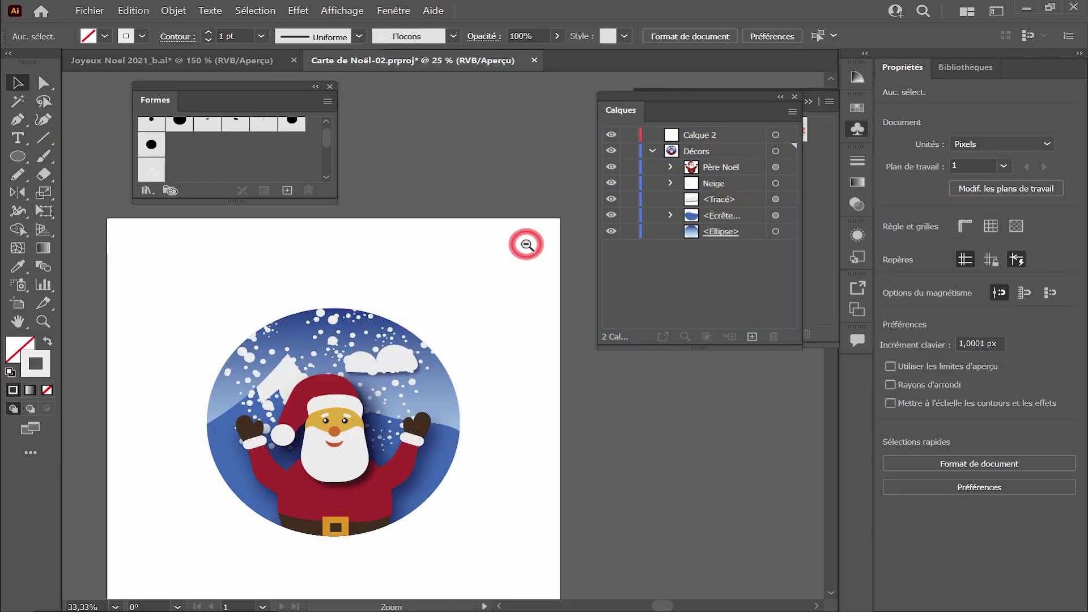
pyautogui.keyDown('ctrl'); pyautogui.click(437, 308); pyautogui.keyUp('ctrl')
pyautogui.moveTo(440, 314); pyautogui.dragTo(509, 247)
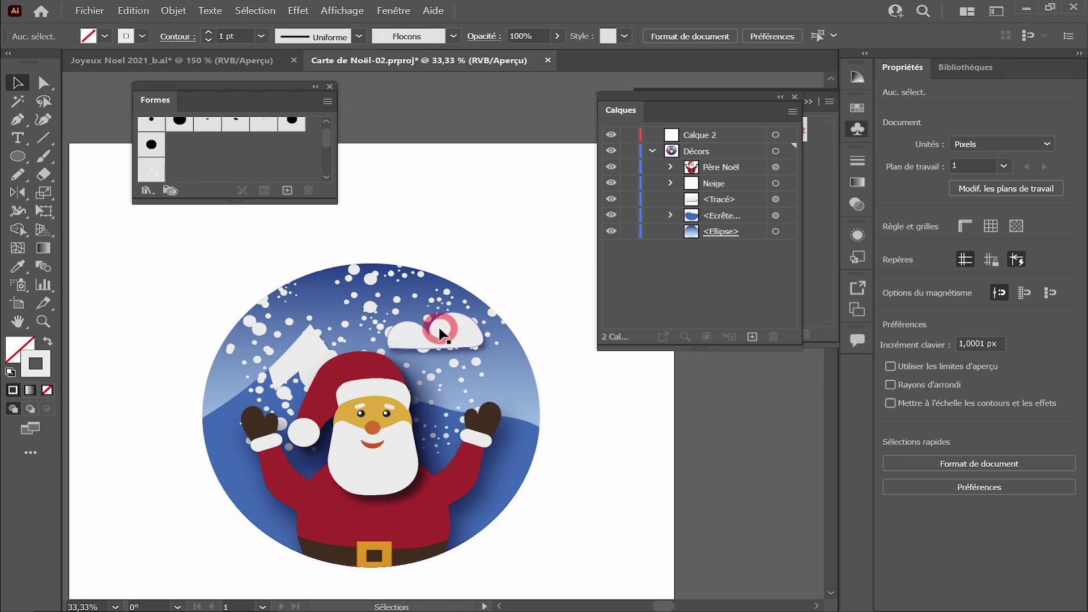
# Fill the cloud path with the grey swatch C=0 M=0 J=0 N=30
pyautogui.click(775, 199)
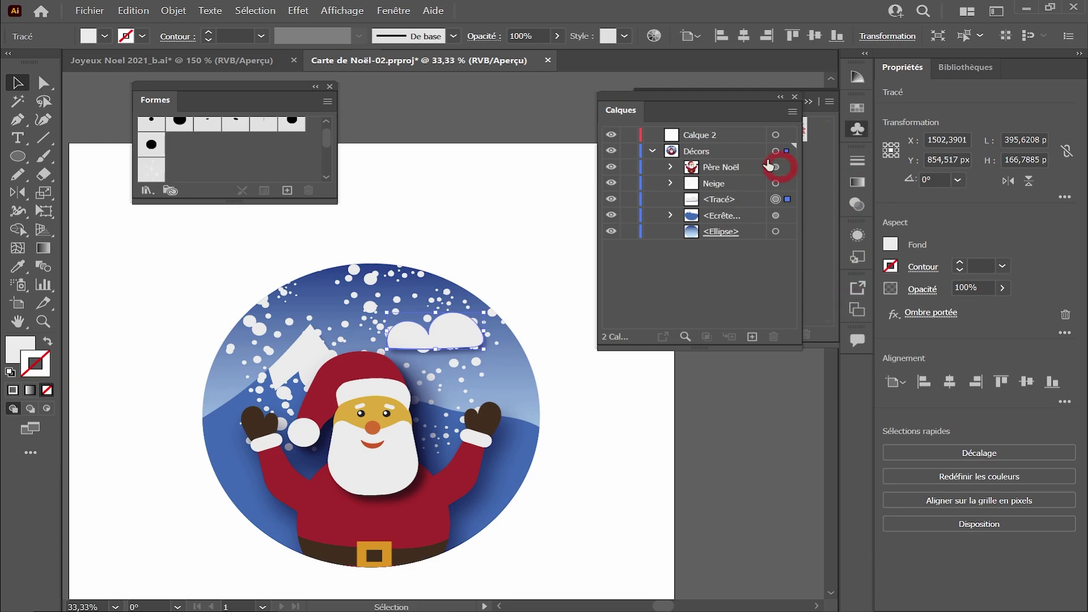
pyautogui.click(104, 36)
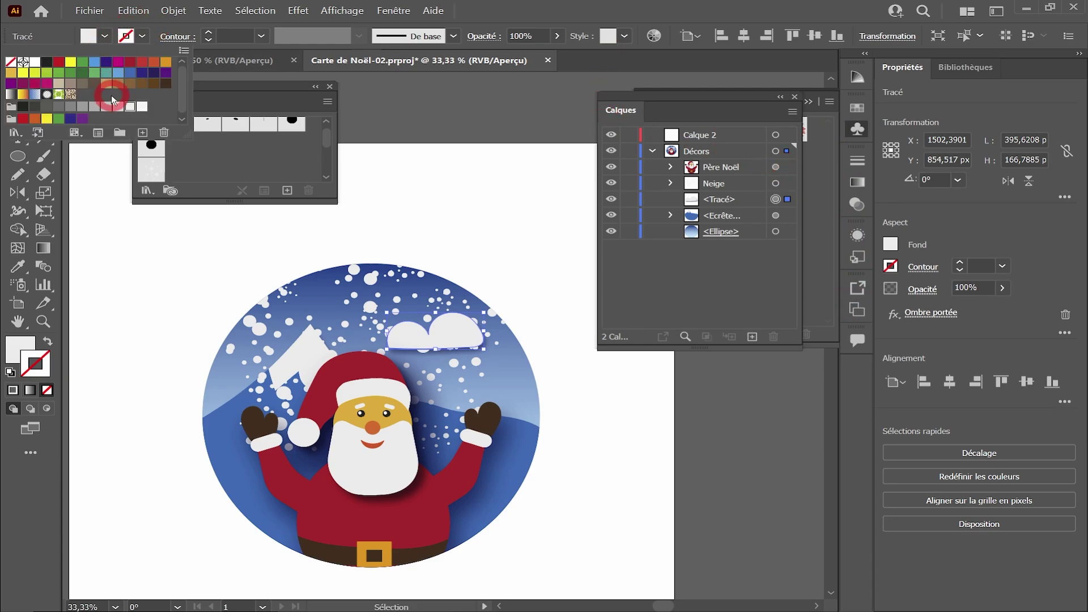
pyautogui.click(106, 106)
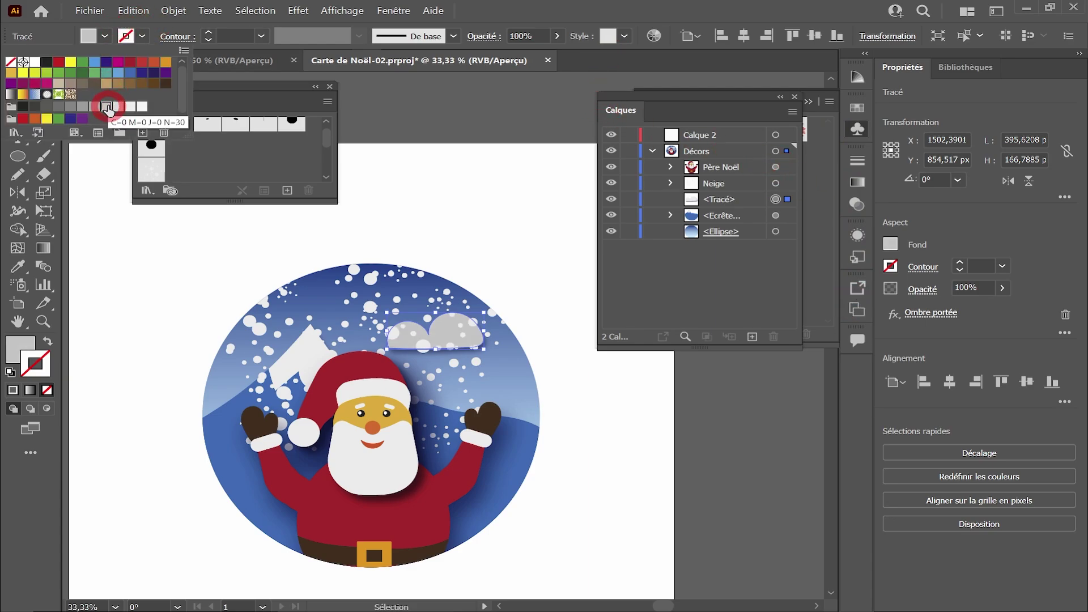
pyautogui.click(498, 194)
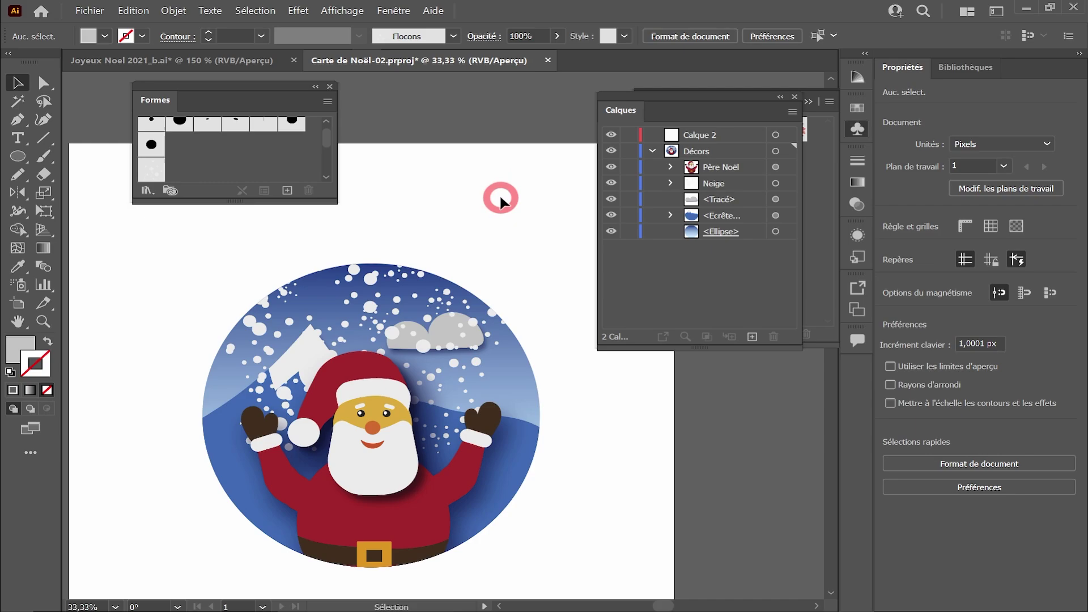
pyautogui.click(792, 199)
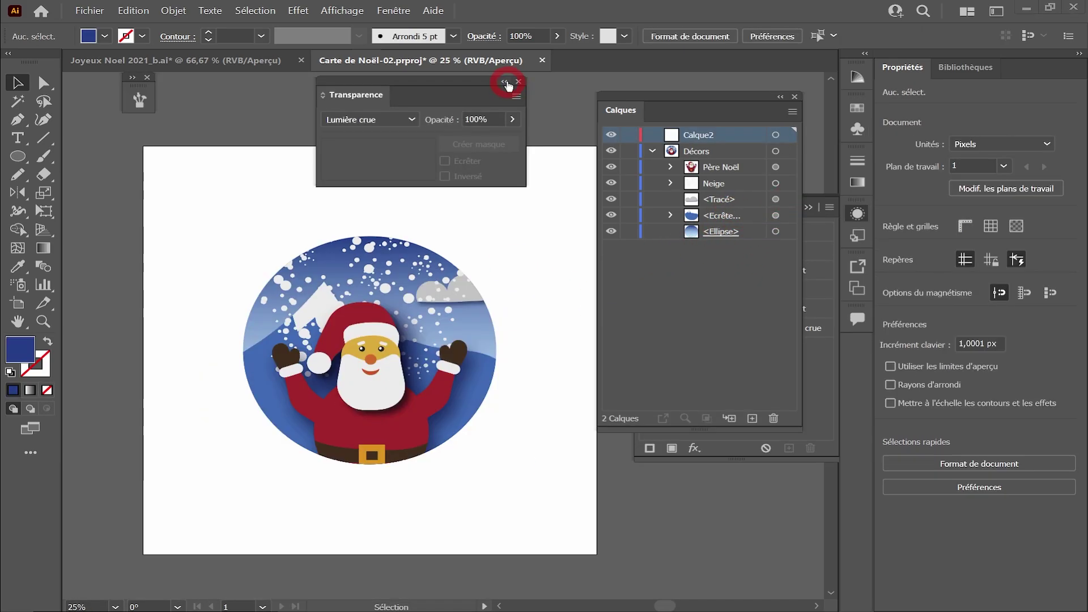
# Create a new layer, place it beneath Décors and name it Fond
pyautogui.click(503, 85)
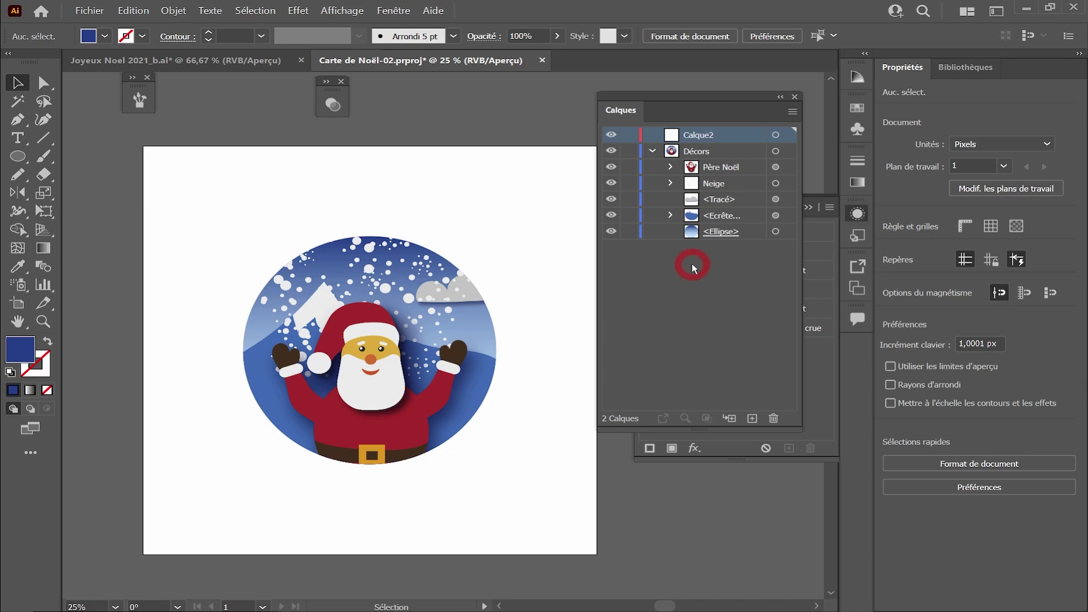
pyautogui.click(652, 152)
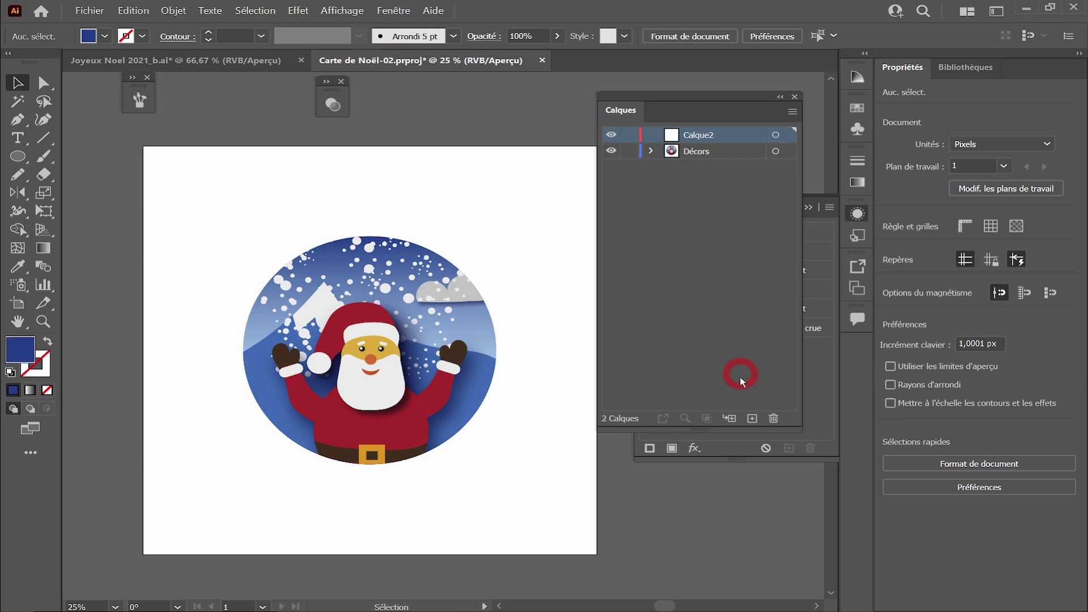
pyautogui.click(752, 418)
pyautogui.moveTo(717, 137); pyautogui.dragTo(721, 182)
pyautogui.doubleClick(704, 167)
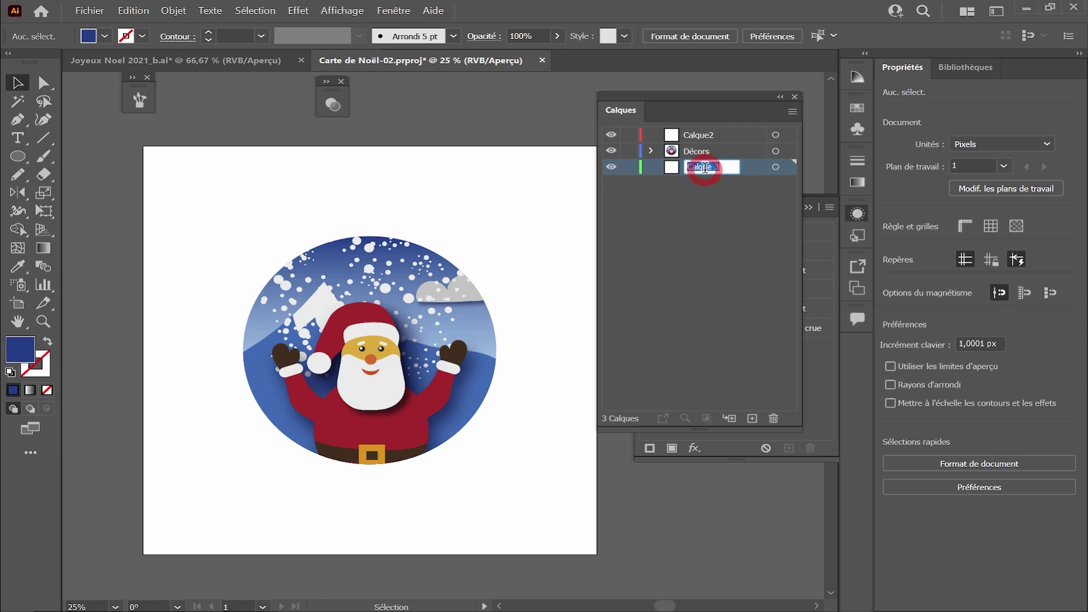
pyautogui.write('Fond')
pyautogui.press('Return')
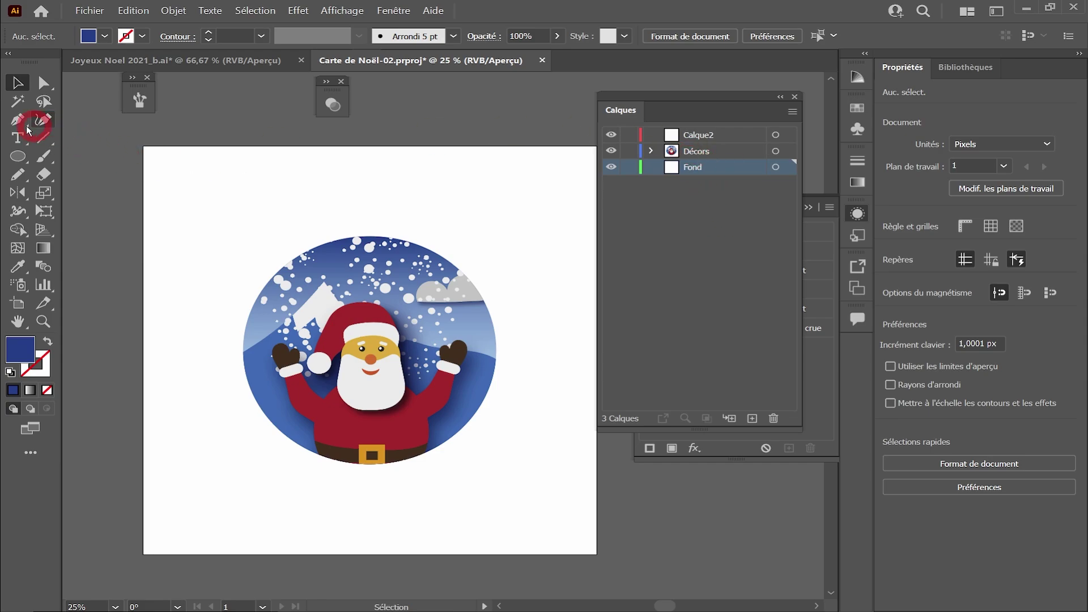
# On the Fond layer, draw a 2480 × 2480 px rectangle covering the artboard and fill it with a radial gradient
pyautogui.moveTo(18, 157); pyautogui.dragTo(57, 159)
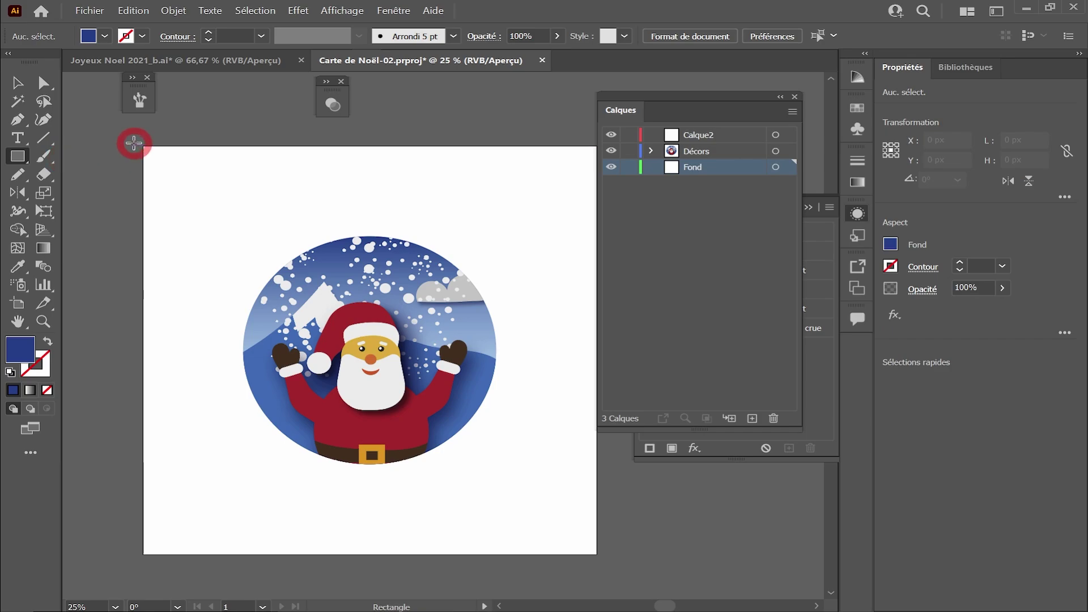
pyautogui.moveTo(137, 146)
pyautogui.mouseDown()
pyautogui.moveTo(488, 464)
pyautogui.moveTo(576, 525)
pyautogui.moveTo(596, 556)
pyautogui.mouseUp()
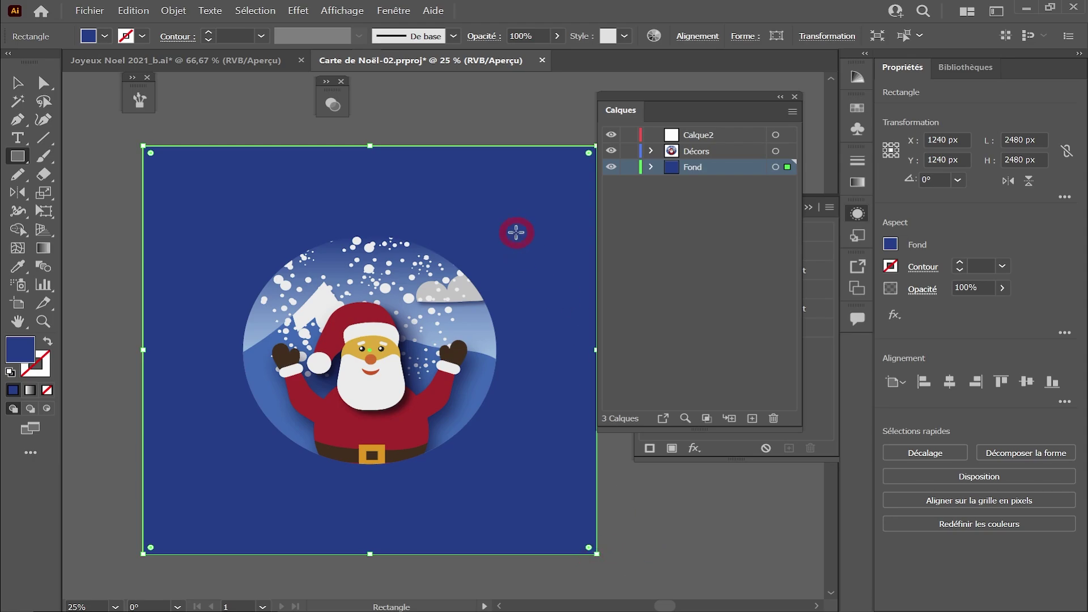
pyautogui.click(393, 10)
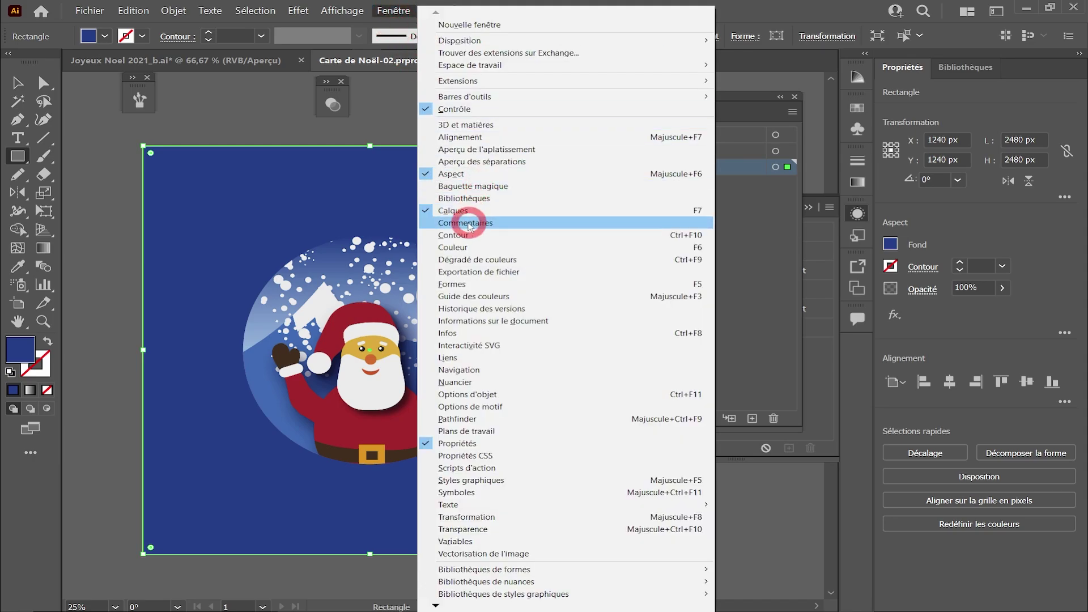
pyautogui.click(471, 259)
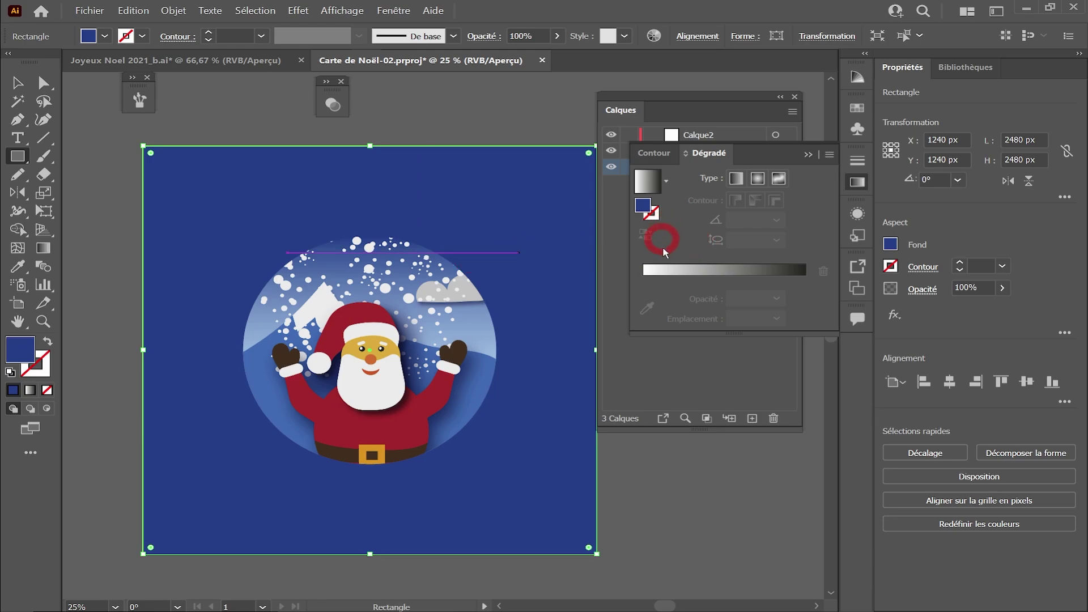
pyautogui.click(649, 183)
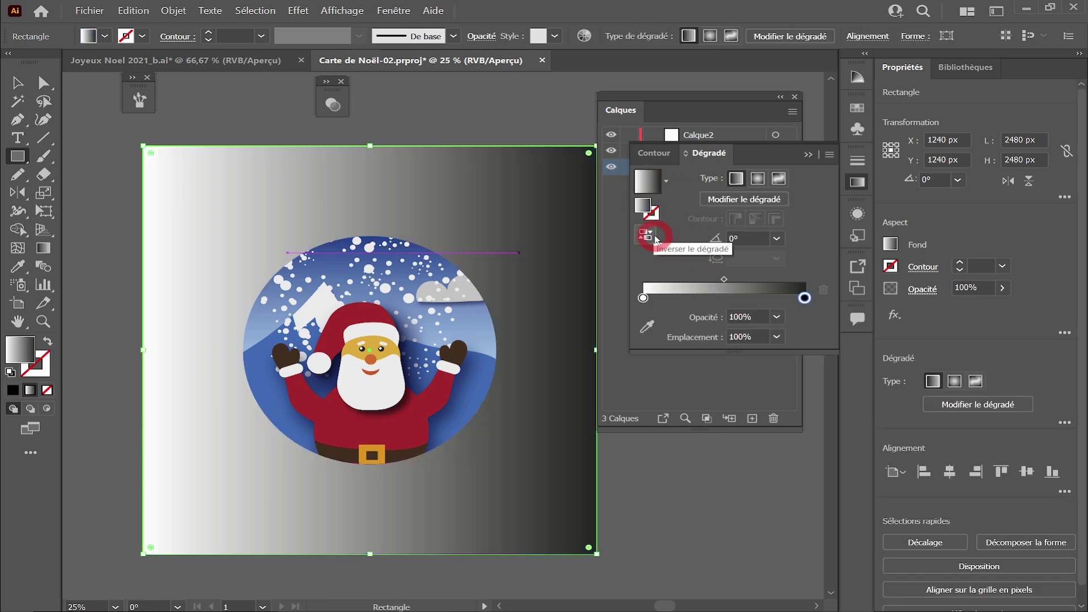
pyautogui.click(758, 179)
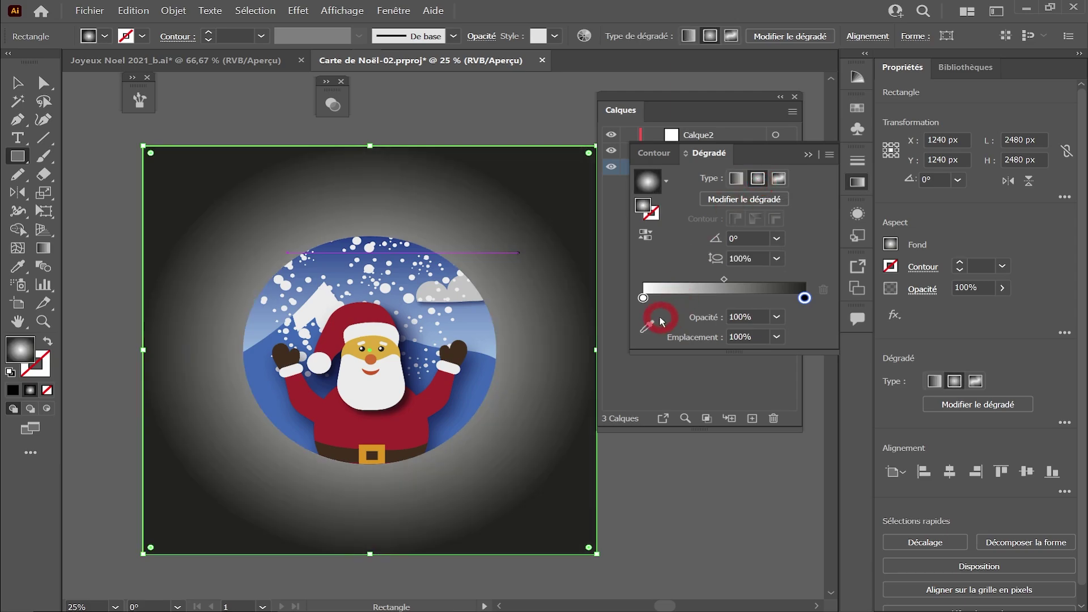
# Set the gradient's inner stop to a bright blue in TSL mode, with hue about 214°, saturation 100% and luminosity about 92%
pyautogui.click(644, 298)
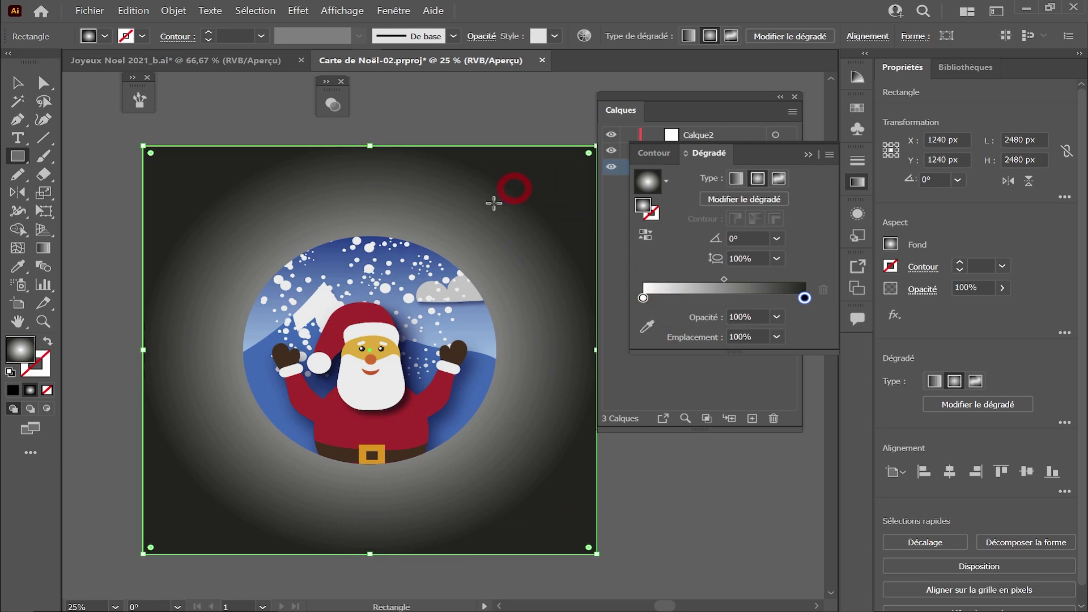
pyautogui.doubleClick(643, 299)
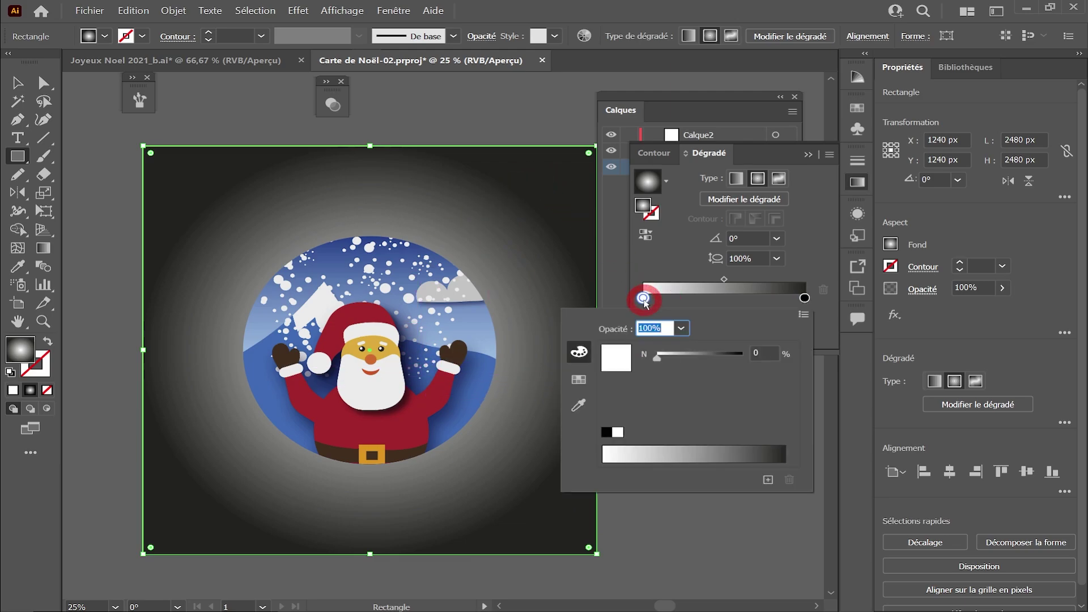
pyautogui.click(803, 315)
pyautogui.click(838, 340)
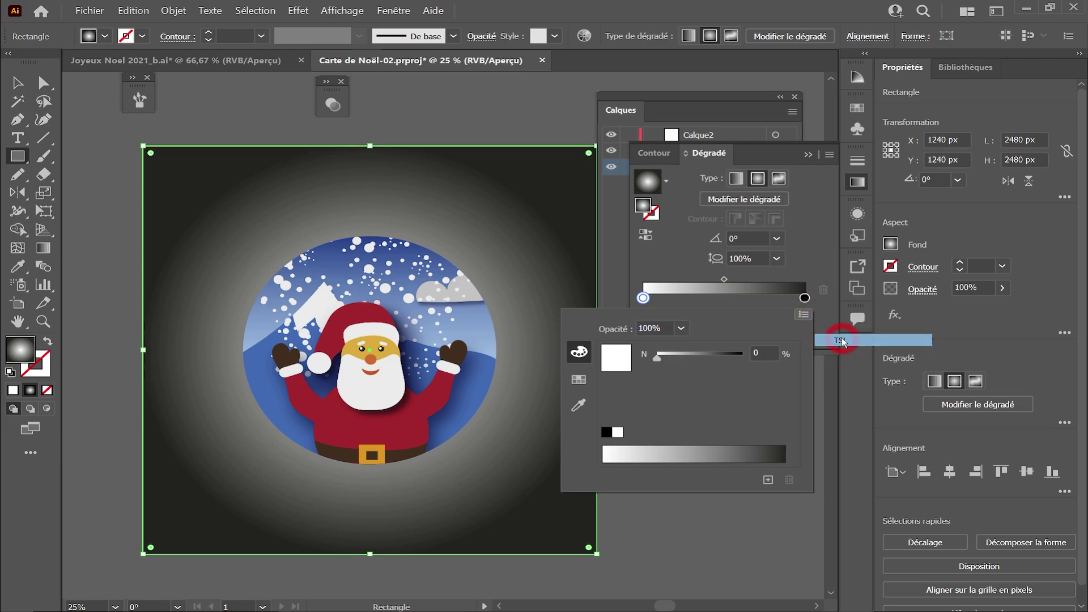
pyautogui.moveTo(649, 388); pyautogui.dragTo(737, 407)
pyautogui.click(738, 407)
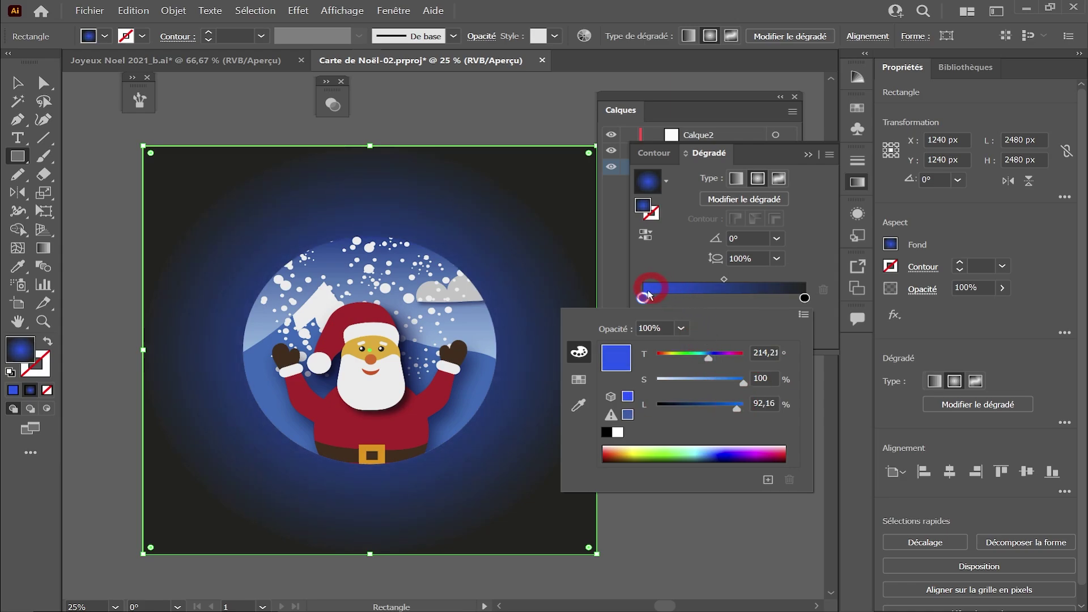
pyautogui.click(647, 289)
# Set the gradient's outer stop to a very dark blue in TSL mode, with hue about 215°, saturation 100% and luminosity about 17%
pyautogui.doubleClick(804, 298)
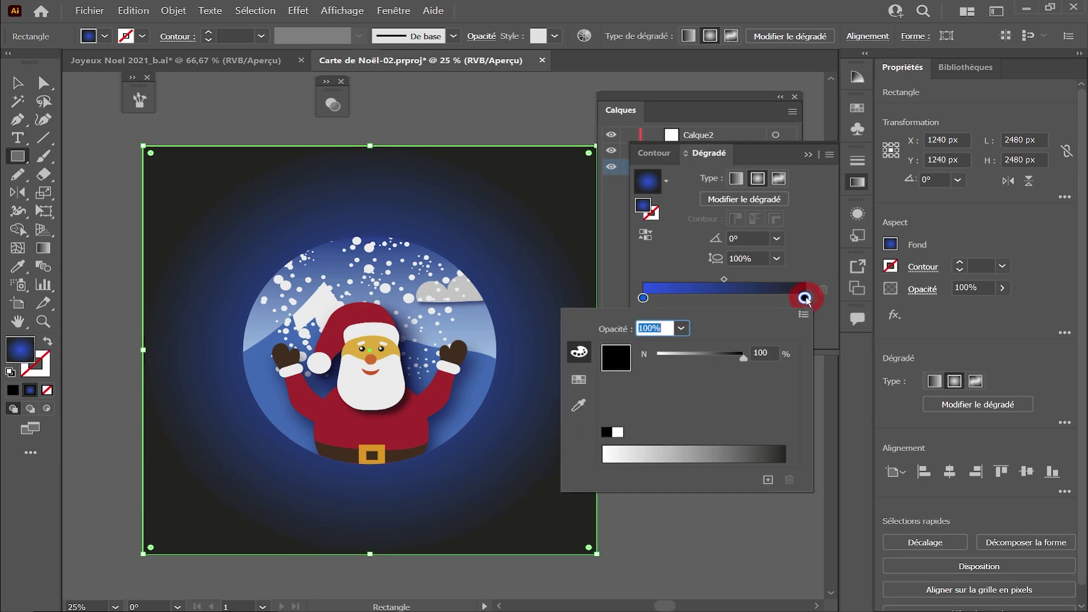
pyautogui.click(802, 318)
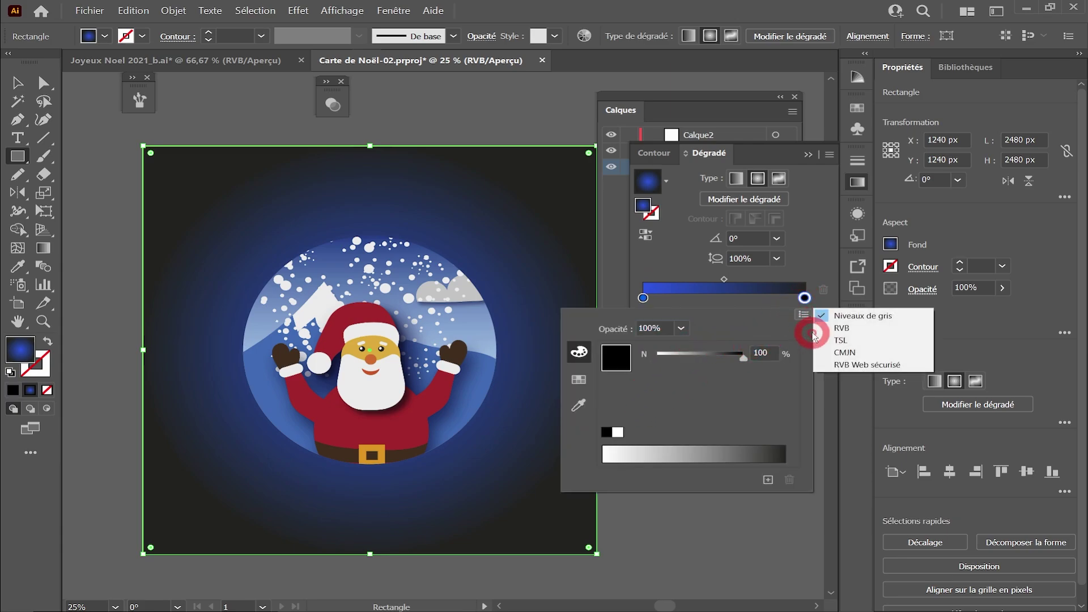
pyautogui.click(823, 340)
pyautogui.click(719, 406)
pyautogui.moveTo(712, 407); pyautogui.dragTo(671, 405)
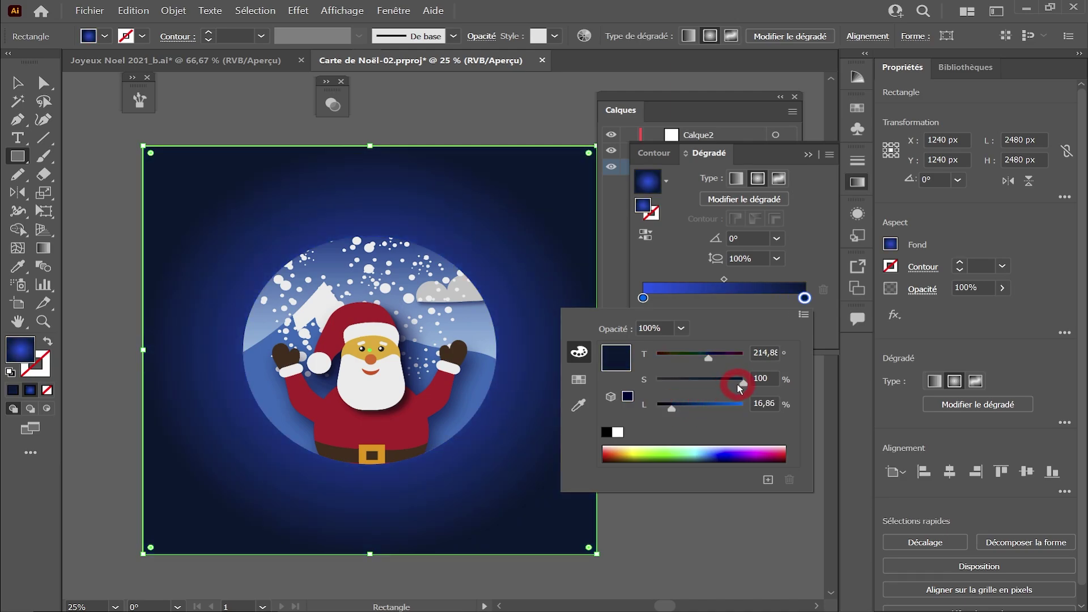
# Shift the gradient's midpoint to about 47% and lock the Fond layer
pyautogui.click(726, 285)
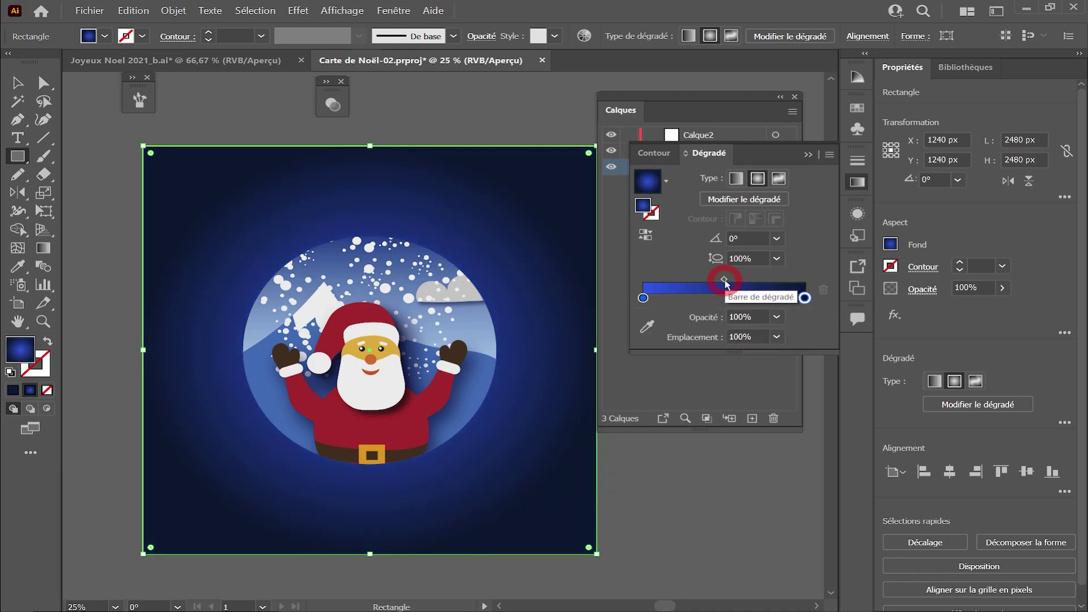
pyautogui.moveTo(726, 283); pyautogui.dragTo(695, 284)
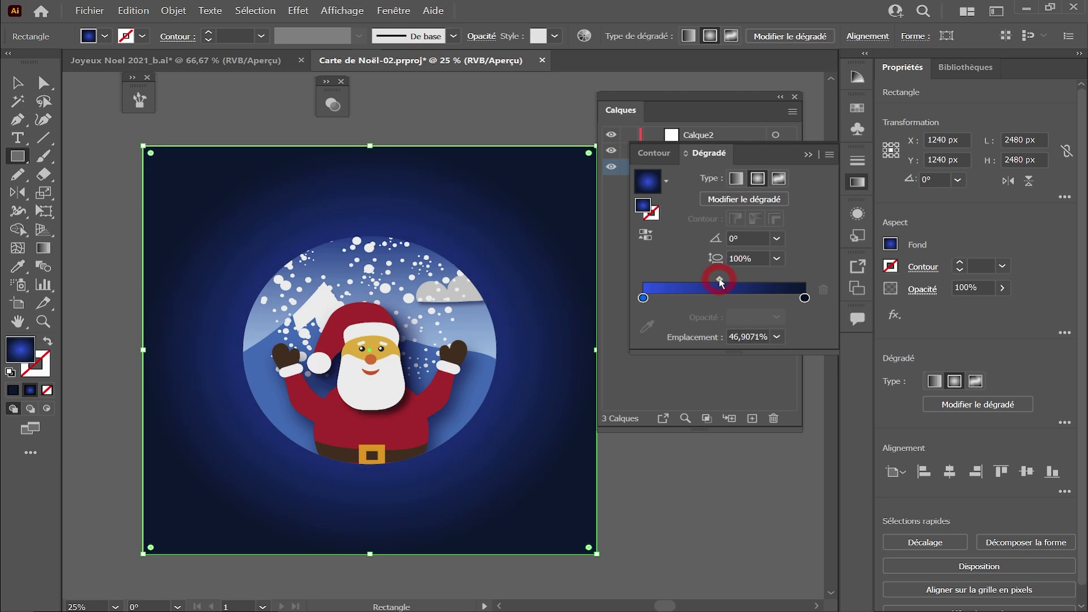
pyautogui.click(702, 371)
pyautogui.click(629, 166)
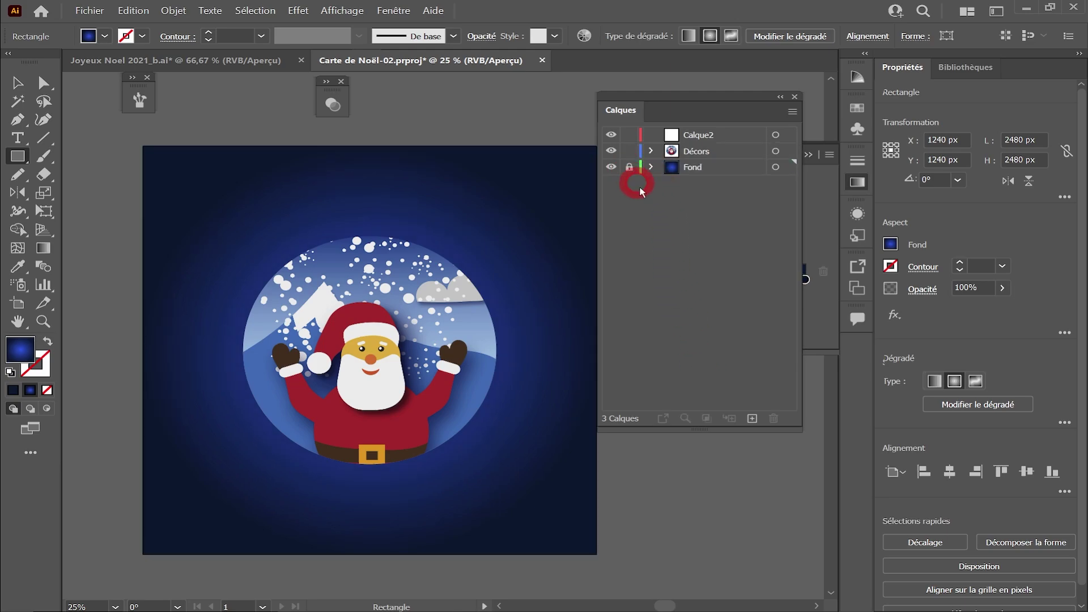
# Rename the empty Calque2 layer above Décors as Reflets
pyautogui.click(702, 138)
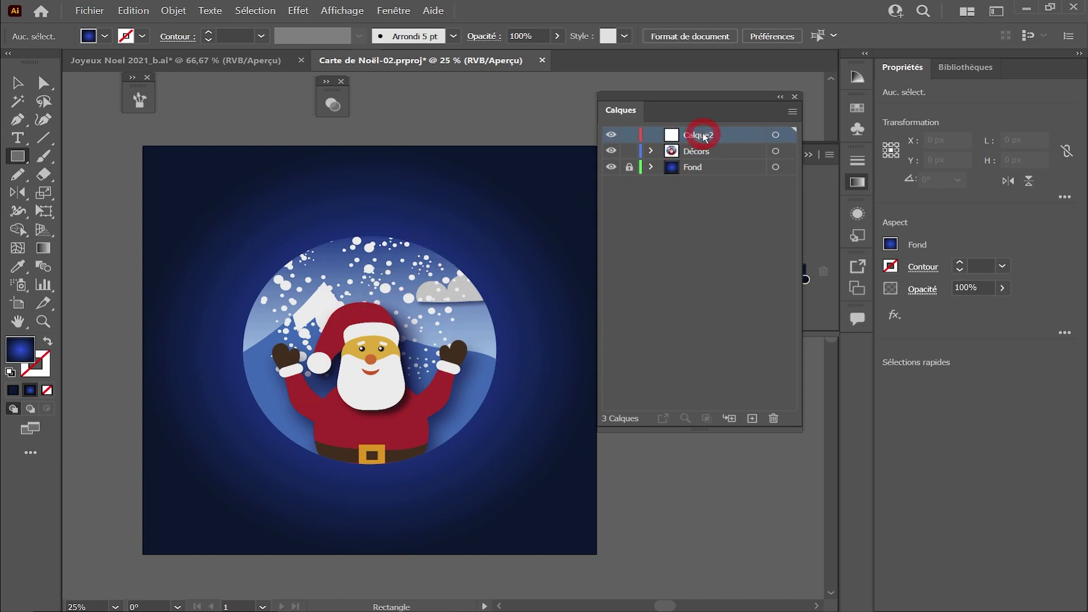
pyautogui.doubleClick(703, 136)
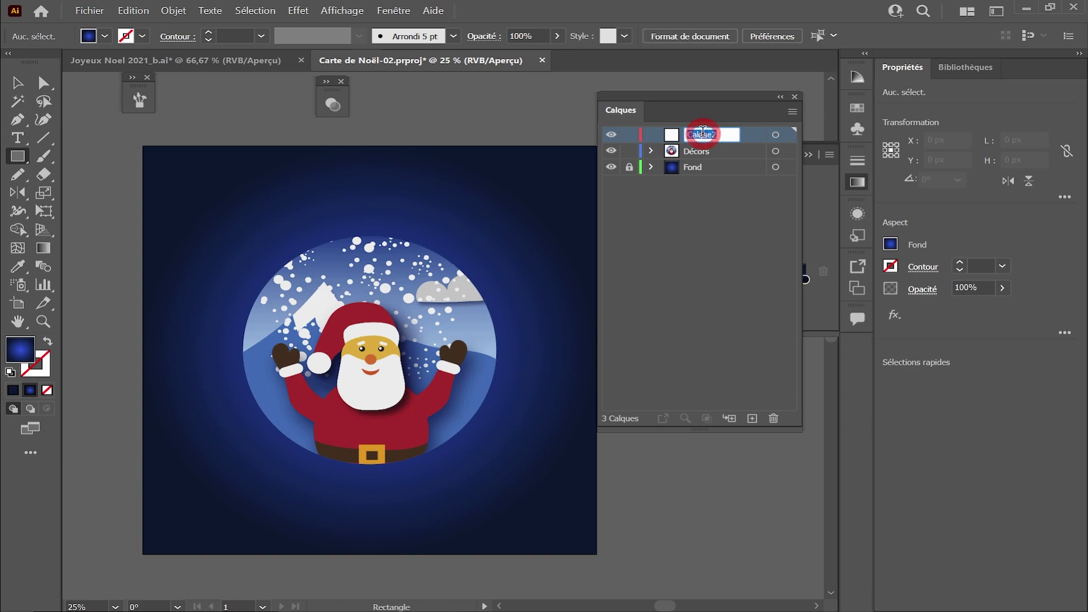
pyautogui.write('Reflets')
pyautogui.press('Return')
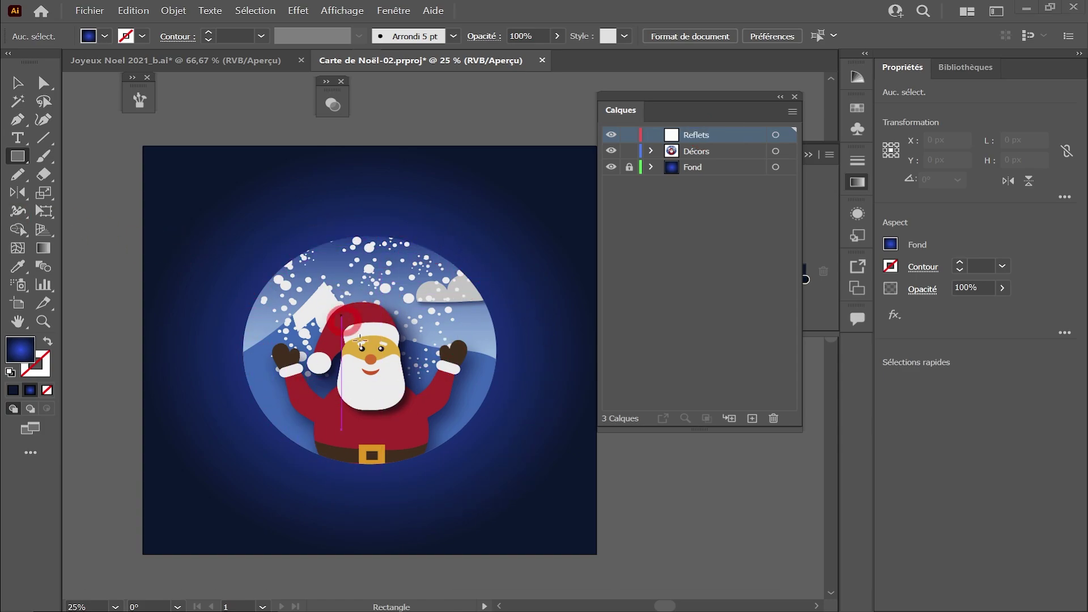
# Copy the sky ellipse from the Décors layer into the Reflets layer, keeping the original in place
pyautogui.click(651, 152)
pyautogui.click(727, 232)
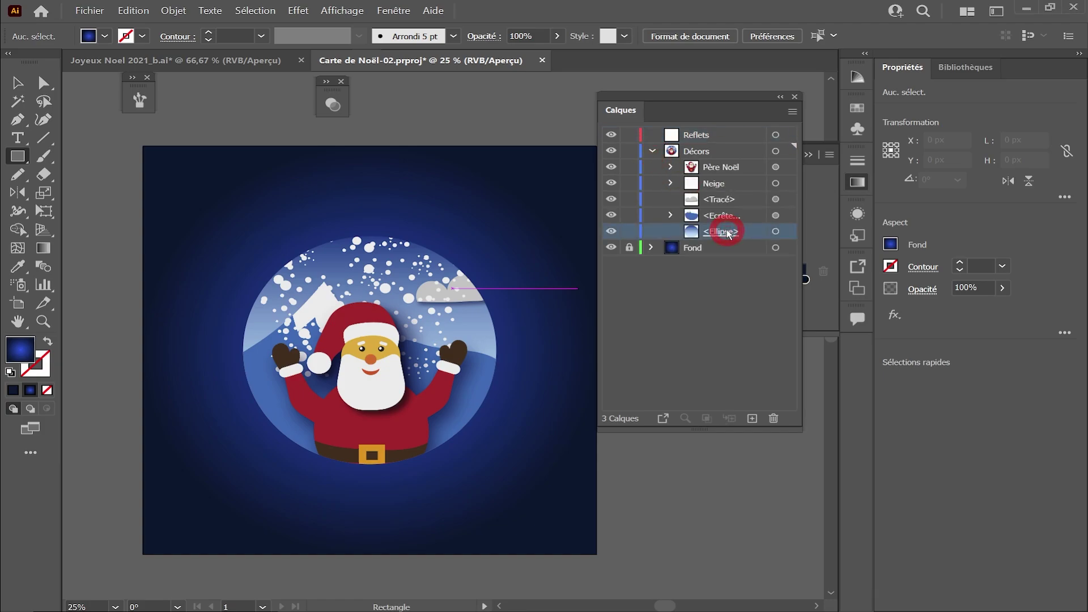
pyautogui.click(788, 237)
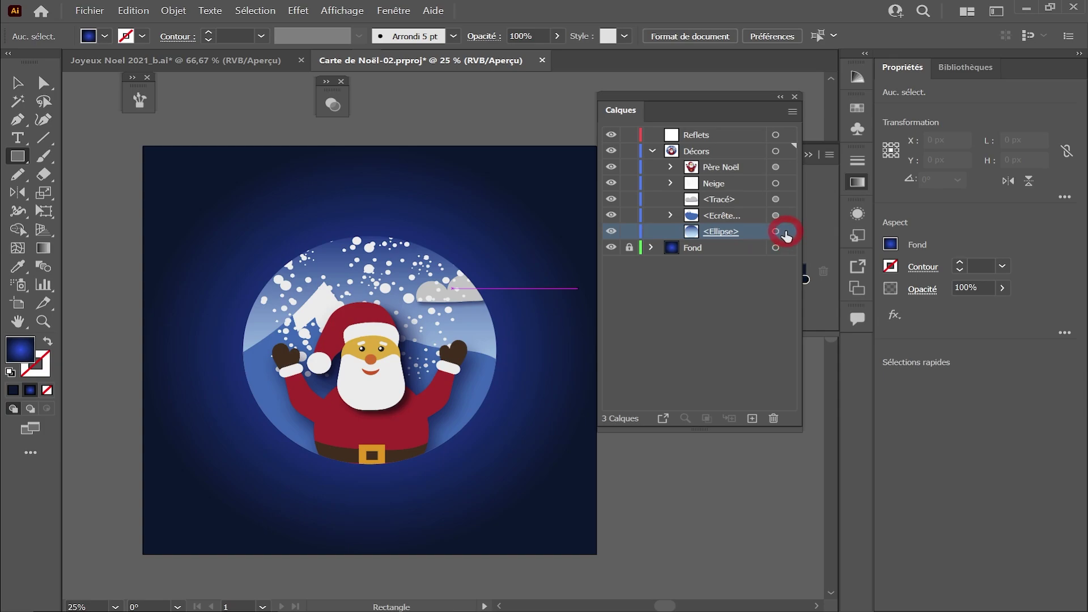
pyautogui.click(787, 237)
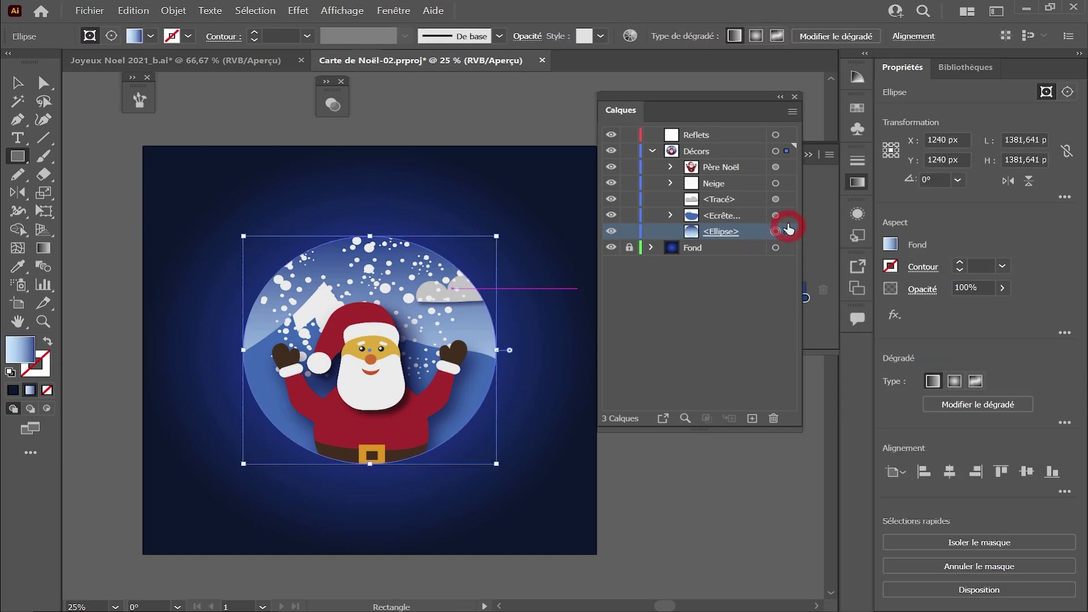
pyautogui.moveTo(788, 227); pyautogui.dragTo(784, 153)
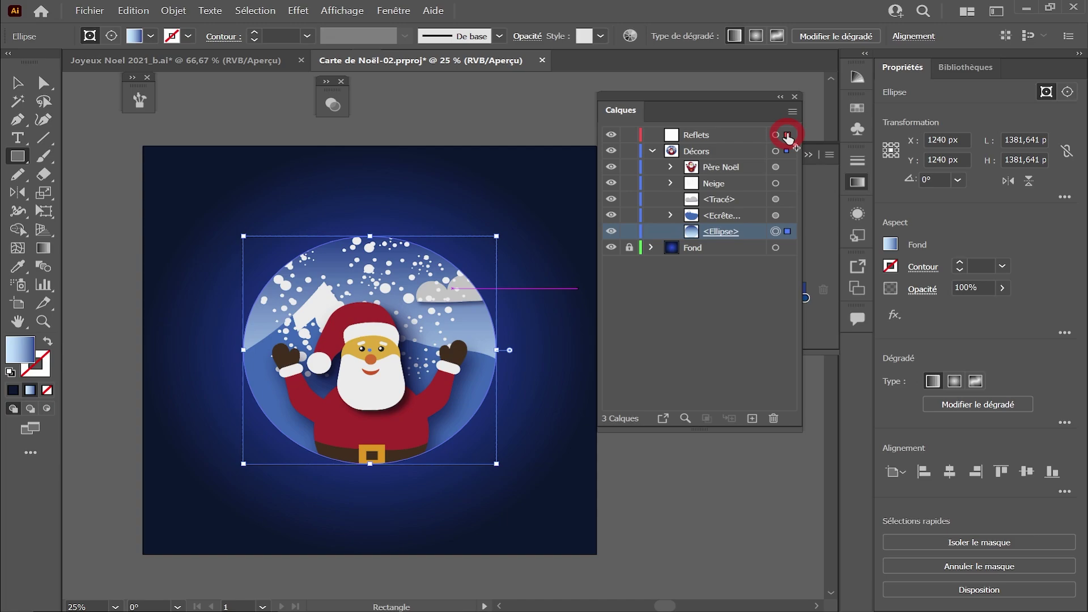
pyautogui.moveTo(788, 138); pyautogui.dragTo(785, 138)
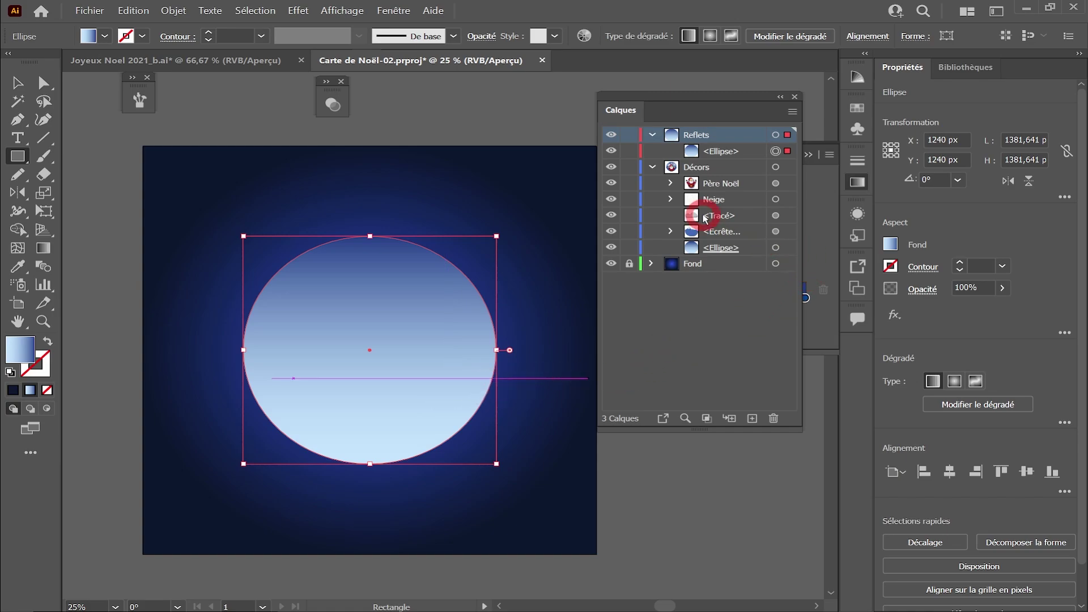
# Replace the gradient fill of the Reflets ellipse with a solid, deep saturated blue
pyautogui.doubleClick(20, 350)
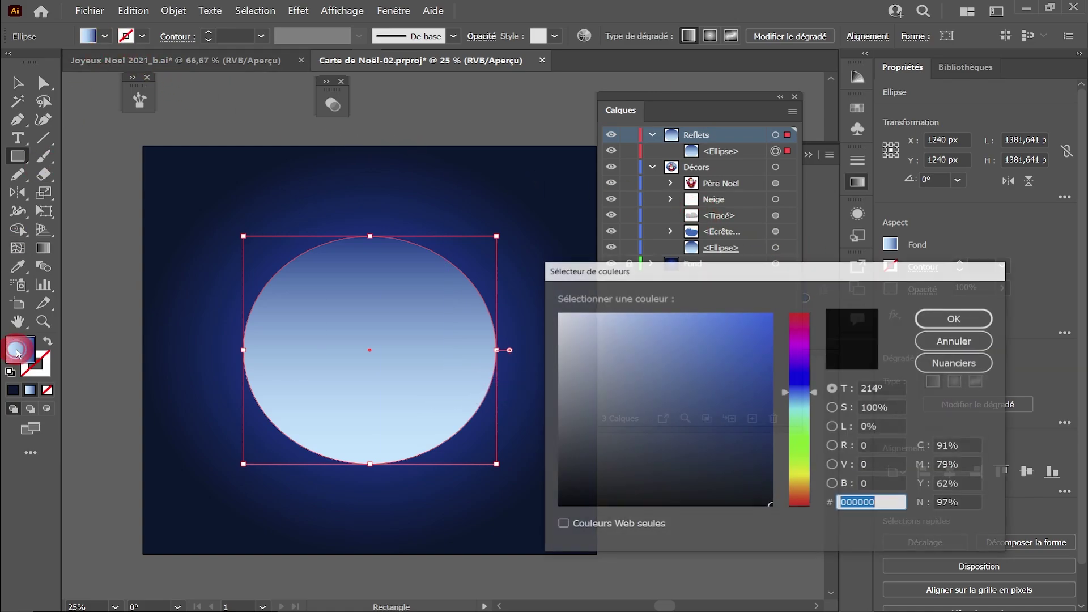
pyautogui.moveTo(767, 345); pyautogui.dragTo(758, 321)
pyautogui.moveTo(779, 400); pyautogui.dragTo(784, 376)
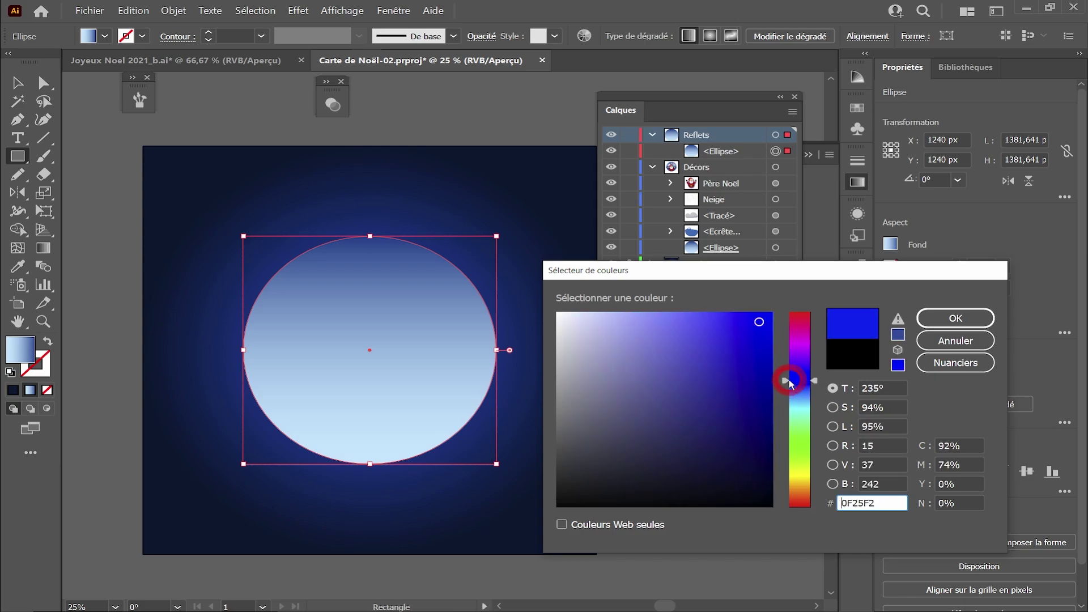
pyautogui.moveTo(759, 321)
pyautogui.mouseDown()
pyautogui.moveTo(743, 355)
pyautogui.moveTo(753, 375)
pyautogui.mouseUp()
pyautogui.click(929, 329)
pyautogui.click(934, 322)
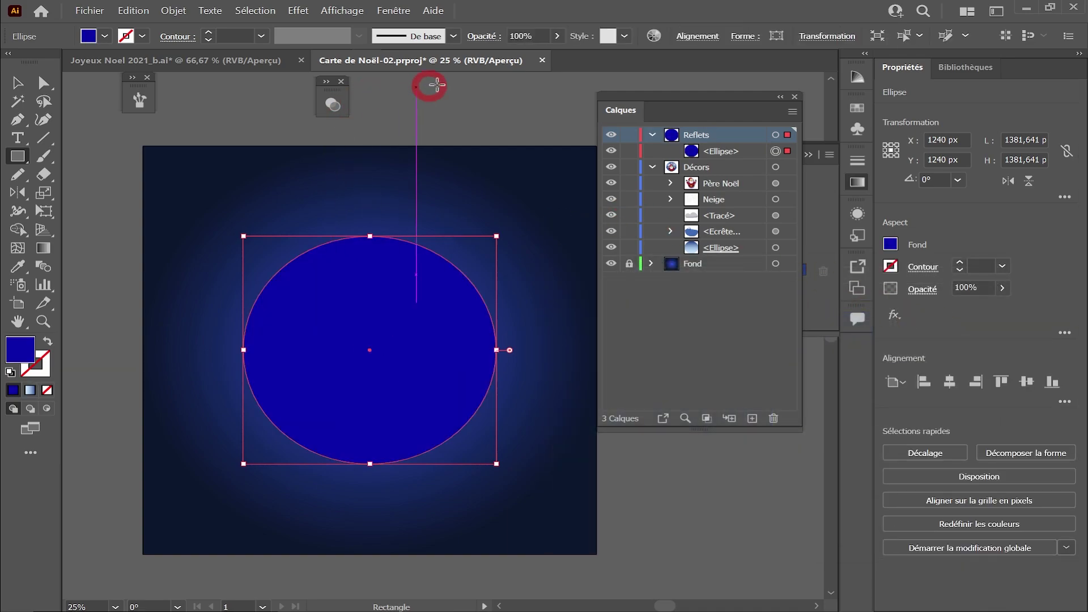
# Set the blending mode of the blue Reflets ellipse to Lumière crue in the transparency settings
pyautogui.click(385, 11)
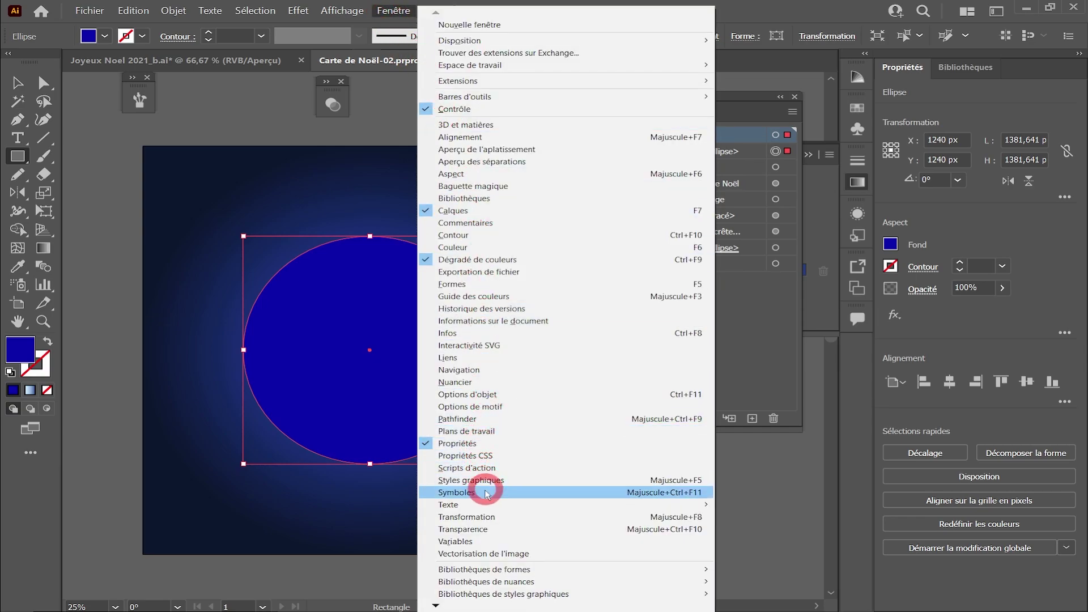
pyautogui.click(482, 528)
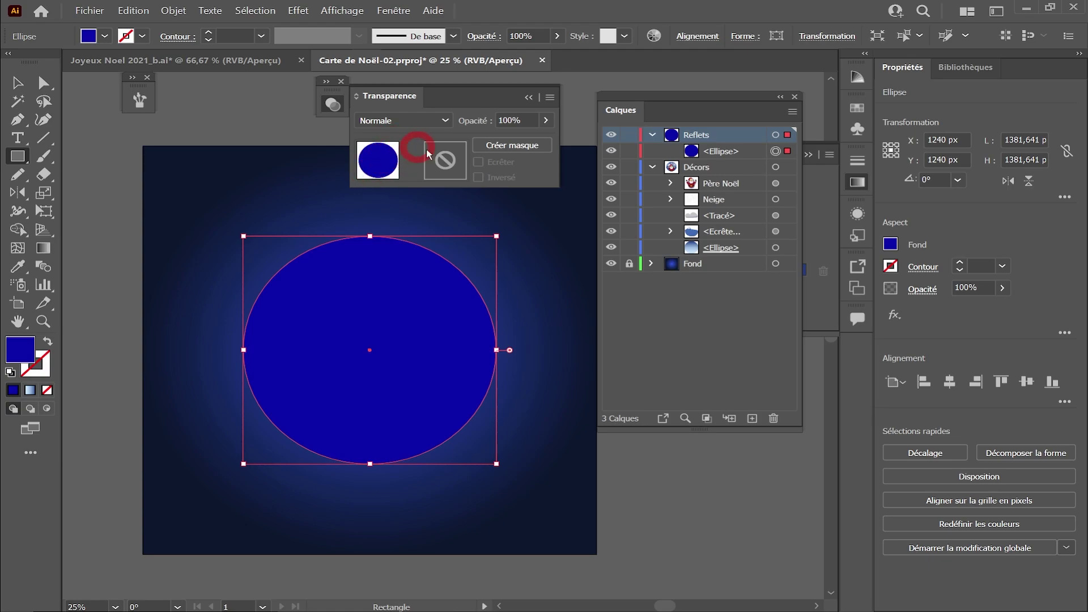
pyautogui.click(446, 122)
pyautogui.click(444, 122)
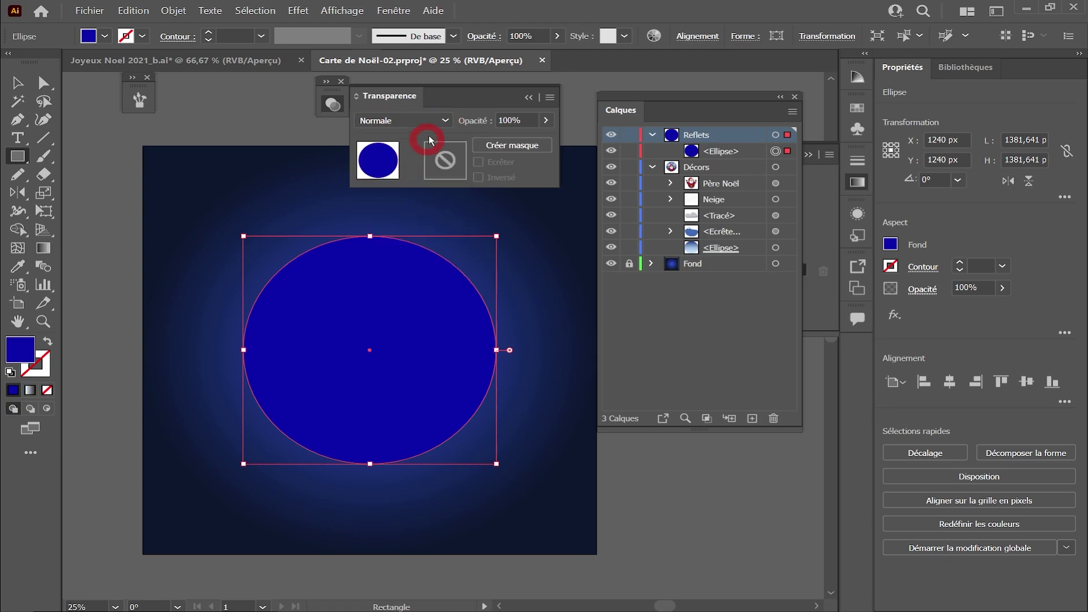
pyautogui.click(445, 121)
pyautogui.click(411, 300)
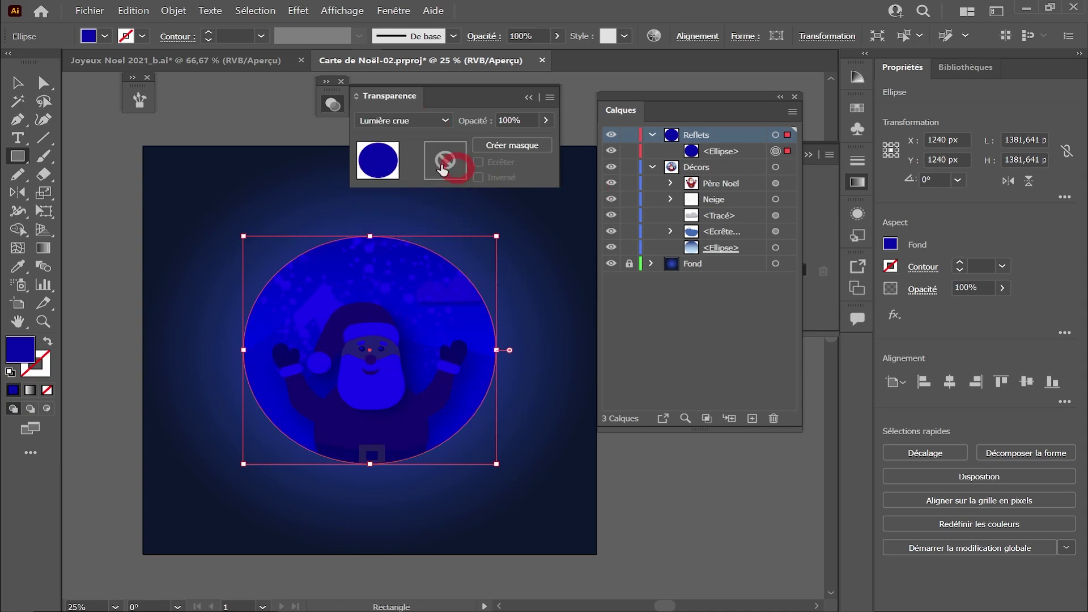
# Change the ellipse's fill to a darker, slightly less saturated blue
pyautogui.doubleClick(23, 347)
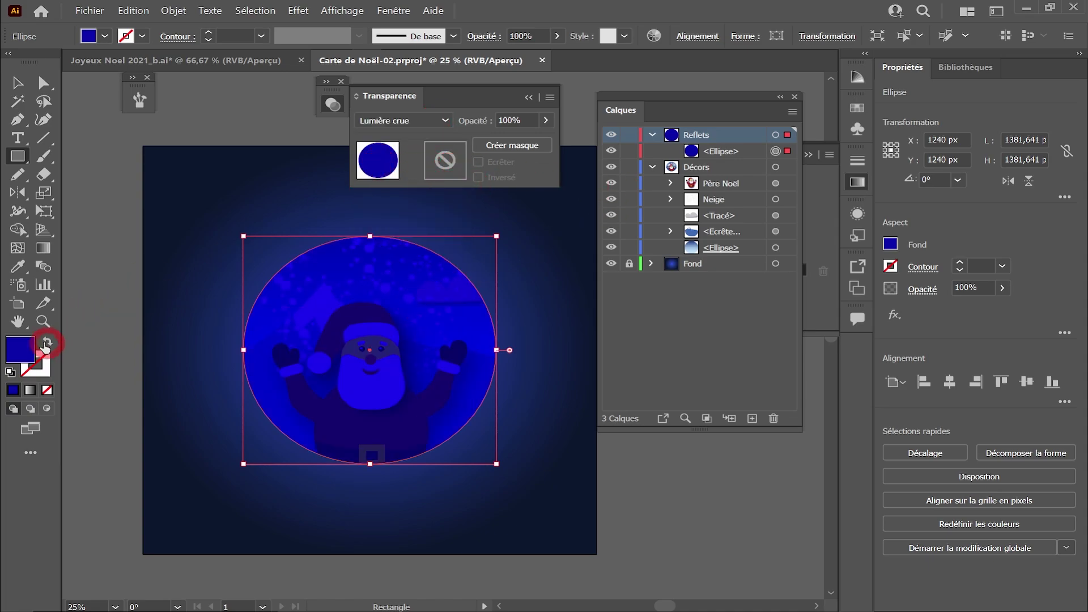
pyautogui.click(760, 370)
pyautogui.moveTo(759, 370); pyautogui.dragTo(741, 408)
pyautogui.click(942, 315)
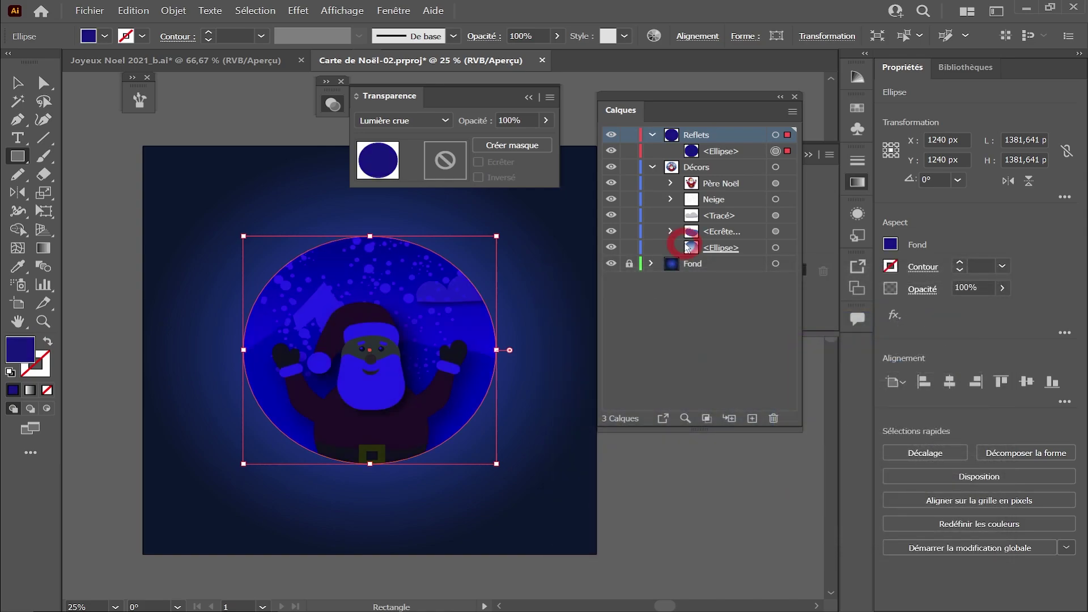
# Create an opacity mask on the blue ellipse with Ecrêter turned off, and start editing the mask
pyautogui.click(512, 145)
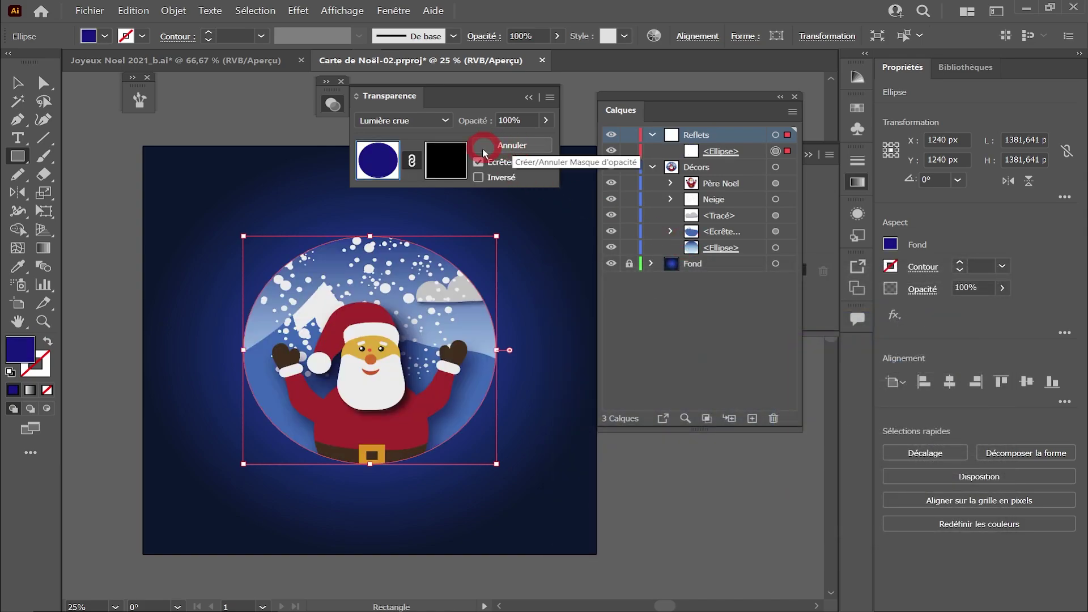
pyautogui.click(478, 162)
pyautogui.click(448, 165)
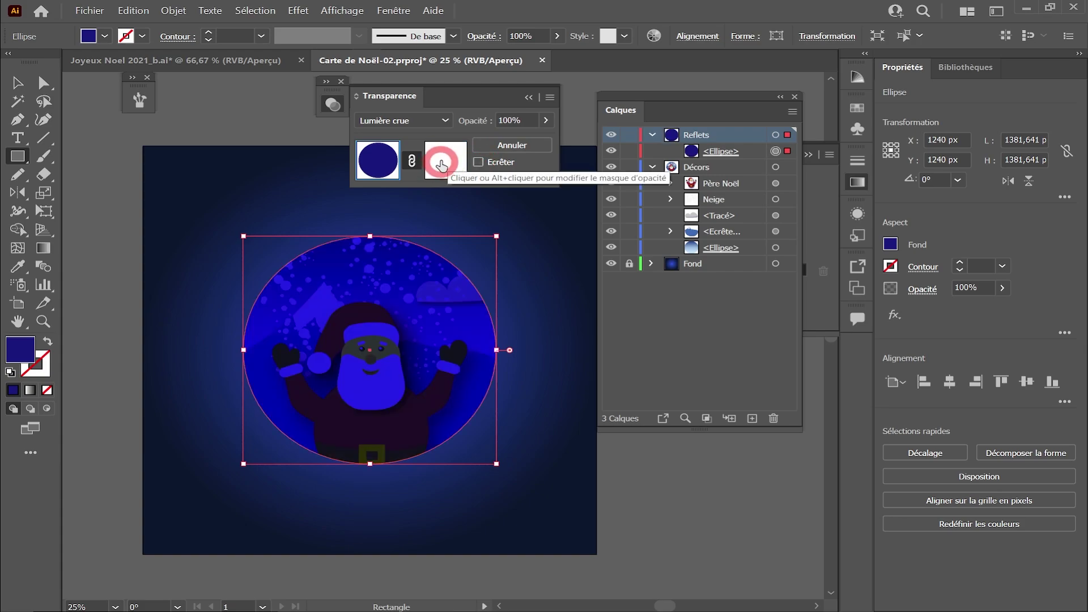
pyautogui.click(440, 162)
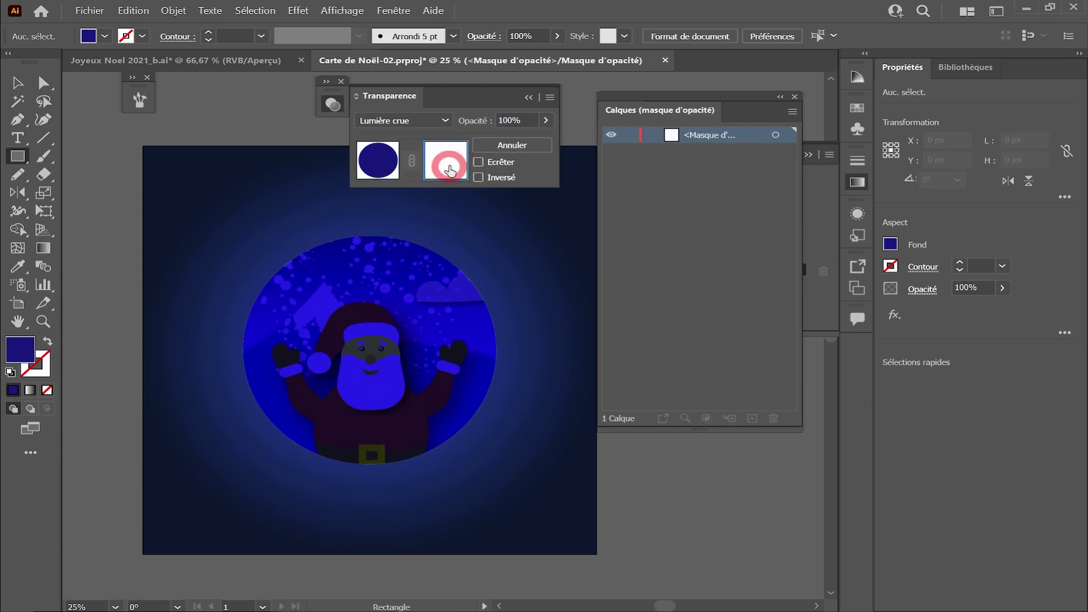
# Draw an ellipse of about 1239 × 1263 px inside the opacity mask and fill it with pure black (000000)
pyautogui.moveTo(18, 154); pyautogui.dragTo(68, 193)
pyautogui.moveTo(275, 257); pyautogui.dragTo(486, 449)
pyautogui.click(105, 36)
pyautogui.click(47, 63)
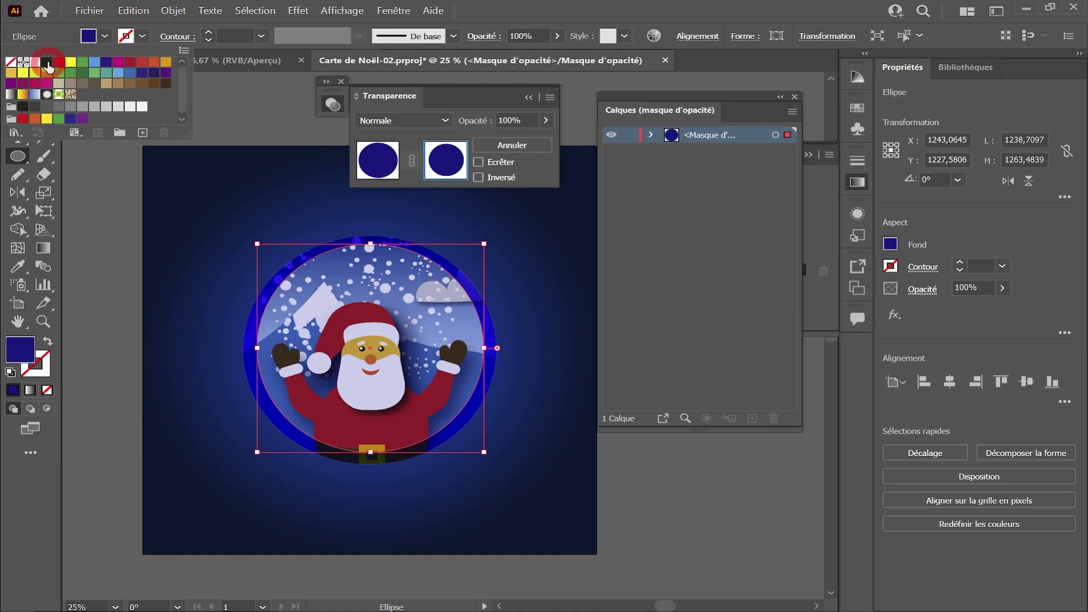
pyautogui.doubleClick(20, 352)
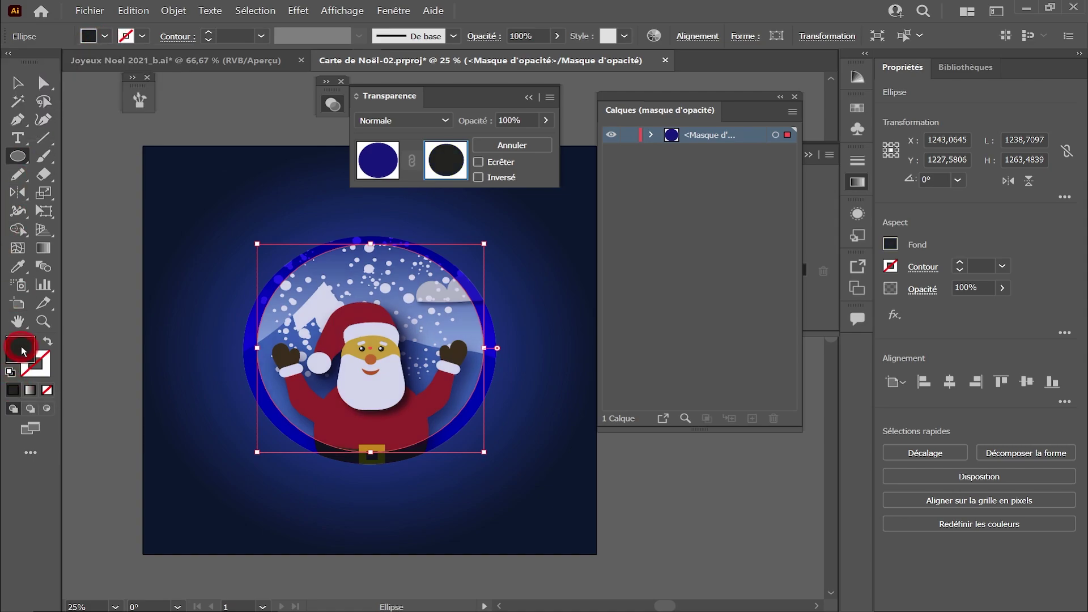
pyautogui.moveTo(596, 479); pyautogui.dragTo(561, 506)
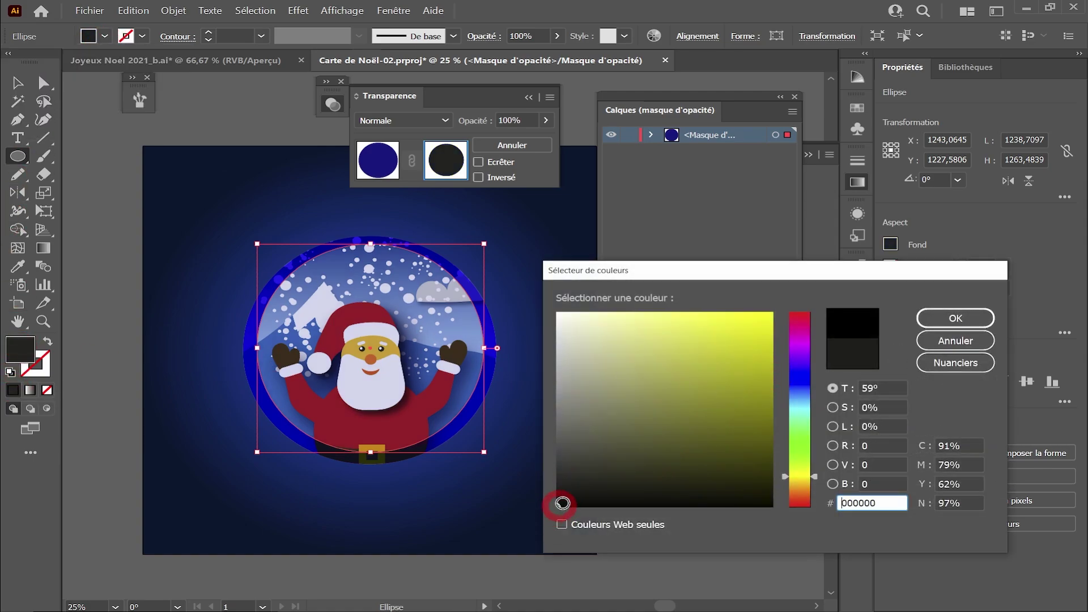
pyautogui.click(951, 321)
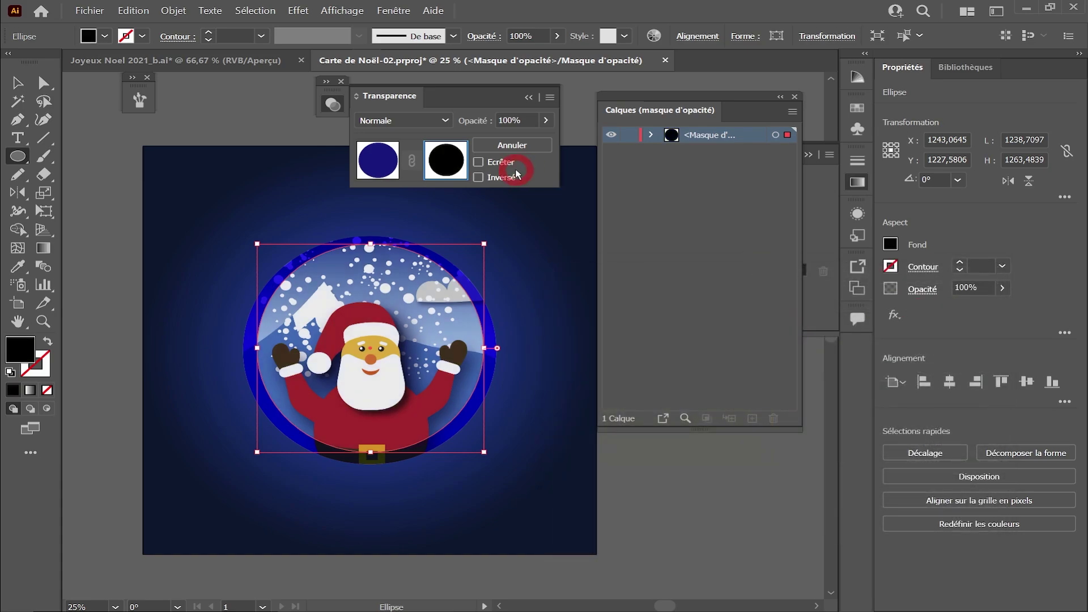
# Stretch the black mask ellipse upward and downward to a height of about 1350 px
pyautogui.press('v')
pyautogui.moveTo(371, 248); pyautogui.dragTo(371, 240)
pyautogui.moveTo(370, 452); pyautogui.dragTo(371, 462)
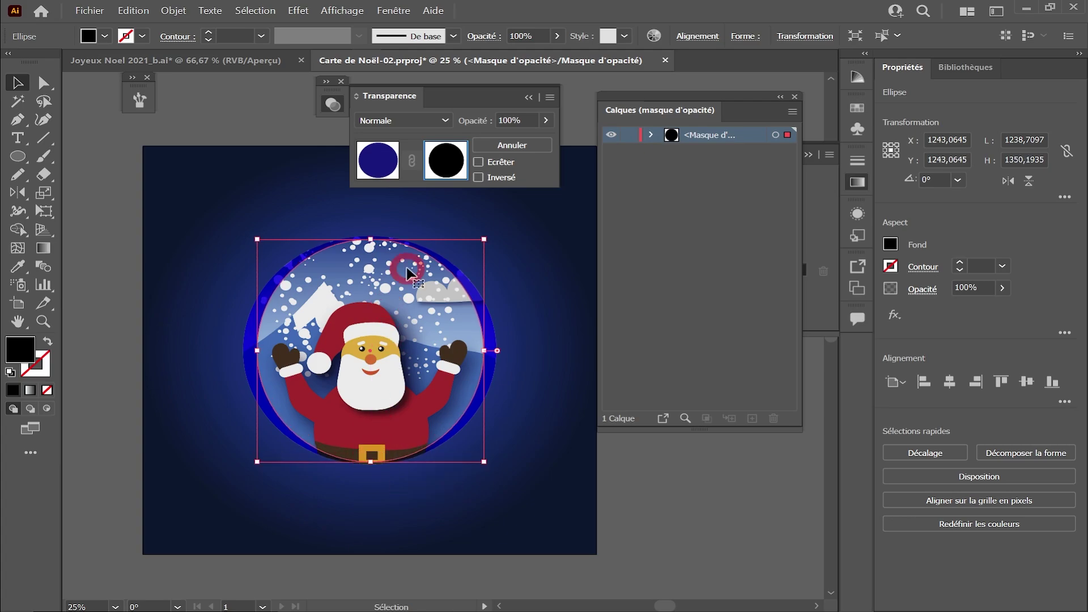
# Apply a Contour progressif effect with a 75 px radius to the mask ellipse, then leave mask editing and deselect
pyautogui.click(299, 12)
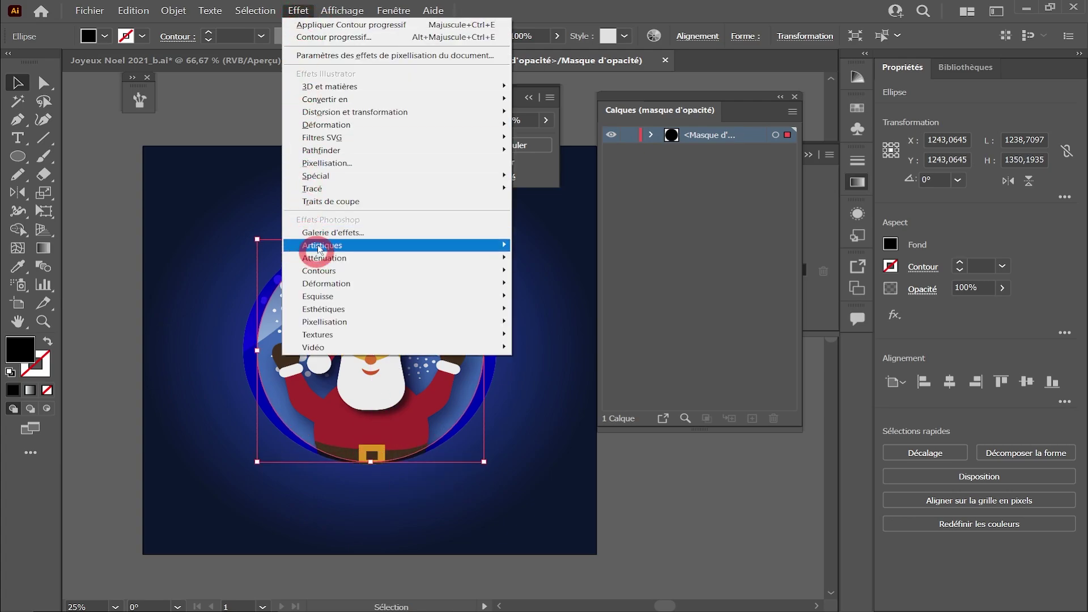
pyautogui.moveTo(318, 176)
pyautogui.click(563, 189)
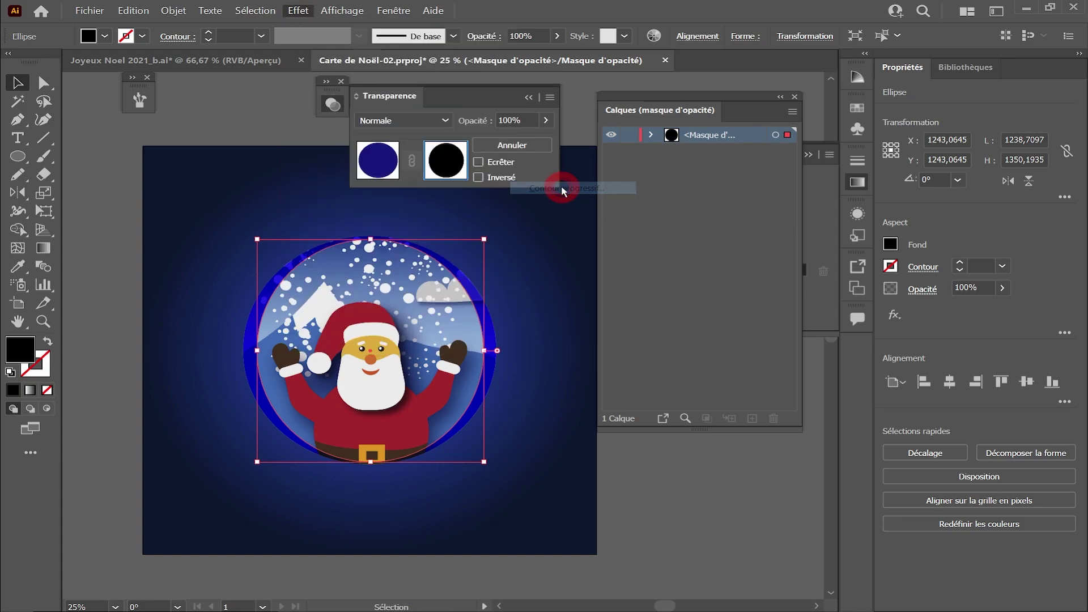
pyautogui.moveTo(624, 278); pyautogui.dragTo(581, 275)
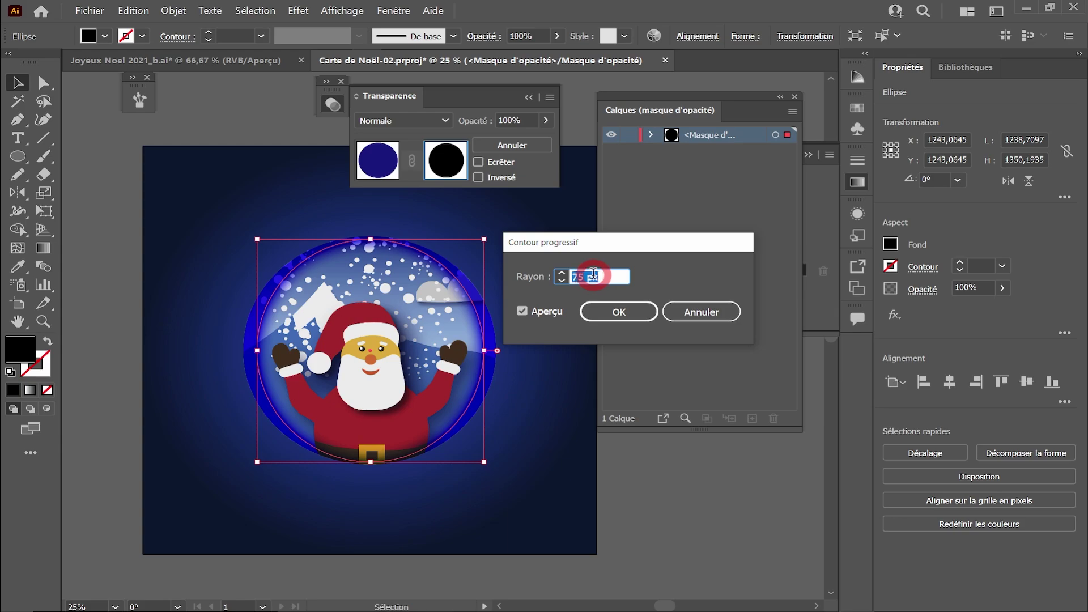
pyautogui.click(609, 311)
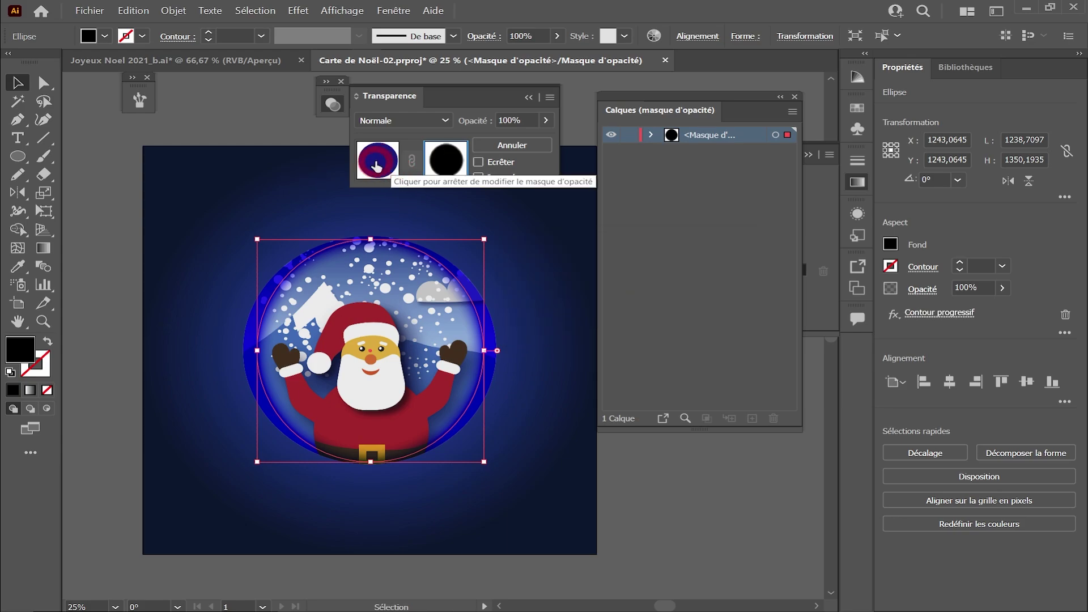
pyautogui.click(378, 162)
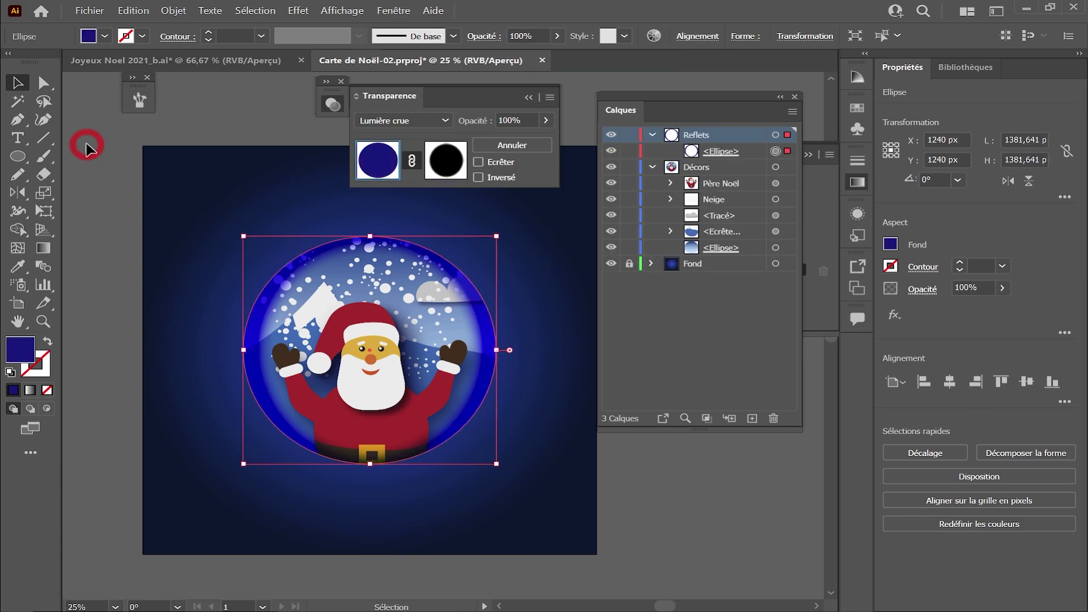
pyautogui.click(88, 149)
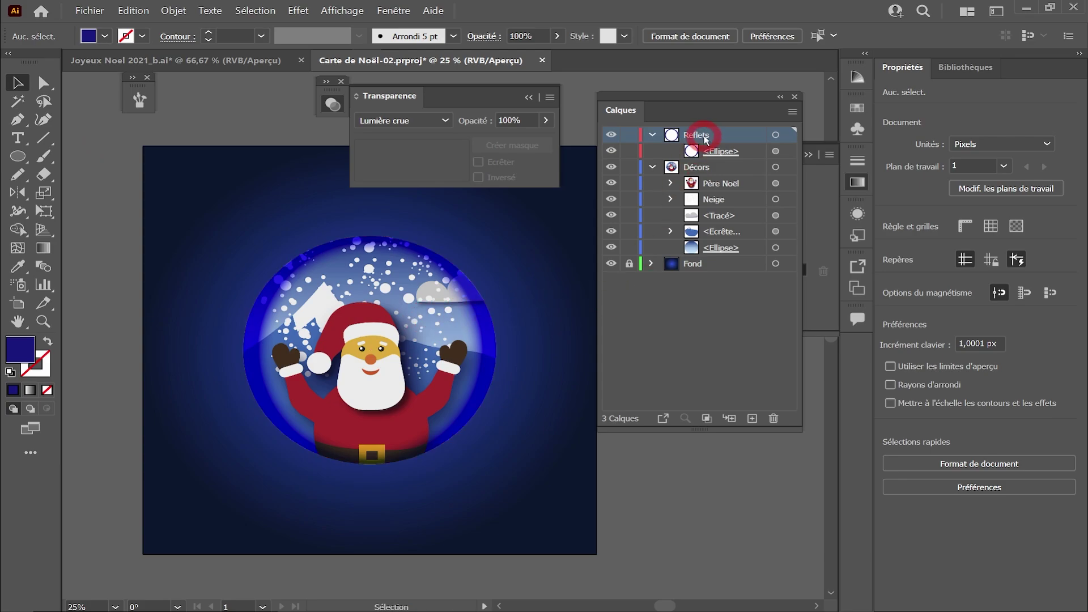
# Place a second copy of the Décors sky ellipse in the Reflets layer, above the masked blue ellipse
pyautogui.click(741, 153)
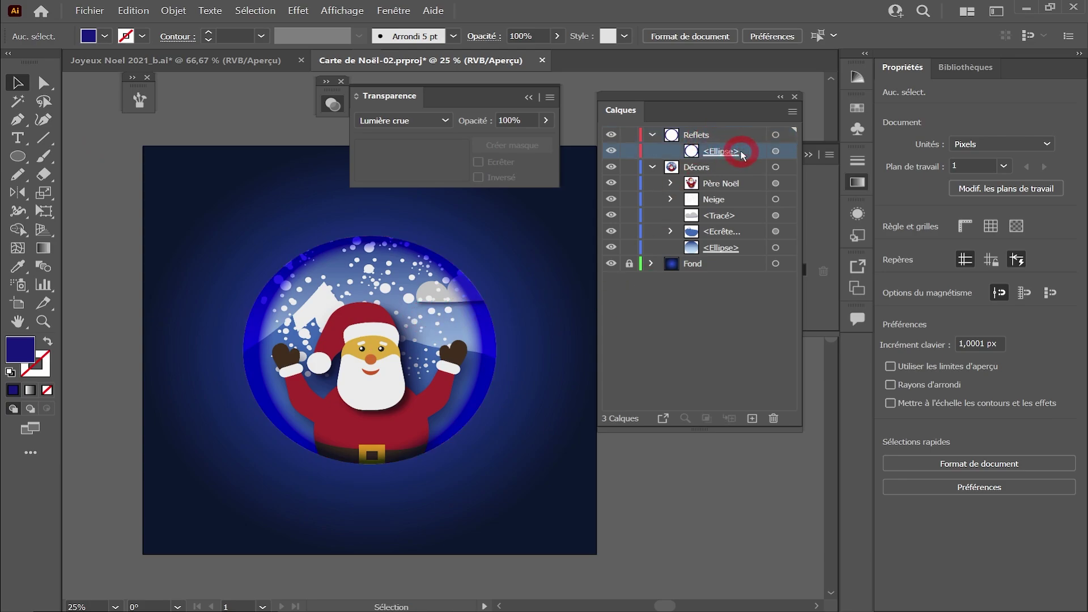
pyautogui.click(758, 247)
pyautogui.click(786, 249)
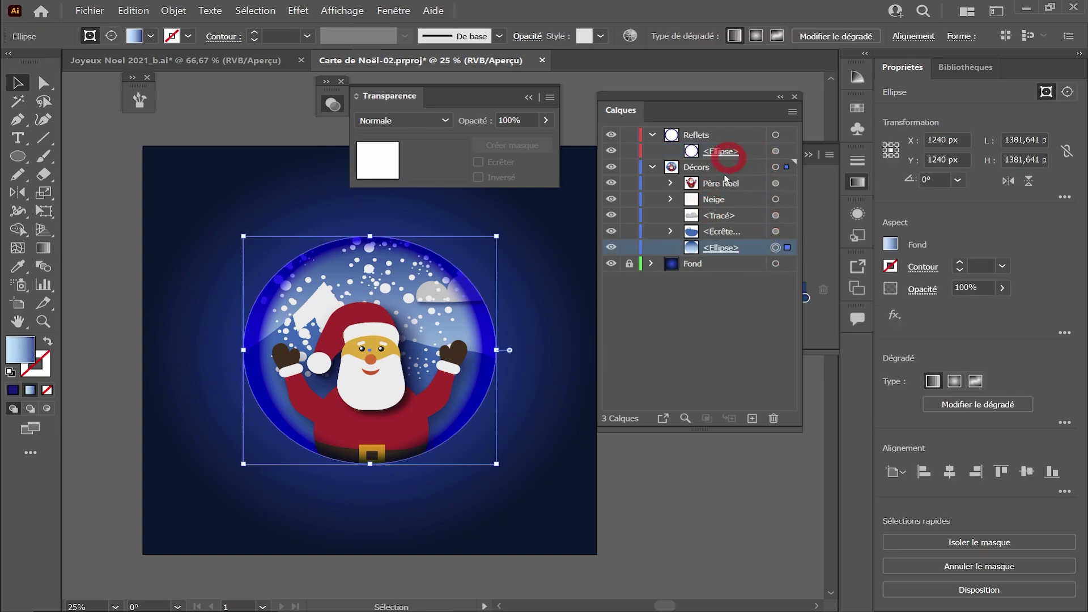
pyautogui.moveTo(741, 209); pyautogui.dragTo(783, 138)
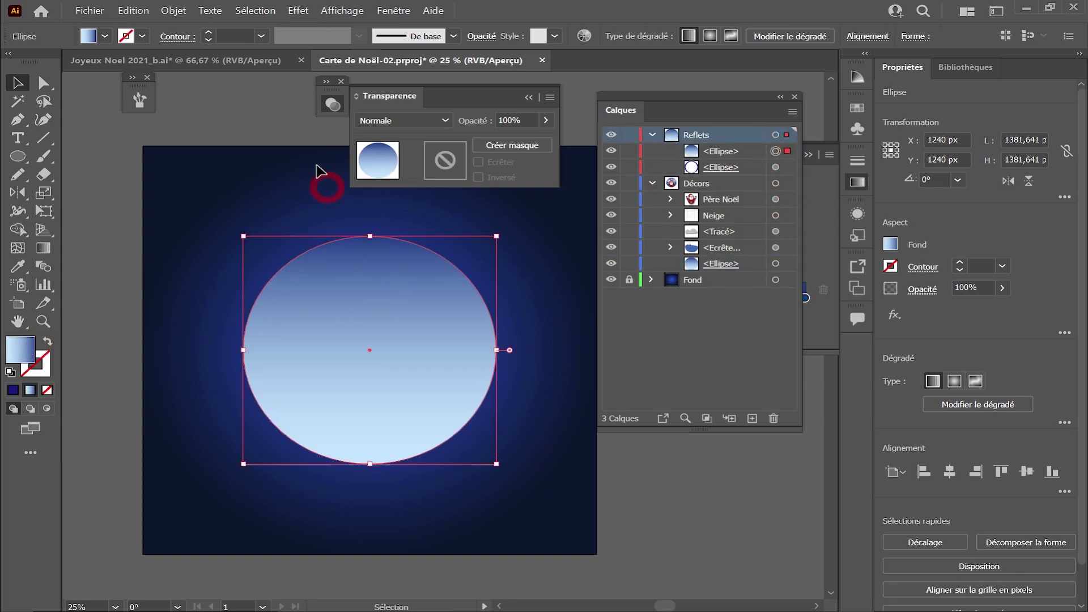
# Remove the new ellipse's fill and give it a white stroke
pyautogui.click(104, 36)
pyautogui.click(11, 62)
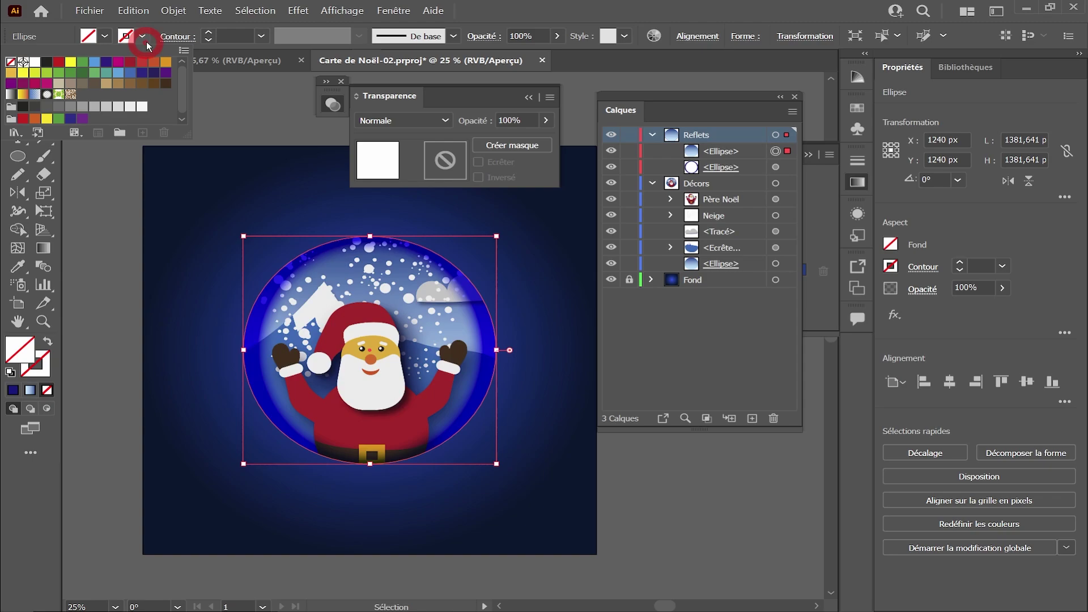
pyautogui.click(143, 37)
pyautogui.click(142, 36)
pyautogui.click(35, 62)
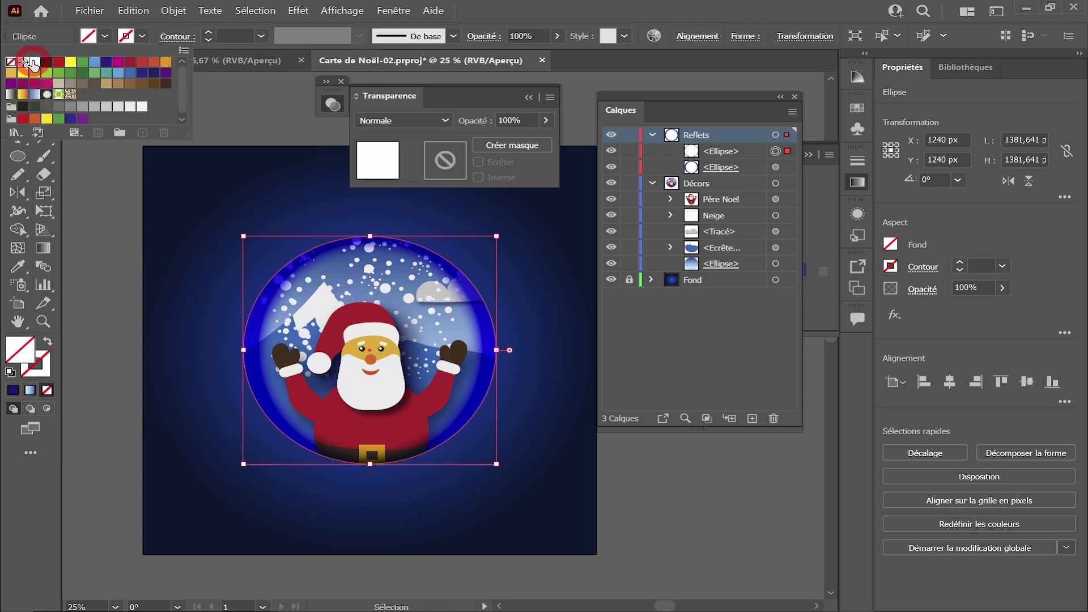
# Thicken the ellipse's white stroke to 24 pt and activate the Direct Selection tool
pyautogui.click(208, 34)
pyautogui.click(208, 34)
pyautogui.click(208, 33)
pyautogui.click(208, 33)
pyautogui.click(208, 33)
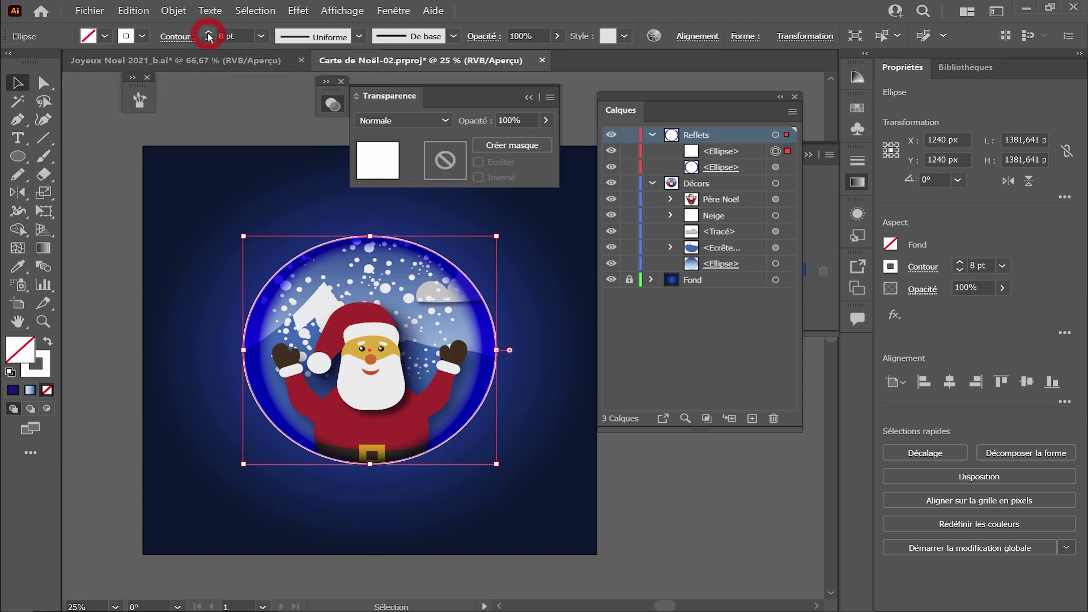
pyautogui.click(207, 34)
pyautogui.click(208, 34)
pyautogui.click(45, 85)
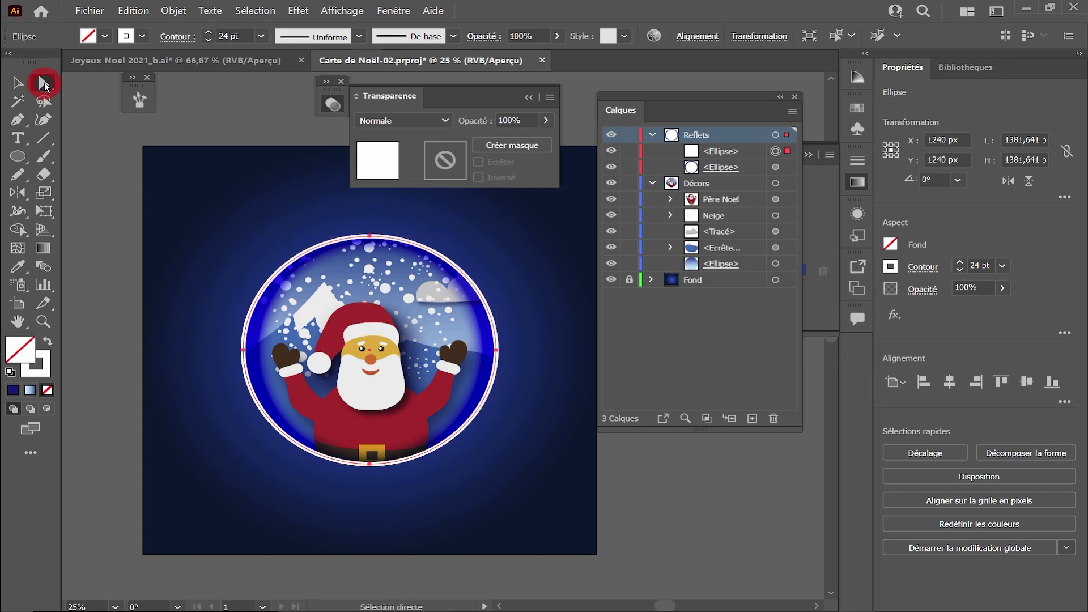
# Cut the white ellipse to its left half by deleting the right anchor point, and give the arc a lens-shaped width profile tapering at both ends
pyautogui.click(531, 359)
pyautogui.click(497, 352)
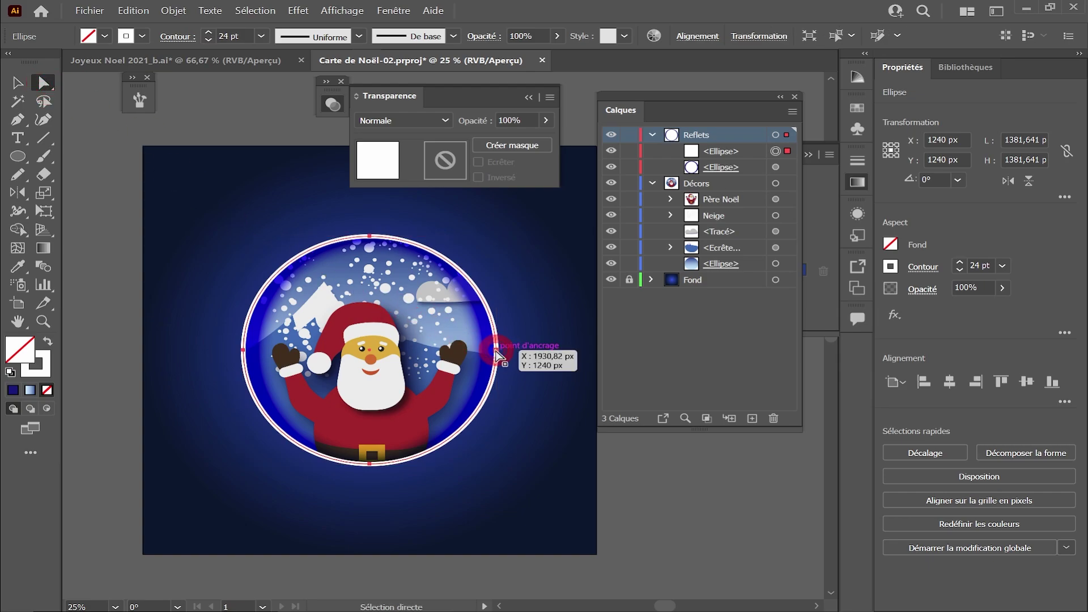
pyautogui.press('Delete')
pyautogui.click(359, 37)
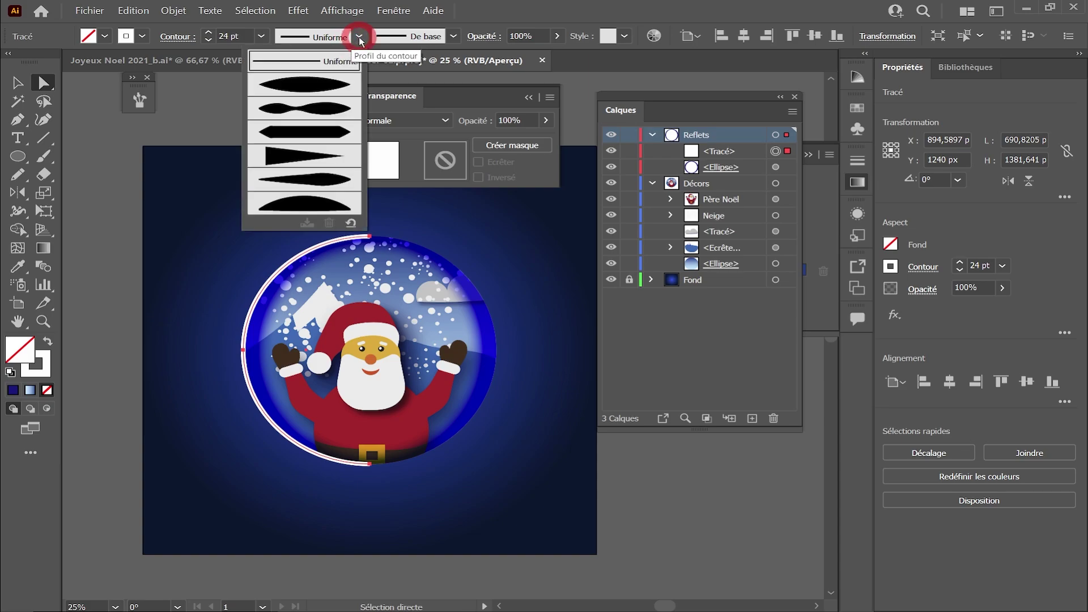
pyautogui.click(314, 89)
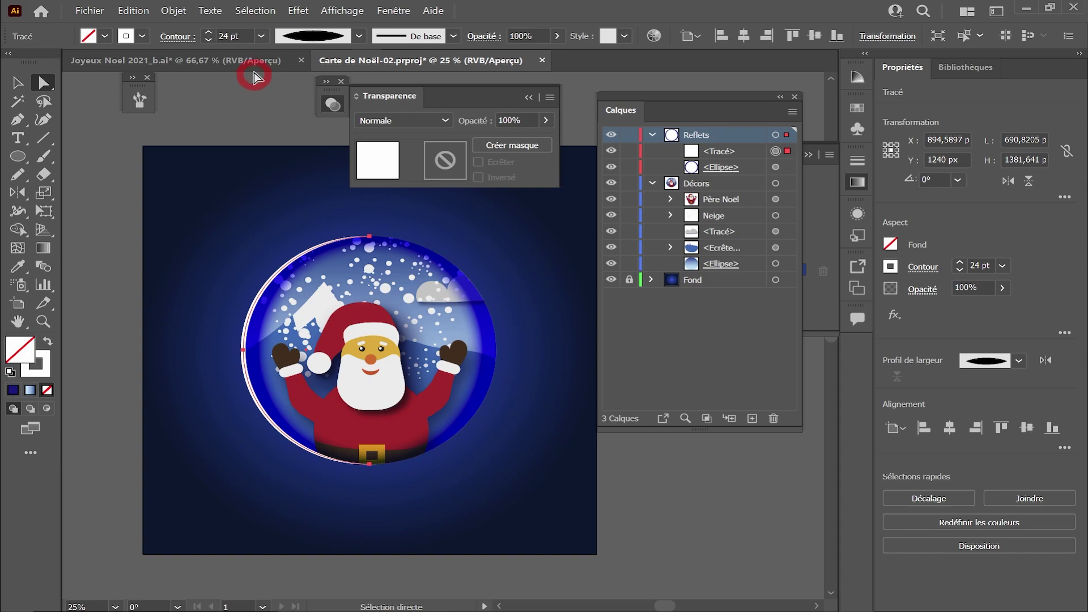
# Apply a Contour progressif effect with a 10 px radius to the white arc, and deselect it
pyautogui.click(296, 12)
pyautogui.moveTo(330, 176)
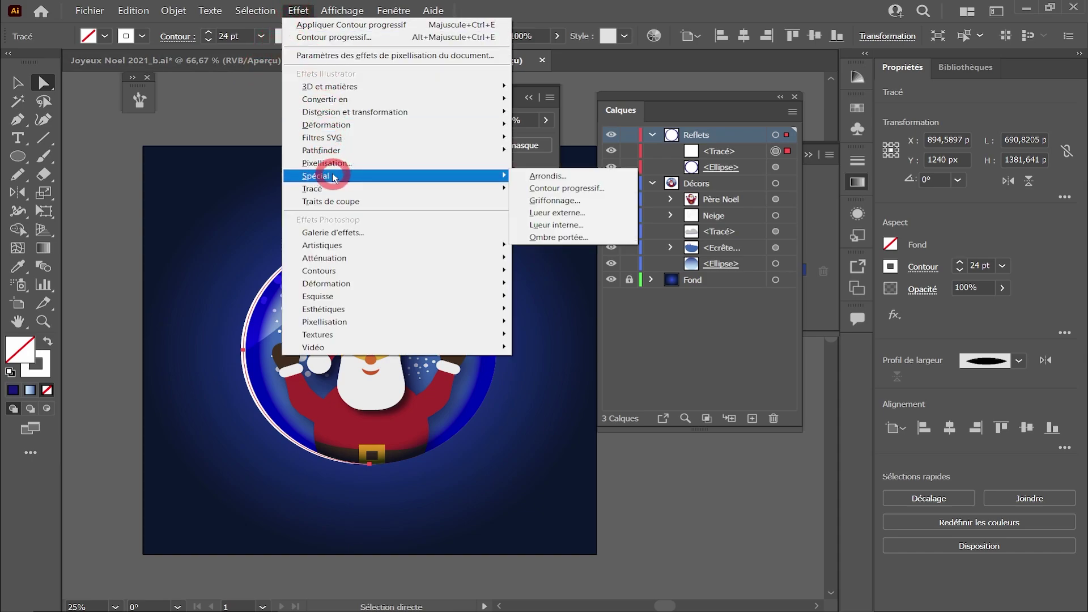
pyautogui.click(565, 188)
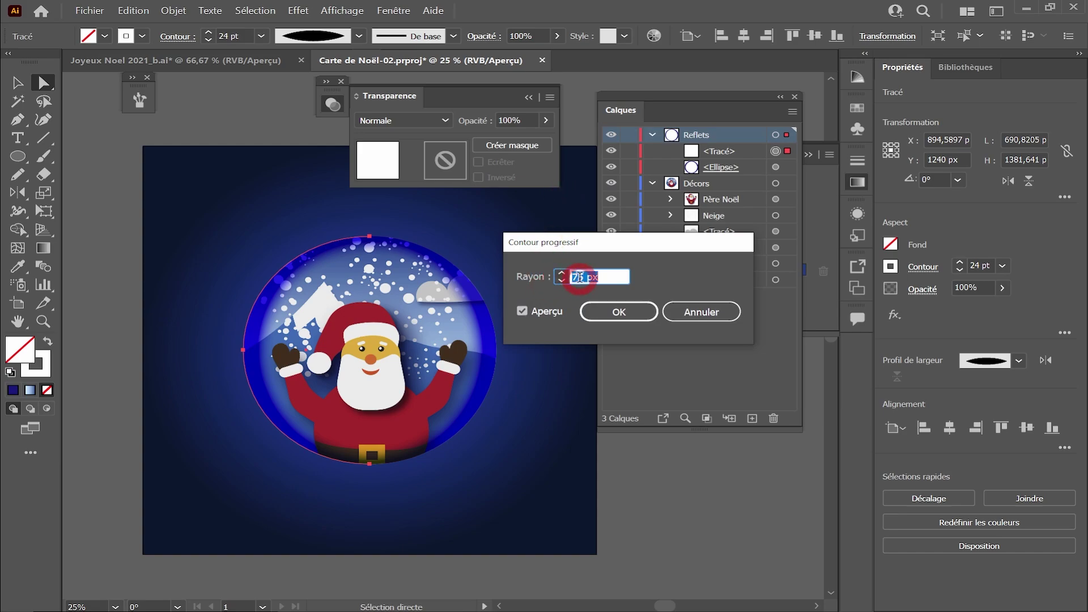
pyautogui.press('Tab')
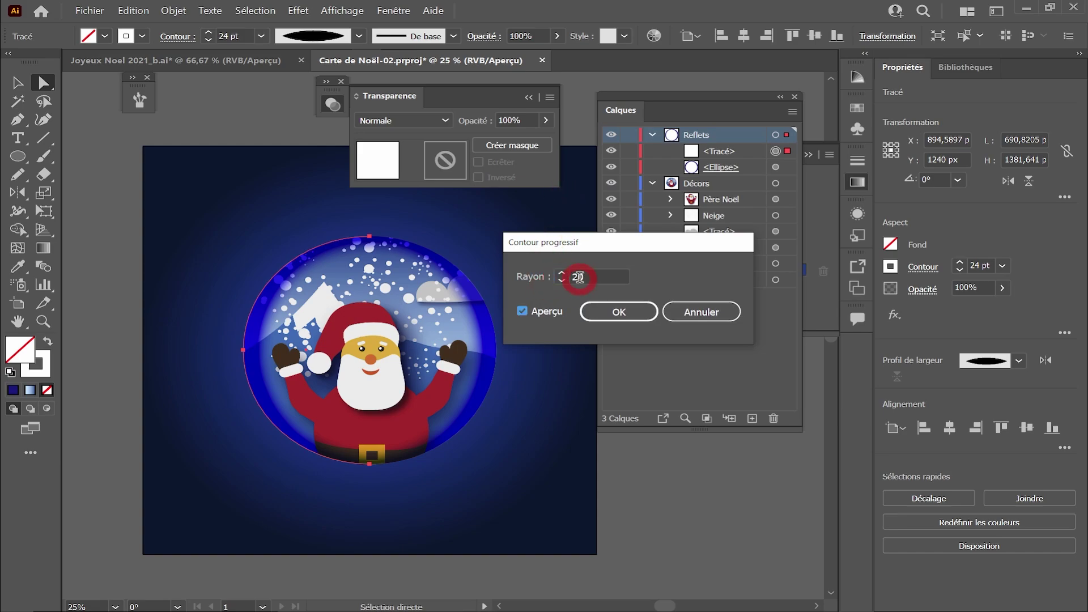
pyautogui.moveTo(579, 278); pyautogui.dragTo(562, 283)
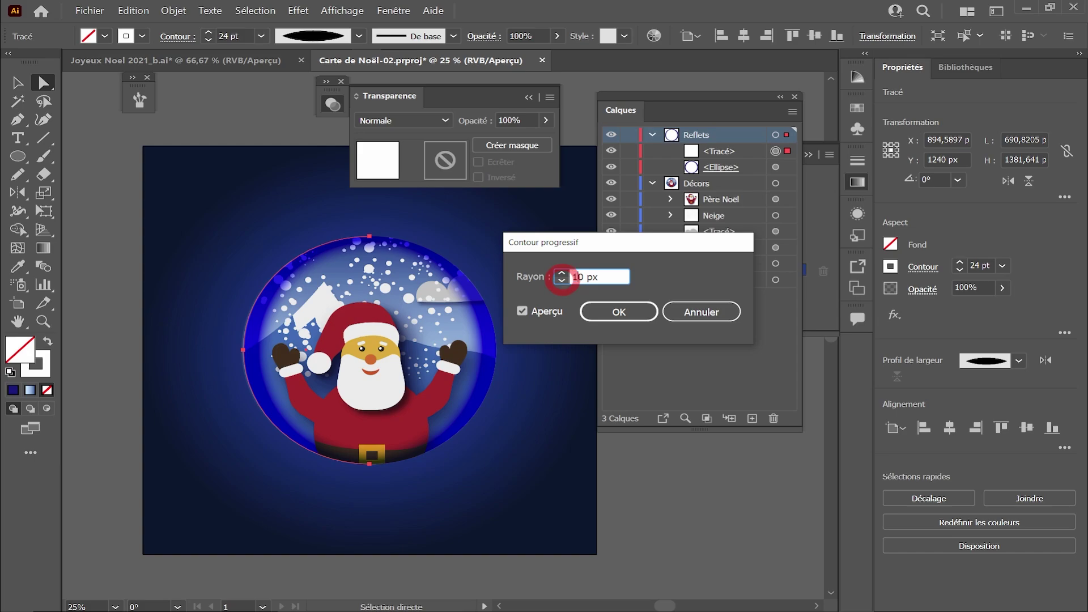
pyautogui.click(590, 311)
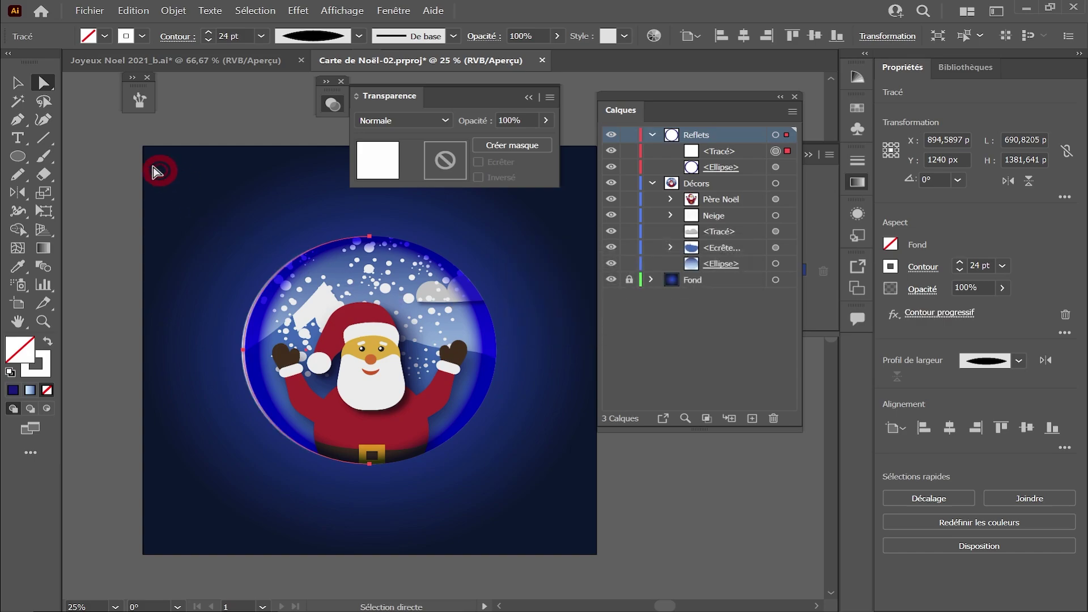
pyautogui.click(17, 82)
pyautogui.click(159, 177)
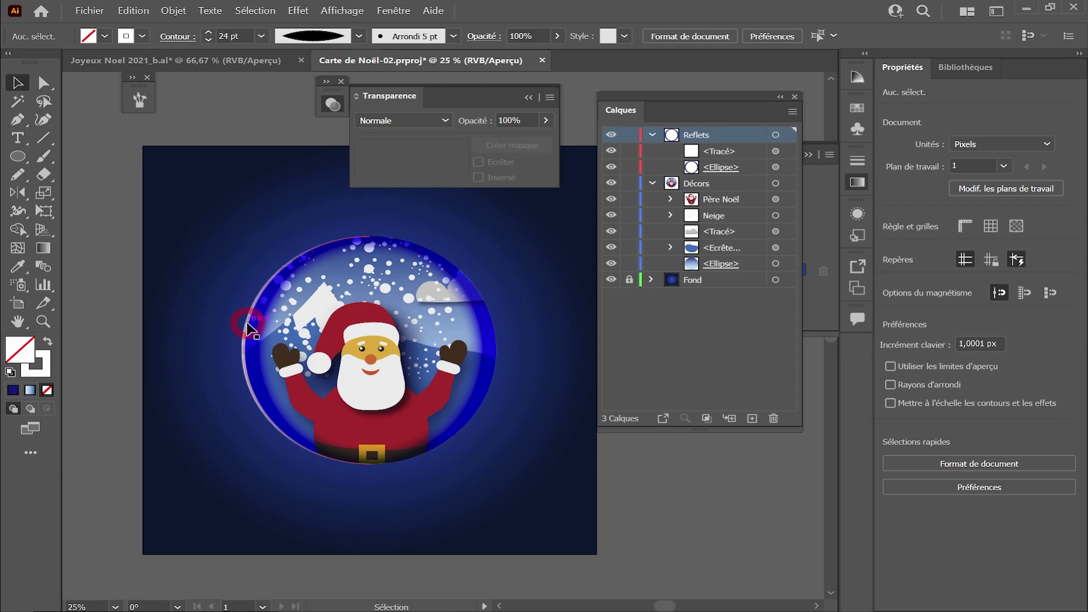
# Duplicate the white arc in the Reflets layer and rename the two arcs Reflet01 and Reflet02
pyautogui.click(776, 151)
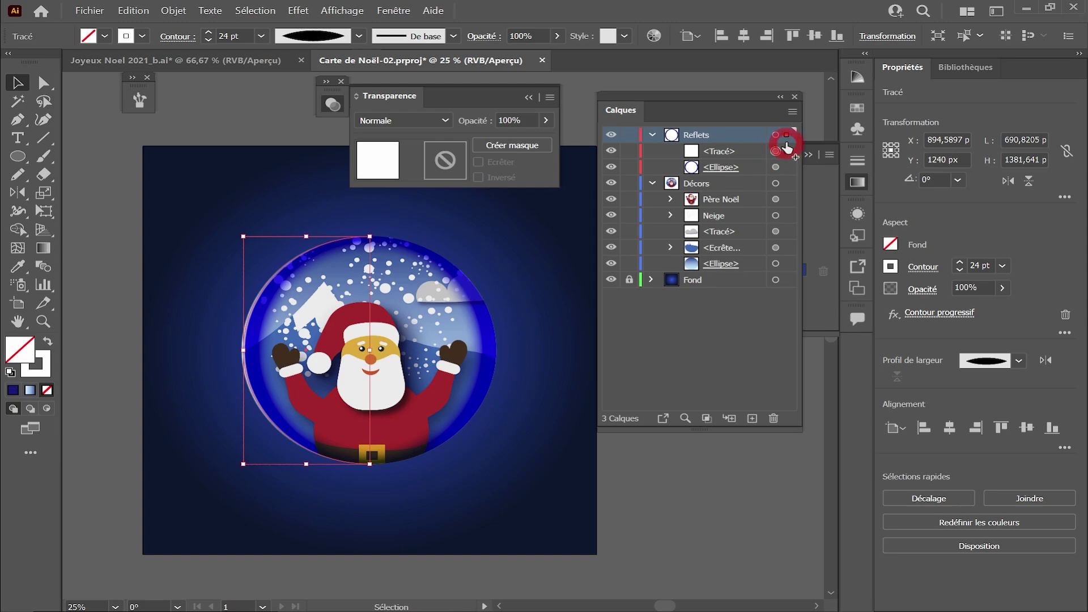
pyautogui.moveTo(786, 140); pyautogui.dragTo(787, 136)
pyautogui.doubleClick(723, 166)
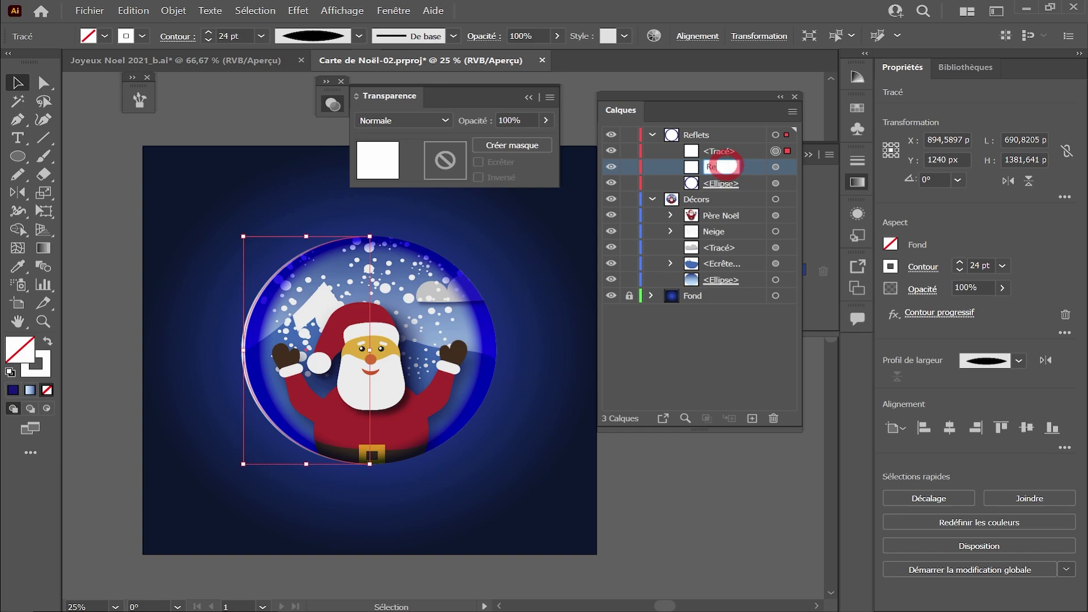
pyautogui.doubleClick(714, 151)
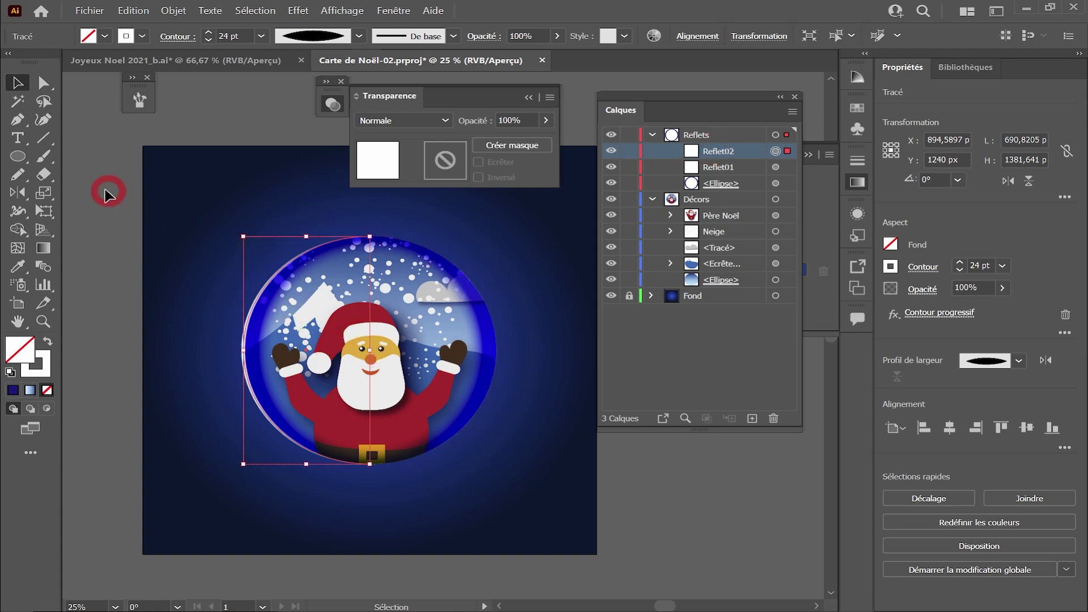
# Rotate Reflet02 by about 155° around the oval's centre so it follows the globe's lower-right edge
pyautogui.moveTo(30, 193); pyautogui.dragTo(69, 195)
pyautogui.click(377, 350)
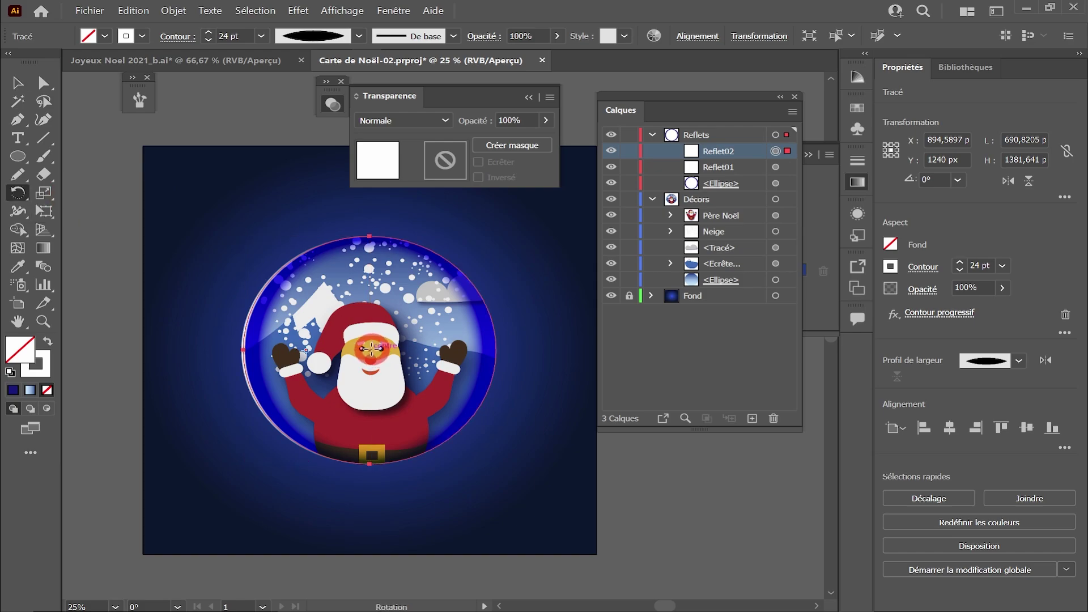
pyautogui.moveTo(329, 227); pyautogui.dragTo(354, 469)
pyautogui.moveTo(460, 357); pyautogui.dragTo(460, 357)
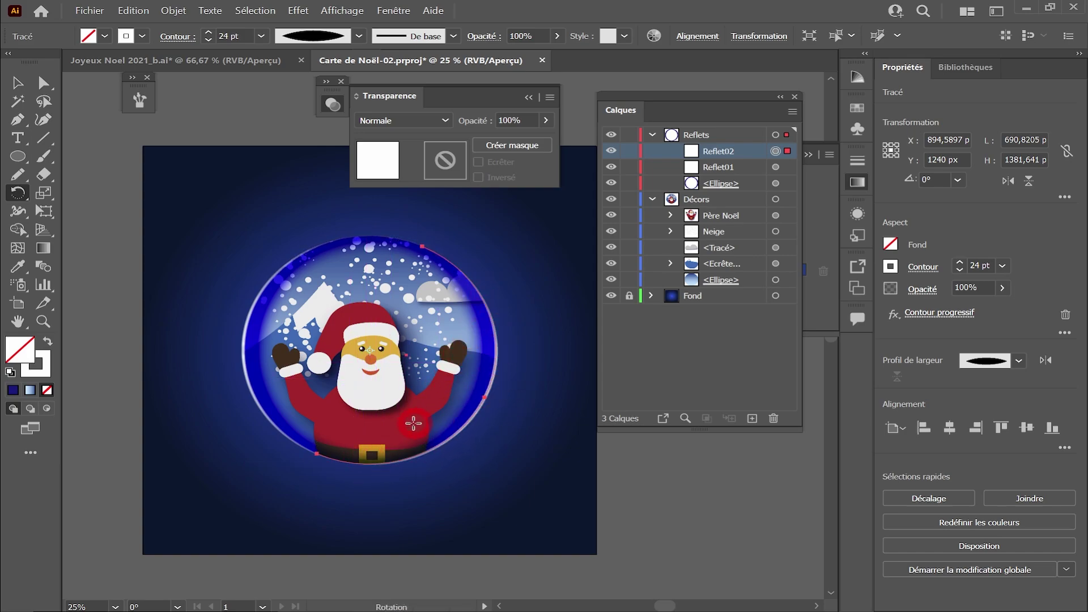
# Set the stroke weight of Reflet02 to 40 pt
pyautogui.click(208, 36)
pyautogui.click(253, 38)
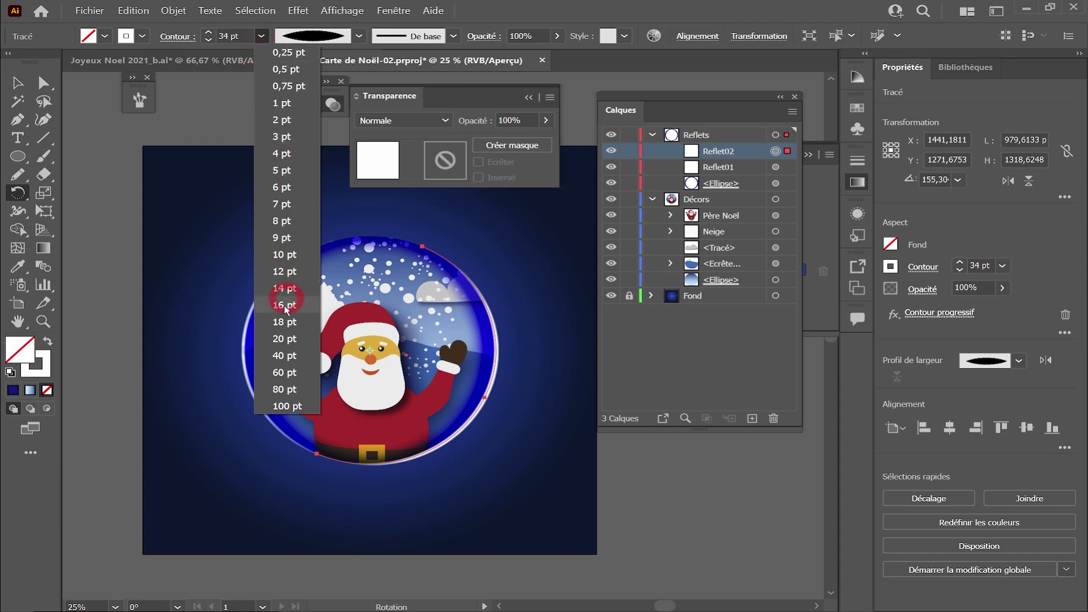
pyautogui.click(288, 394)
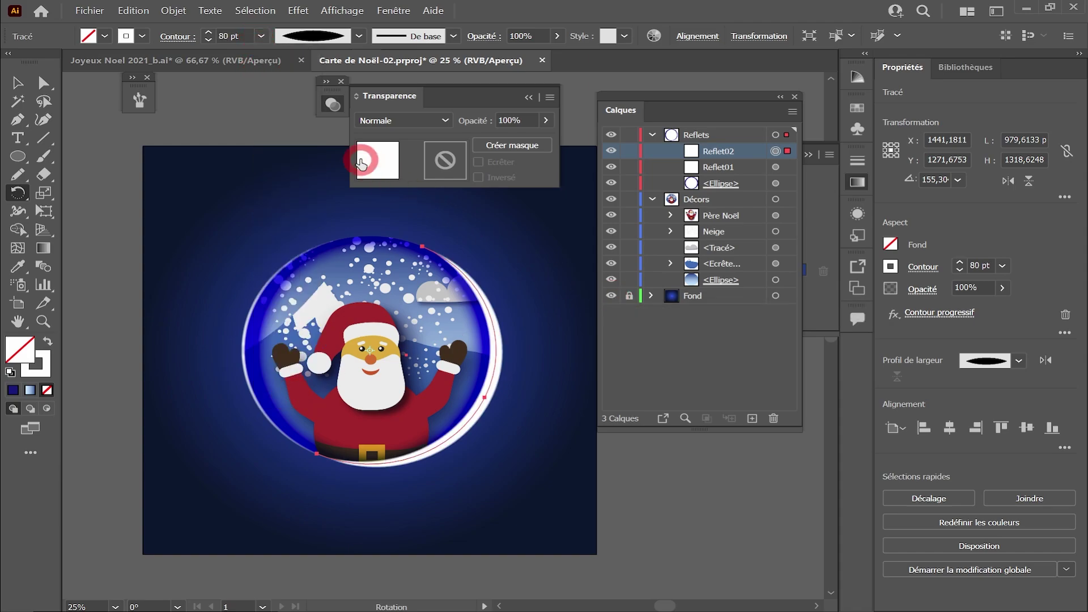
pyautogui.click(261, 37)
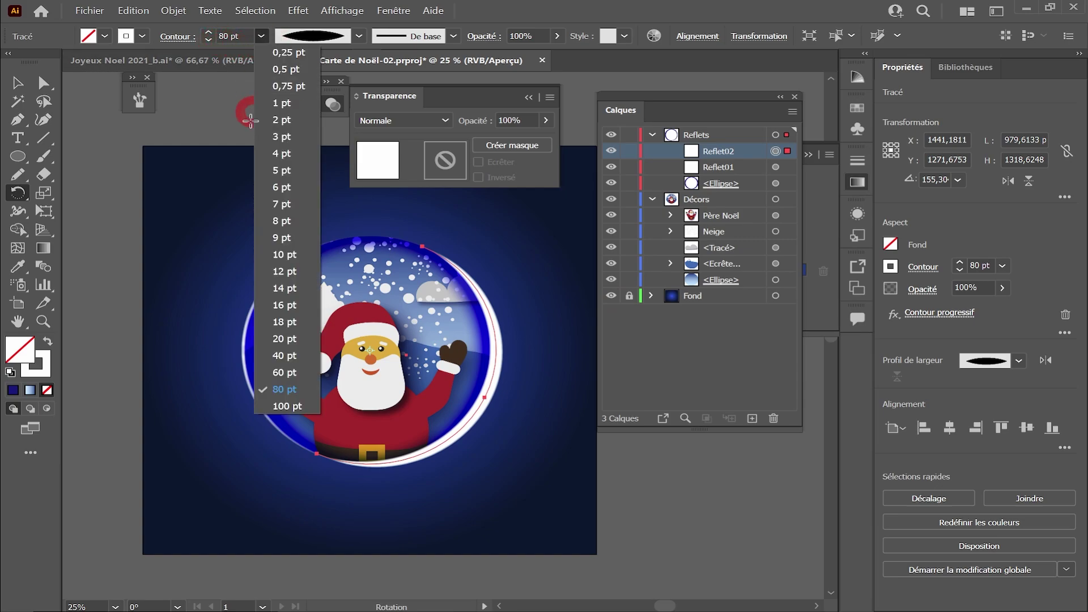
pyautogui.click(278, 352)
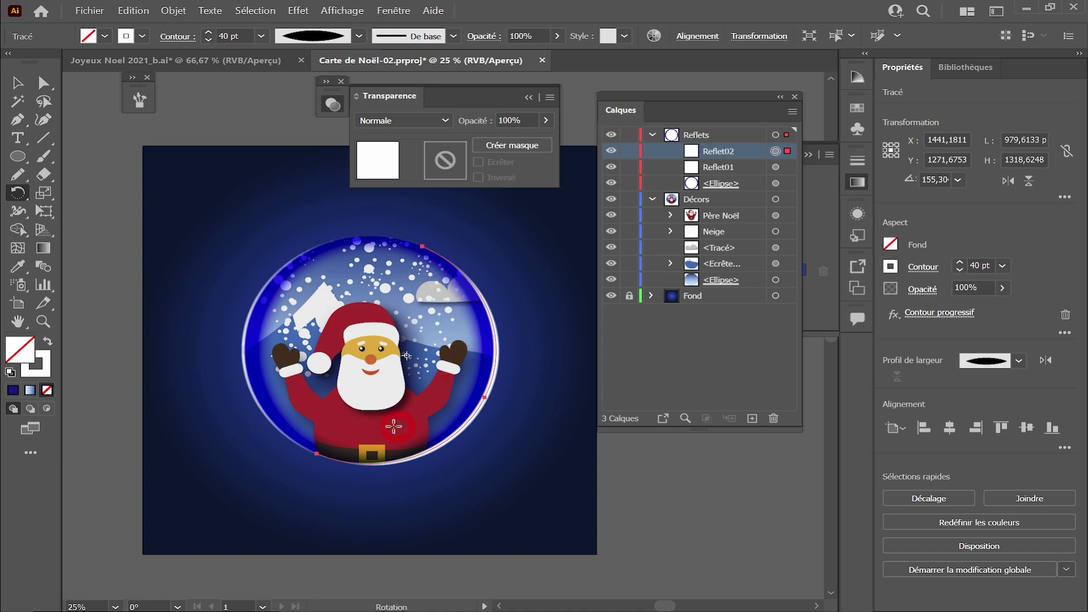
# Change the Contour progressif radius of Reflet02 to 20 px, and deselect it
pyautogui.click(818, 314)
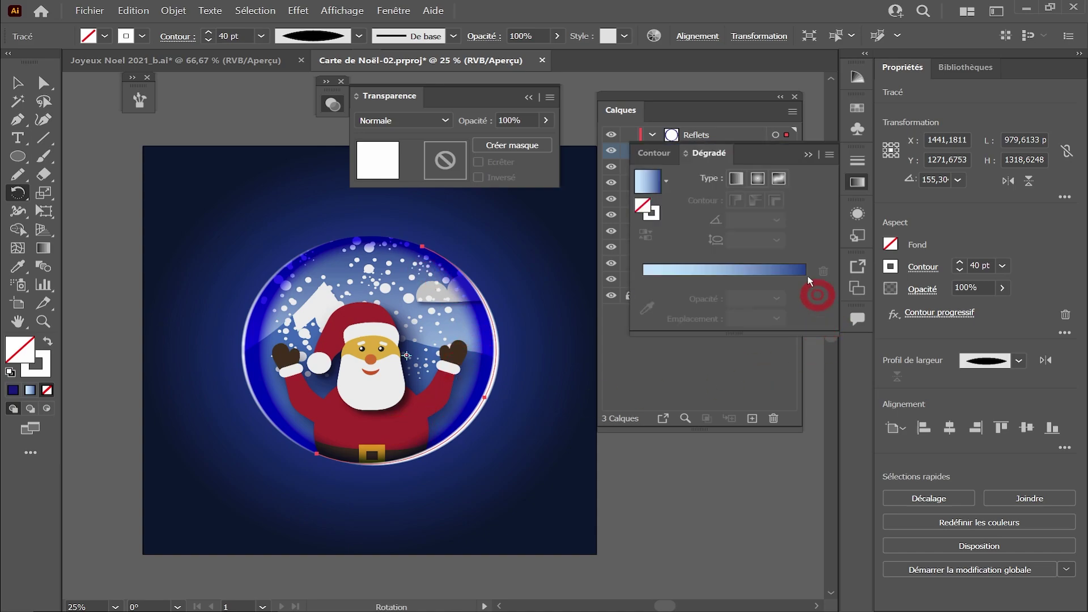
pyautogui.click(858, 214)
pyautogui.click(708, 330)
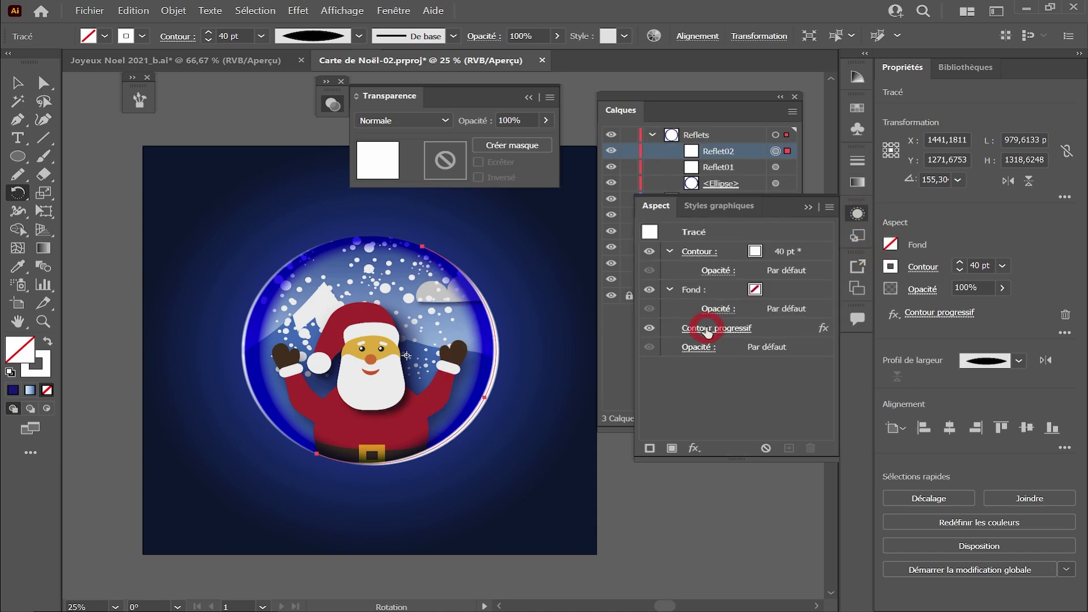
pyautogui.click(601, 276)
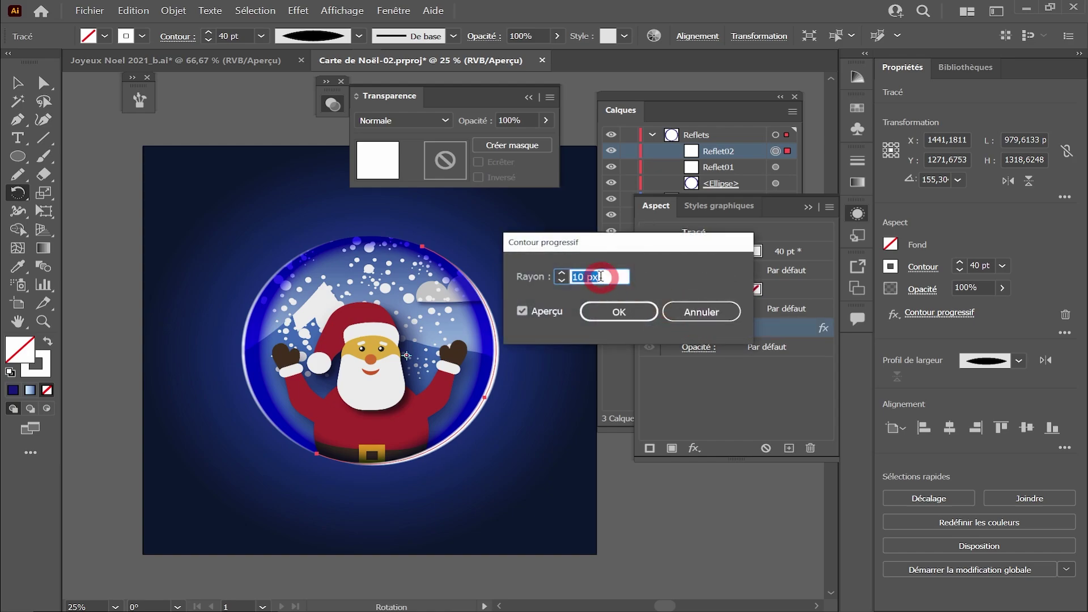
pyautogui.write('20')
pyautogui.click(609, 311)
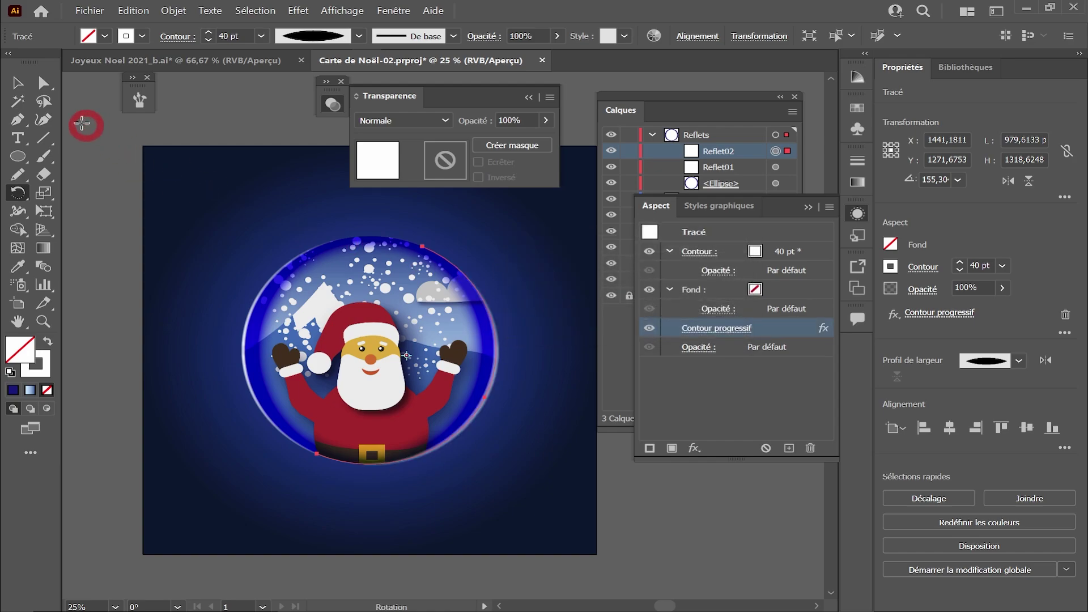
pyautogui.click(17, 83)
pyautogui.click(167, 173)
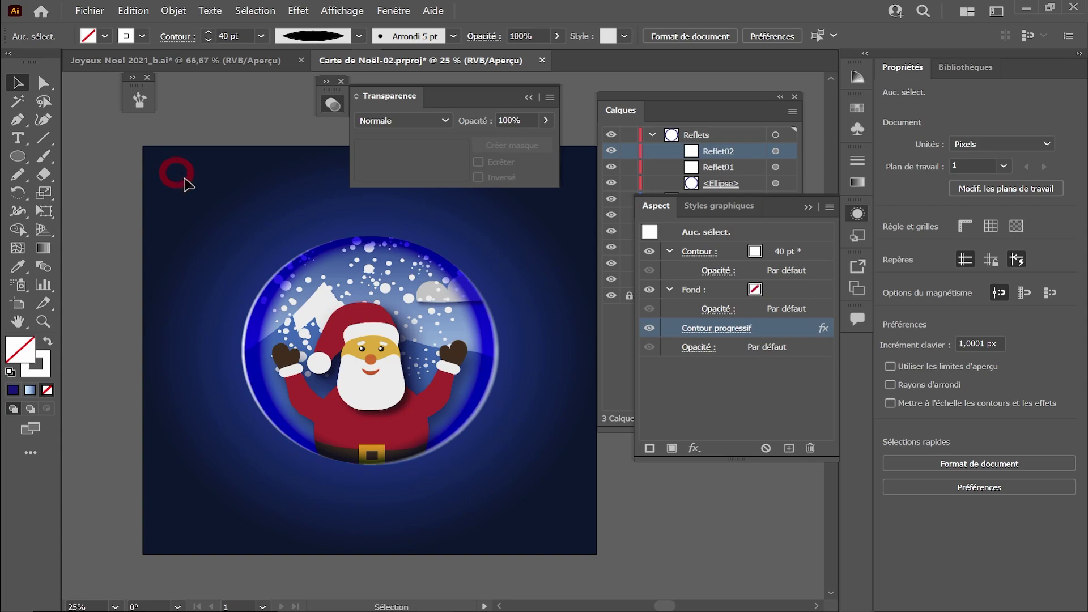
# Copy the sky ellipse from the Décors layer into the Reflets layer, above Reflet02
pyautogui.click(349, 253)
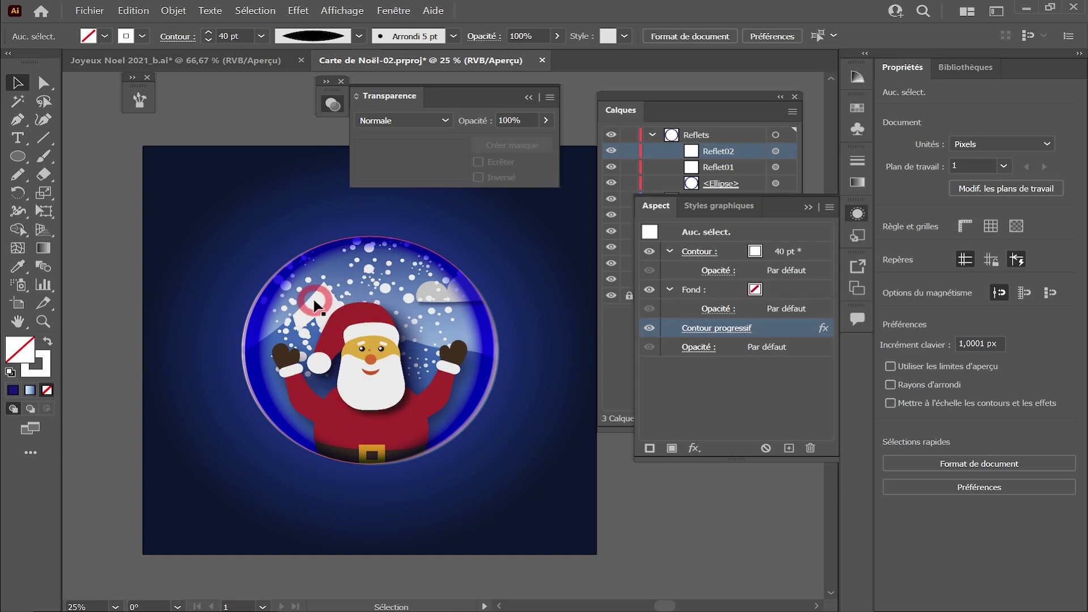
pyautogui.click(734, 107)
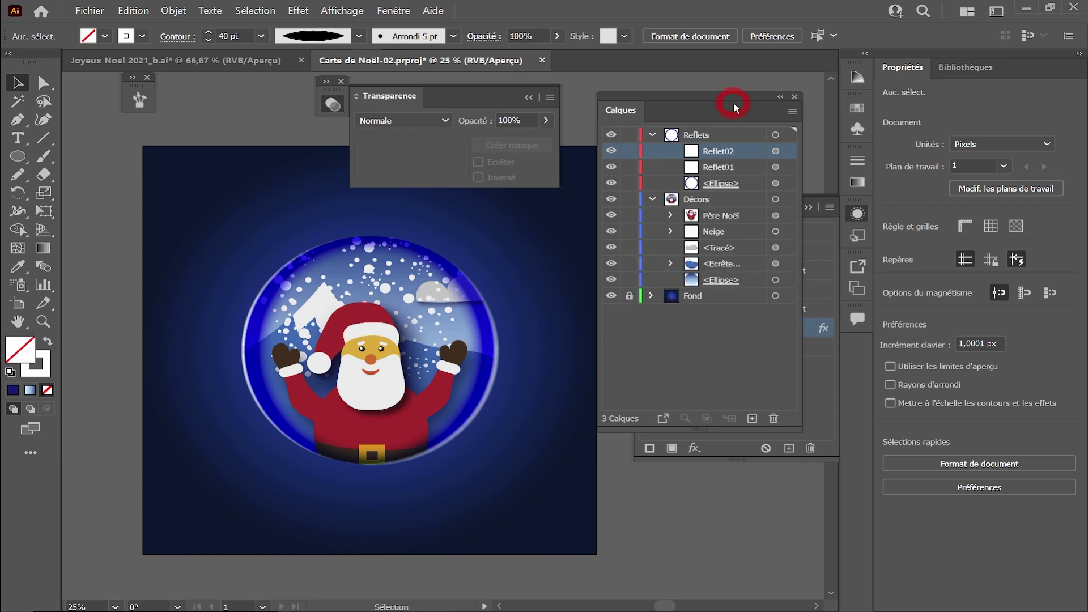
pyautogui.click(775, 280)
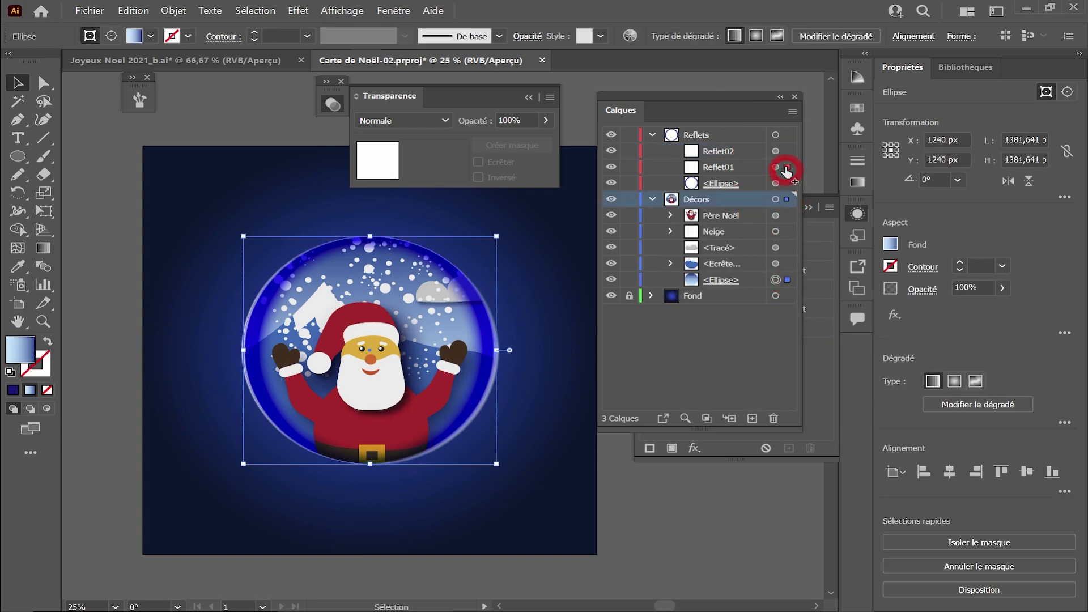
pyautogui.moveTo(788, 150); pyautogui.dragTo(786, 148)
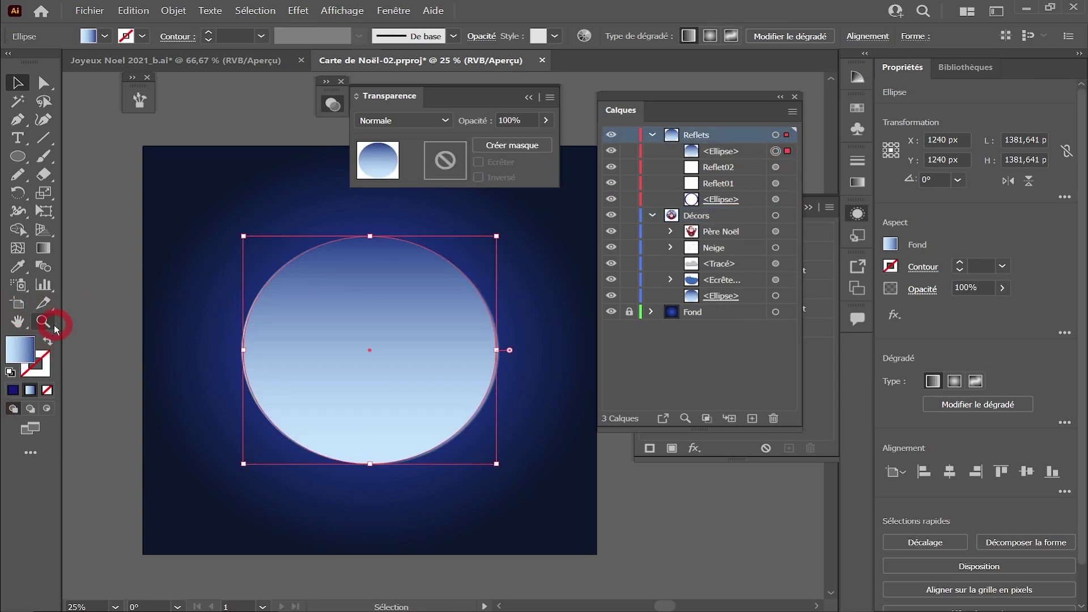
# Replace the copied sky ellipse's gradient fill with the lightest near-white grey
pyautogui.click(104, 38)
pyautogui.click(141, 108)
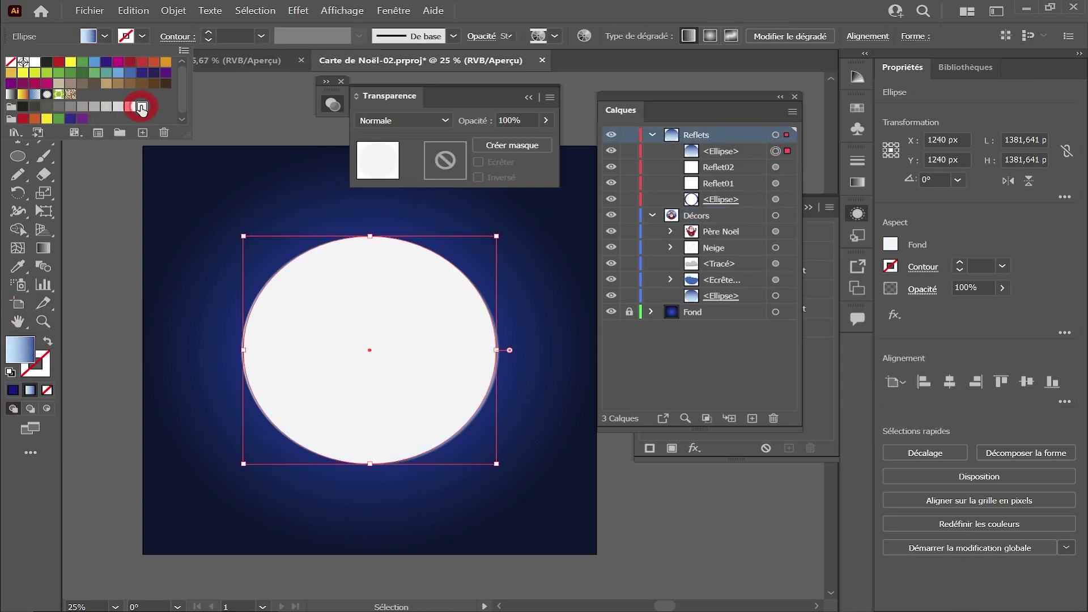
pyautogui.click(516, 5)
pyautogui.click(91, 135)
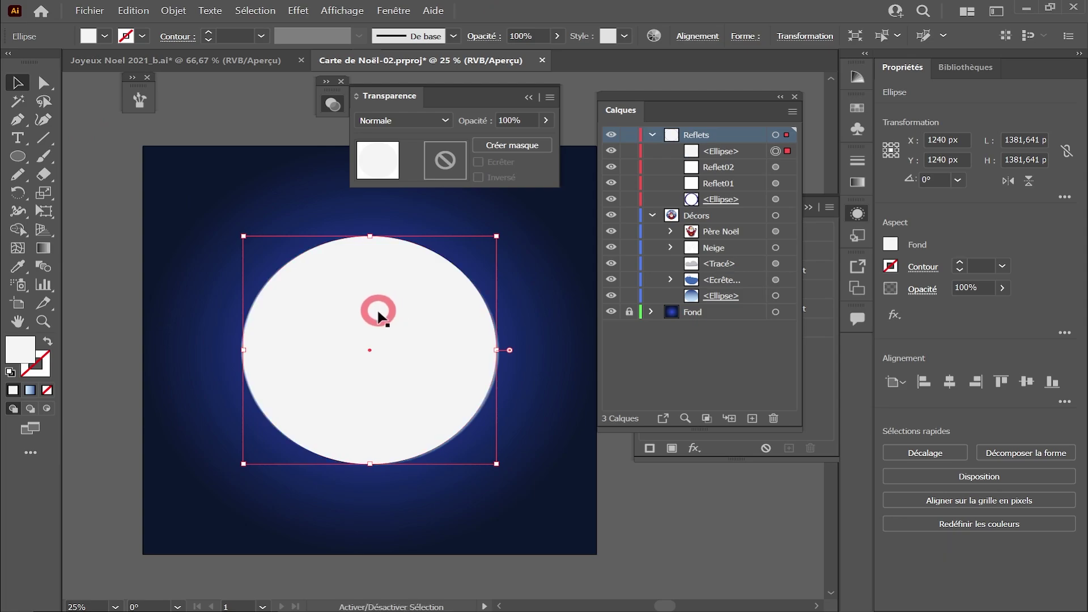
# Duplicate the near-white ellipse slightly lower and enlarge the copy to about 1637 px wide, leaving a crescent uncovered at the original's upper edge
pyautogui.moveTo(386, 316); pyautogui.dragTo(378, 354)
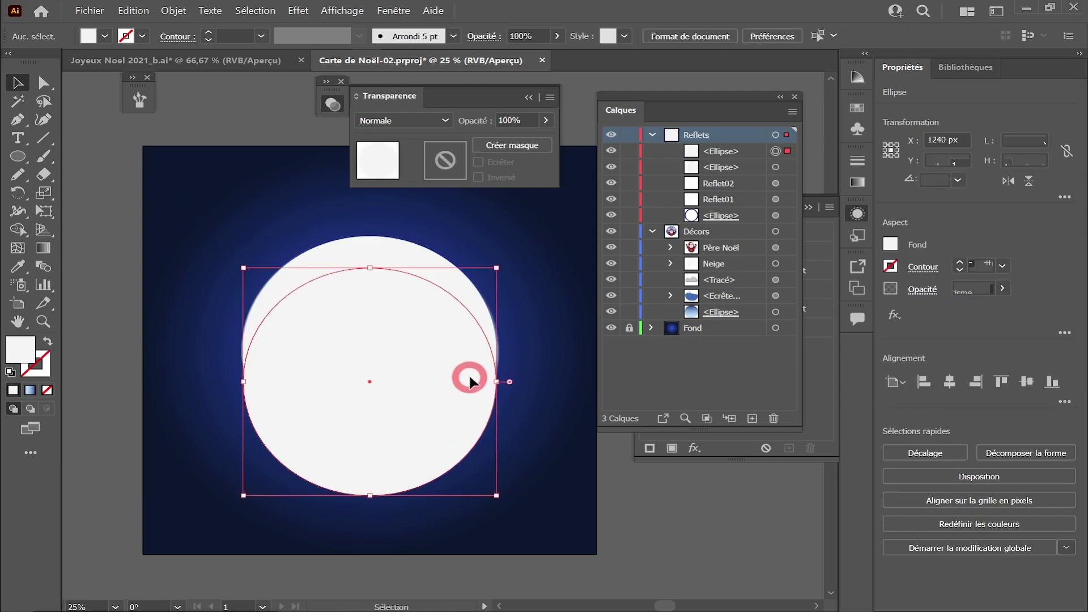
pyautogui.moveTo(497, 268); pyautogui.dragTo(565, 245)
pyautogui.moveTo(391, 302); pyautogui.dragTo(392, 324)
# Subtract the larger ellipse from the original and scale the resulting crescent down around its centre to about 1109 px wide
pyautogui.keyDown('shift'); pyautogui.click(381, 263); pyautogui.keyUp('shift')
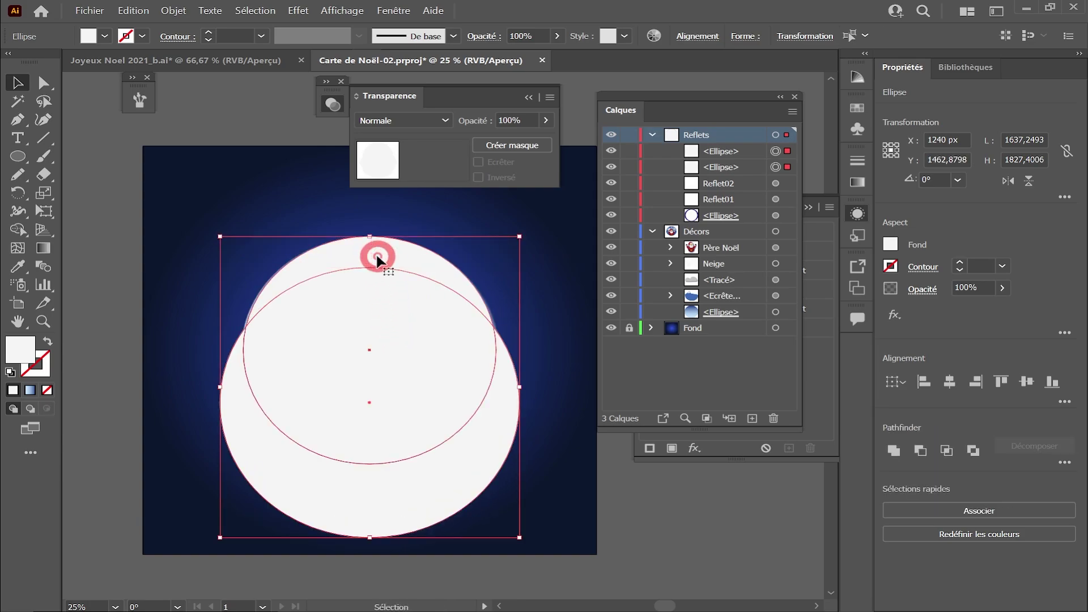
pyautogui.click(924, 454)
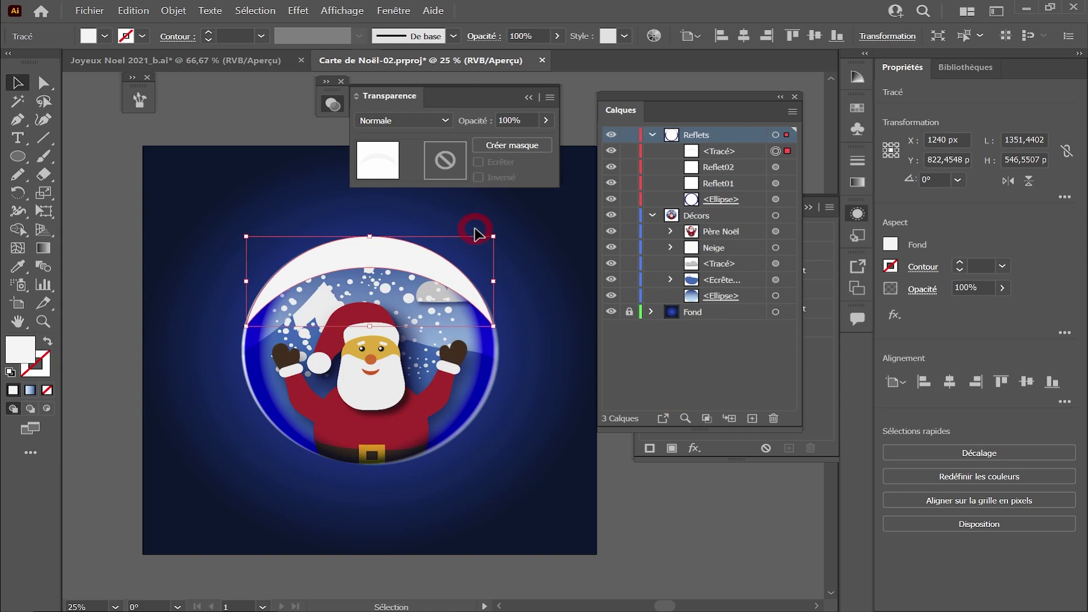
pyautogui.moveTo(494, 236); pyautogui.dragTo(471, 245)
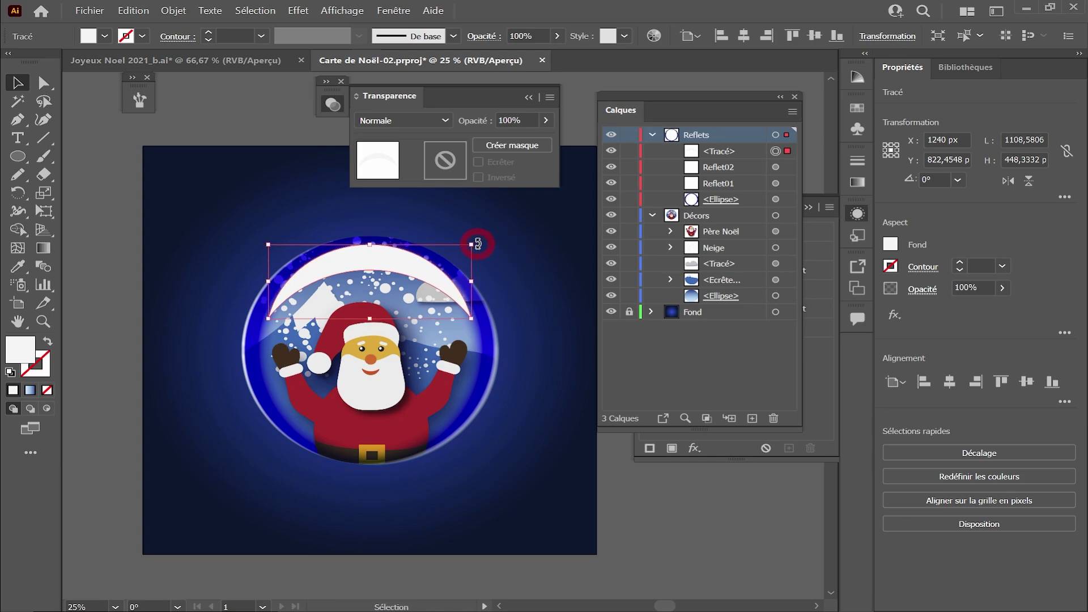
# Apply a 40 px feather effect (Contour progressif) to the near-white crescent at the top of the glass ball
pyautogui.click(298, 10)
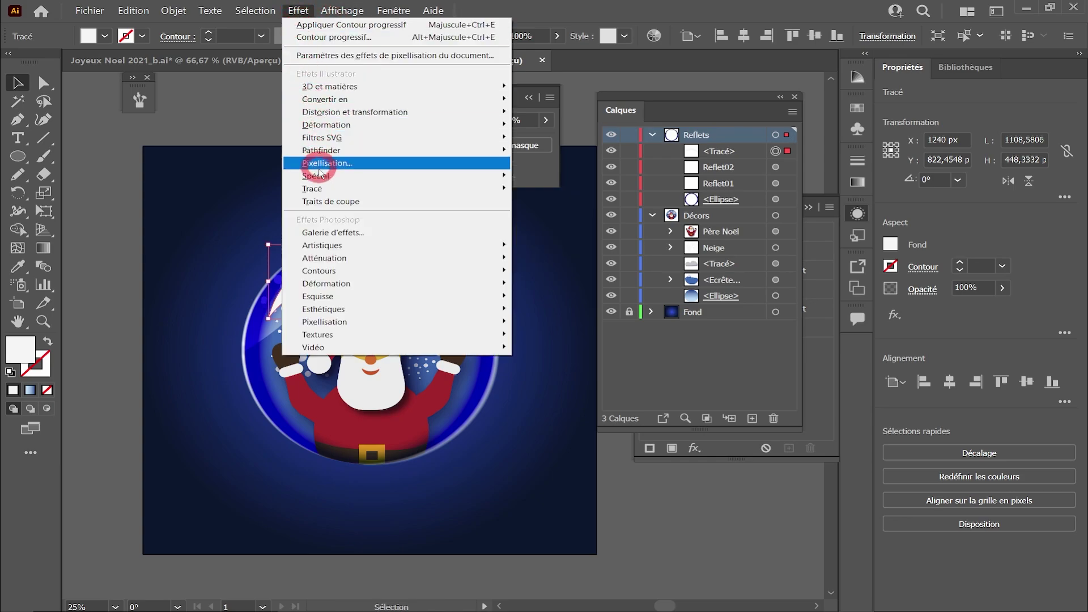
pyautogui.moveTo(490, 190)
pyautogui.click(558, 190)
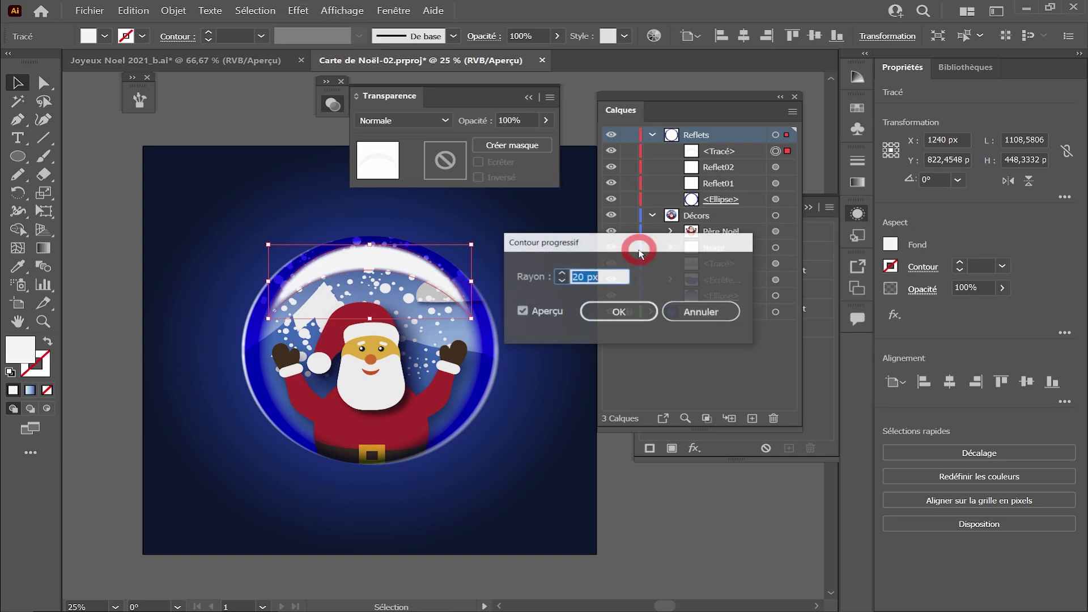
pyautogui.moveTo(570, 278); pyautogui.dragTo(591, 276)
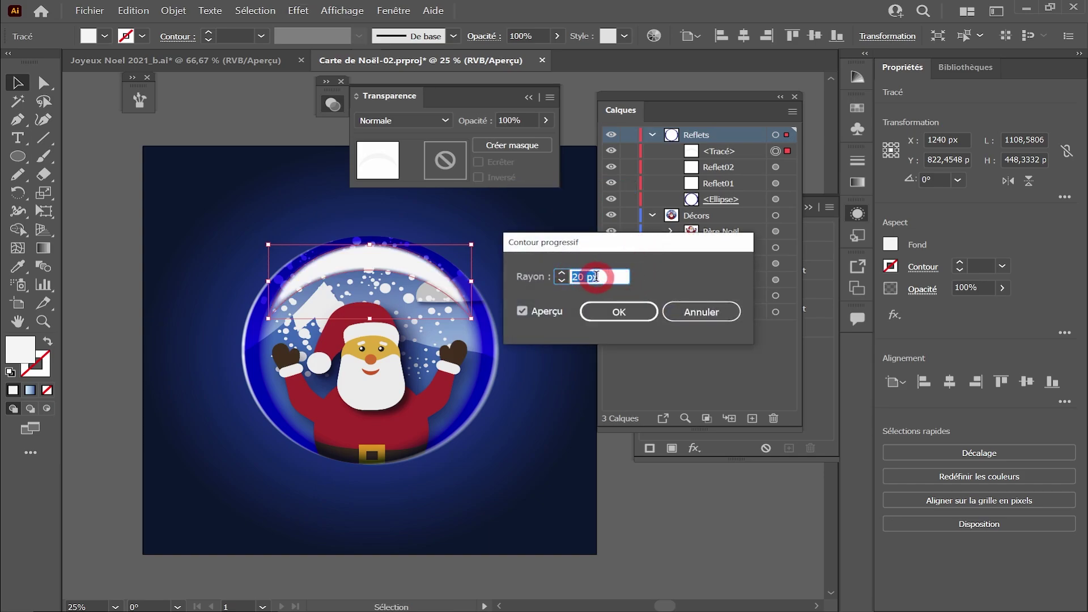
pyautogui.click(590, 312)
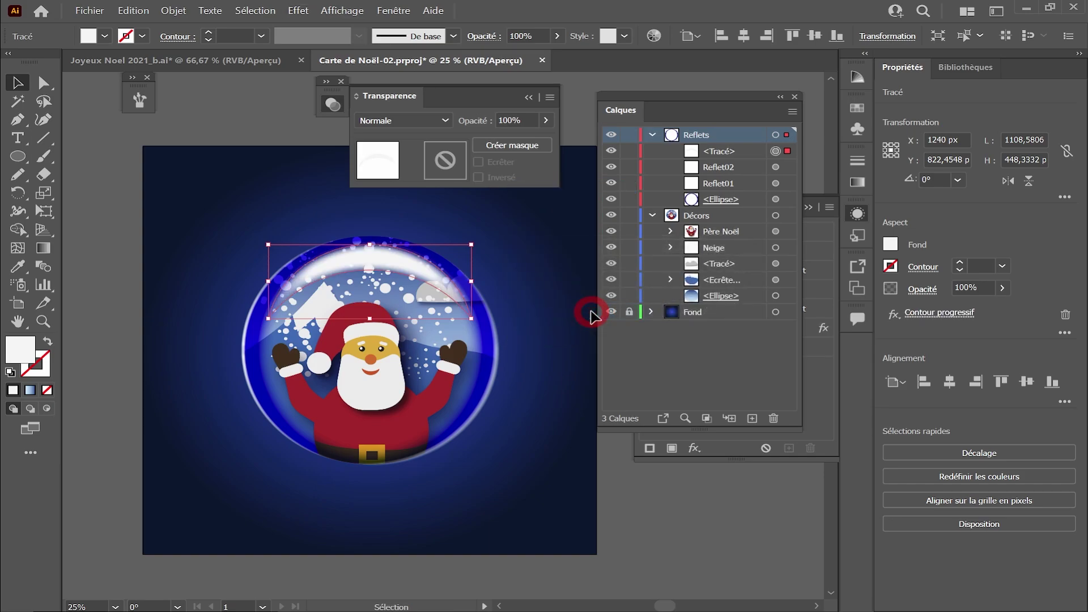
pyautogui.click(120, 143)
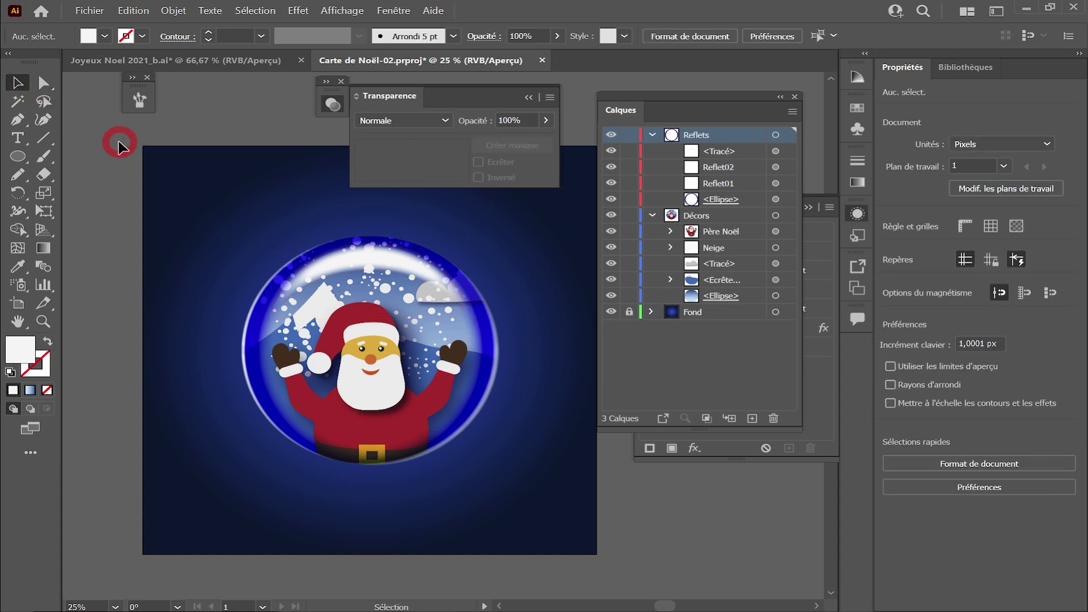
# Duplicate the feathered crescent in place, try rotating the copy around the ball's centre, and undo that rotation
pyautogui.click(350, 259)
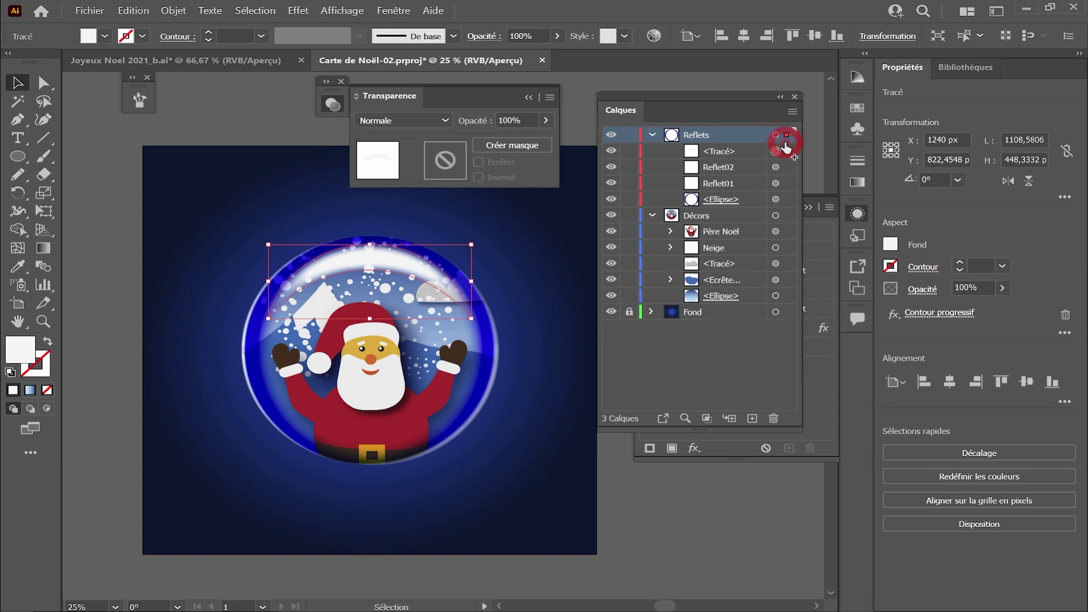
pyautogui.moveTo(785, 144); pyautogui.dragTo(786, 137)
pyautogui.click(18, 193)
pyautogui.hotkey('ctrl', 'y')
pyautogui.click(370, 360)
pyautogui.hotkey('ctrl', 'y')
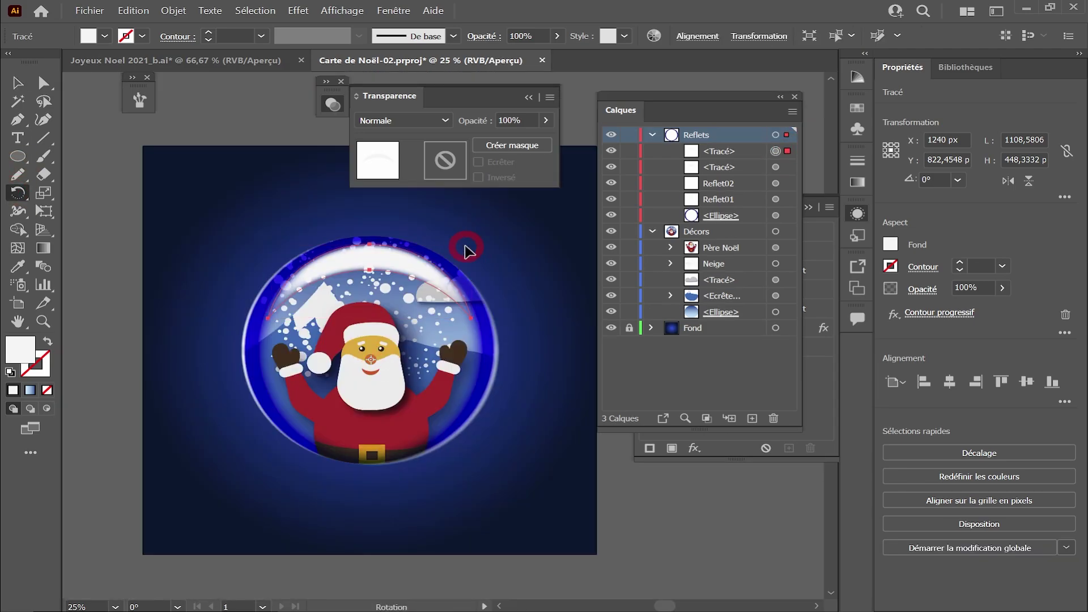
pyautogui.moveTo(465, 247); pyautogui.dragTo(304, 440)
pyautogui.hotkey('ctrl', 'z')
# Reset the rotation centre to the ball's centre and rotate the copied crescent 180° to the ball's lower edge
pyautogui.scroll(2, 392, 379)
pyautogui.hotkey('ctrl', 'y')
pyautogui.click(349, 336)
pyautogui.hotkey('ctrl', 'y')
pyautogui.scroll(-3, 374, 348)
pyautogui.moveTo(437, 274); pyautogui.dragTo(303, 400)
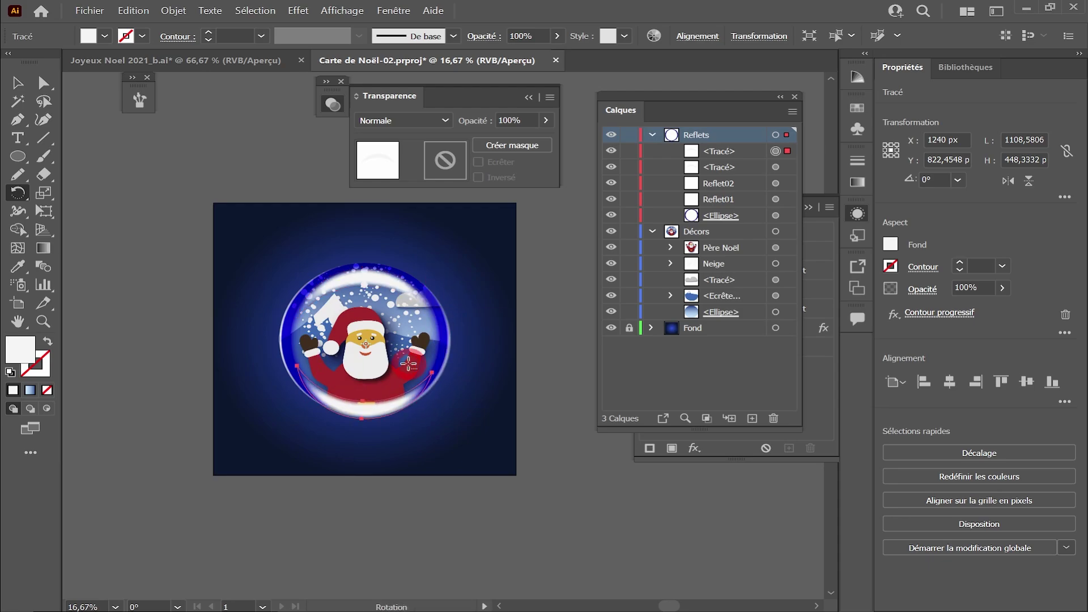
# Nudge the lower crescent slightly upward and reduce its opacity to 61%
pyautogui.scroll(2, 408, 364)
pyautogui.click(18, 83)
pyautogui.press('Up')
pyautogui.press('Up')
pyautogui.press('Up')
pyautogui.press('Up')
pyautogui.press('Up')
pyautogui.press('Up')
pyautogui.click(557, 36)
pyautogui.moveTo(557, 54); pyautogui.dragTo(525, 54)
pyautogui.click(296, 289)
pyautogui.scroll(-1, 296, 289)
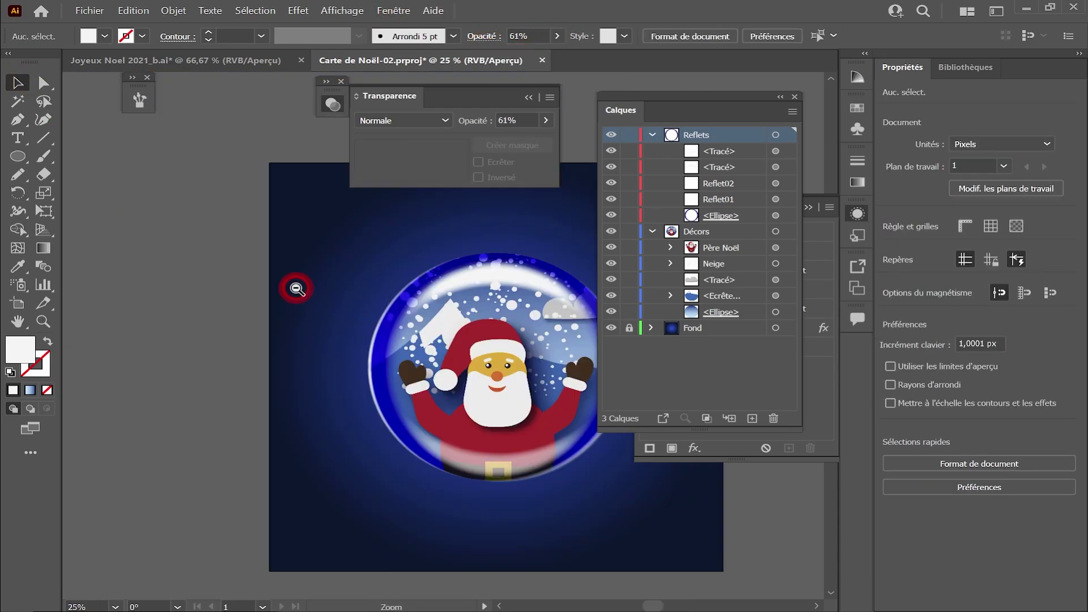
# Draw a near-white rectangle beside the ball and copy it into a two-by-two window-pane grid about 483 by 699 px overall
pyautogui.moveTo(429, 327); pyautogui.dragTo(242, 347)
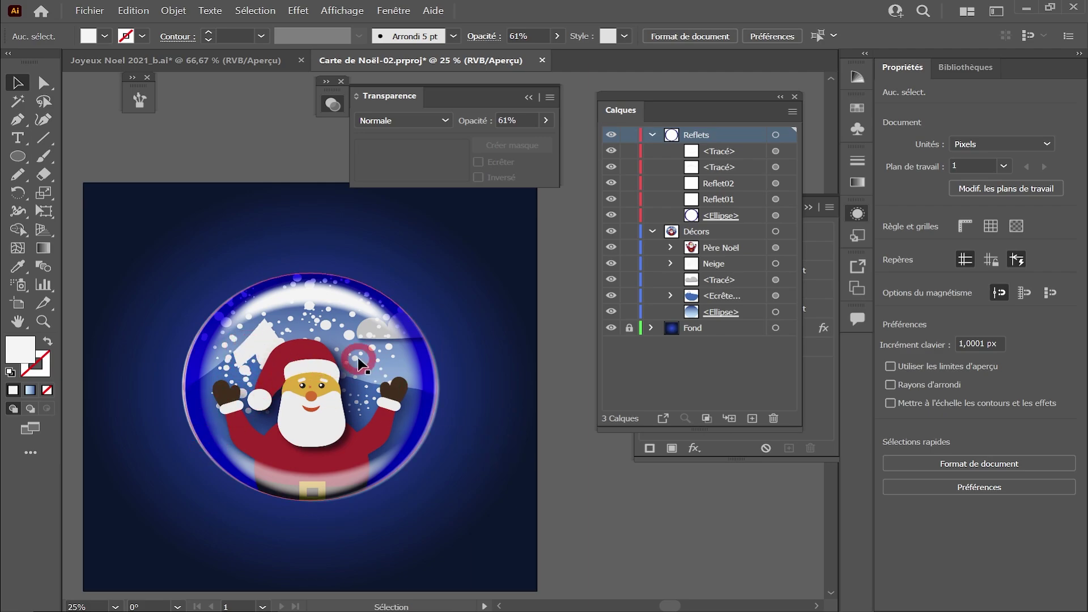
pyautogui.scroll(-1, 493, 360)
pyautogui.scroll(1, 469, 340)
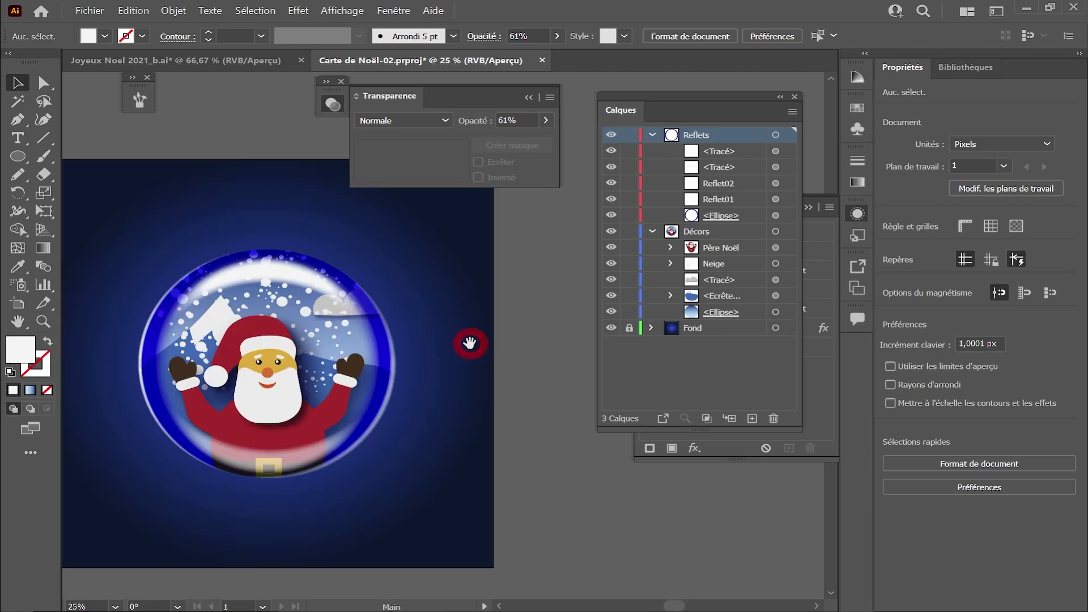
pyautogui.moveTo(494, 344); pyautogui.dragTo(394, 344)
pyautogui.click(18, 156)
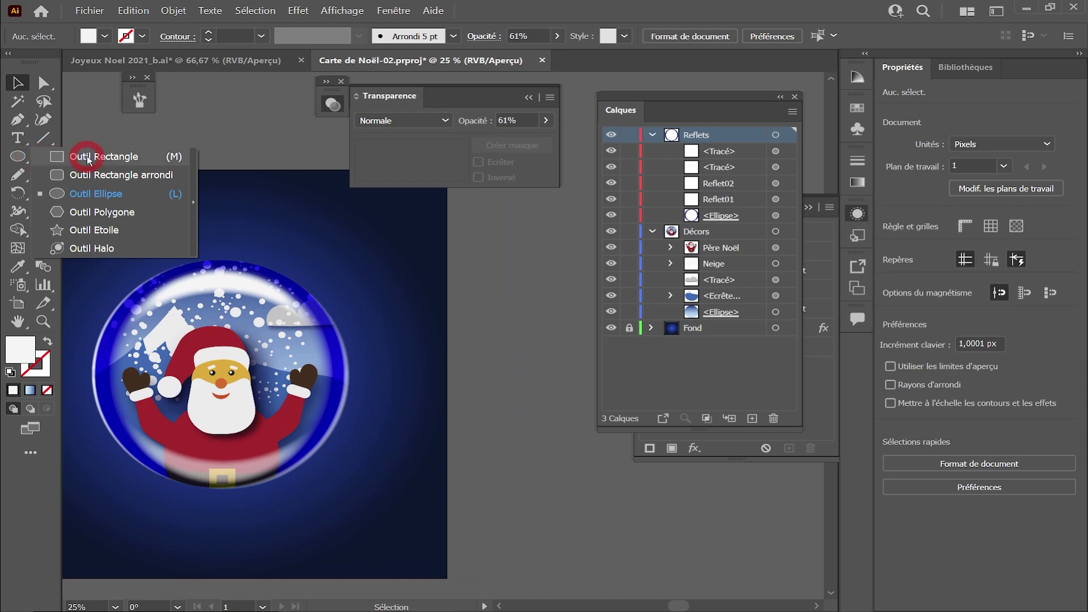
pyautogui.click(88, 157)
pyautogui.moveTo(395, 290)
pyautogui.mouseDown()
pyautogui.moveTo(435, 342)
pyautogui.moveTo(470, 316)
pyautogui.moveTo(469, 377)
pyautogui.mouseUp()
pyautogui.click(17, 82)
# Combine the four window-pane rectangles into one compound path and move it onto the left half of the ball
pyautogui.keyDown('shift'); pyautogui.click(417, 318); pyautogui.keyUp('shift')
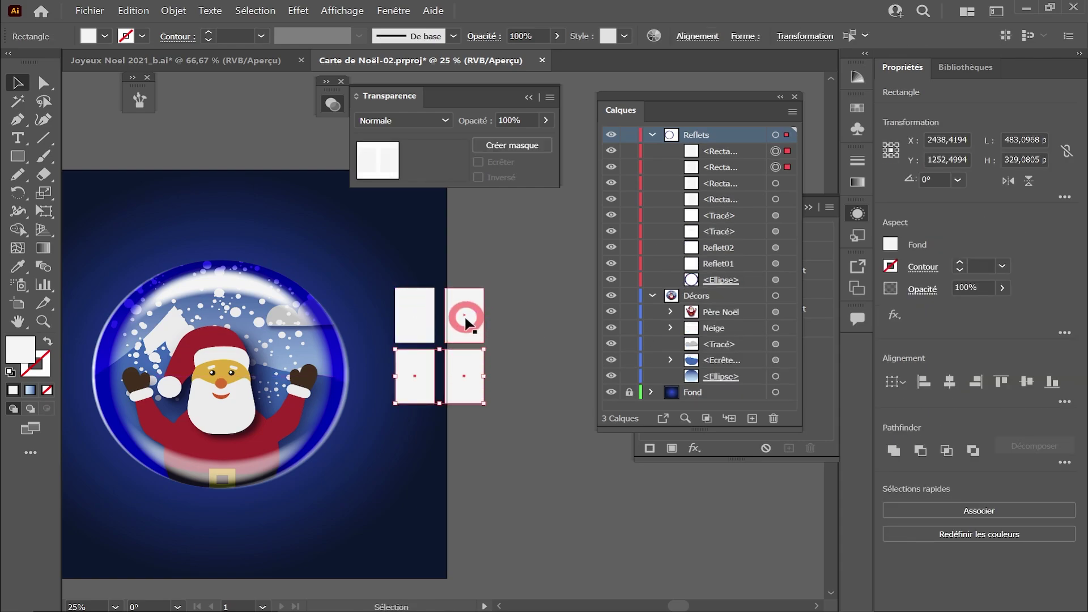
pyautogui.keyDown('shift'); pyautogui.click(466, 323); pyautogui.keyUp('shift')
pyautogui.keyDown('shift'); pyautogui.click(413, 316); pyautogui.keyUp('shift')
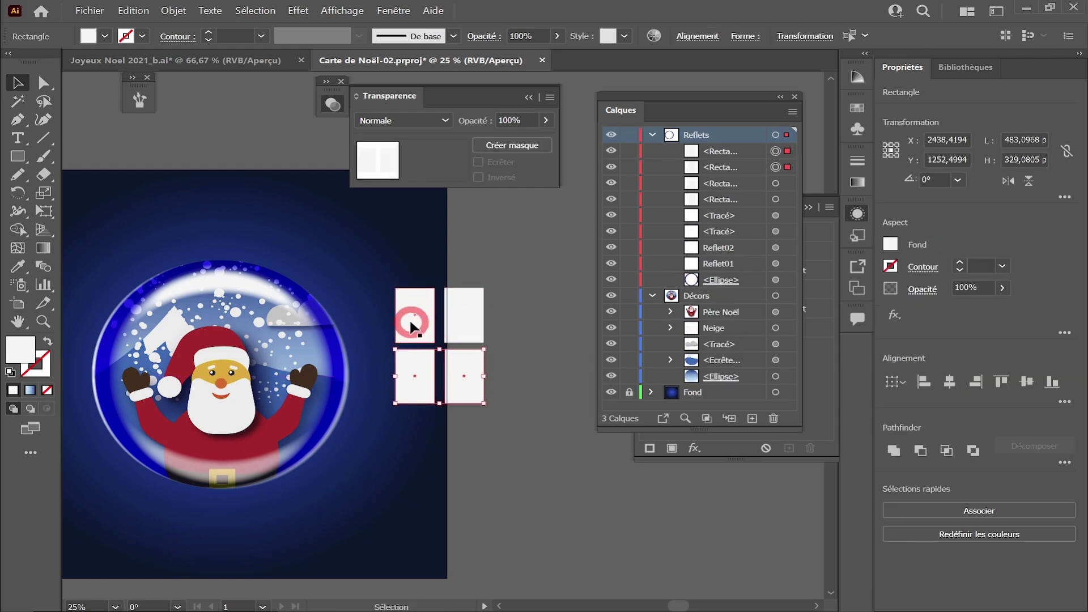
pyautogui.click(173, 11)
pyautogui.moveTo(212, 414)
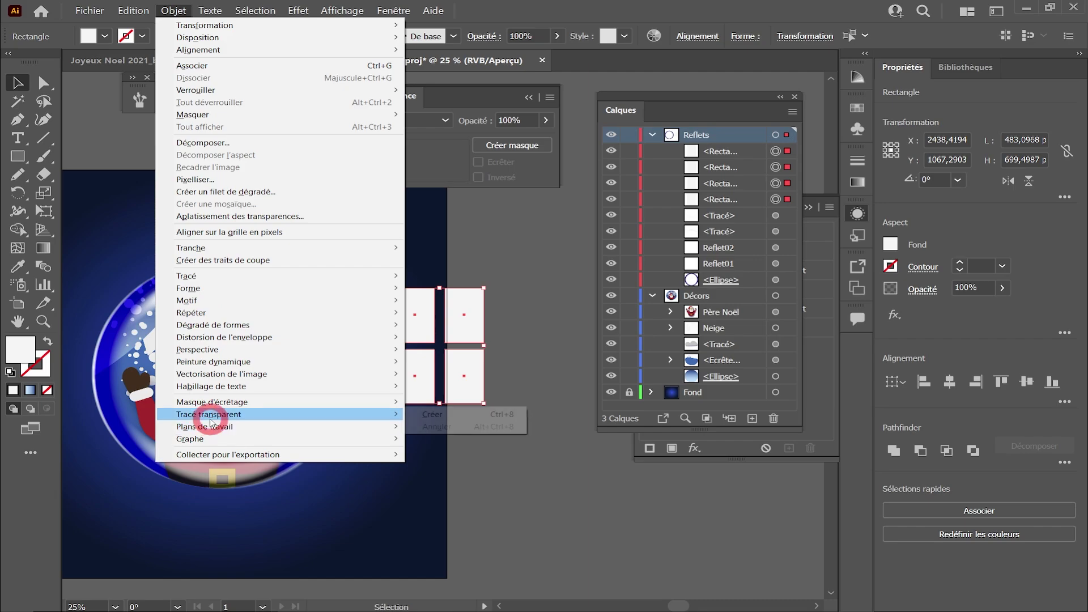
pyautogui.click(433, 414)
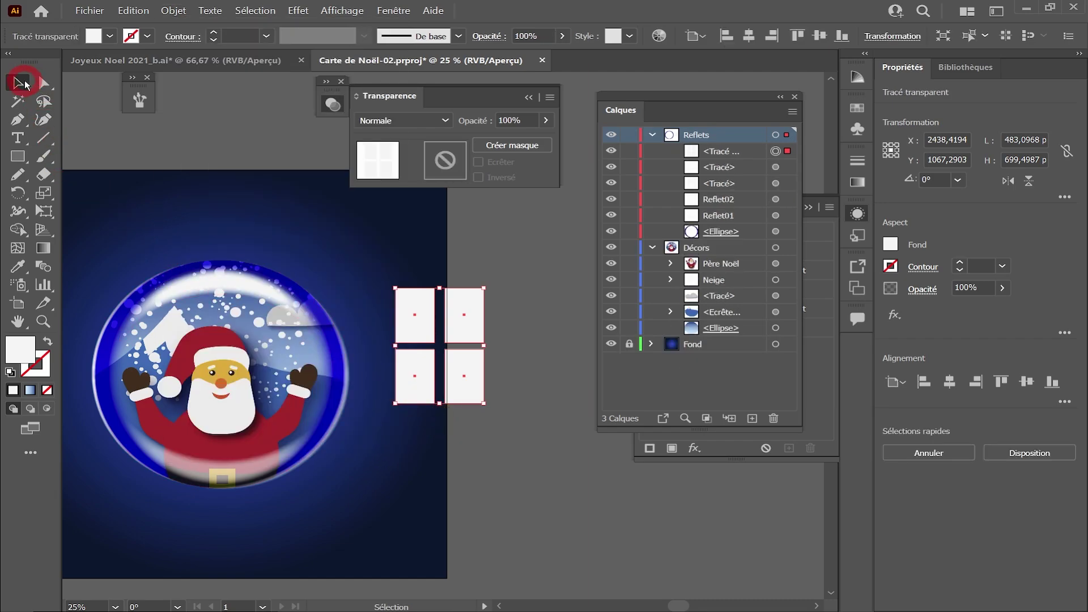
pyautogui.click(539, 338)
pyautogui.moveTo(479, 319); pyautogui.dragTo(456, 331)
pyautogui.hotkey('ctrl', '+')
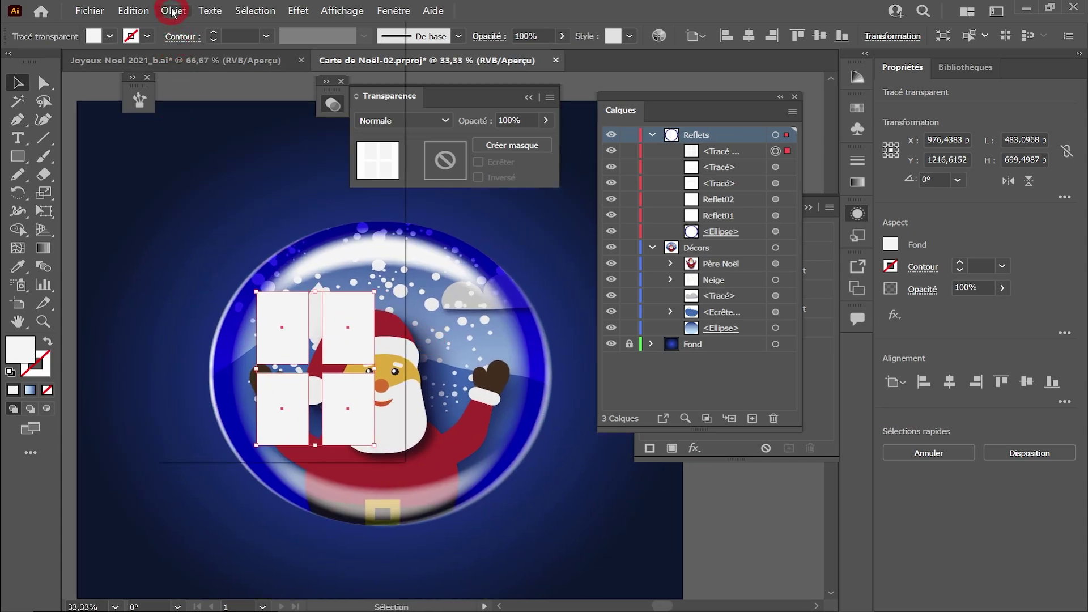
# Warp the window panes with a vertical Arc envelope at 50% bend, keeping 11% horizontal and -10% vertical distortion
pyautogui.click(174, 11)
pyautogui.moveTo(217, 339)
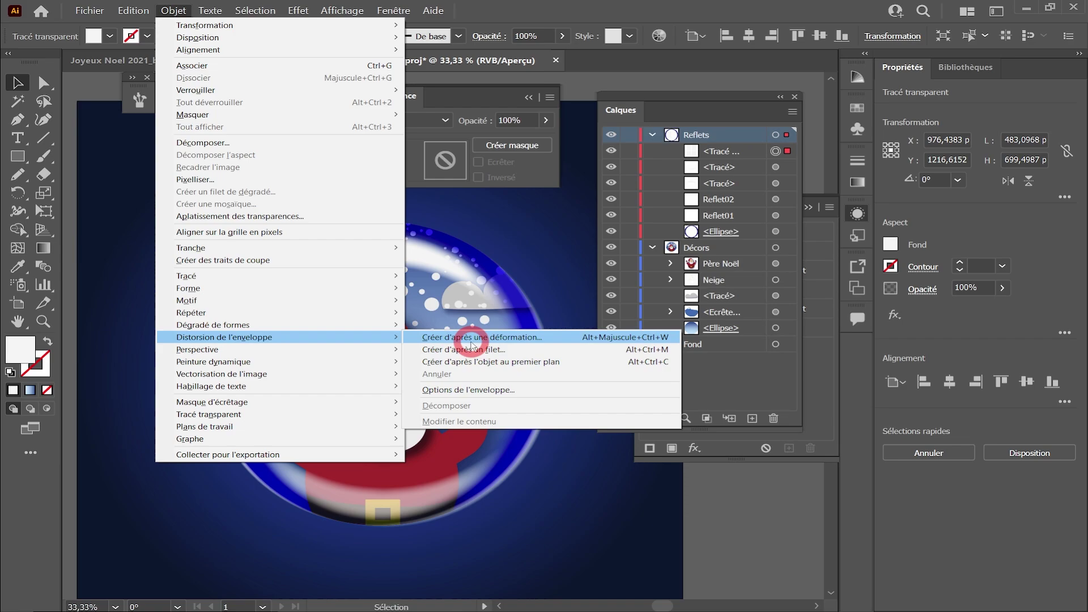
pyautogui.click(530, 339)
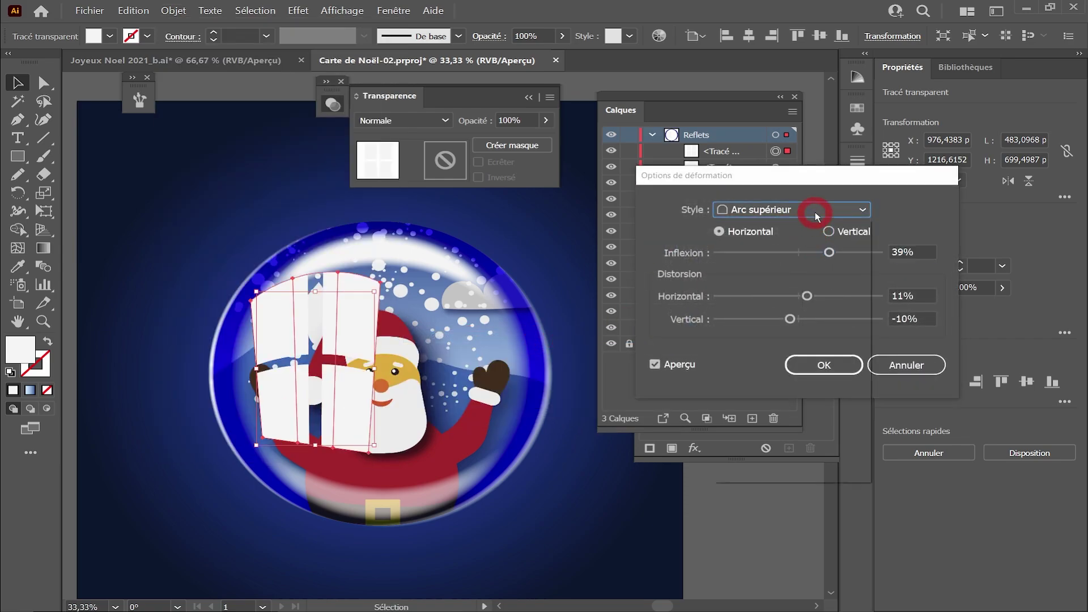
pyautogui.click(815, 211)
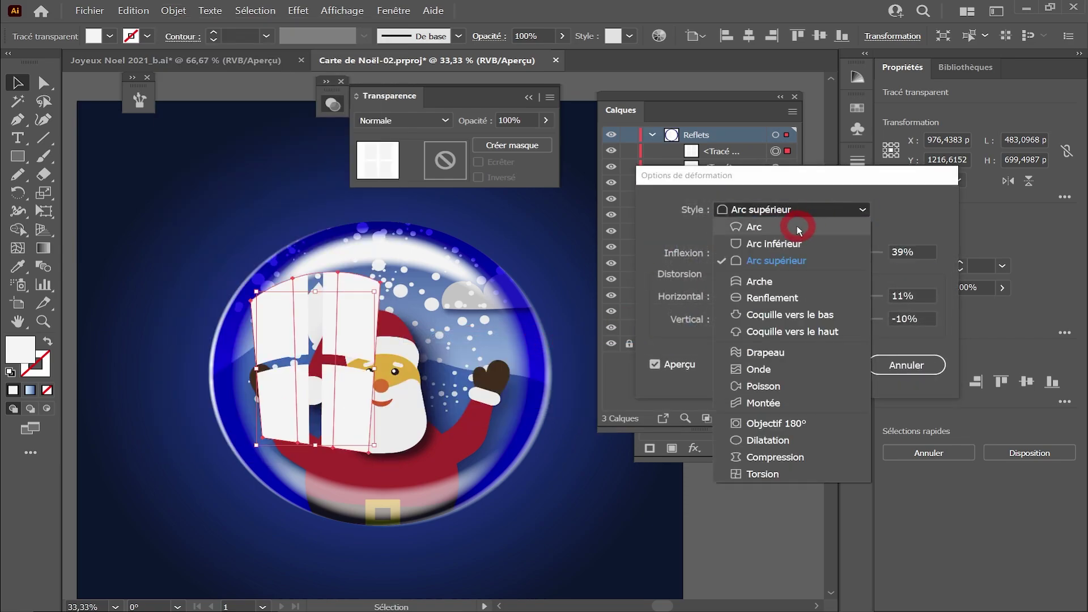
pyautogui.click(796, 226)
pyautogui.click(829, 231)
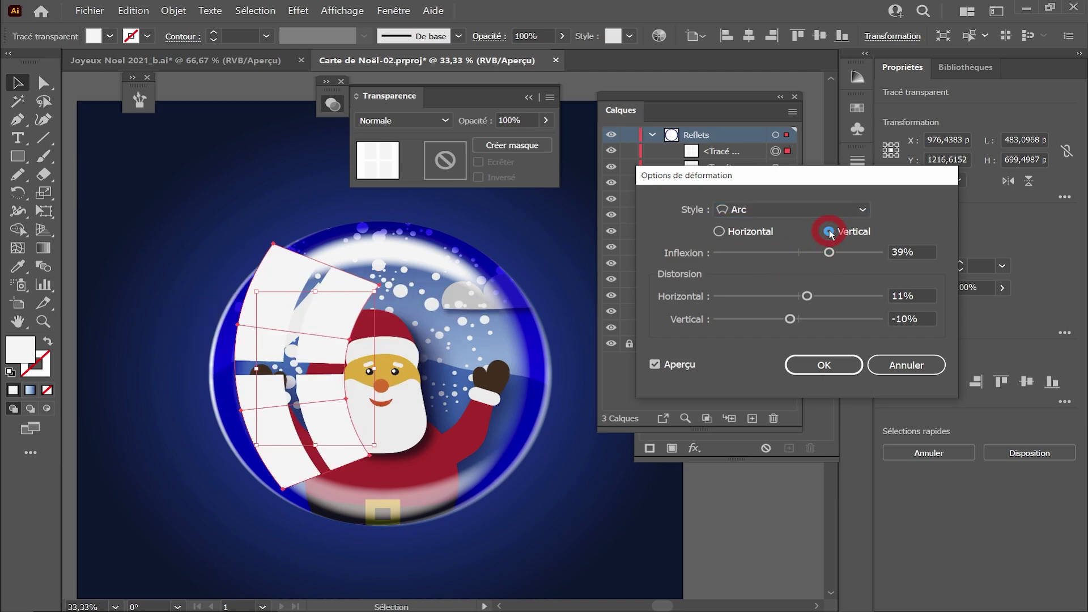
pyautogui.click(732, 296)
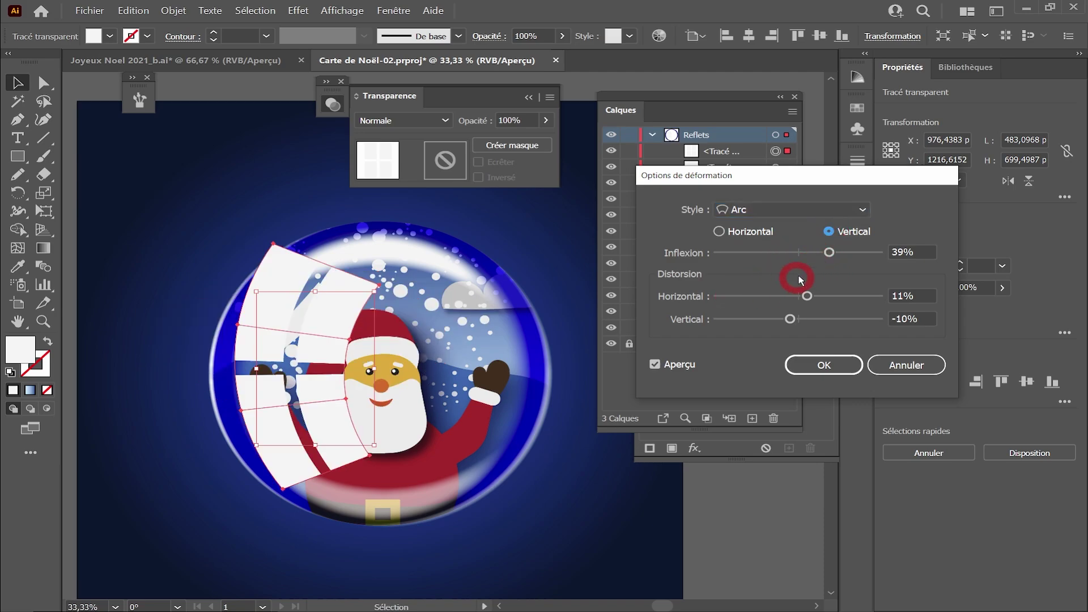
pyautogui.moveTo(828, 253); pyautogui.dragTo(844, 253)
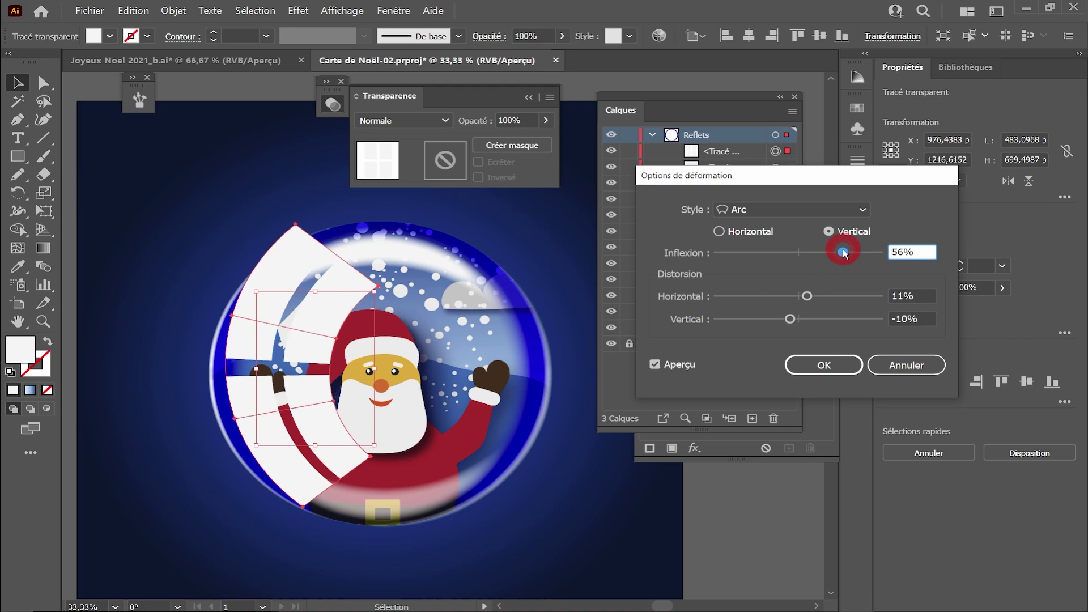
pyautogui.click(805, 363)
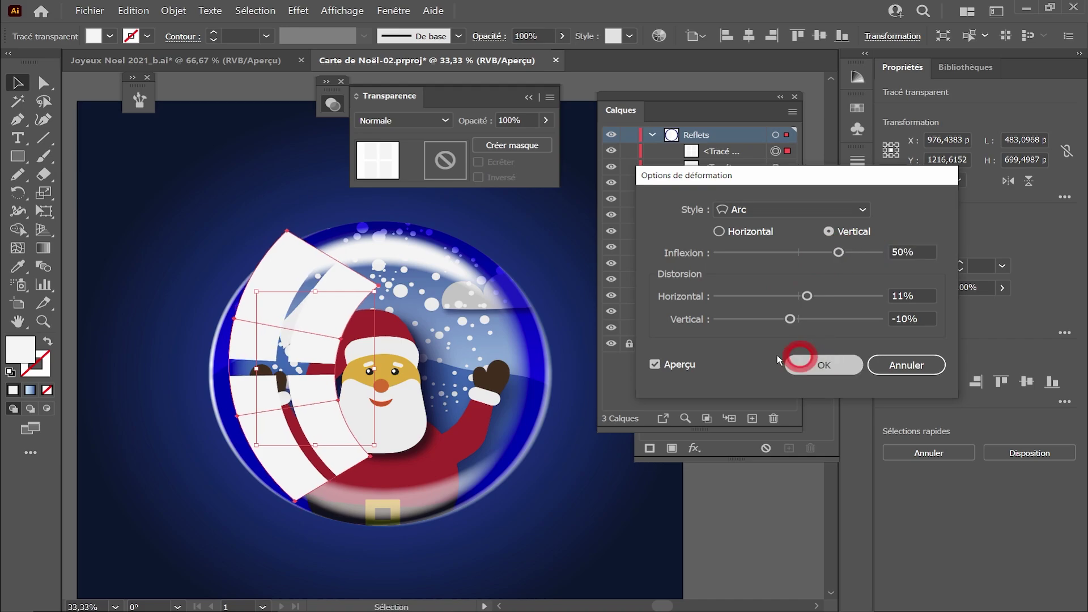
# Shrink the warped window to about 356 by 714 px inside the ball's left side and feather it by 40 px
pyautogui.moveTo(230, 231); pyautogui.dragTo(249, 283)
pyautogui.moveTo(284, 331); pyautogui.dragTo(313, 324)
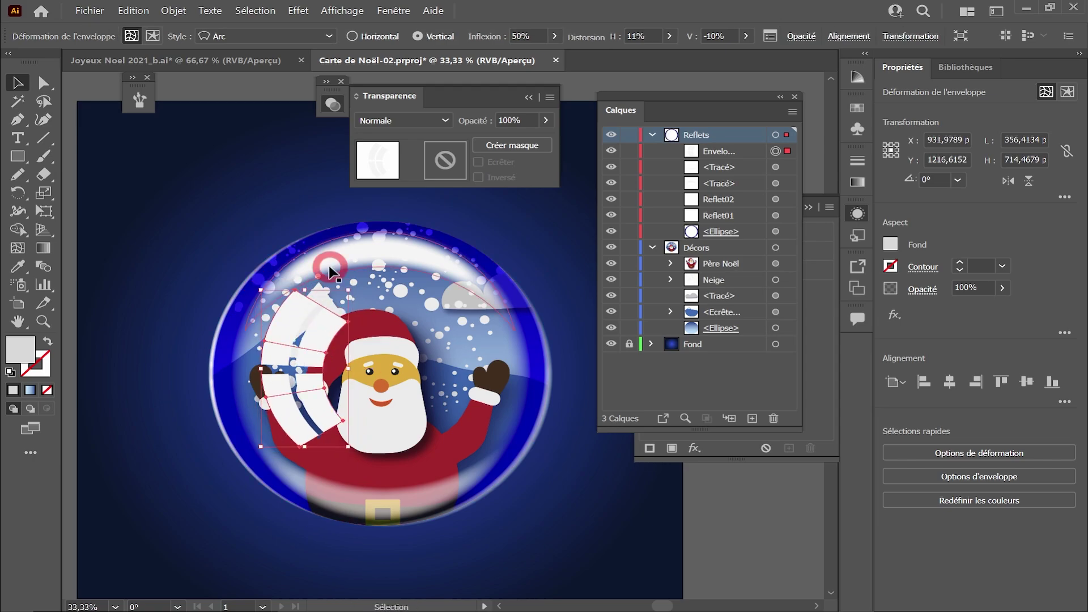
pyautogui.click(299, 10)
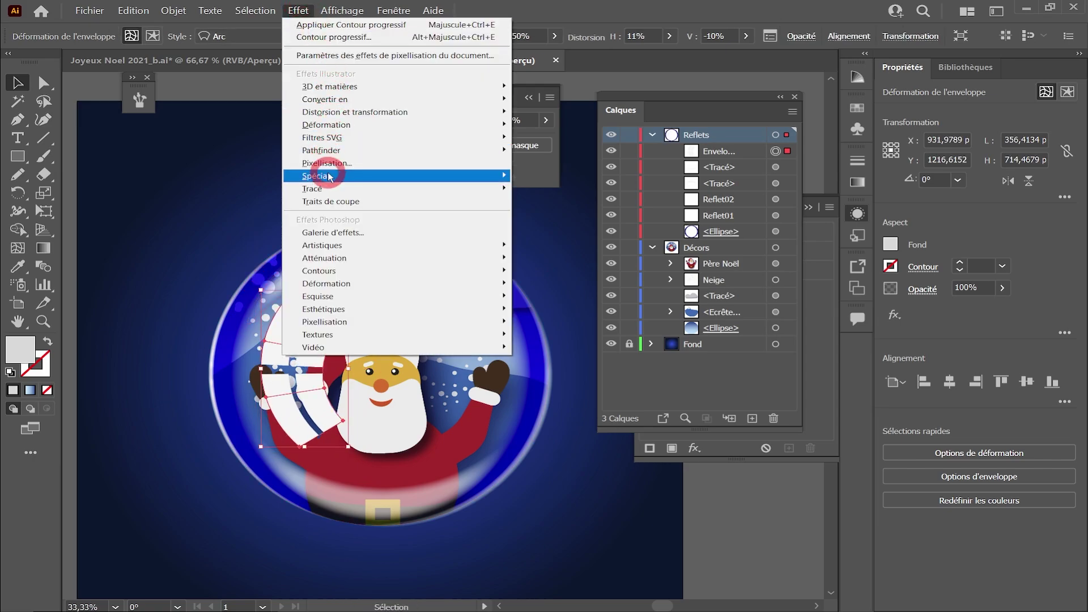
pyautogui.moveTo(316, 175)
pyautogui.click(552, 188)
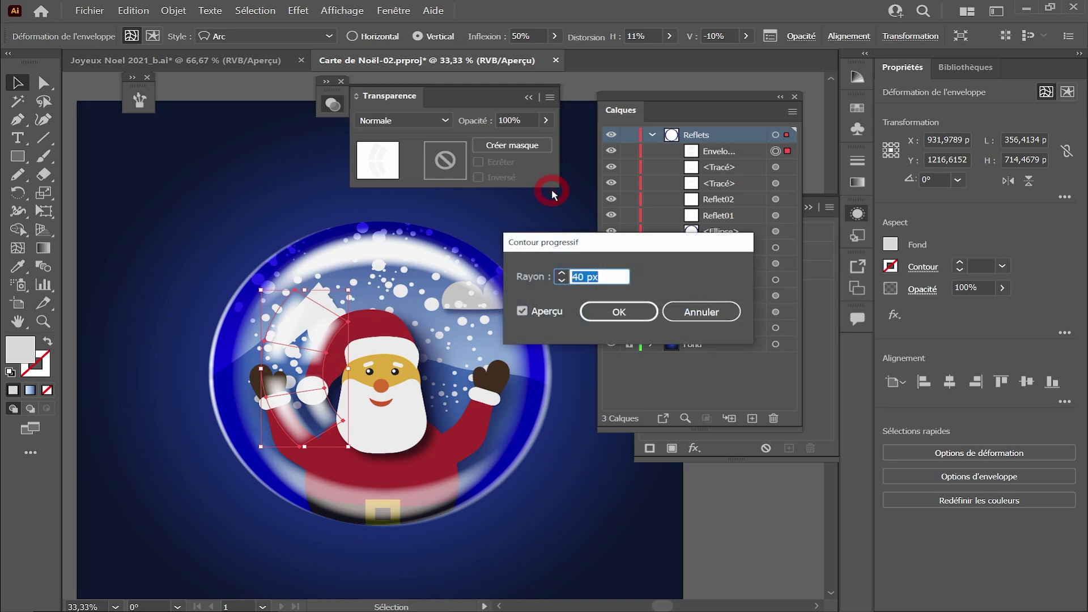
pyautogui.click(607, 310)
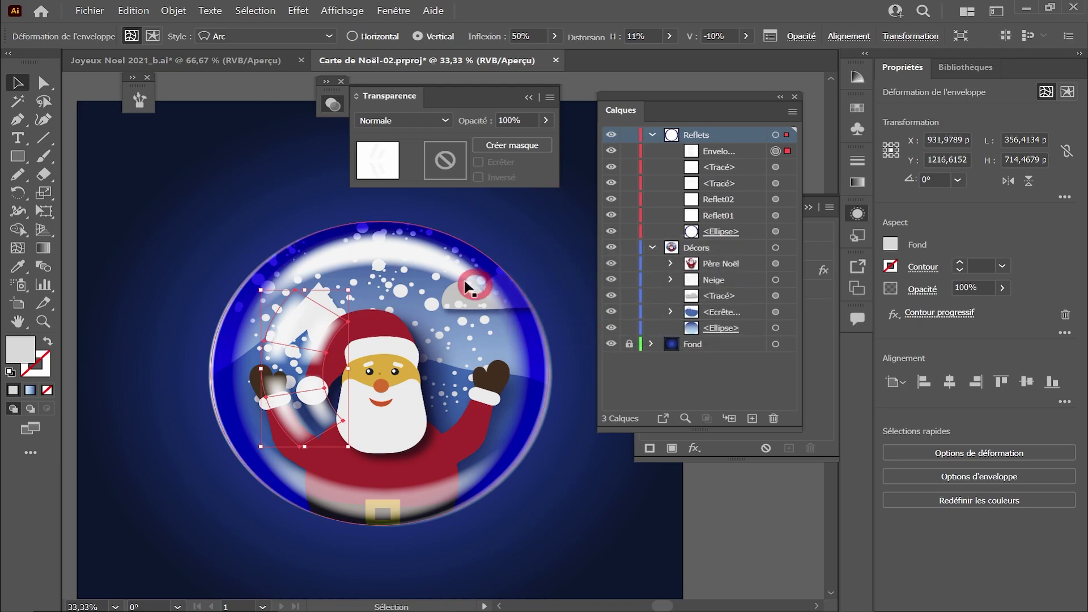
pyautogui.click(105, 152)
pyautogui.scroll(-2, 389, 254)
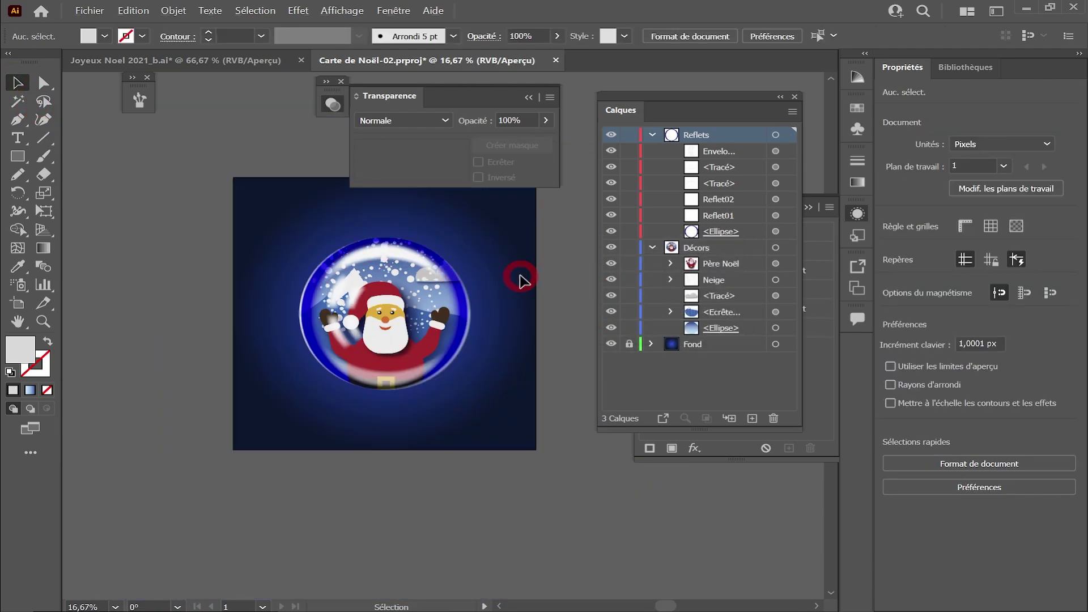
# Enlarge the black ellipse in the dark blue ellipse's opacity mask to about 1319 by 1400 px, thinning the blue rim
pyautogui.scroll(1, 519, 278)
pyautogui.click(430, 316)
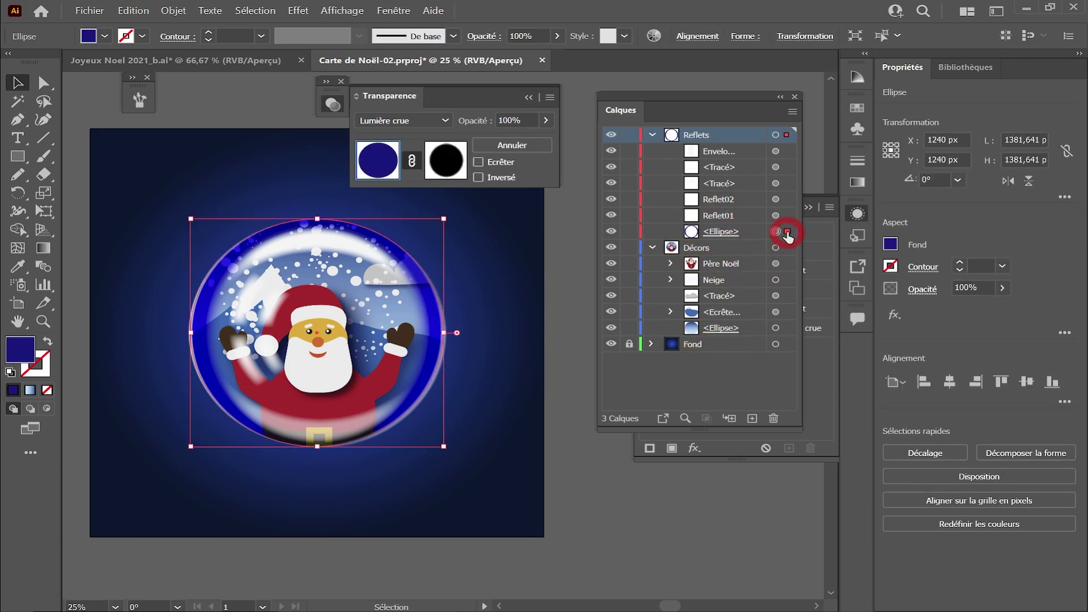
pyautogui.click(445, 160)
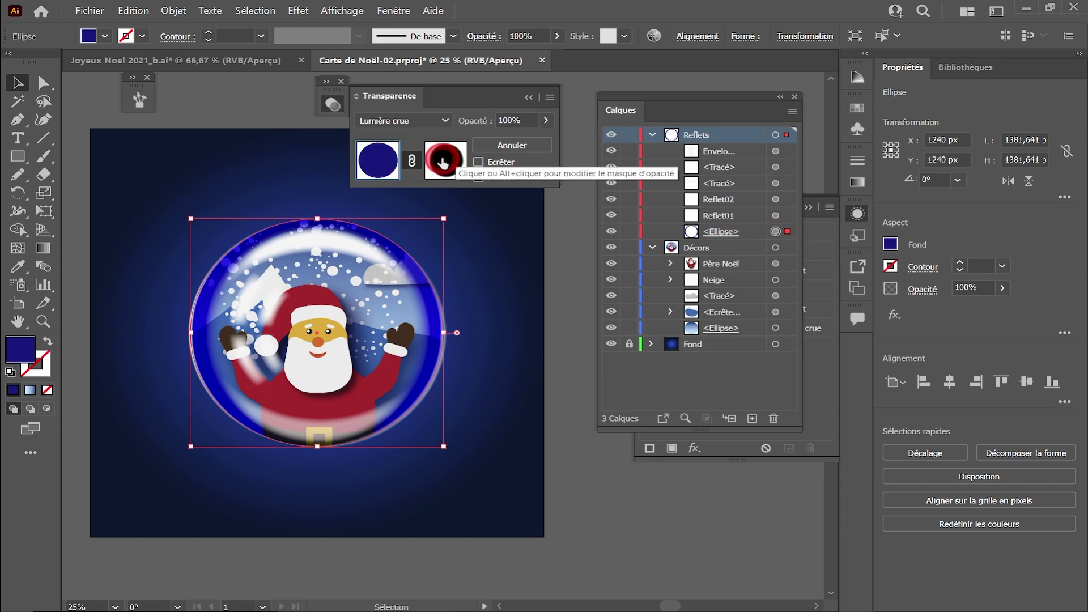
pyautogui.moveTo(317, 222); pyautogui.dragTo(317, 218)
pyautogui.moveTo(434, 338); pyautogui.dragTo(440, 335)
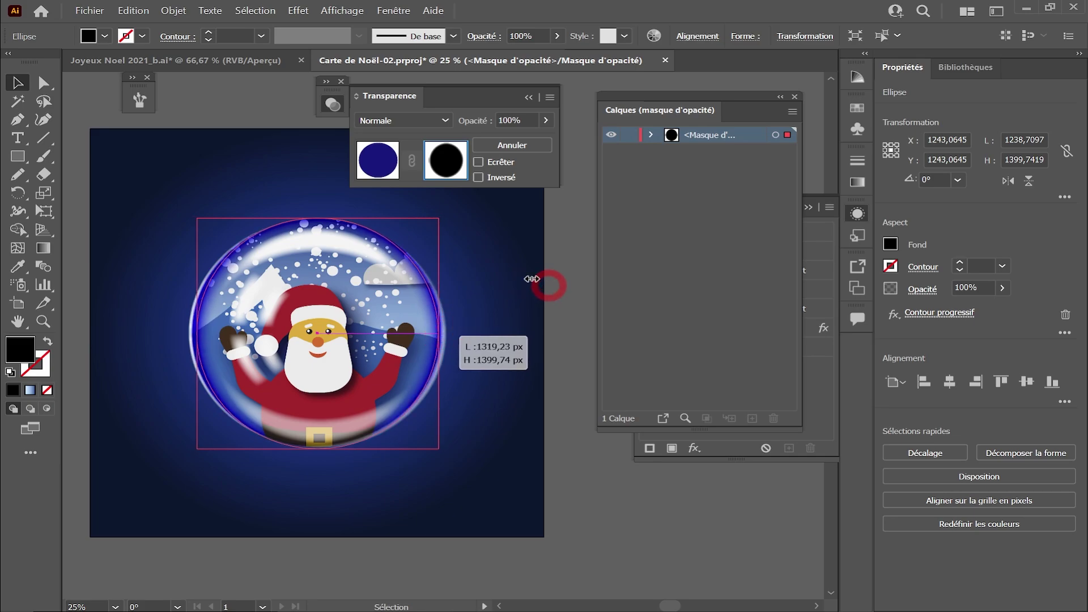
pyautogui.click(77, 98)
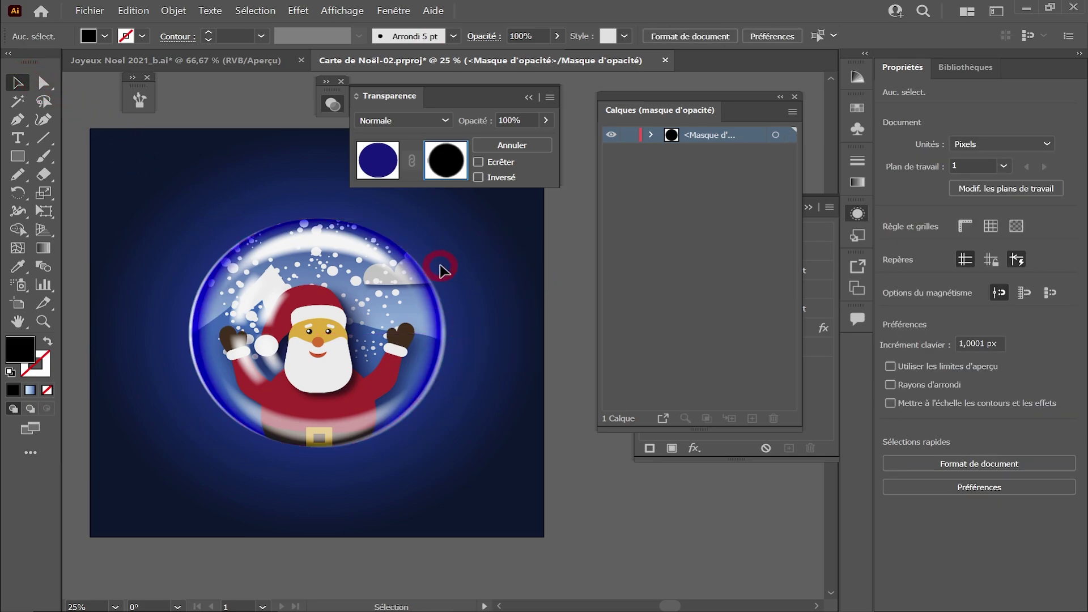
# Save the Christmas card document
pyautogui.scroll(-1, 444, 267)
pyautogui.scroll(1, 447, 271)
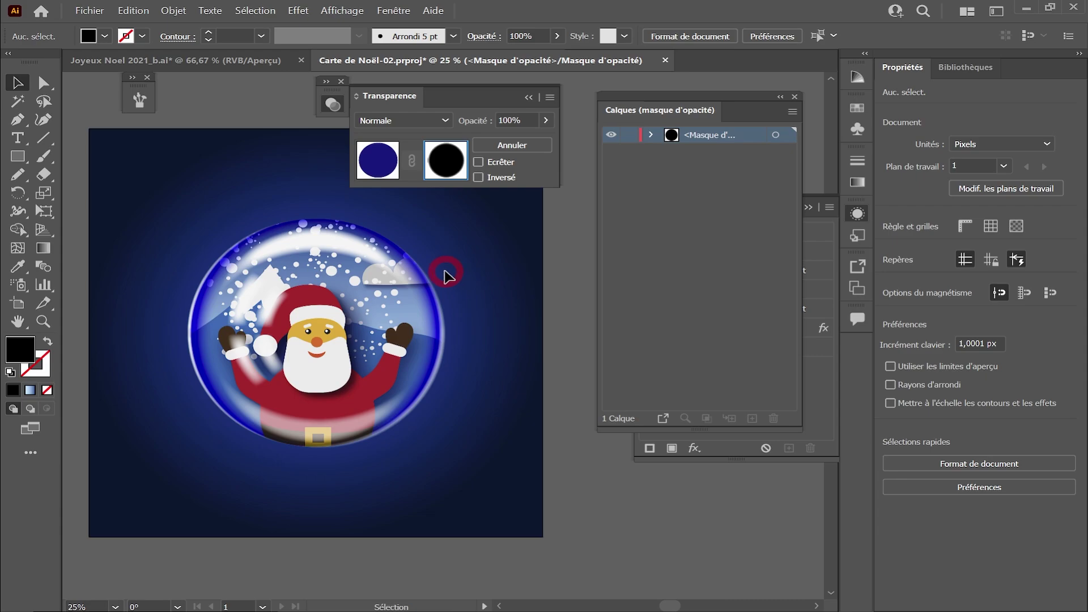
pyautogui.scroll(-1, 446, 276)
pyautogui.hotkey('ctrl', 's')
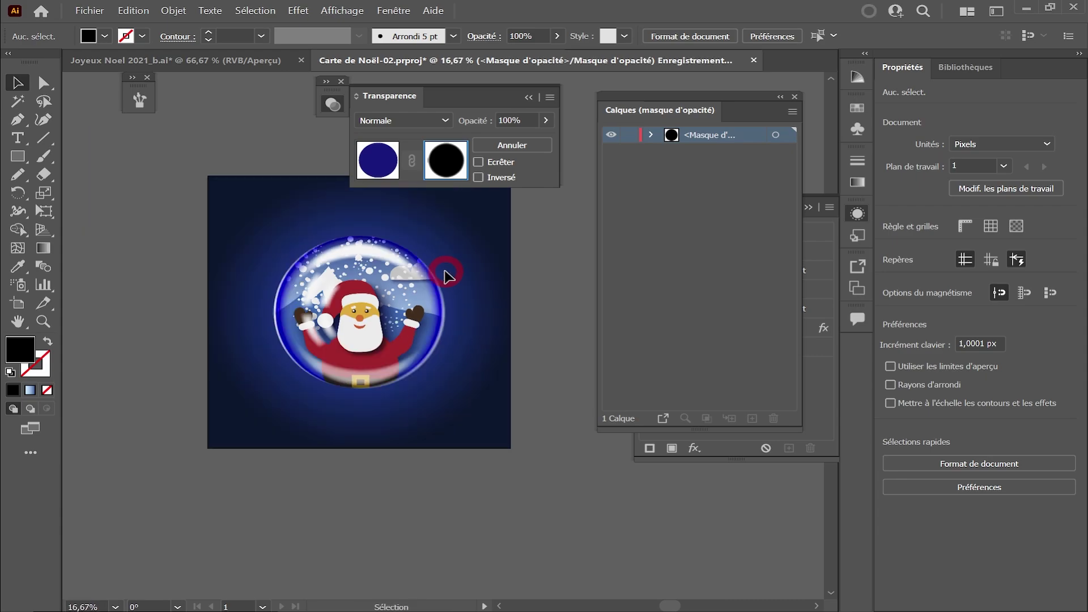
# Leave the opacity mask and return to editing the dark blue ellipse's artwork
pyautogui.press('space')
pyautogui.moveTo(432, 245); pyautogui.dragTo(424, 295)
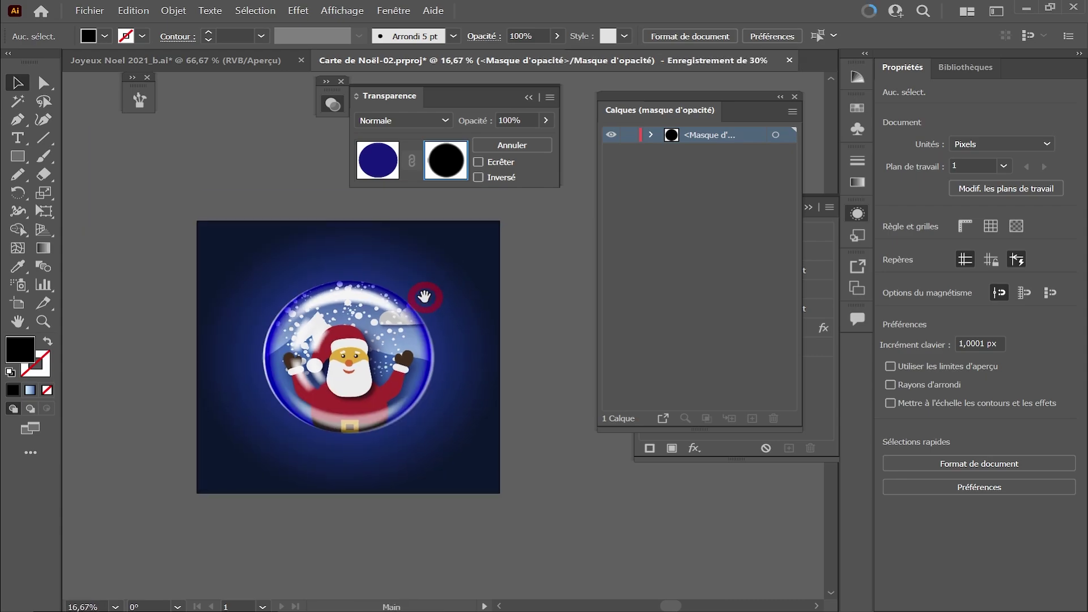
pyautogui.click(385, 168)
# Create a new layer named Accroche above the collapsed Reflets layer
pyautogui.hotkey('ctrl', 'space')
pyautogui.click(391, 263)
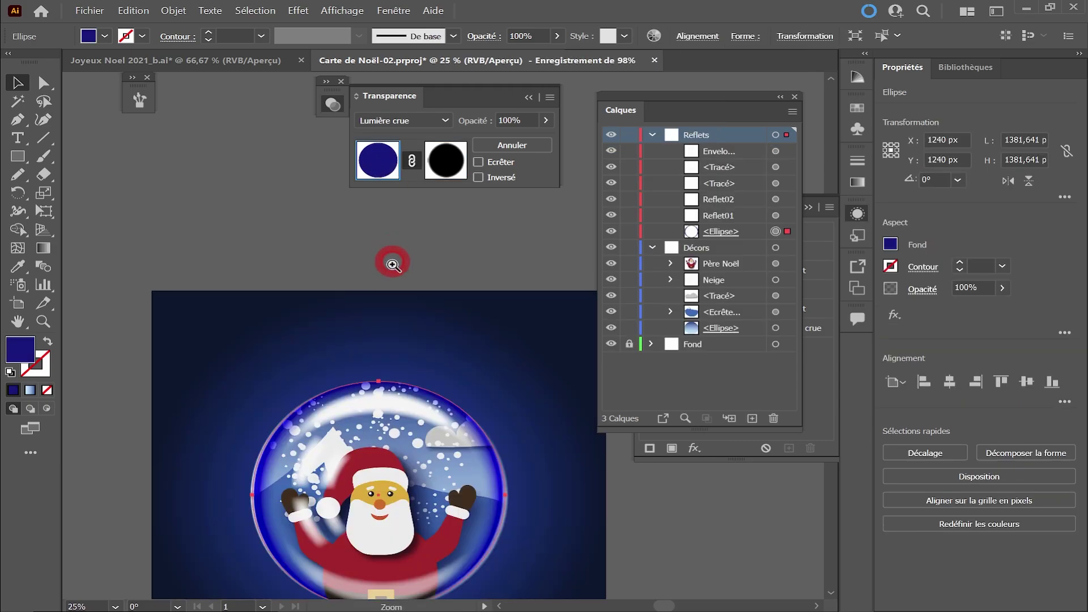
pyautogui.click(409, 394)
pyautogui.press('space')
pyautogui.moveTo(430, 389); pyautogui.dragTo(333, 285)
pyautogui.hotkey('ctrl', 'space')
pyautogui.click(363, 315)
pyautogui.click(19, 153)
pyautogui.press('space')
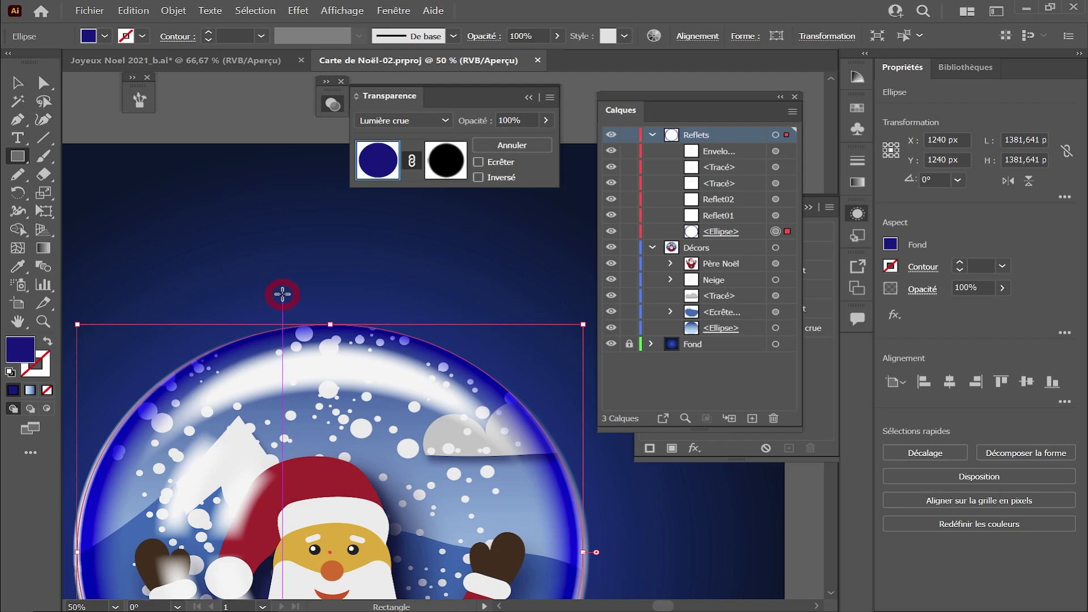
pyautogui.click(652, 135)
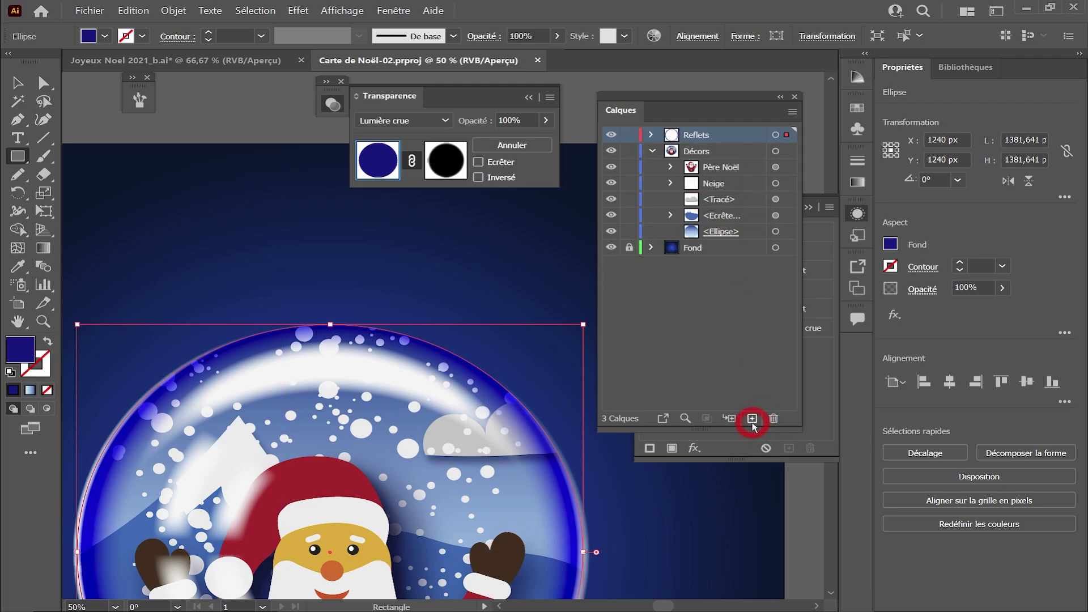
pyautogui.click(752, 418)
pyautogui.doubleClick(698, 136)
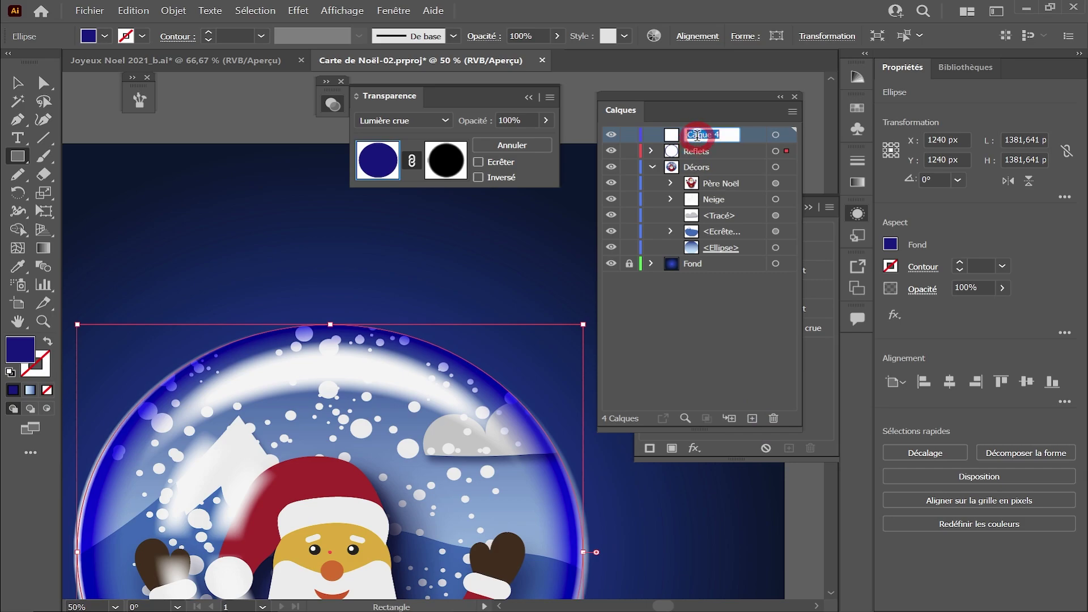
pyautogui.write('Accroche')
pyautogui.press('Return')
# Draw a rectangle about 272 by 116 px on top of the ball as its cap and fill it gray
pyautogui.moveTo(274, 294); pyautogui.dragTo(373, 333)
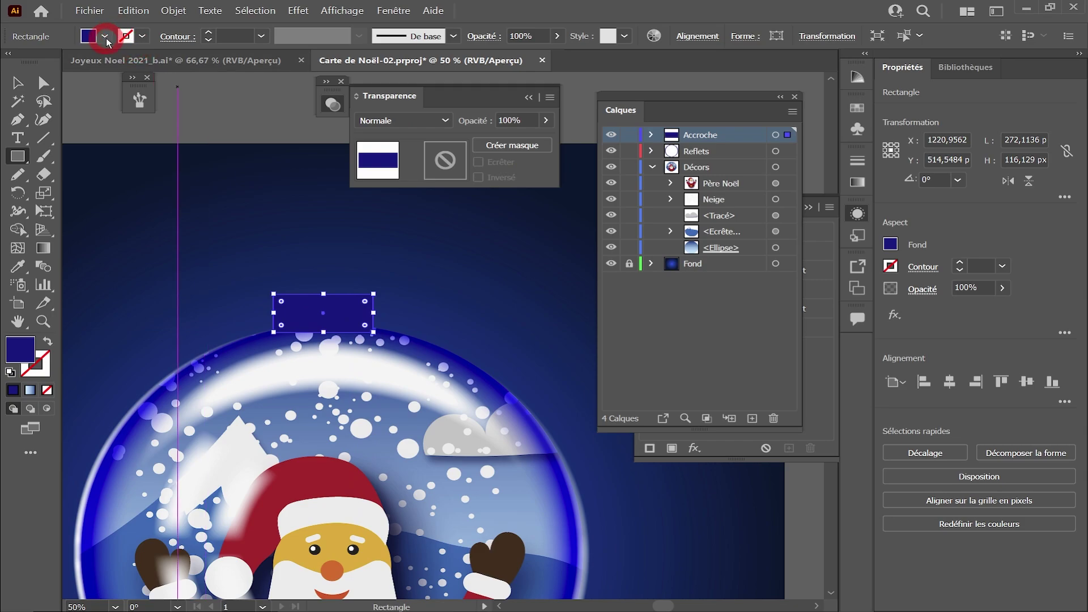
pyautogui.click(105, 37)
pyautogui.click(81, 112)
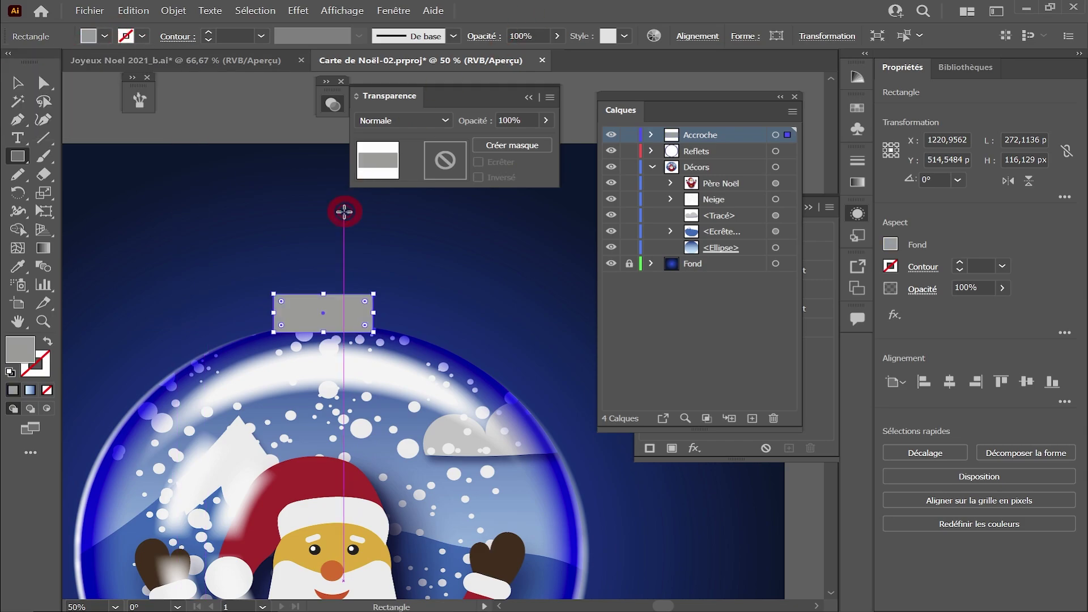
# Fill the cap rectangle with the white-to-black linear gradient preset
pyautogui.click(395, 12)
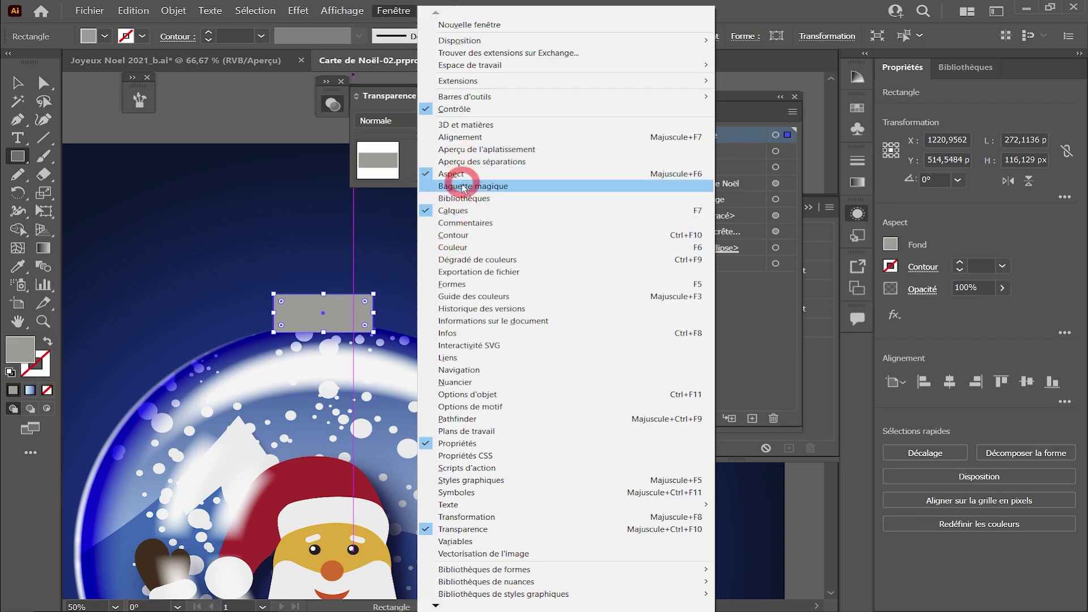
pyautogui.click(459, 259)
pyautogui.click(659, 190)
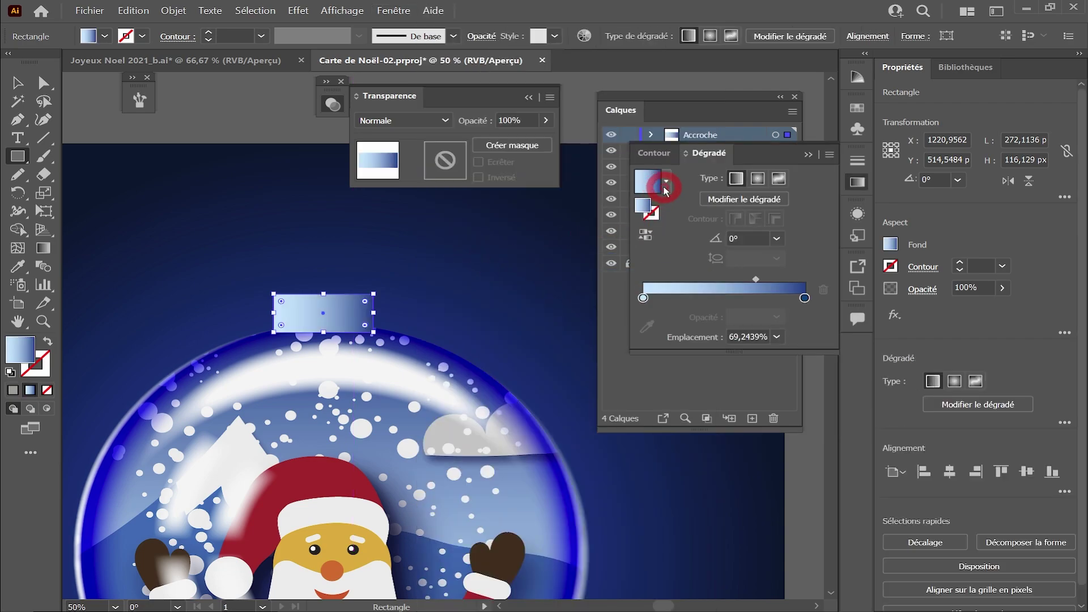
pyautogui.click(667, 182)
pyautogui.click(529, 211)
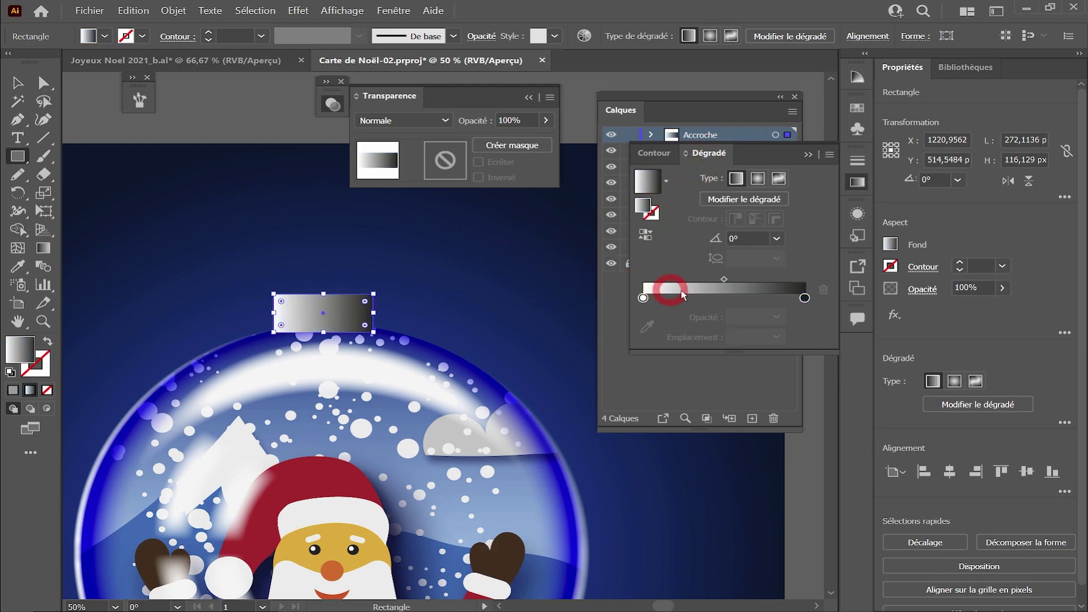
# Move the cap gradient's white stop to about 68% and add a mid-gray stop of 50.2% brightness at about 42%
pyautogui.moveTo(645, 299); pyautogui.dragTo(753, 298)
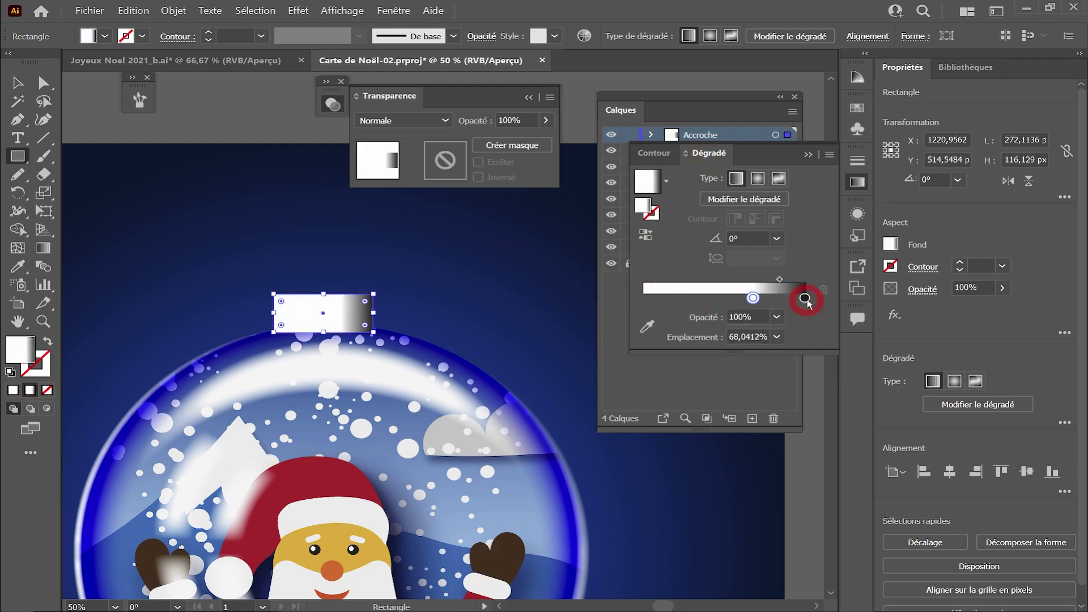
pyautogui.click(710, 299)
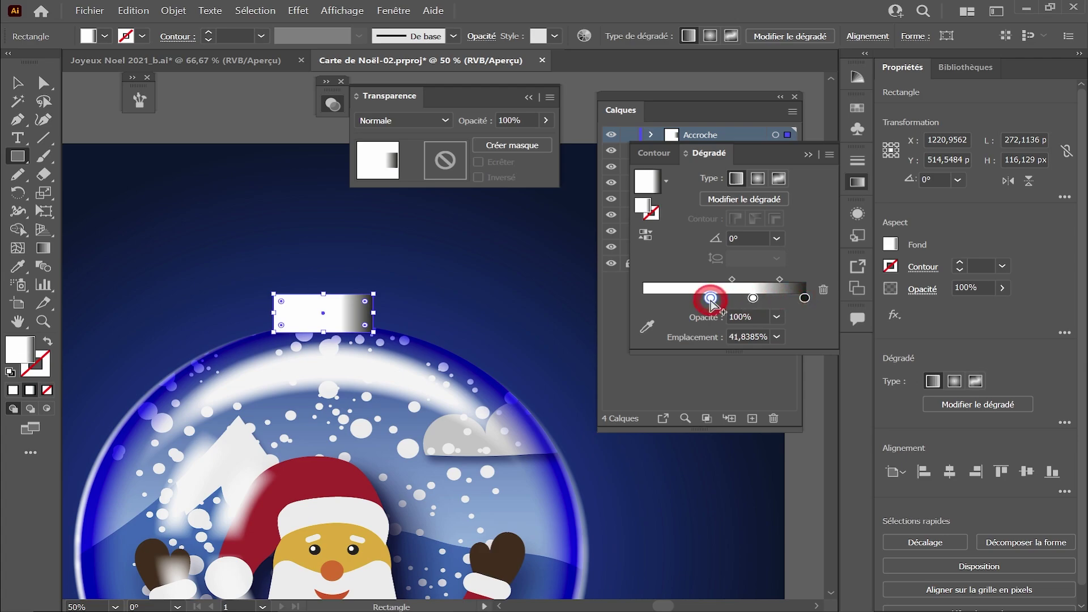
pyautogui.doubleClick(711, 299)
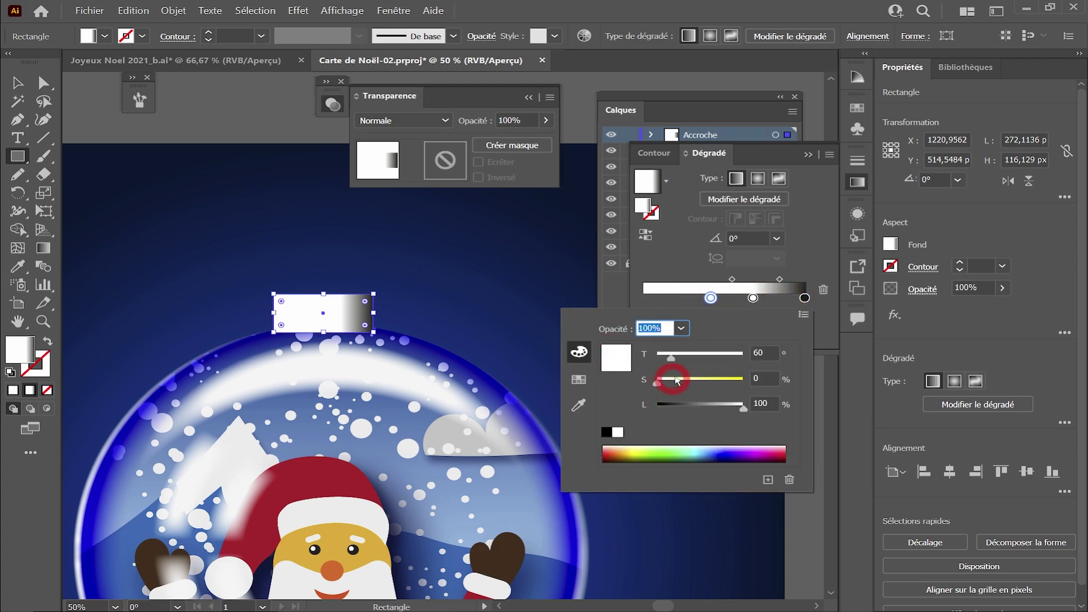
pyautogui.click(705, 407)
pyautogui.click(803, 297)
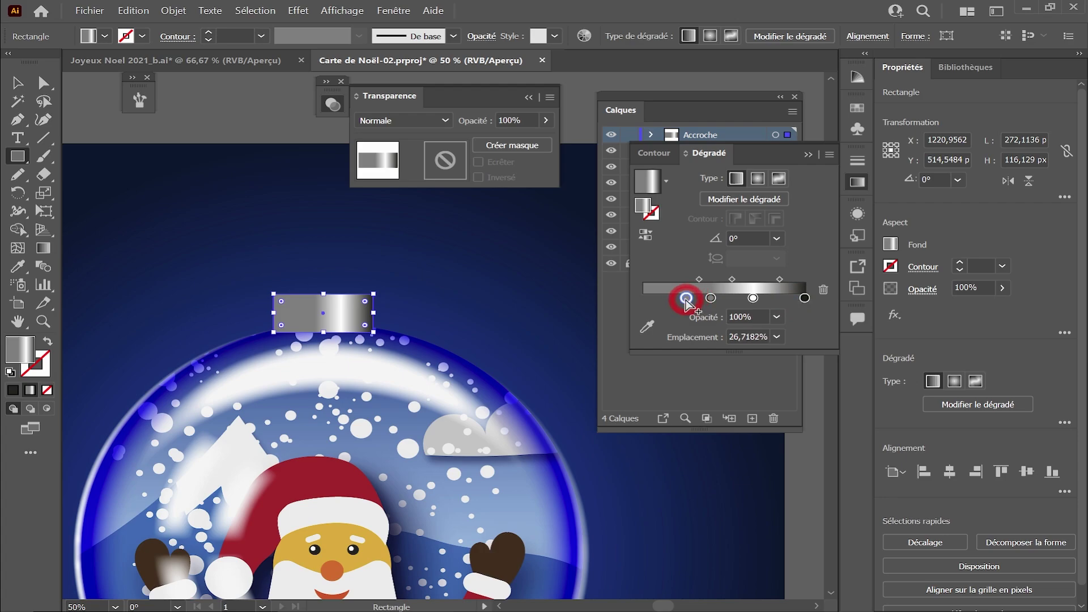
# Add a dark gray stop with 20% brightness at about 23% on the cap's gradient
pyautogui.doubleClick(681, 299)
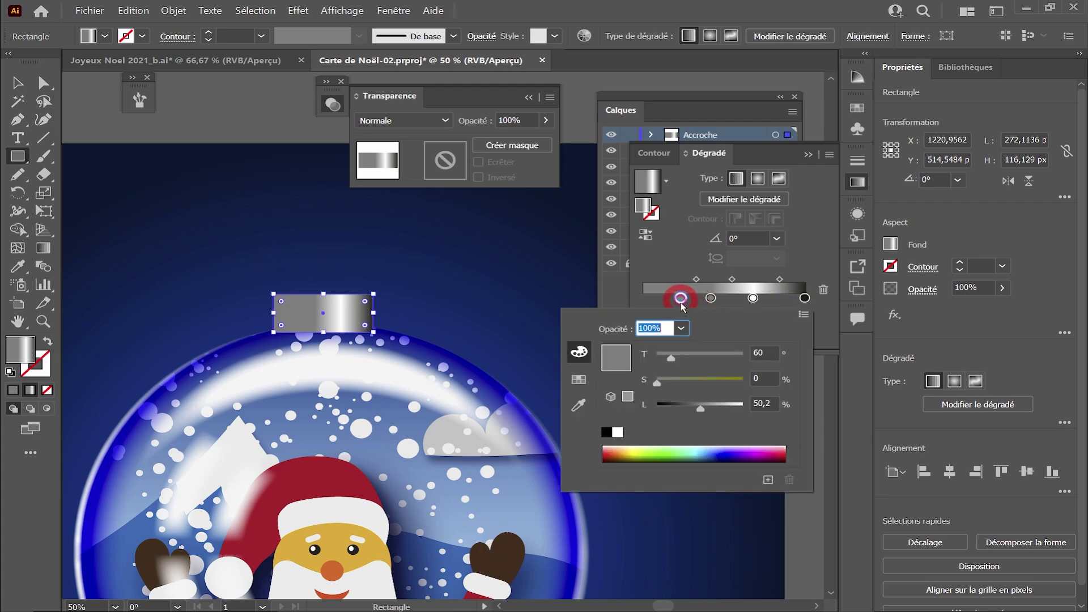
pyautogui.click(674, 408)
pyautogui.click(791, 265)
pyautogui.click(681, 298)
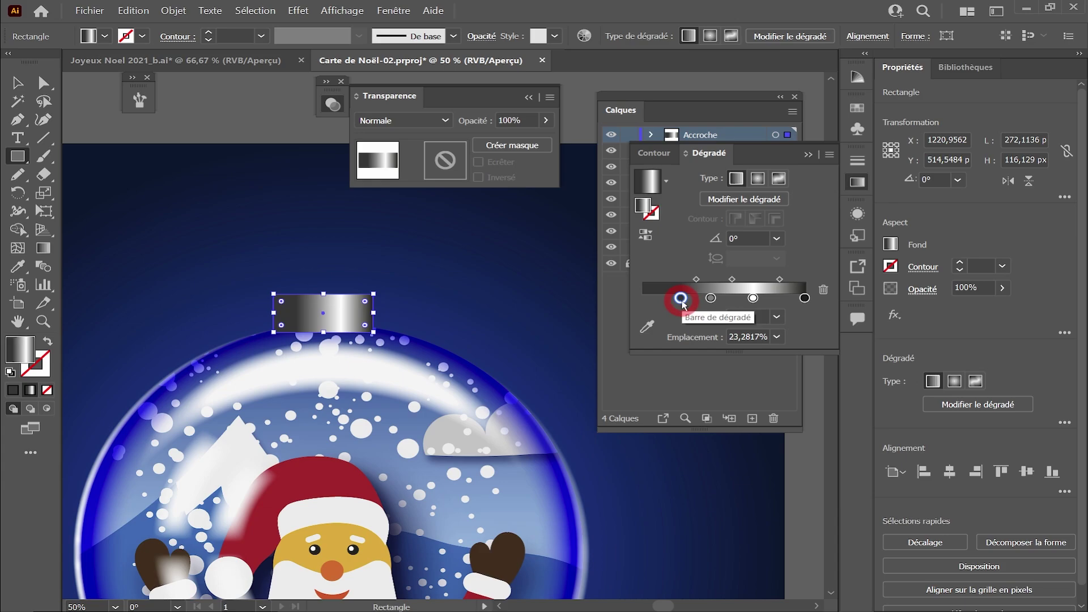
# Add a muted dark blue stop at about 6% on the cap's gradient
pyautogui.doubleClick(652, 297)
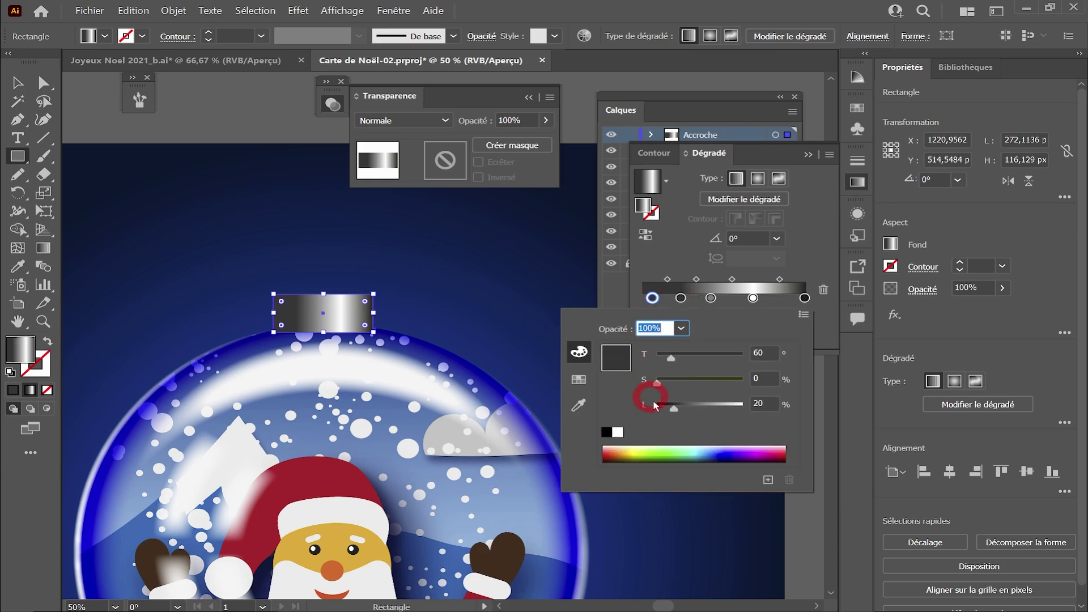
pyautogui.click(722, 454)
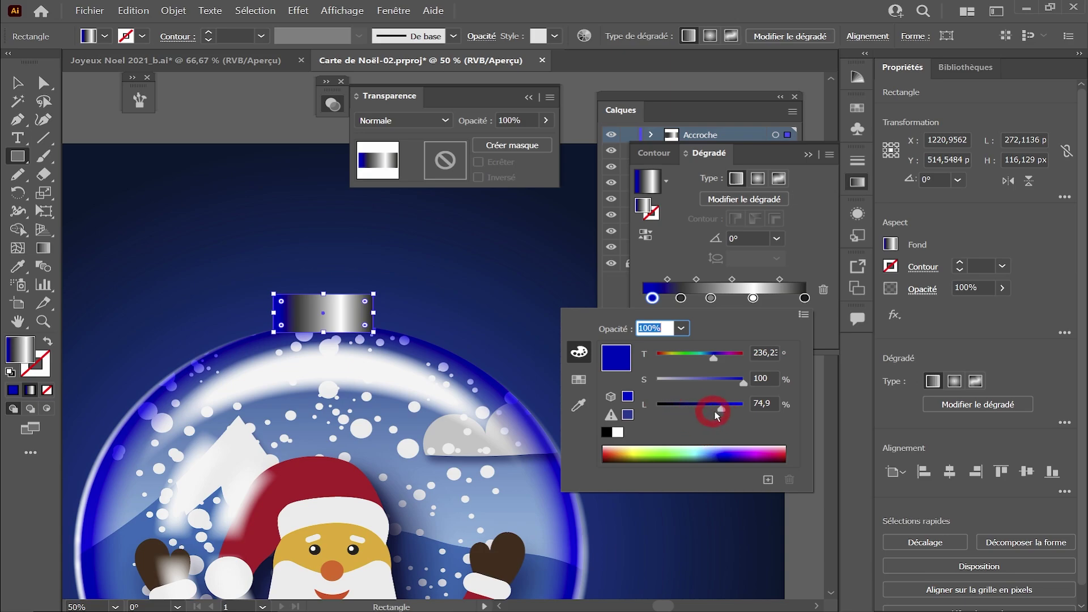
pyautogui.moveTo(722, 409); pyautogui.dragTo(713, 409)
pyautogui.moveTo(742, 383); pyautogui.dragTo(717, 418)
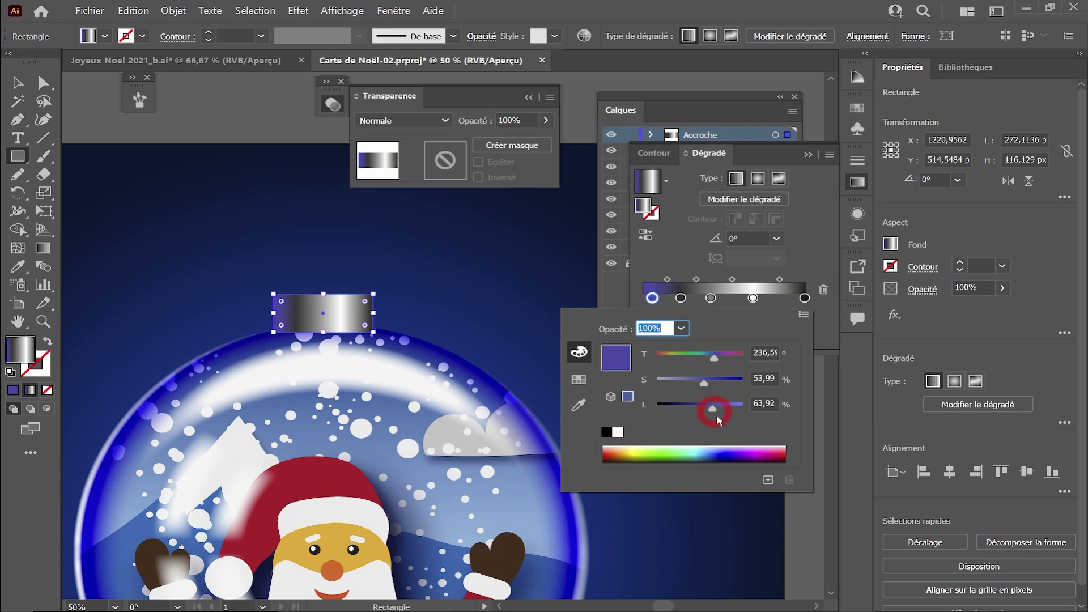
pyautogui.click(820, 266)
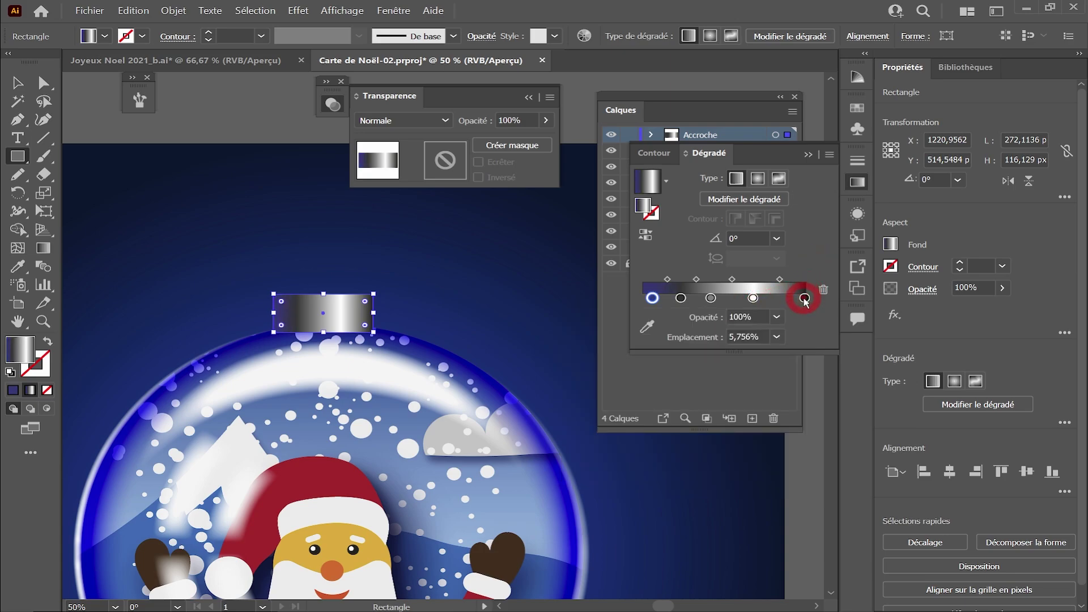
# Finish the cap's gradient with an inset black stop, a dark blue end stop and the white stop at about 61%
pyautogui.moveTo(805, 300); pyautogui.dragTo(782, 300)
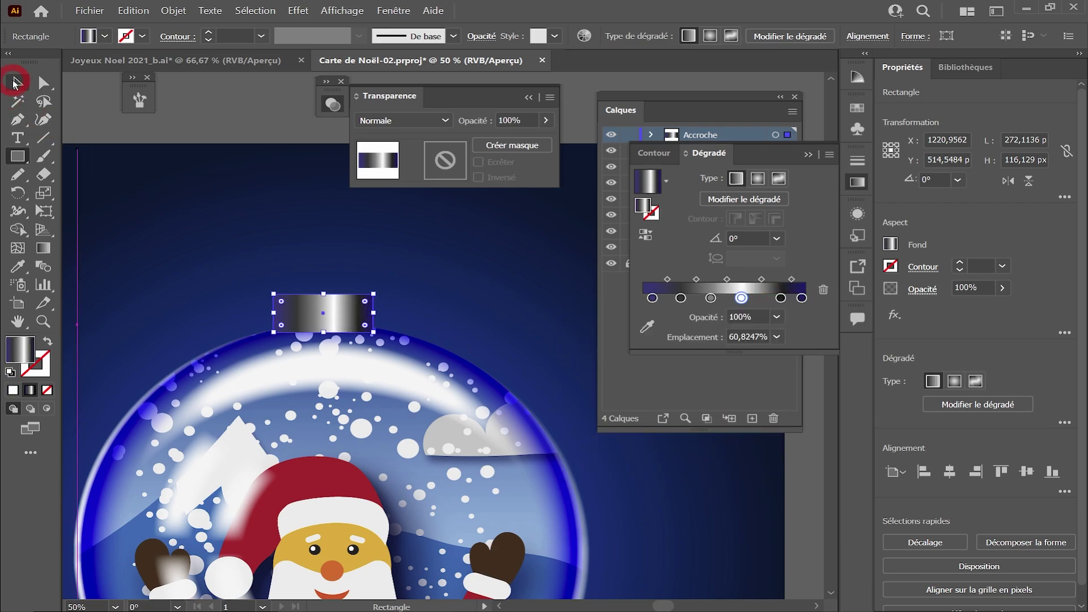
pyautogui.click(17, 83)
pyautogui.click(210, 133)
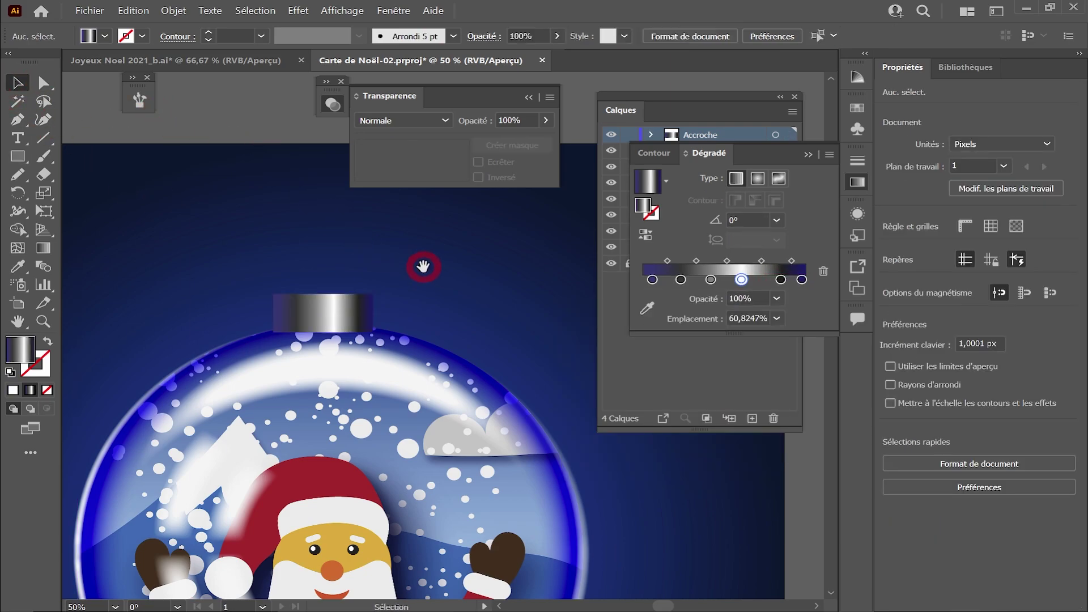
# Draw a circle about 239 px wide over the cap and swap its fill and stroke so the gradient colors its outline
pyautogui.moveTo(443, 277); pyautogui.dragTo(450, 340)
pyautogui.hotkey('ctrl', '-')
pyautogui.keyDown('ctrl'); pyautogui.click(450, 340); pyautogui.keyUp('ctrl')
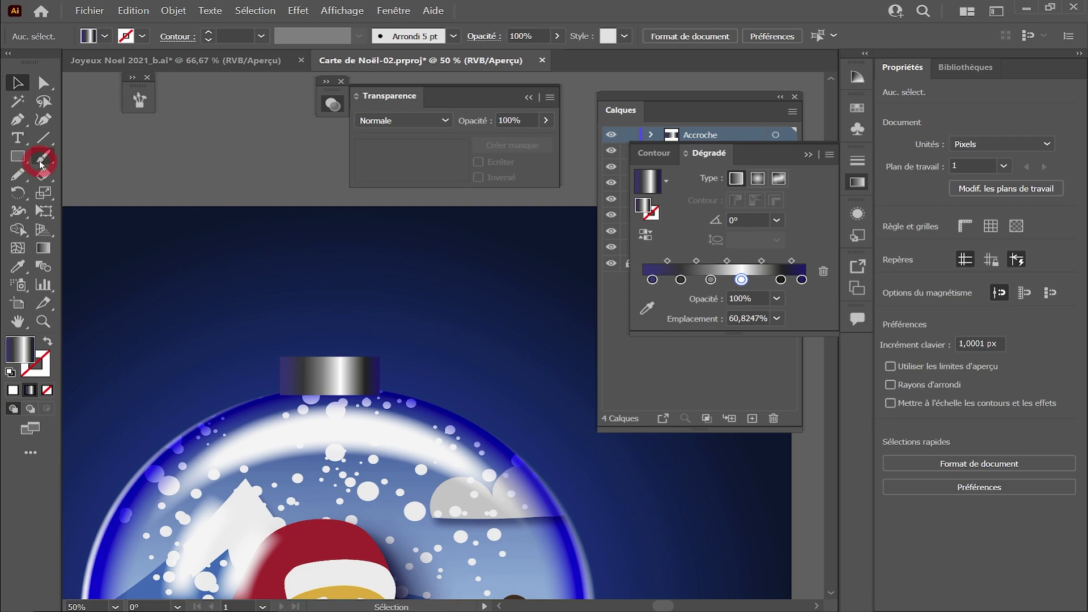
pyautogui.moveTo(41, 164)
pyautogui.mouseDown()
pyautogui.moveTo(80, 163)
pyautogui.moveTo(80, 194)
pyautogui.mouseUp()
pyautogui.moveTo(286, 317); pyautogui.dragTo(374, 396)
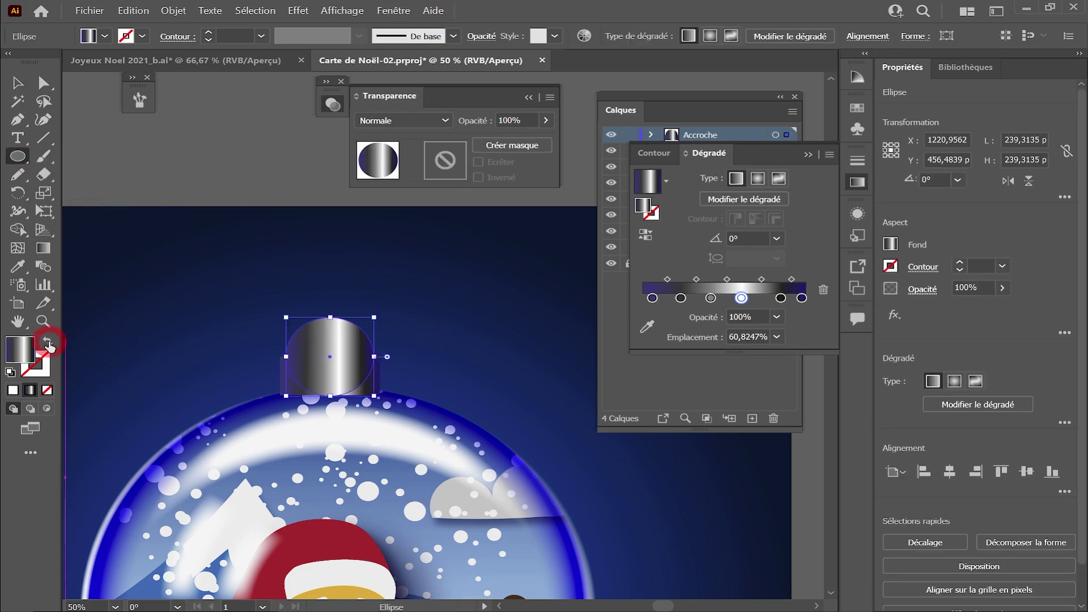
pyautogui.click(48, 342)
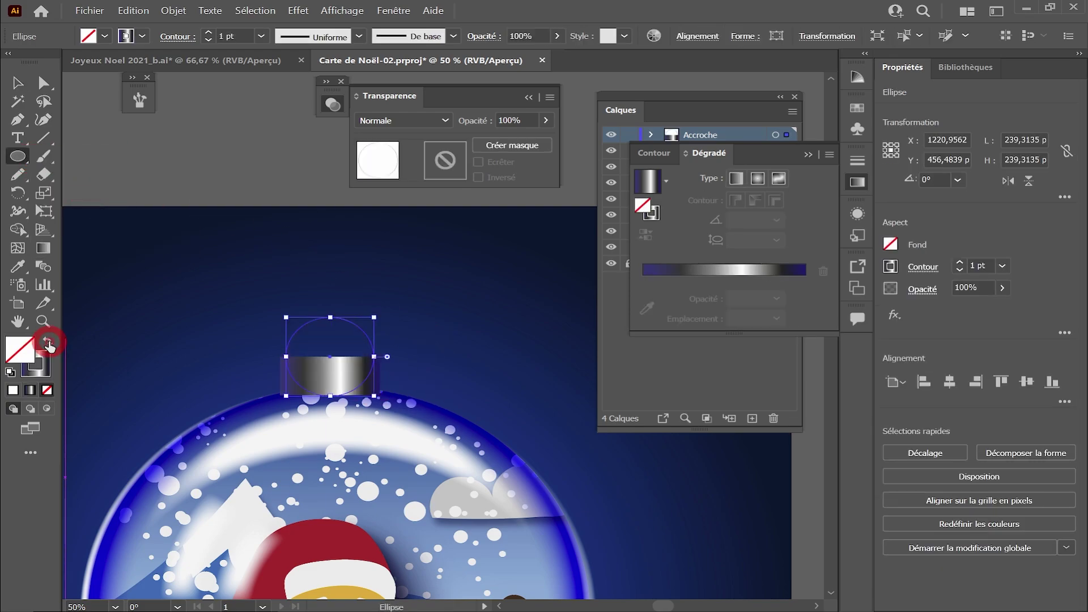
# Set the circle's stroke to 16 pt and apply its gradient across the stroke
pyautogui.click(208, 37)
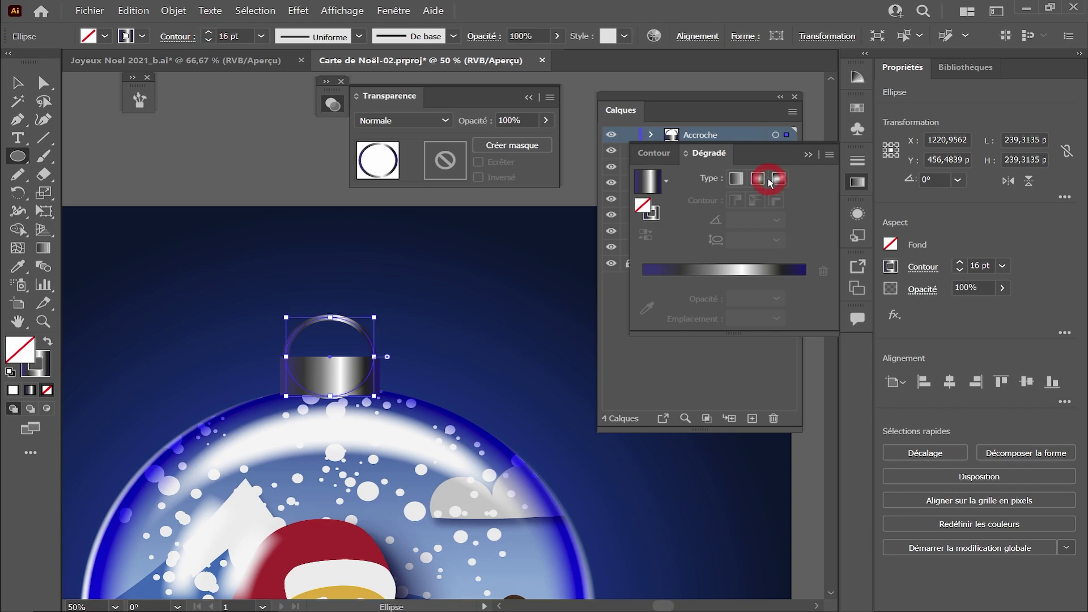
pyautogui.click(652, 213)
pyautogui.click(776, 221)
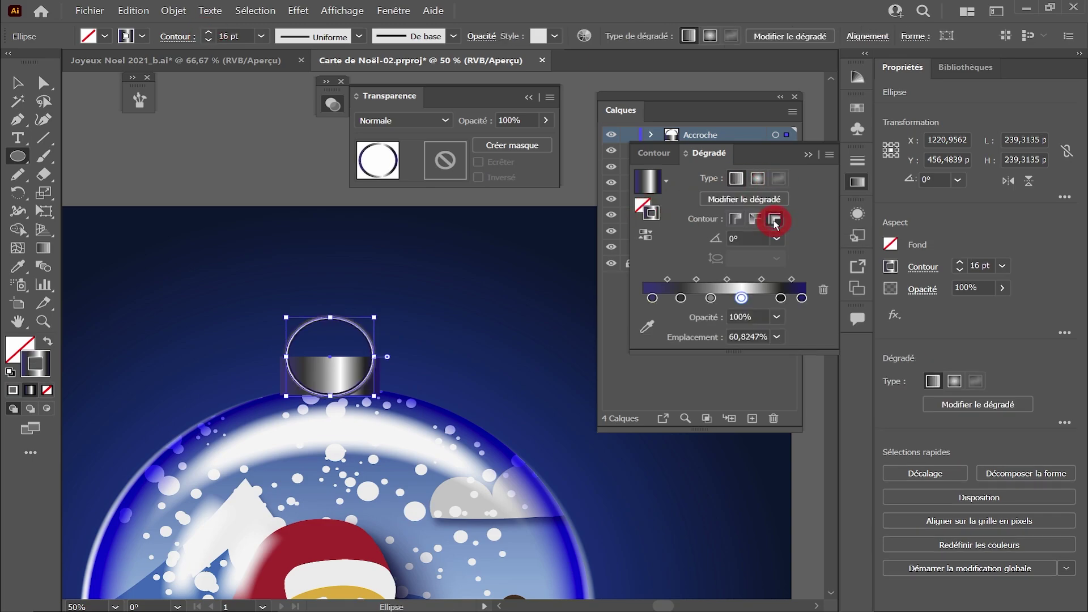
# Place the ring behind the cap rectangle in the Accroche layer and shrink it to a small hanging loop
pyautogui.click(31, 85)
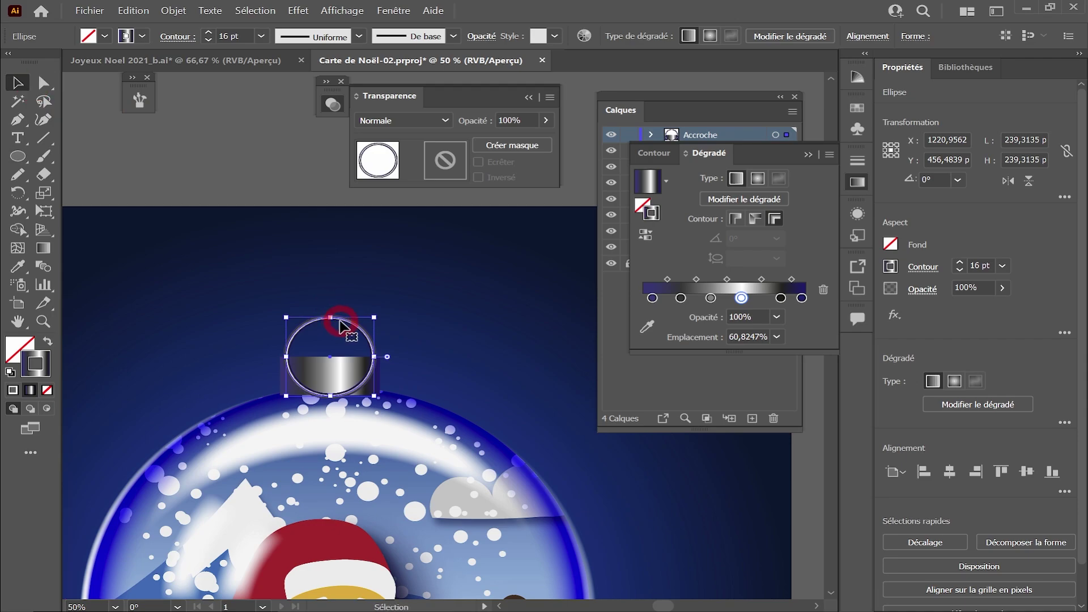
pyautogui.click(691, 96)
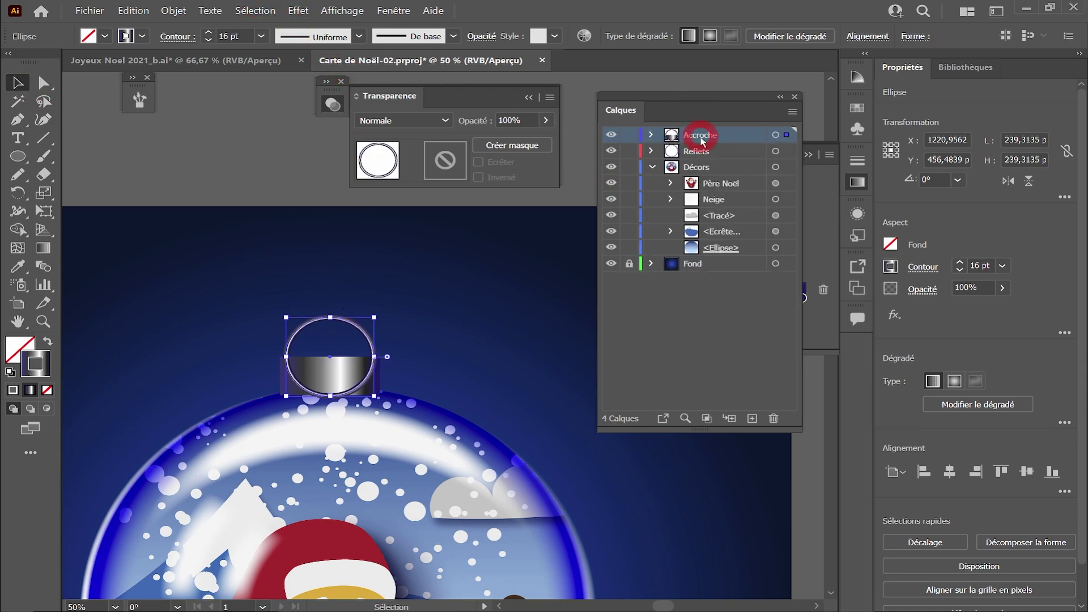
pyautogui.click(364, 328)
pyautogui.moveTo(375, 317); pyautogui.dragTo(366, 325)
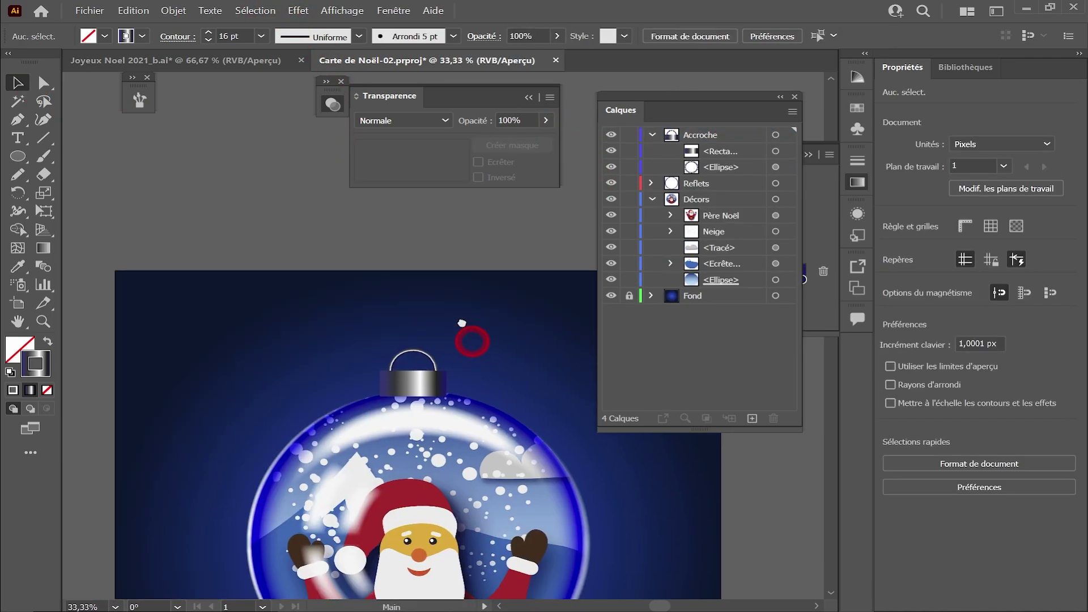
# Set up the Pencil tool with a light grey stroke and no fill
pyautogui.moveTo(462, 322); pyautogui.dragTo(395, 269)
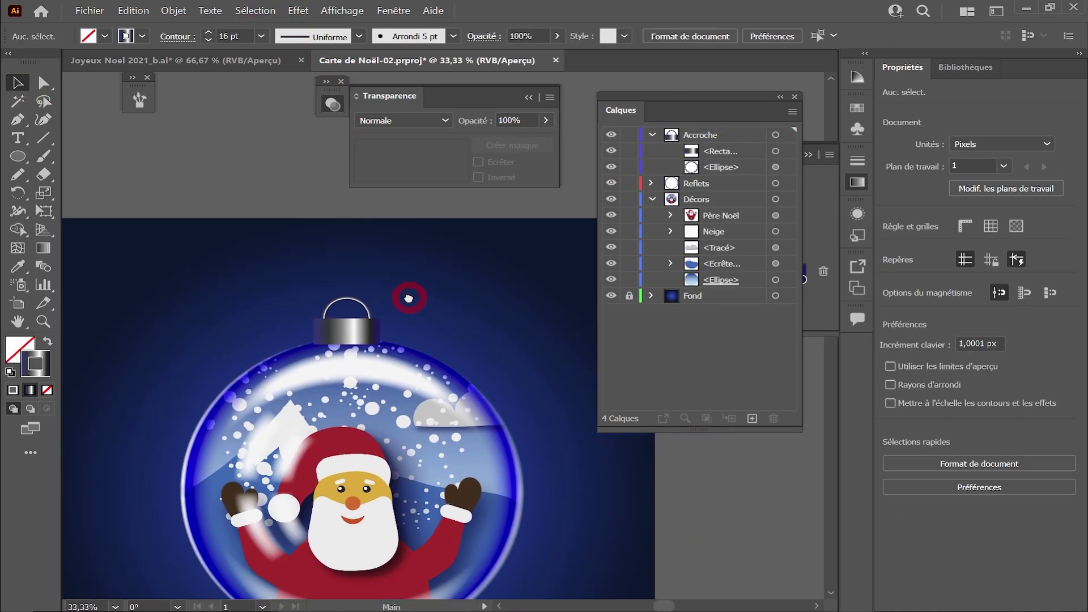
pyautogui.click(25, 178)
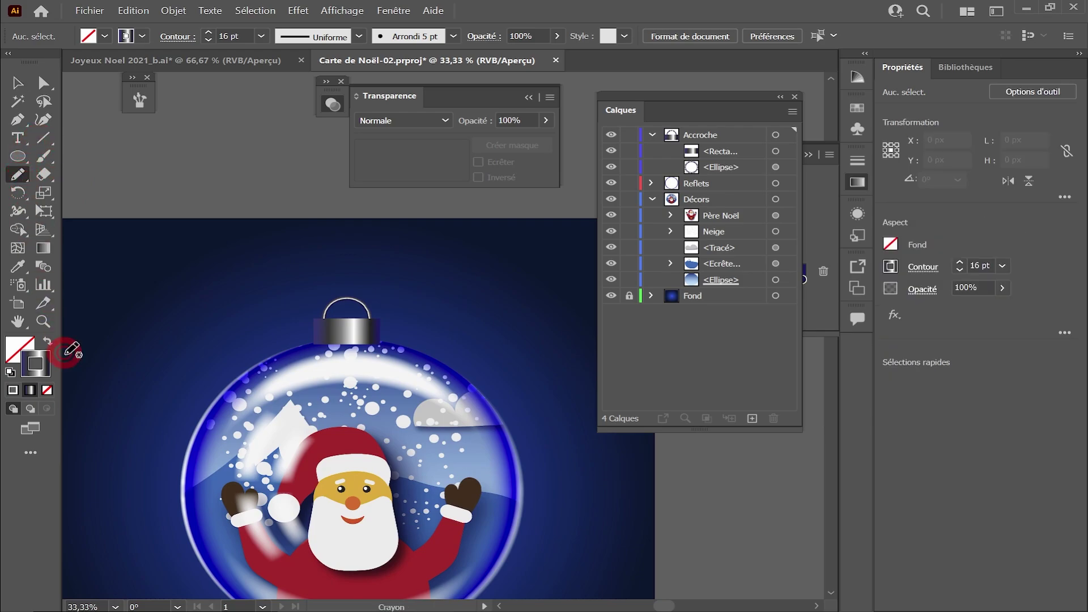
pyautogui.click(105, 37)
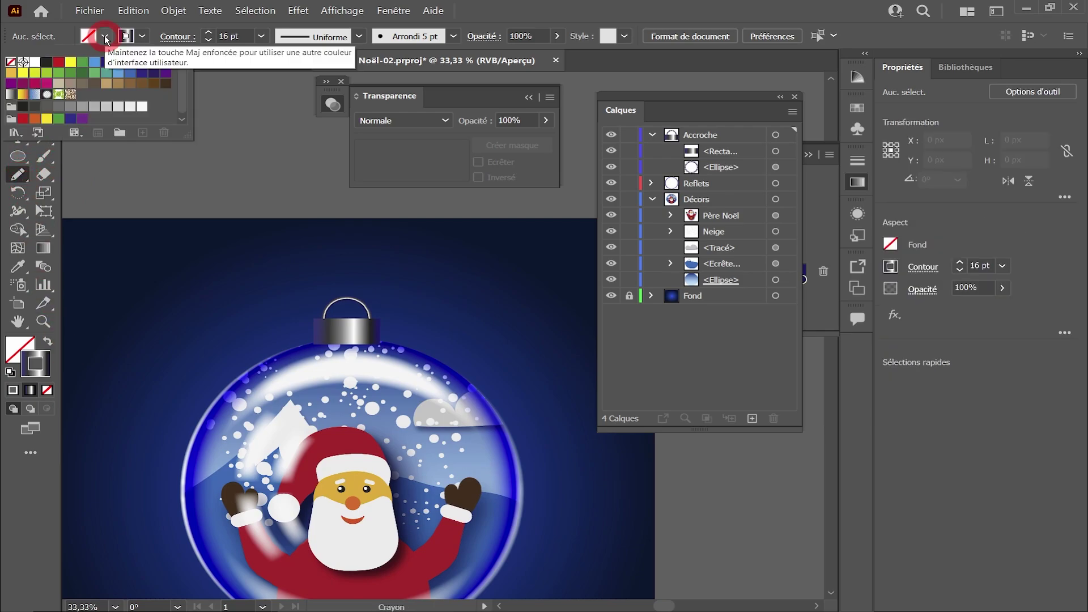
pyautogui.click(94, 106)
pyautogui.click(62, 340)
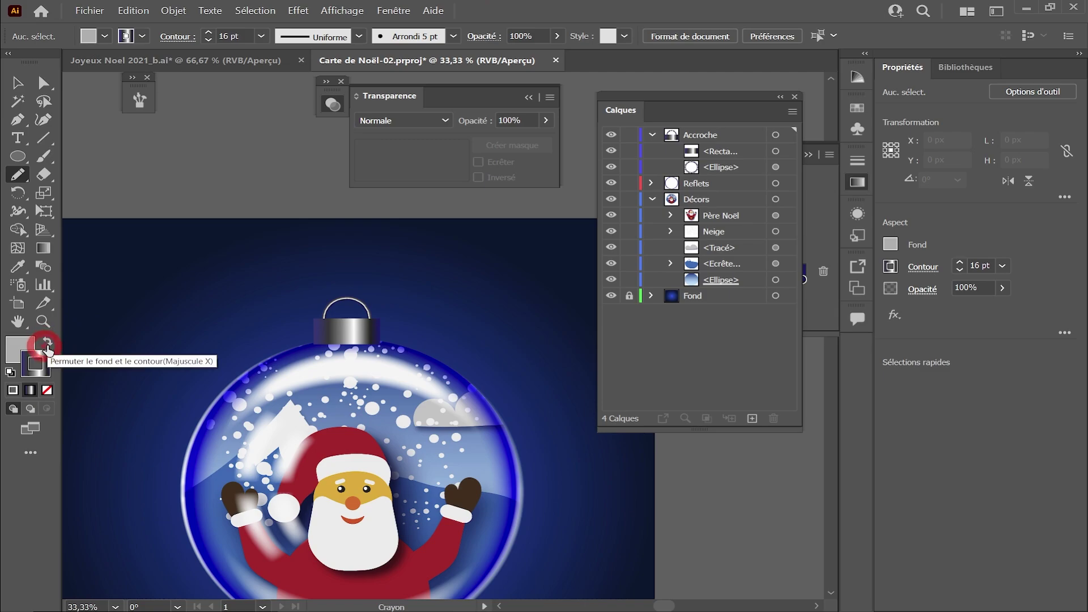
pyautogui.click(48, 341)
pyautogui.click(32, 346)
pyautogui.click(47, 390)
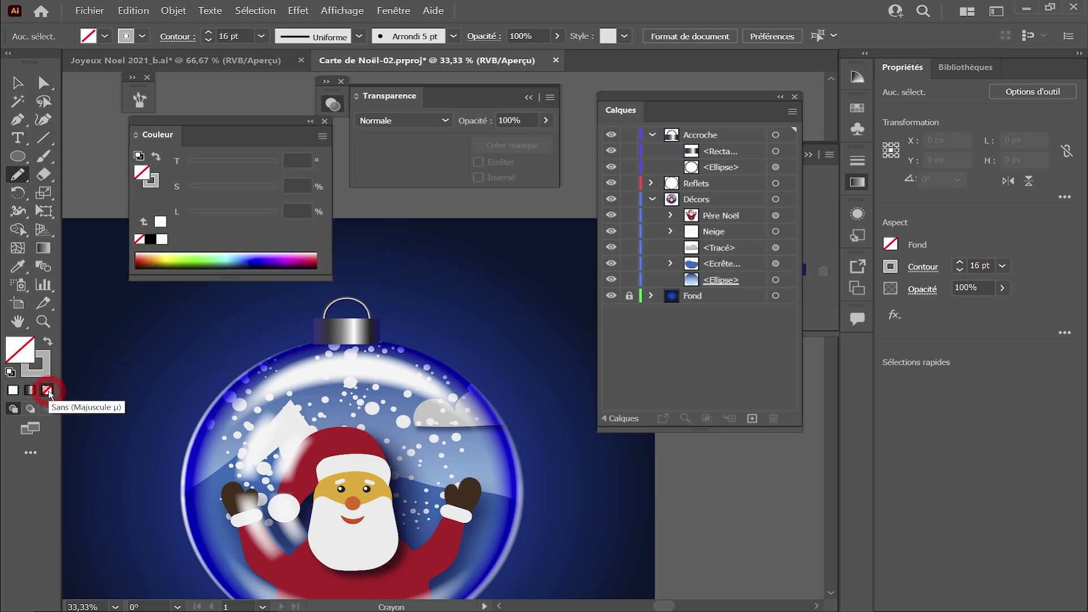
pyautogui.click(309, 133)
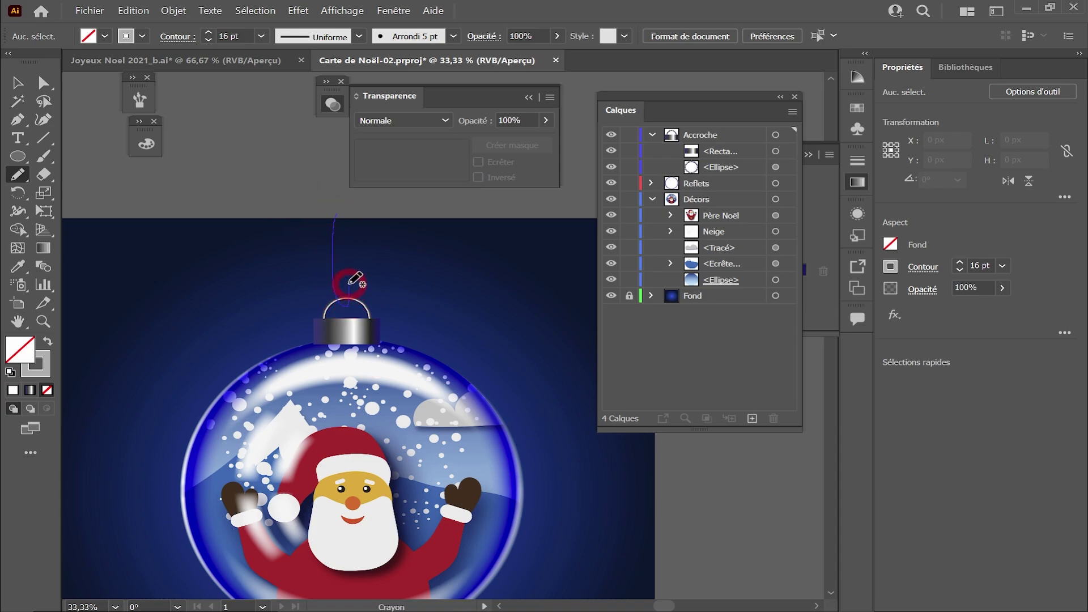
# Draw a freehand U-shaped string about 76 px wide and 460 px high, from the hanging ring up past the card's upper edge
pyautogui.moveTo(355, 278); pyautogui.dragTo(344, 206)
pyautogui.hotkey('ctrl', '-')
pyautogui.moveTo(388, 316); pyautogui.dragTo(285, 268)
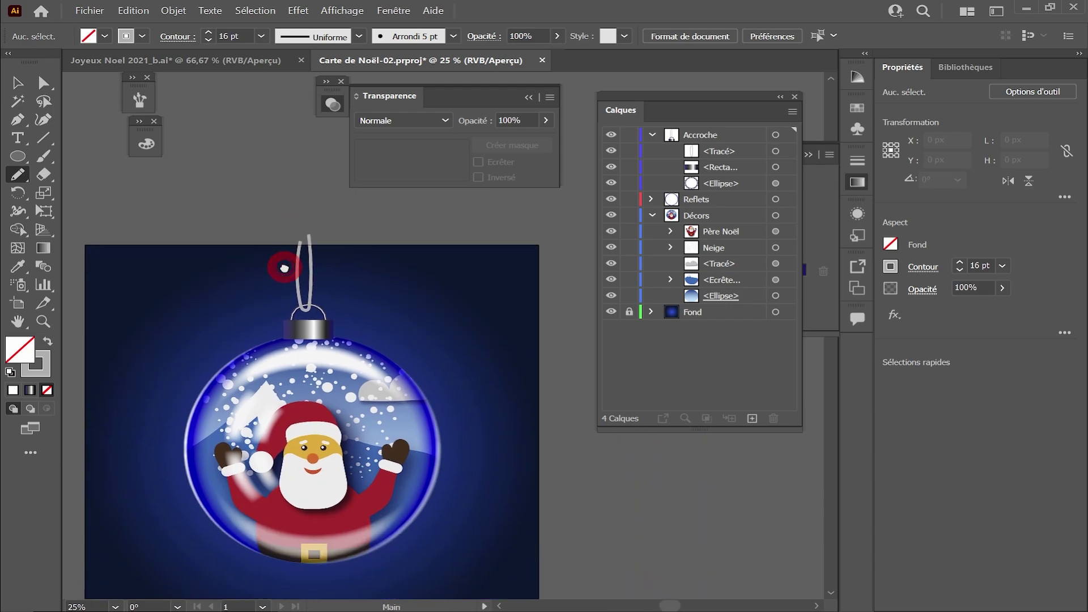
# Select the hanging string and set its stroke to 7 pt
pyautogui.keyDown('ctrl'); pyautogui.click(397, 281); pyautogui.keyUp('ctrl')
pyautogui.keyDown('ctrl'); pyautogui.click(399, 308); pyautogui.keyUp('ctrl')
pyautogui.keyDown('ctrl'); pyautogui.click(399, 362); pyautogui.keyUp('ctrl')
pyautogui.moveTo(400, 363); pyautogui.dragTo(335, 317)
pyautogui.press('v')
pyautogui.click(221, 36)
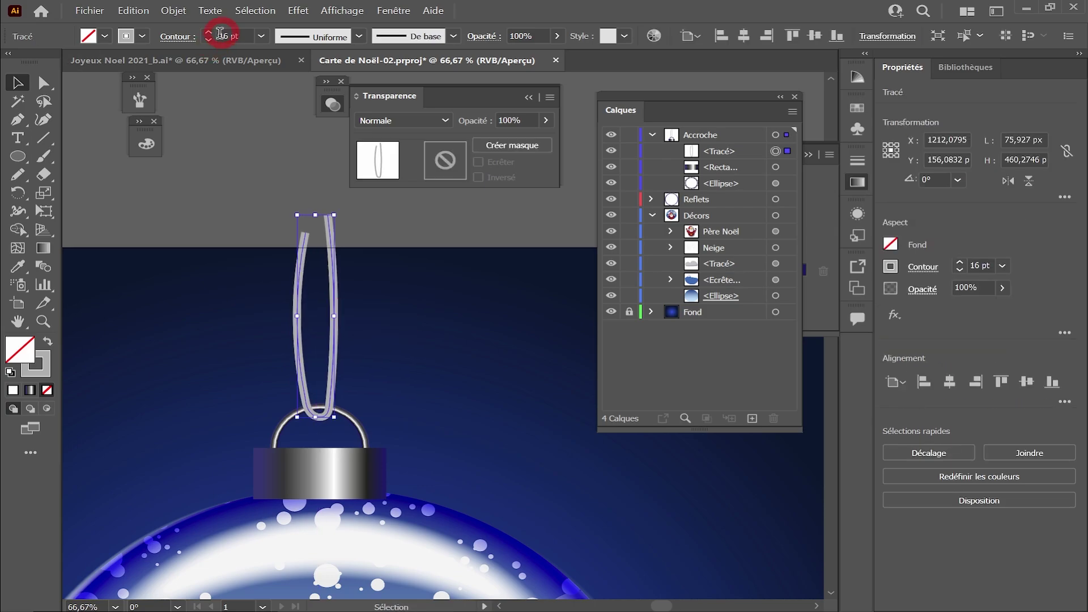
pyautogui.click(209, 43)
pyautogui.click(209, 43)
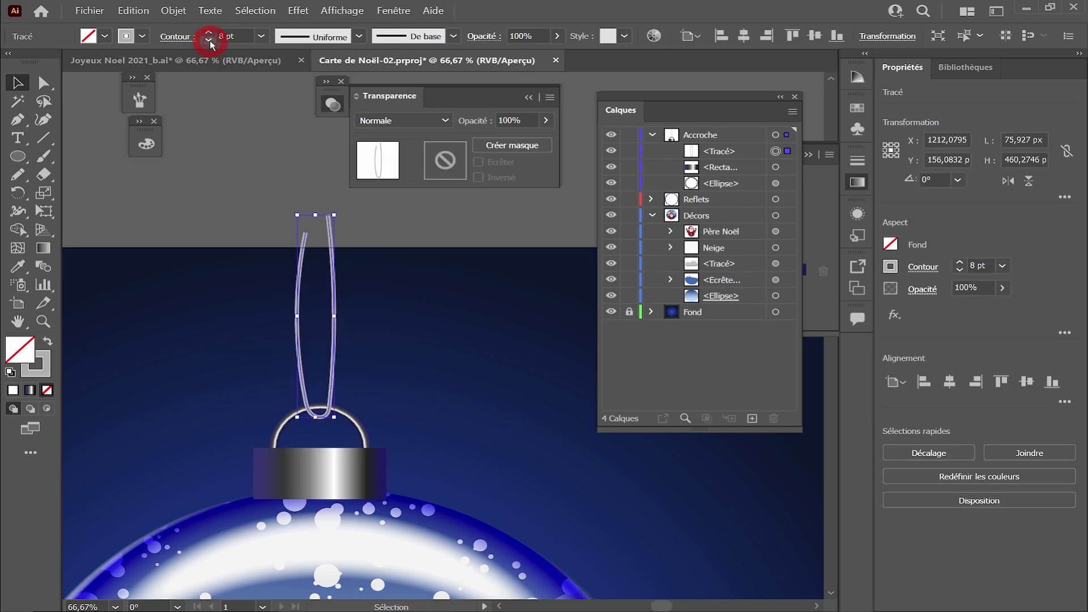
pyautogui.click(210, 43)
# Recolor the string's stroke with a darker grey swatch and deselect it
pyautogui.click(143, 36)
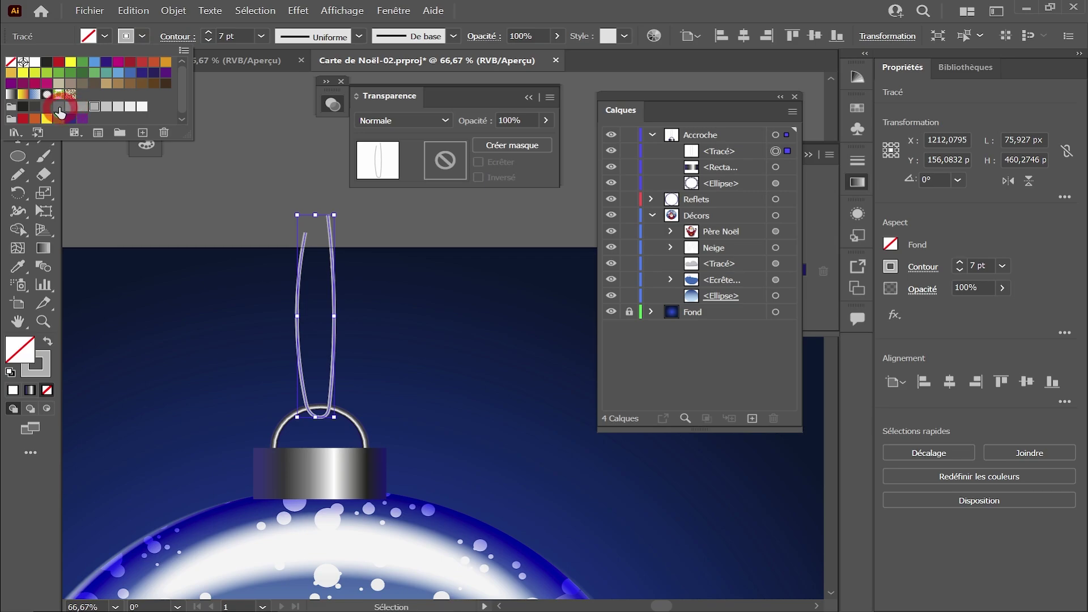
pyautogui.click(59, 107)
pyautogui.click(252, 172)
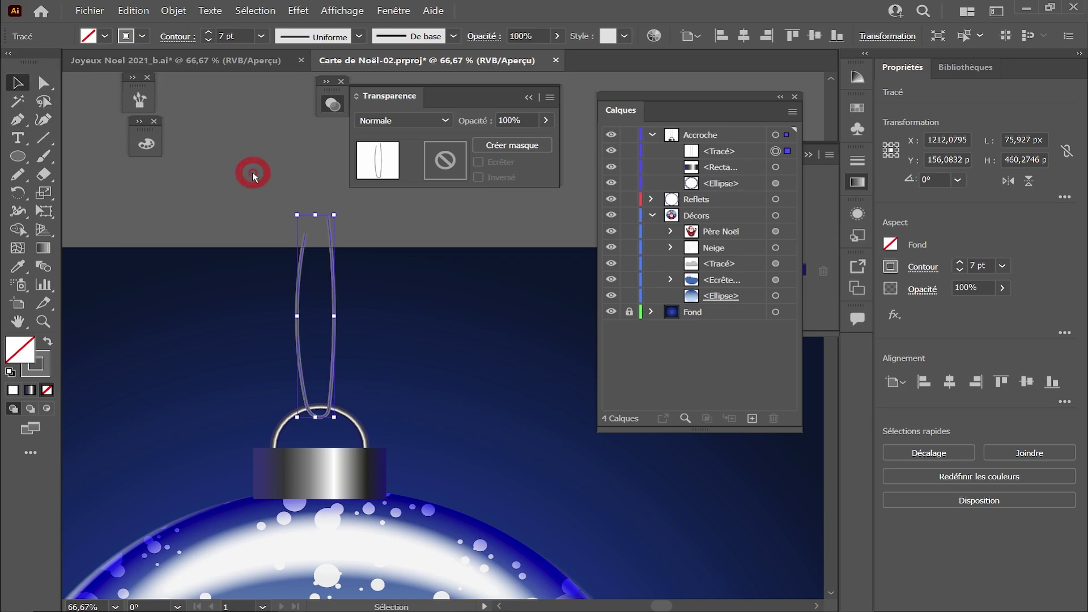
pyautogui.click(252, 171)
# Move the string slightly upward so its lower curve sits just below the crest of the ring
pyautogui.keyDown('ctrl'); pyautogui.click(293, 289); pyautogui.keyUp('ctrl')
pyautogui.keyDown('ctrl'); pyautogui.click(364, 350); pyautogui.keyUp('ctrl')
pyautogui.moveTo(454, 405); pyautogui.dragTo(146, 274)
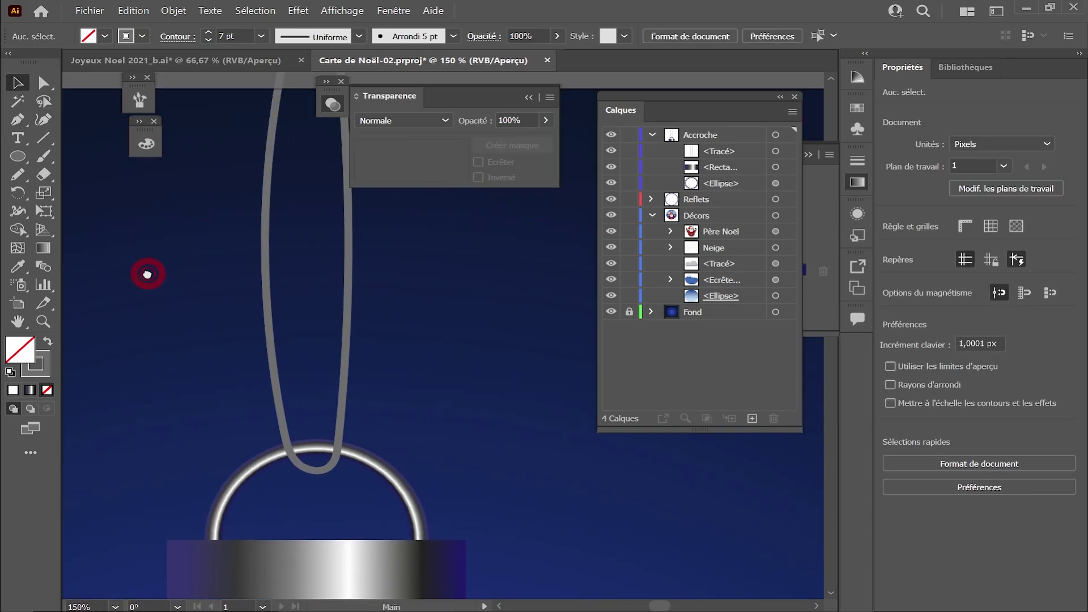
pyautogui.keyDown('ctrl'); pyautogui.click(415, 406); pyautogui.keyUp('ctrl')
pyautogui.moveTo(329, 415); pyautogui.dragTo(327, 405)
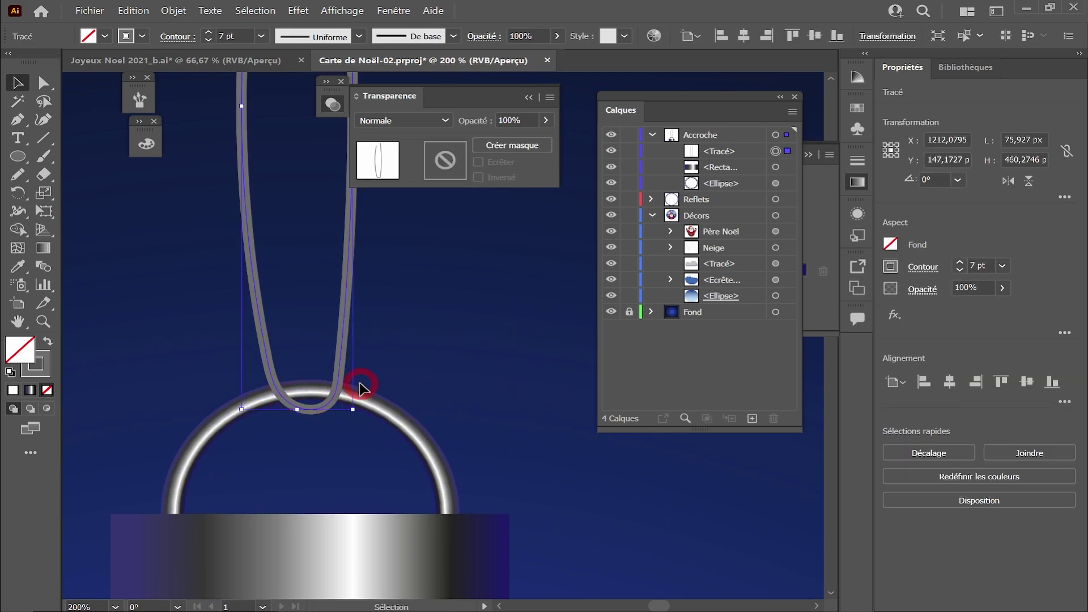
pyautogui.moveTo(401, 331); pyautogui.dragTo(391, 360)
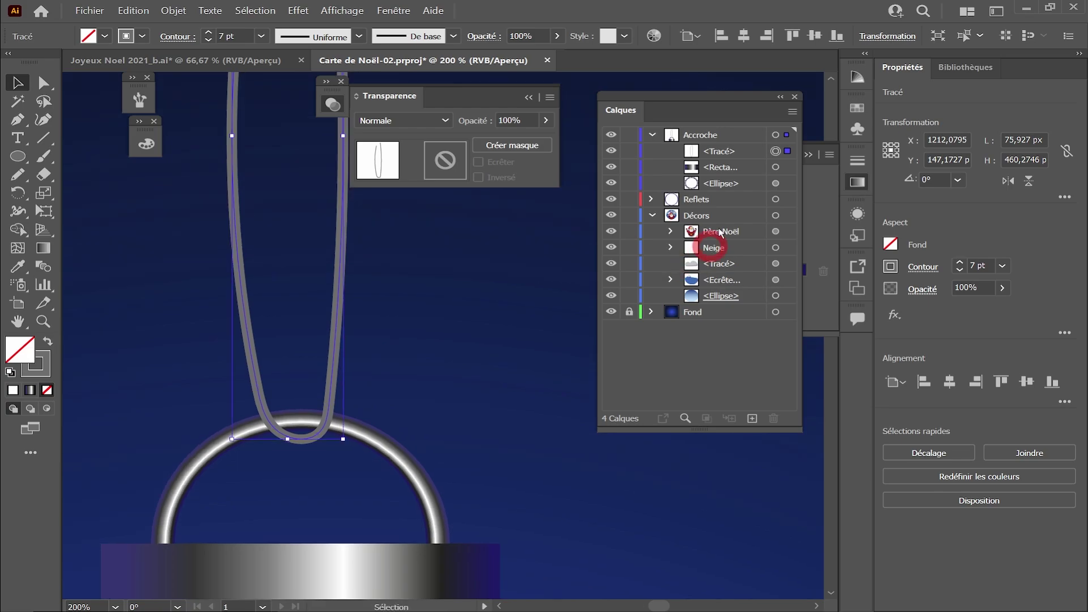
# In the Accroche layer, put the string below the cap rectangle with a copy behind the ring, and hide the front copy
pyautogui.moveTo(741, 154)
pyautogui.mouseDown()
pyautogui.moveTo(734, 189)
pyautogui.moveTo(744, 149)
pyautogui.moveTo(744, 164)
pyautogui.mouseUp()
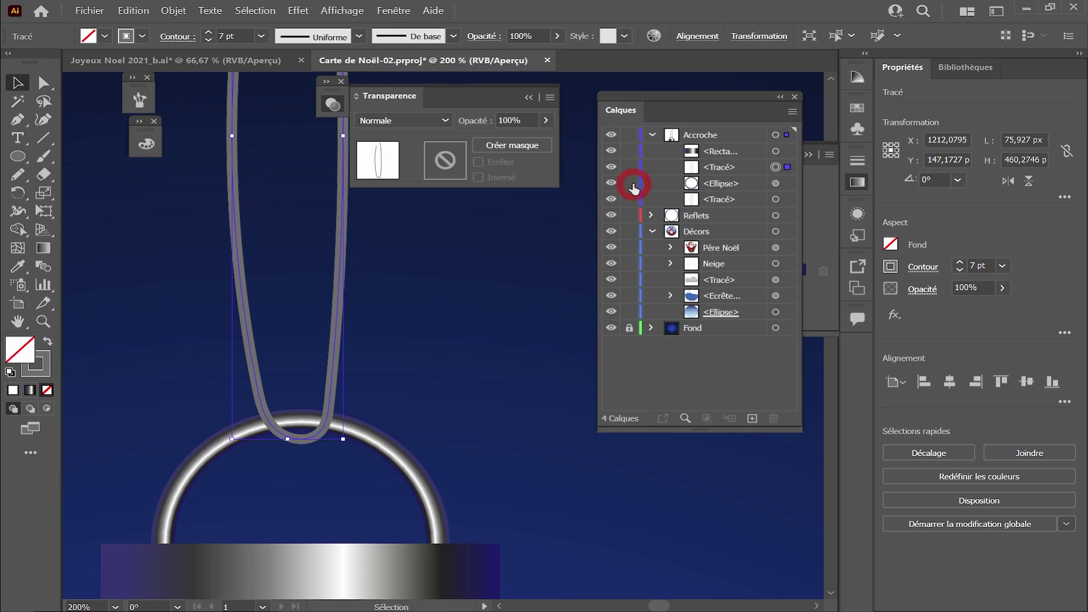
pyautogui.click(611, 168)
pyautogui.click(531, 209)
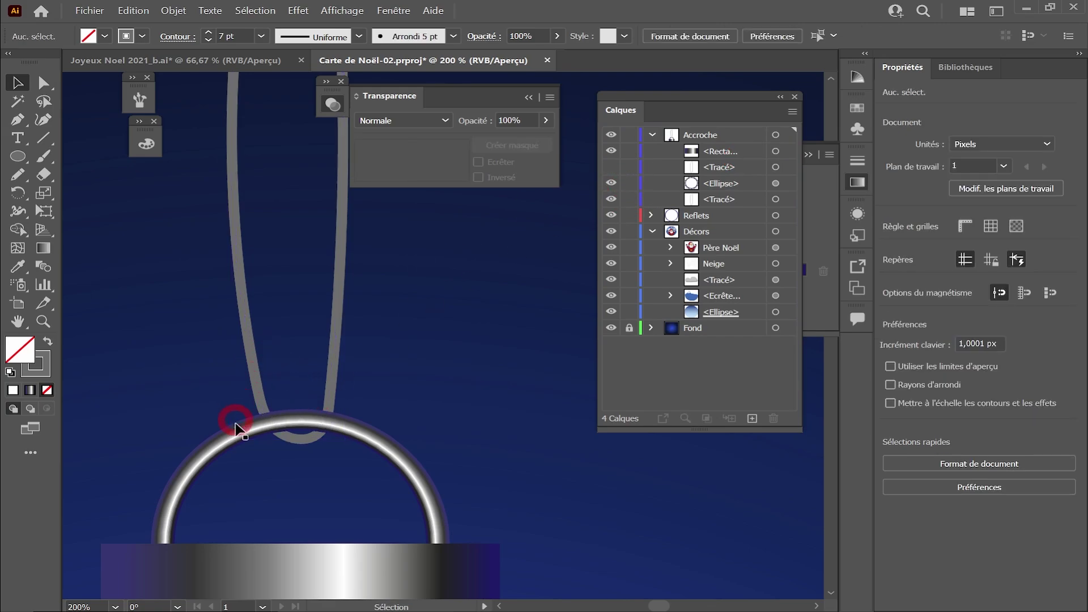
# Delete the left strand and lower curve of the string copy behind the ring, keeping only its right strand
pyautogui.click(776, 200)
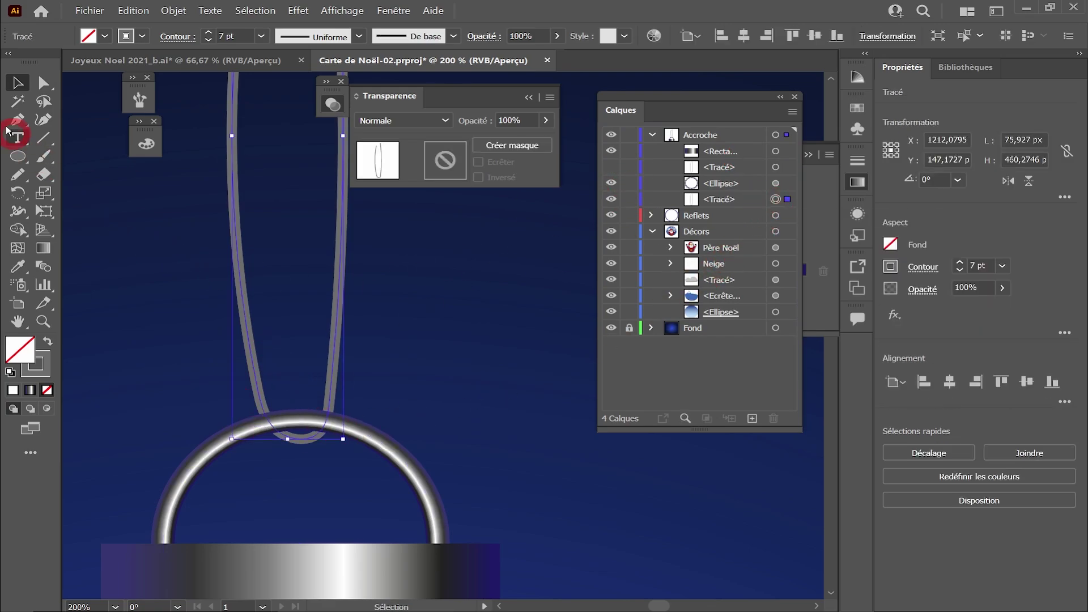
pyautogui.click(44, 84)
pyautogui.moveTo(249, 393); pyautogui.dragTo(273, 430)
pyautogui.press('Delete')
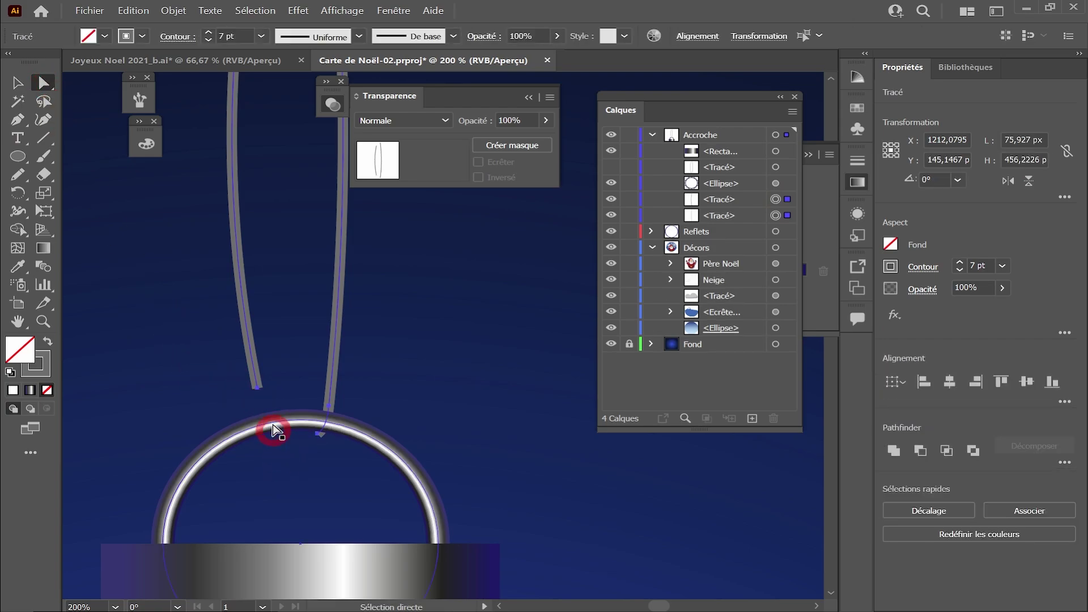
pyautogui.click(257, 388)
pyautogui.press('Delete')
pyautogui.moveTo(276, 238); pyautogui.dragTo(251, 440)
pyautogui.press('Delete')
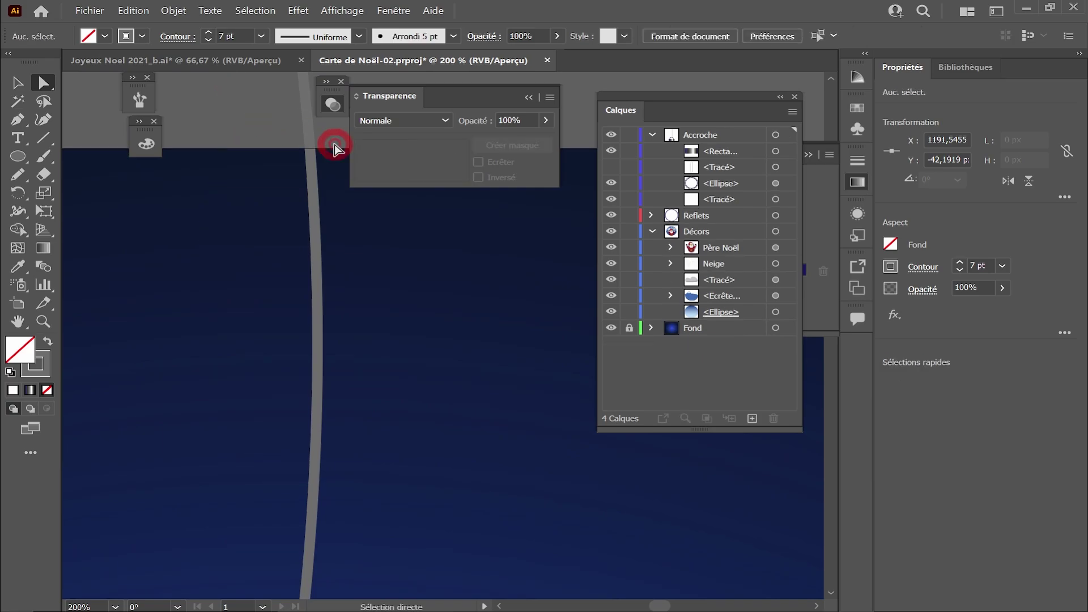
# Show the front string copy again and delete its part crossing the ring on the right side
pyautogui.click(334, 147)
pyautogui.click(640, 165)
pyautogui.moveTo(384, 352); pyautogui.dragTo(388, 122)
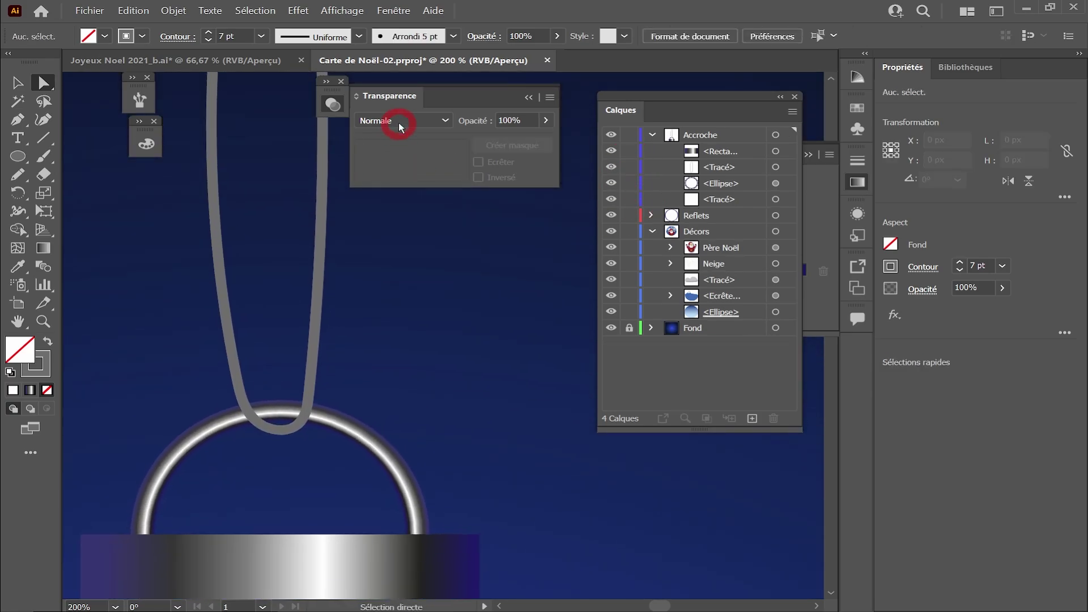
pyautogui.click(783, 167)
pyautogui.click(787, 171)
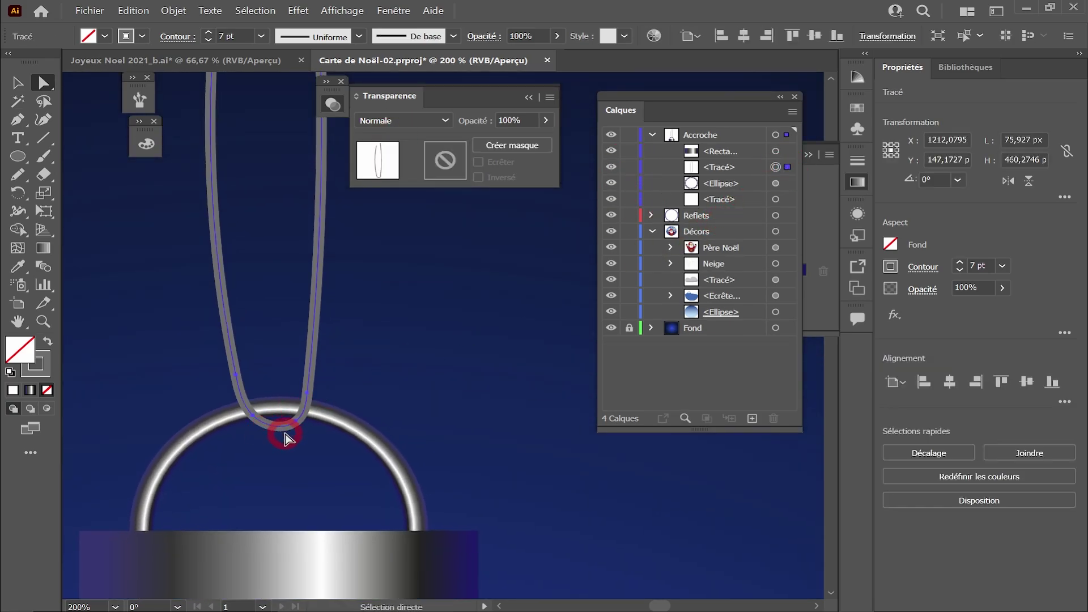
pyautogui.click(308, 395)
pyautogui.press('Delete')
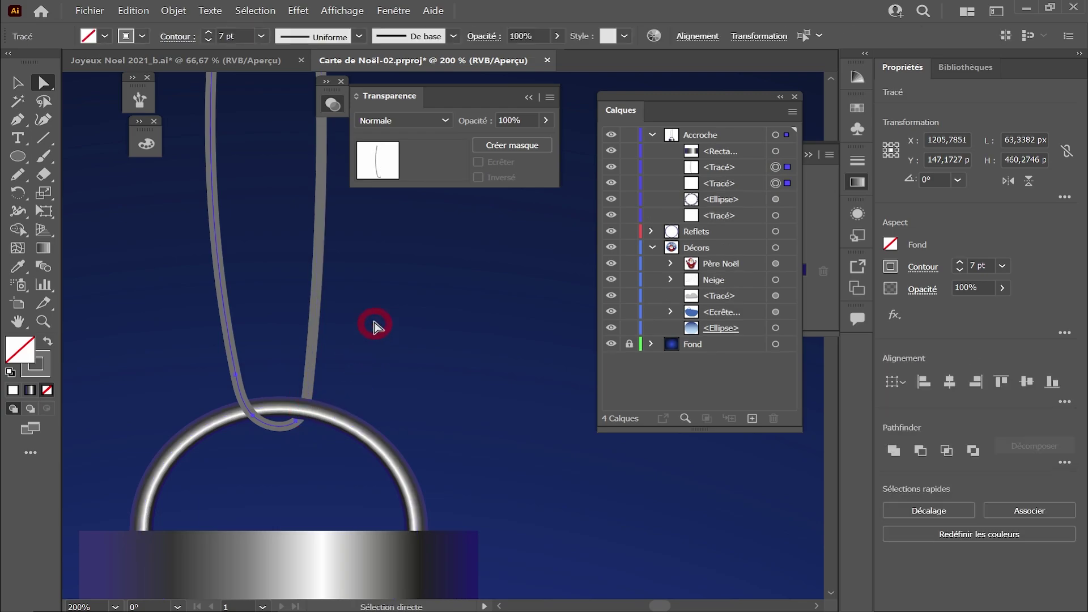
pyautogui.click(374, 322)
# Select the glass ball's gradient ellipse in the Décors layer
pyautogui.moveTo(374, 322); pyautogui.dragTo(339, 413)
pyautogui.scroll(-5, 400, 303)
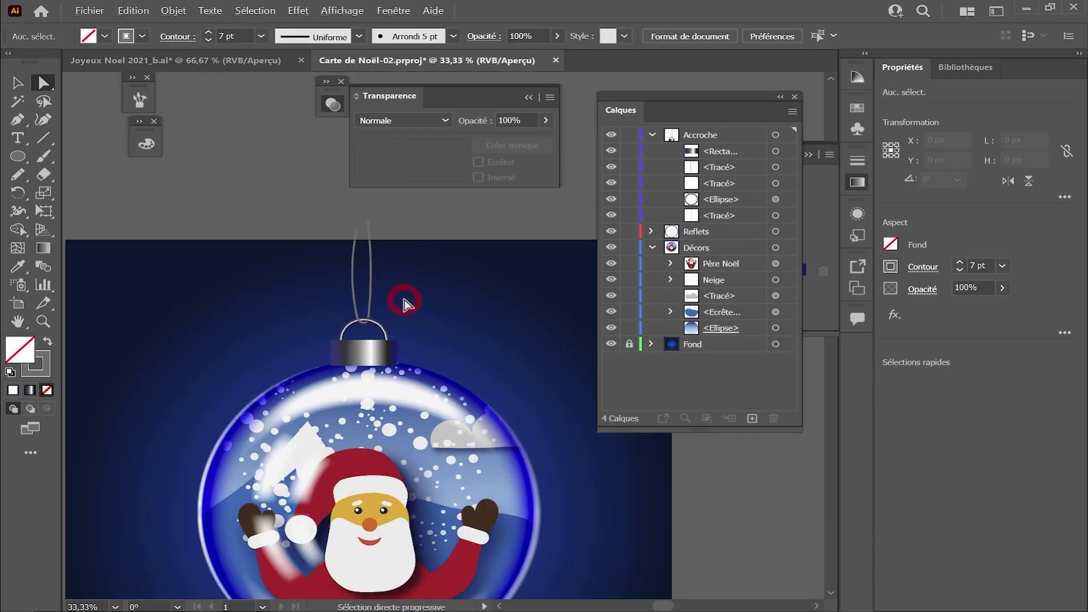
pyautogui.moveTo(350, 310); pyautogui.dragTo(355, 276)
pyautogui.scroll(-2, 355, 278)
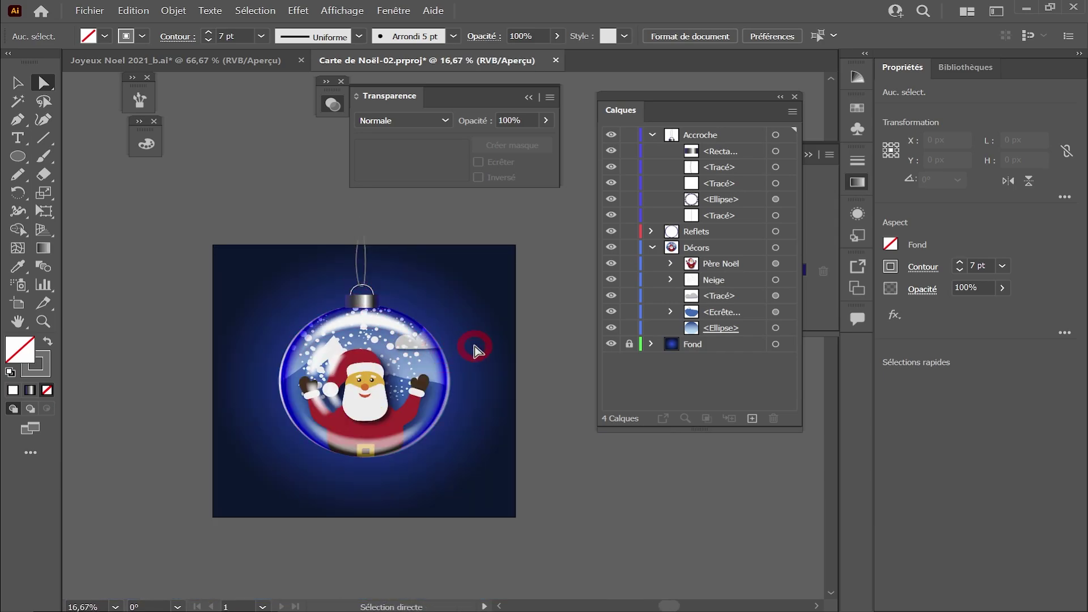
pyautogui.moveTo(475, 350); pyautogui.dragTo(469, 299)
pyautogui.scroll(1, 379, 424)
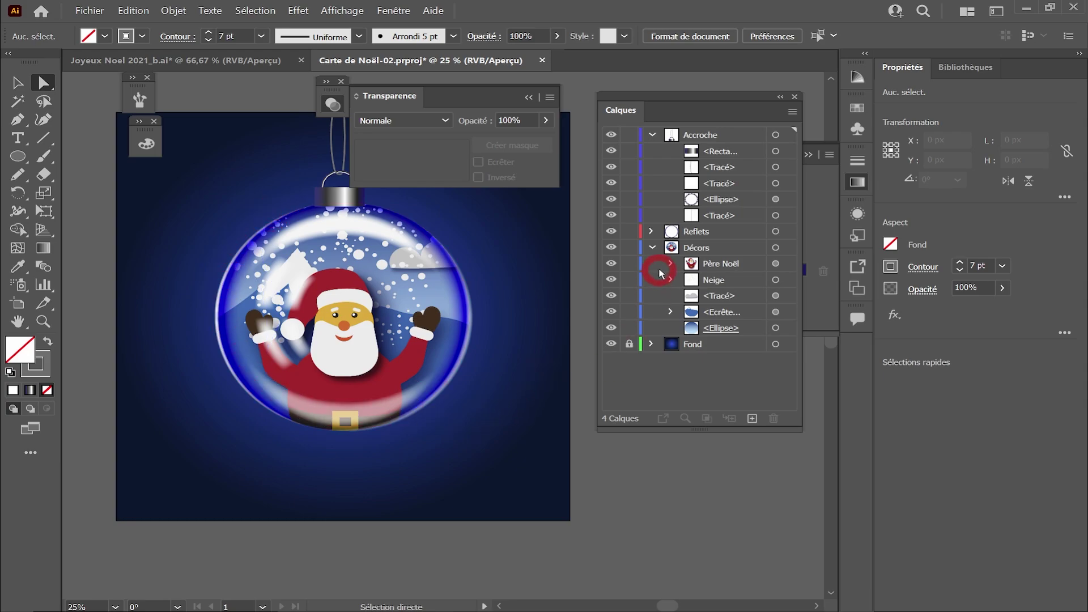
pyautogui.click(777, 328)
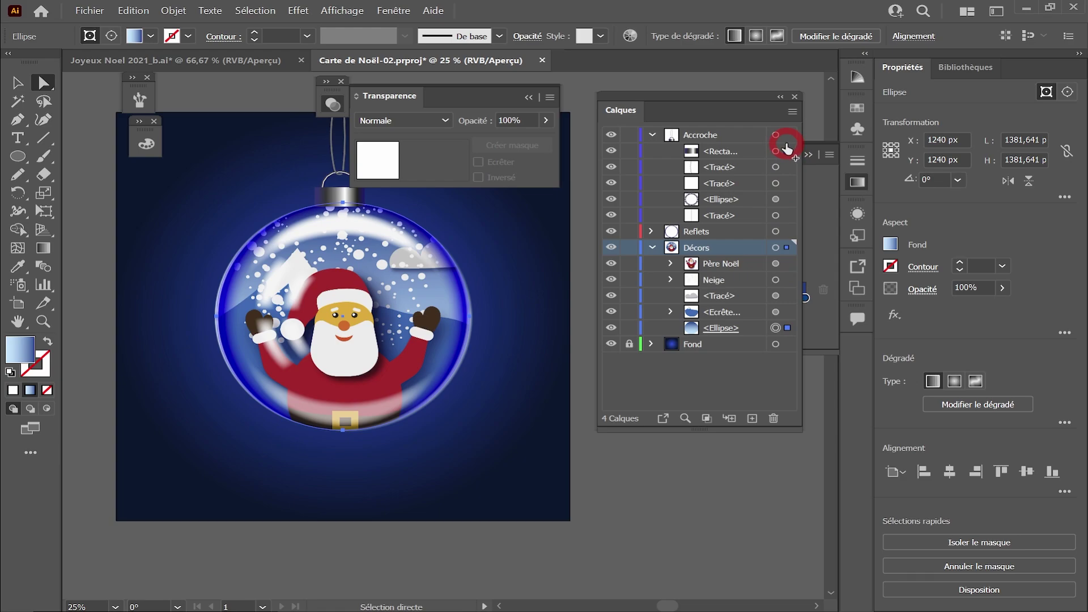
pyautogui.moveTo(787, 149); pyautogui.dragTo(787, 328)
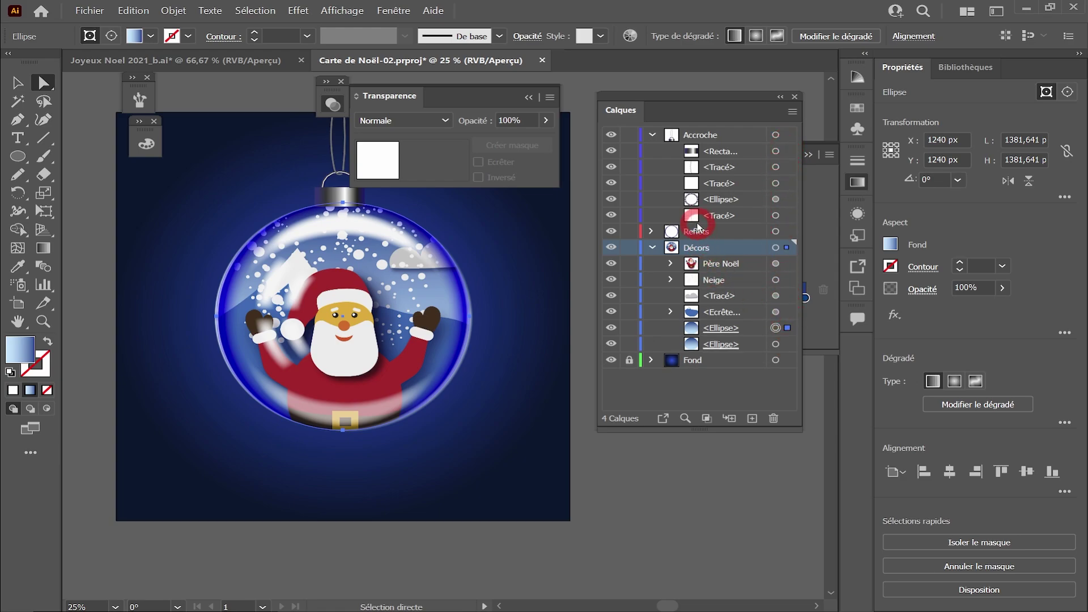
pyautogui.hotkey('ctrl', 'z')
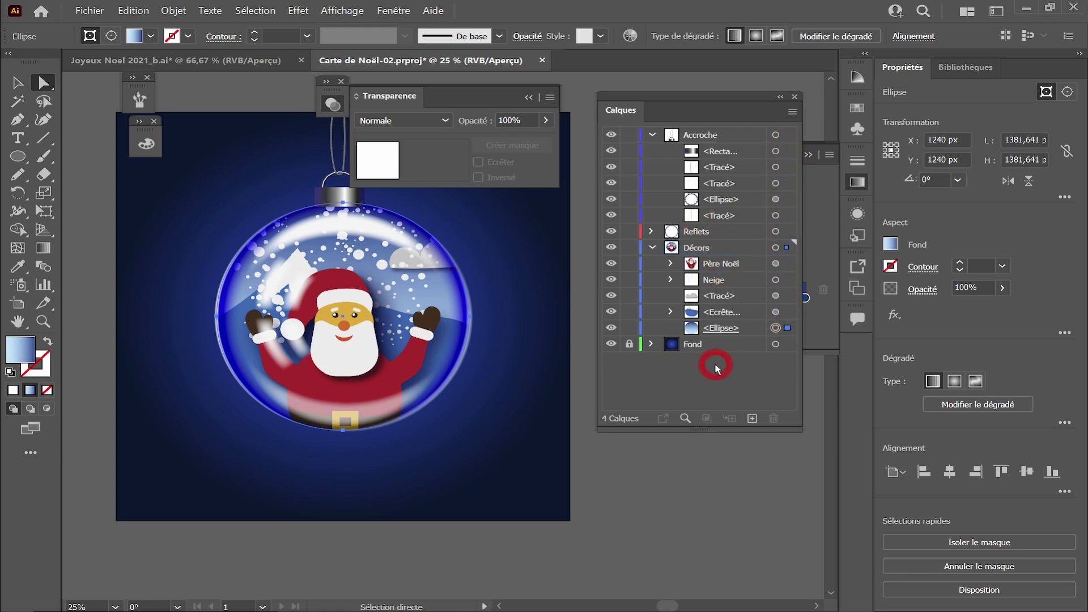
# Create a new layer named Texte and place it above all other layers
pyautogui.click(656, 135)
pyautogui.click(752, 418)
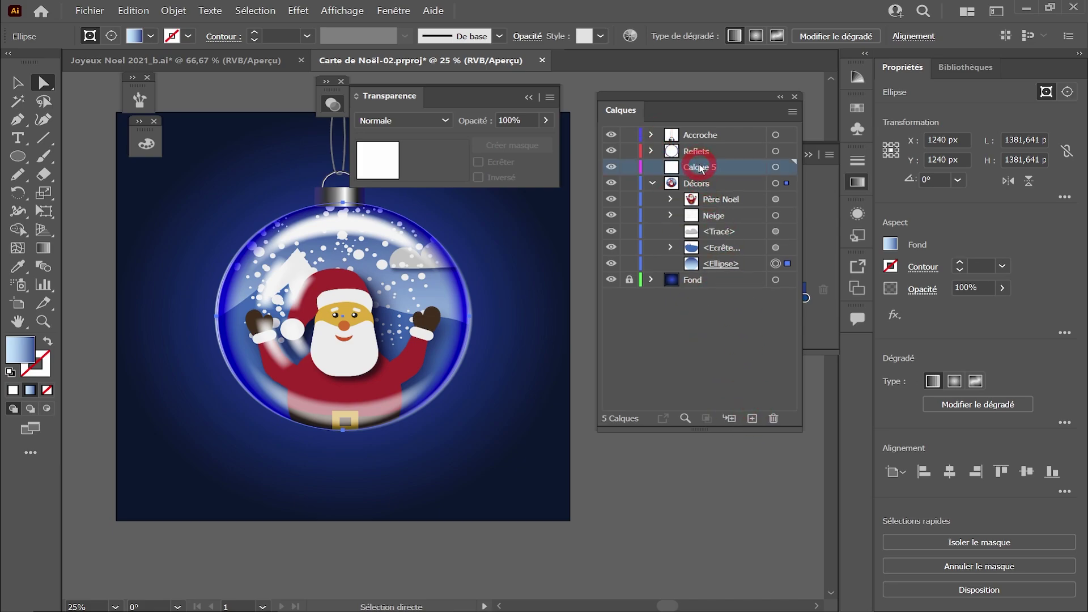
pyautogui.moveTo(701, 168); pyautogui.dragTo(729, 128)
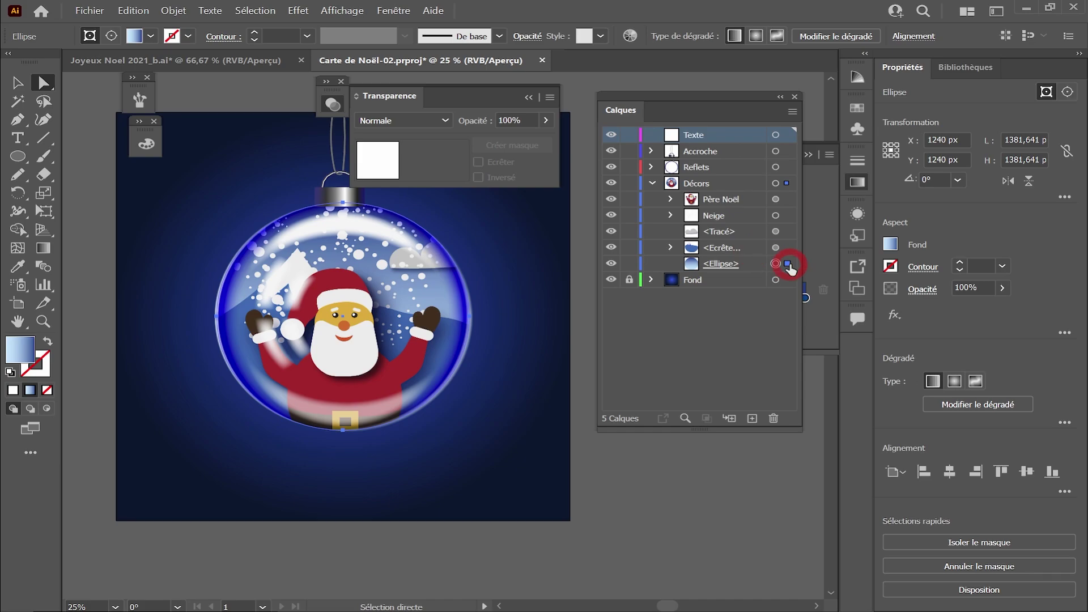
# Copy the ball's ellipse into the Texte layer and remove the copy's fill
pyautogui.moveTo(788, 264); pyautogui.dragTo(787, 135)
pyautogui.click(36, 391)
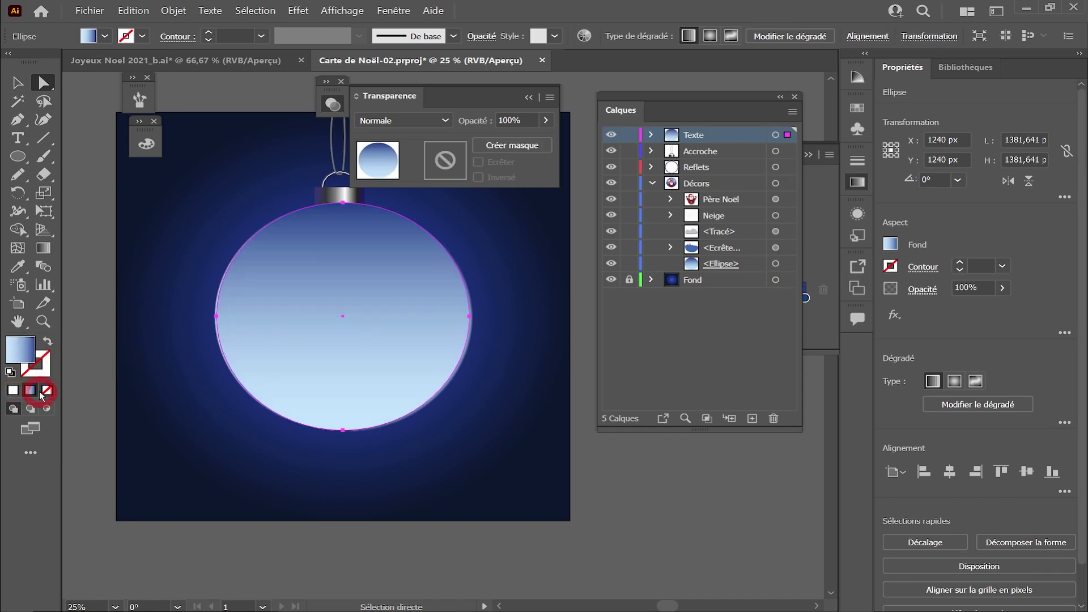
pyautogui.click(46, 391)
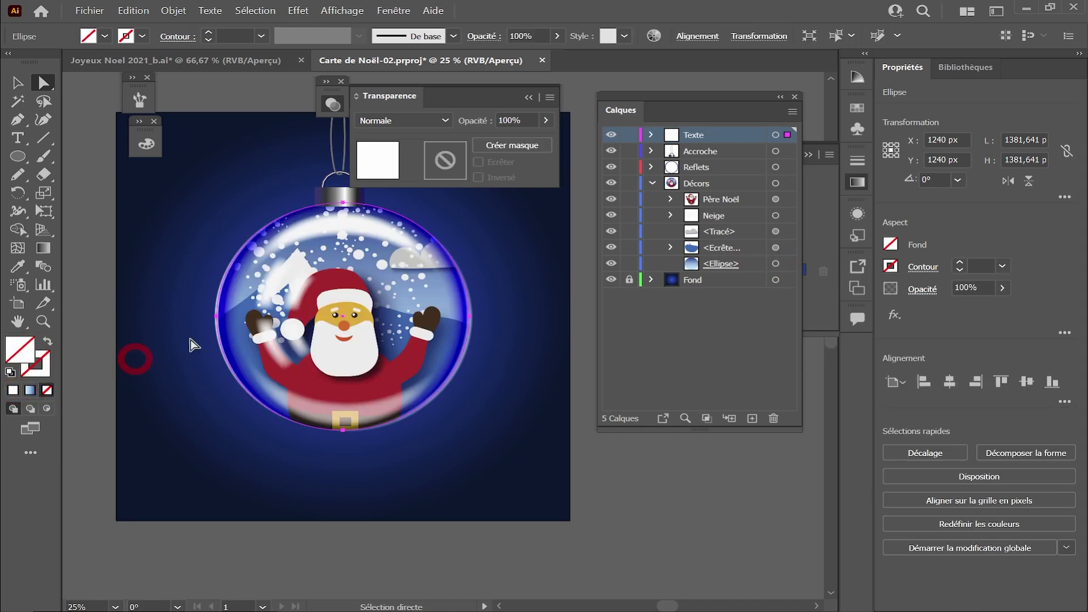
# Enlarge the unfilled circle from its center to about 1827 px and convert it to type on a path starting at the circle's lower left
pyautogui.click(18, 83)
pyautogui.moveTo(470, 430); pyautogui.dragTo(522, 463)
pyautogui.click(18, 137)
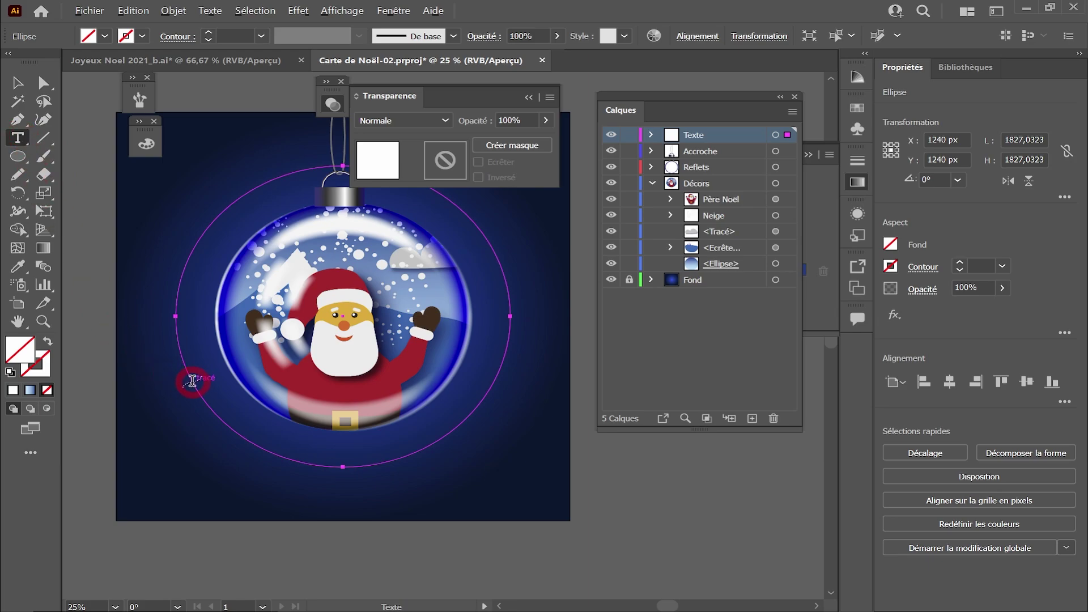
pyautogui.click(213, 408)
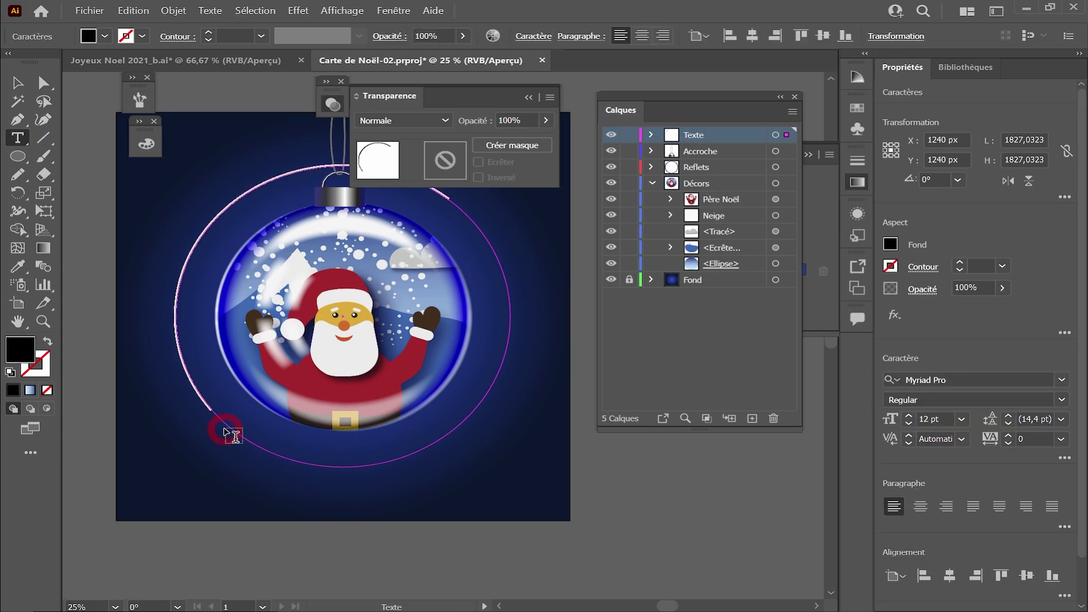
pyautogui.click(18, 83)
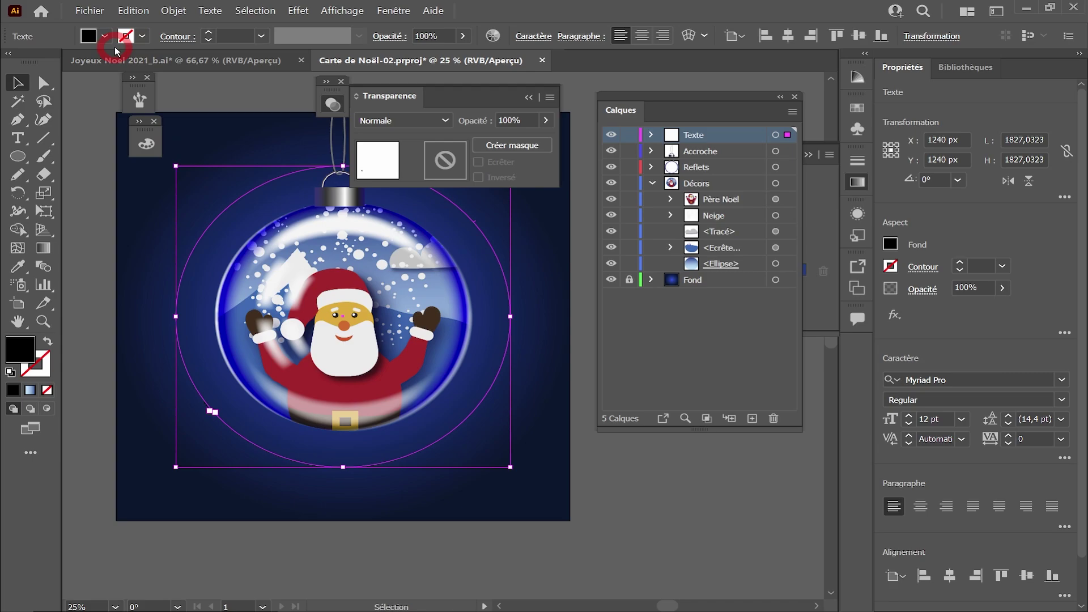
# Set the fill of the text on the circle to white
pyautogui.click(890, 244)
pyautogui.click(727, 378)
pyautogui.click(956, 233)
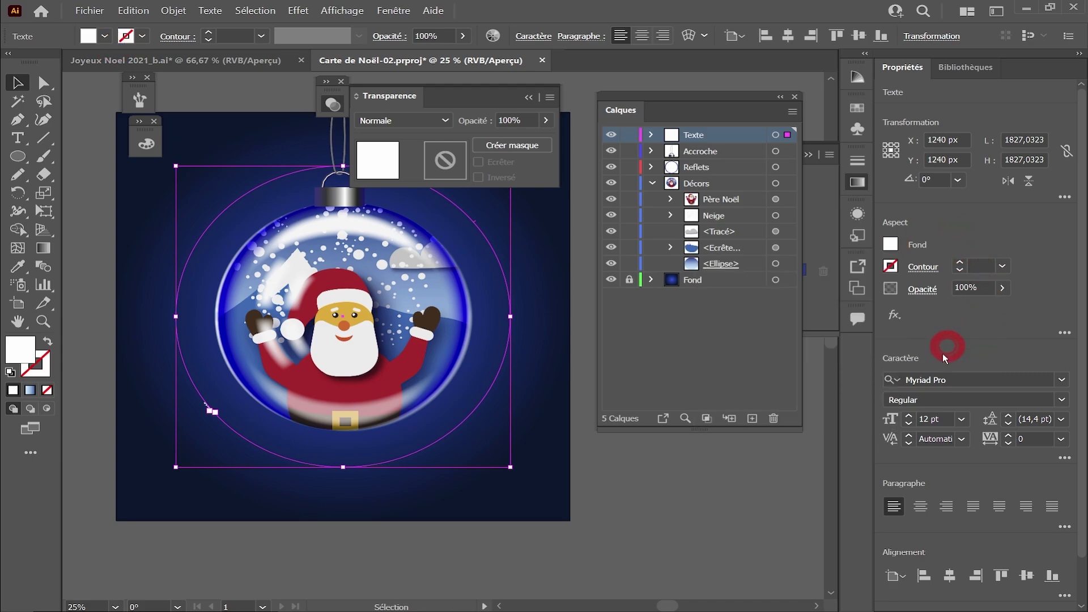
# Set the font size of the Joyeux Noël path text to 300 pt and collapse the Transparency settings
pyautogui.click(962, 420)
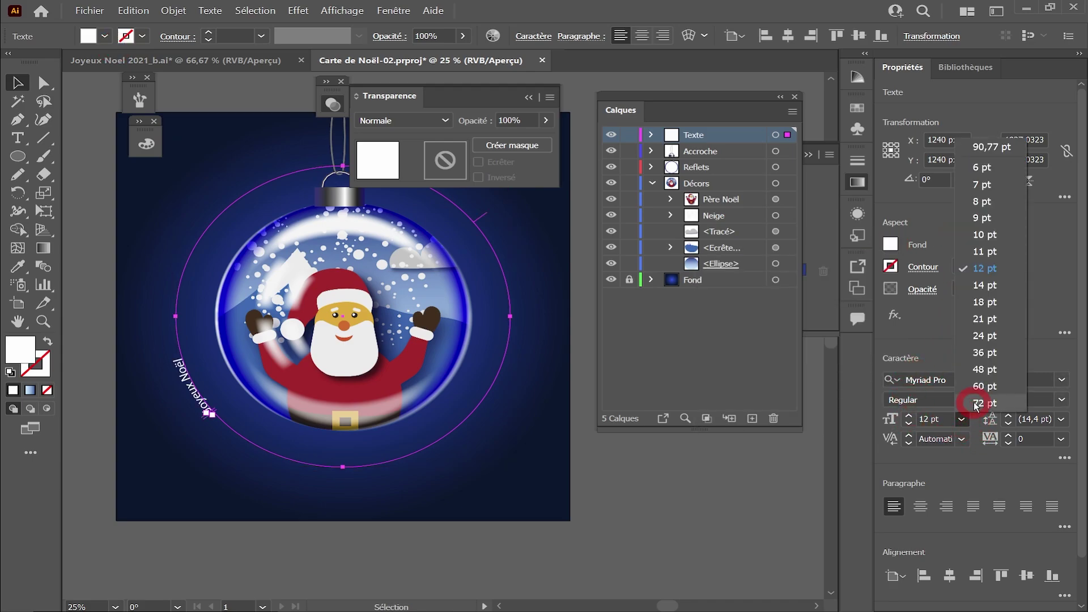
pyautogui.click(975, 404)
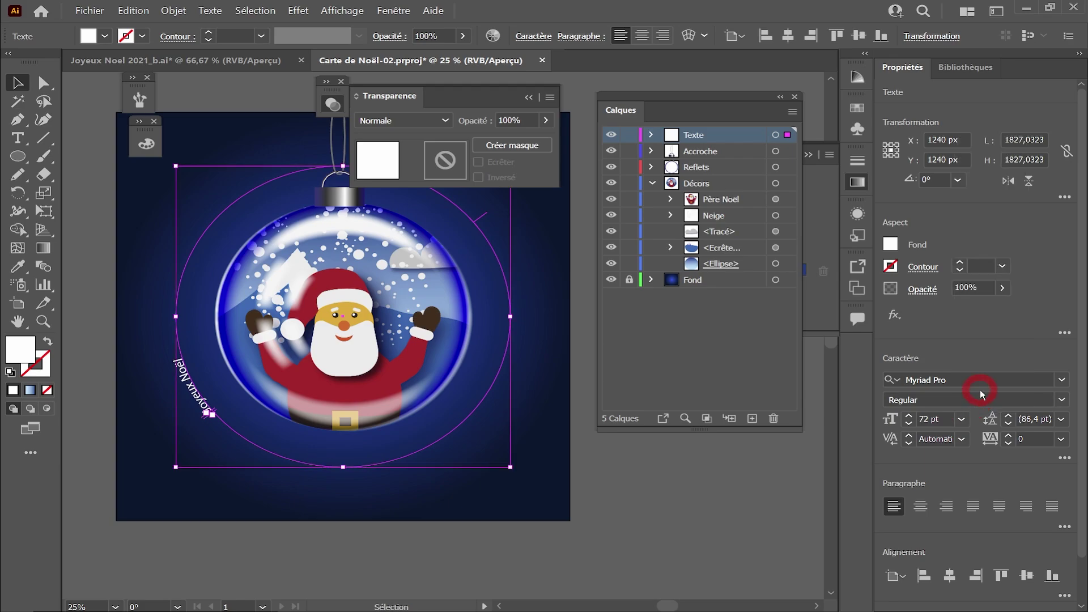
pyautogui.click(891, 419)
pyautogui.write('2')
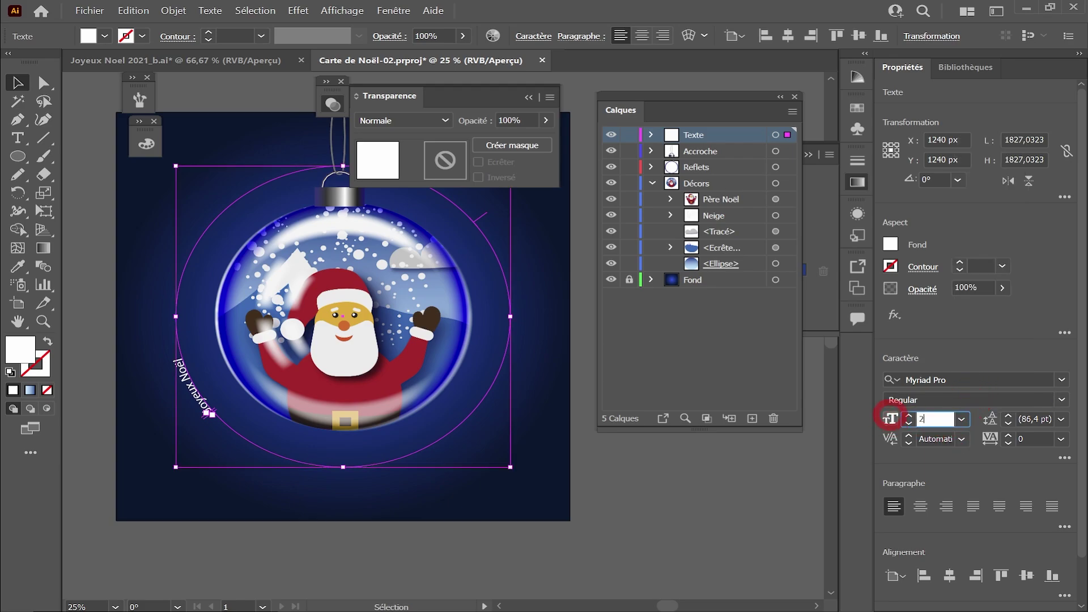
pyautogui.write('00')
pyautogui.press('Return')
pyautogui.write('300')
pyautogui.press('Return')
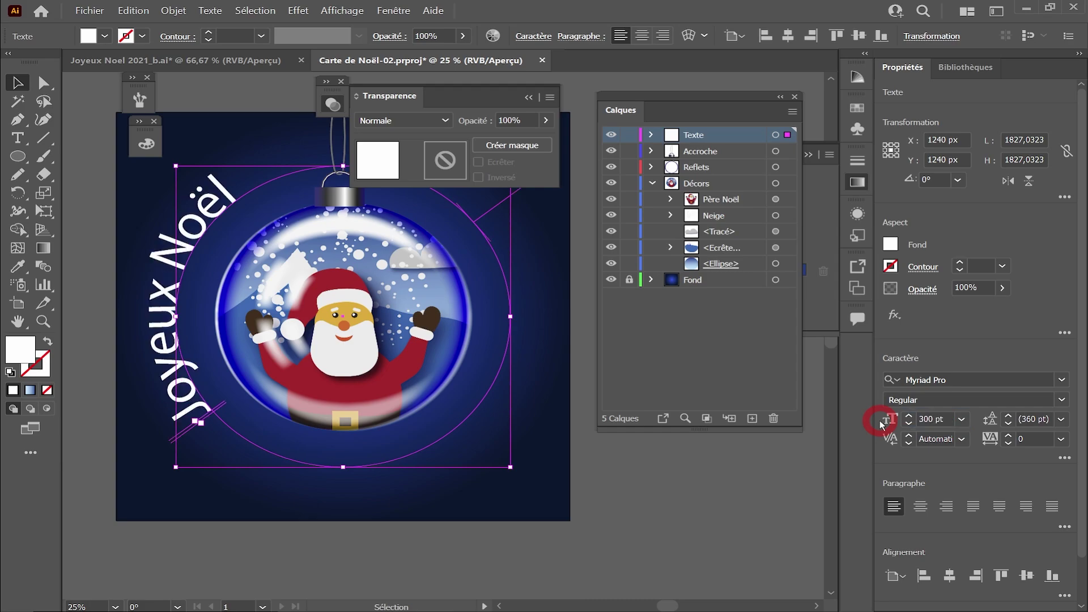
pyautogui.click(528, 102)
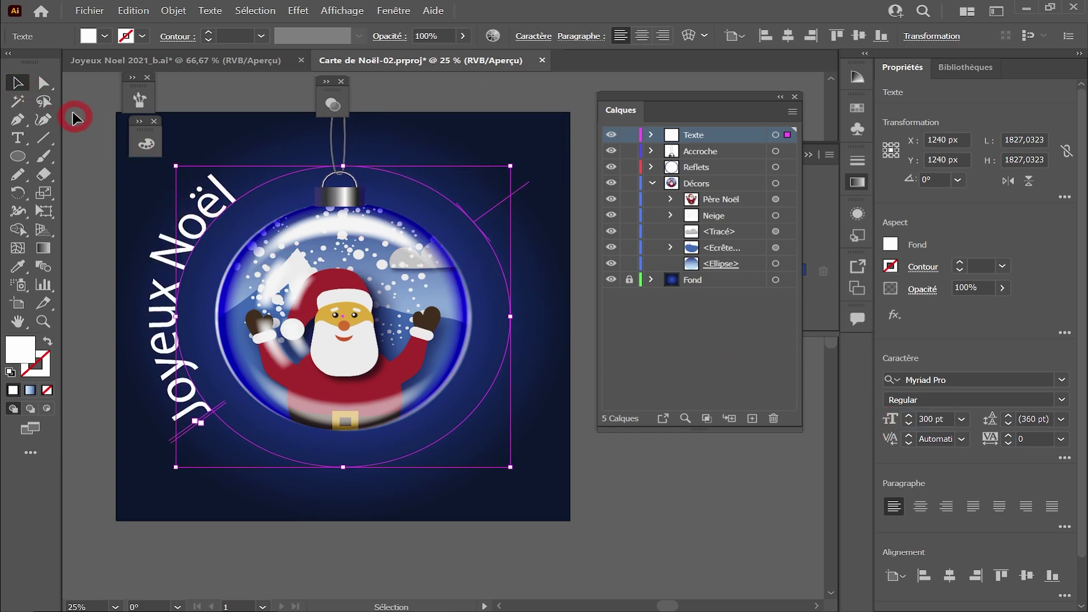
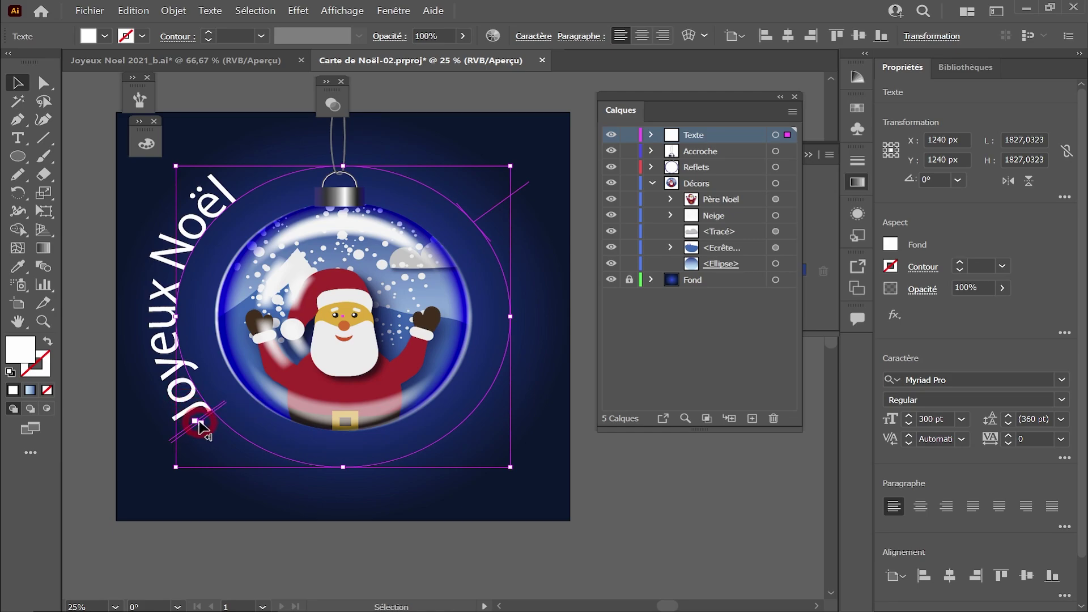
# Slide the Joyeux Noël text along its circle over the top and on around to the bottom
pyautogui.moveTo(198, 424); pyautogui.dragTo(209, 211)
pyautogui.click(529, 338)
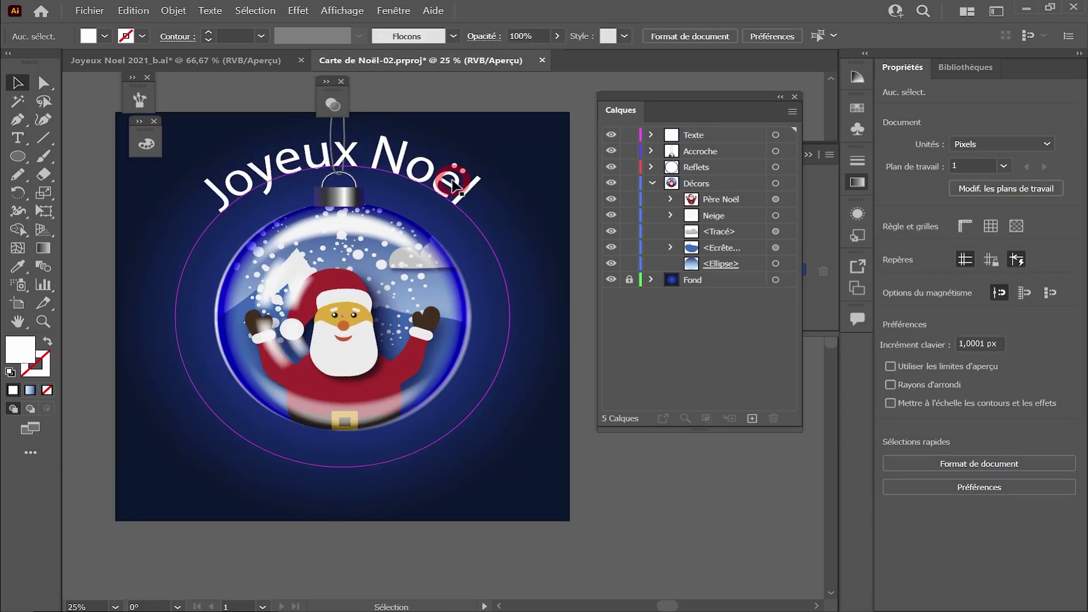
pyautogui.click(454, 184)
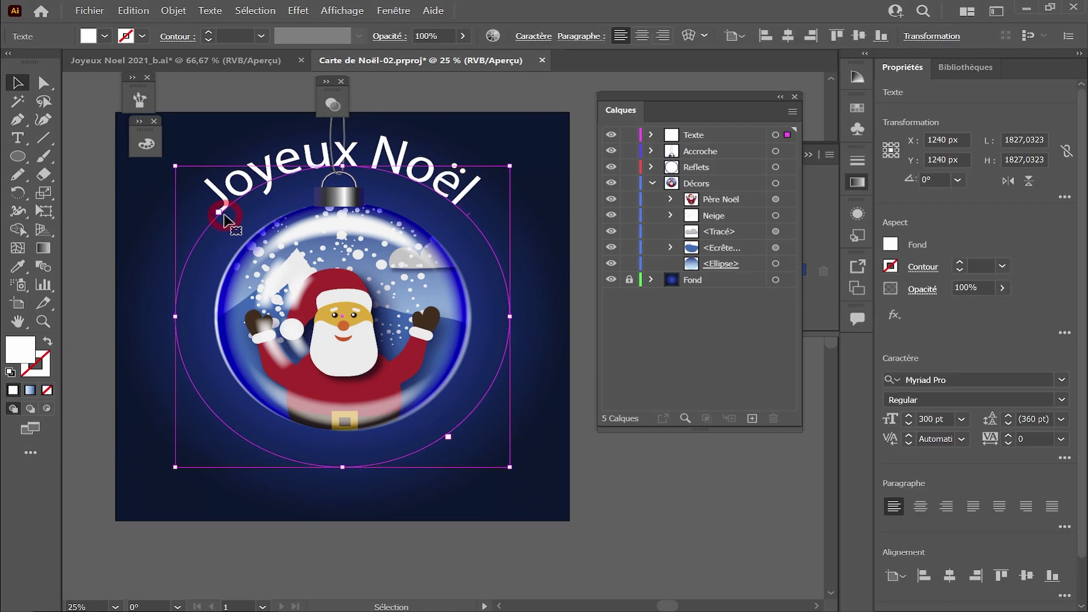
pyautogui.moveTo(226, 214); pyautogui.dragTo(462, 428)
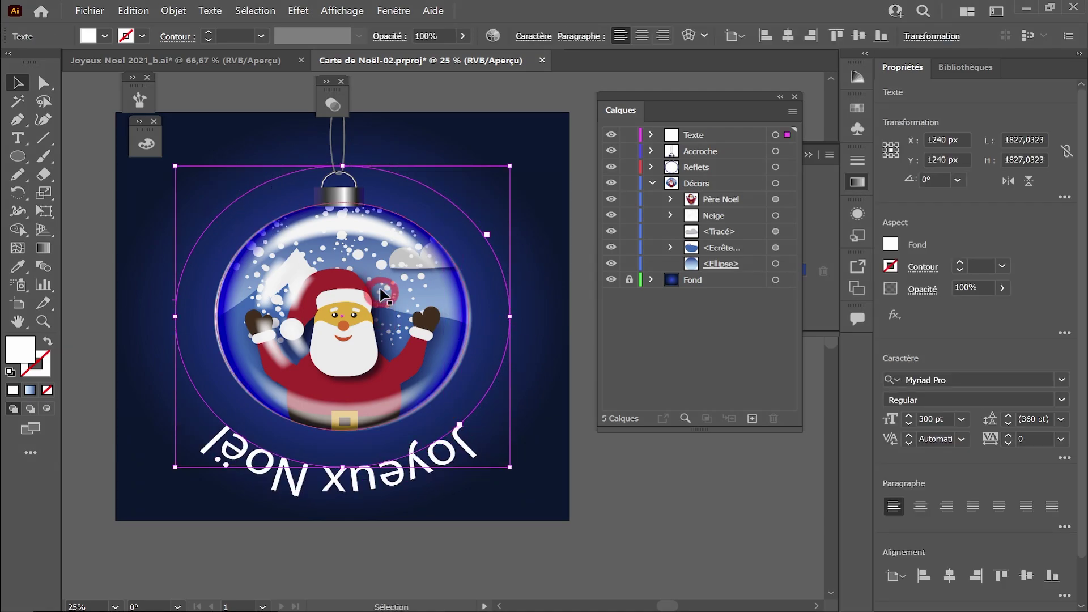
# Flip the text to the inside of the circle by enabling Symétrie in the type on a path options, with preview on
pyautogui.click(211, 11)
pyautogui.moveTo(243, 119)
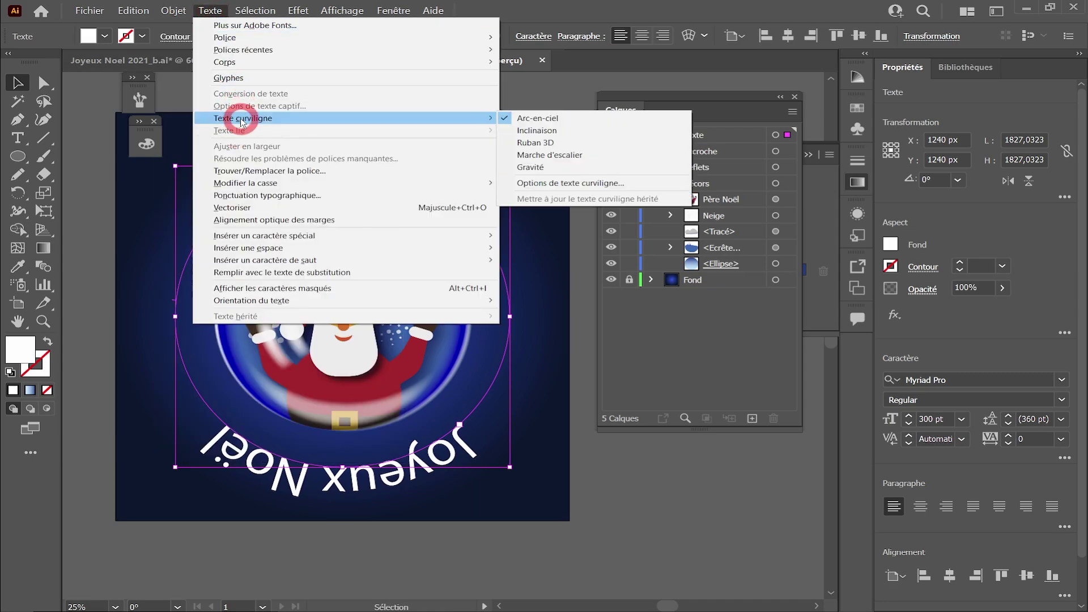
pyautogui.click(528, 183)
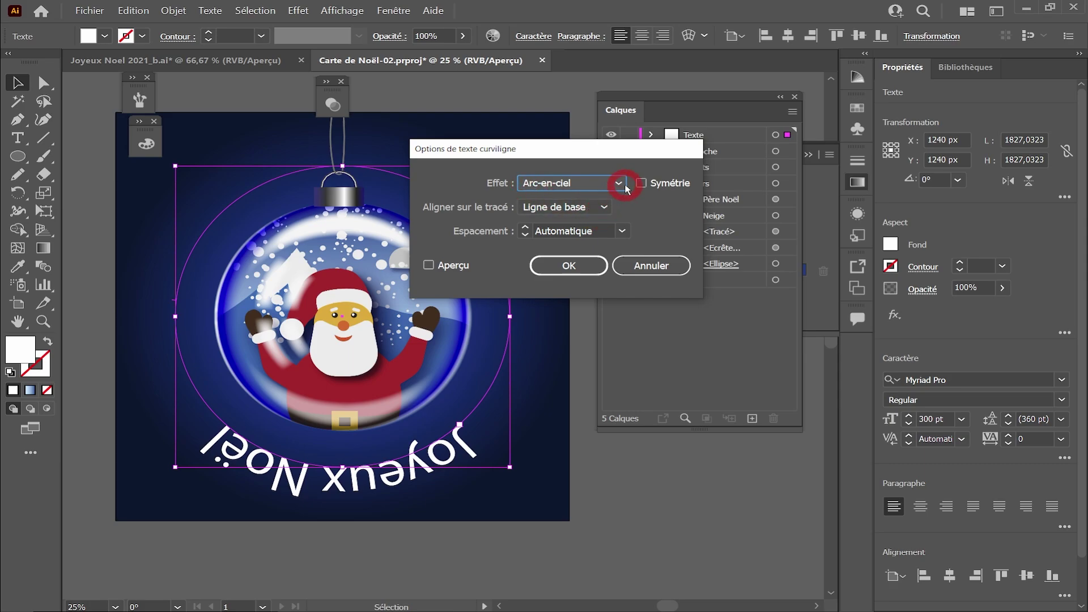
pyautogui.click(442, 267)
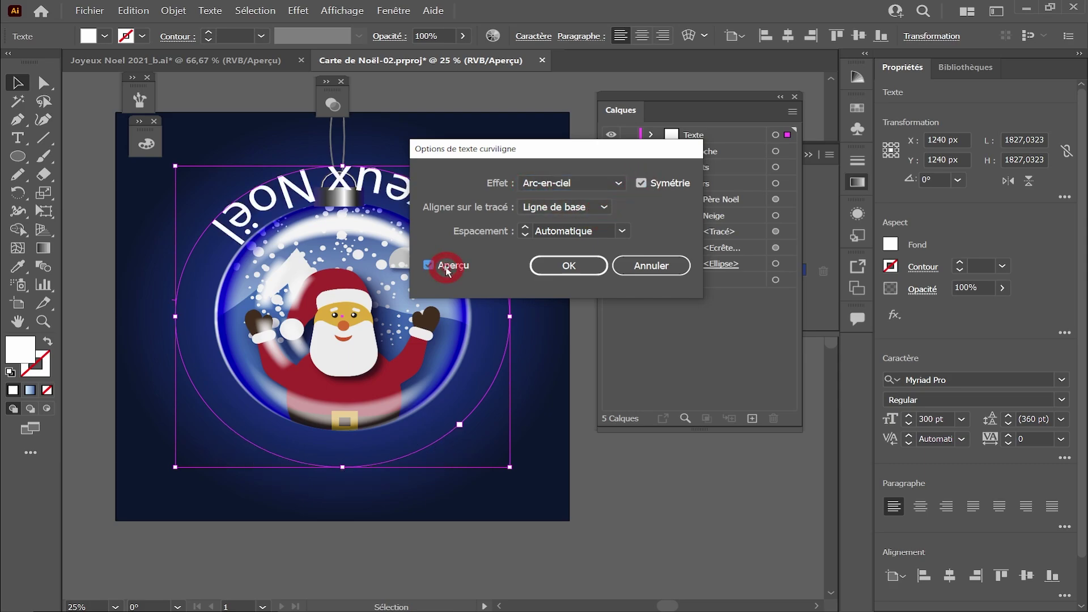
pyautogui.click(566, 272)
# Reposition the flipped text's start and end points on the circle so Joyeux Noël reads upright, centered below the ball
pyautogui.click(486, 225)
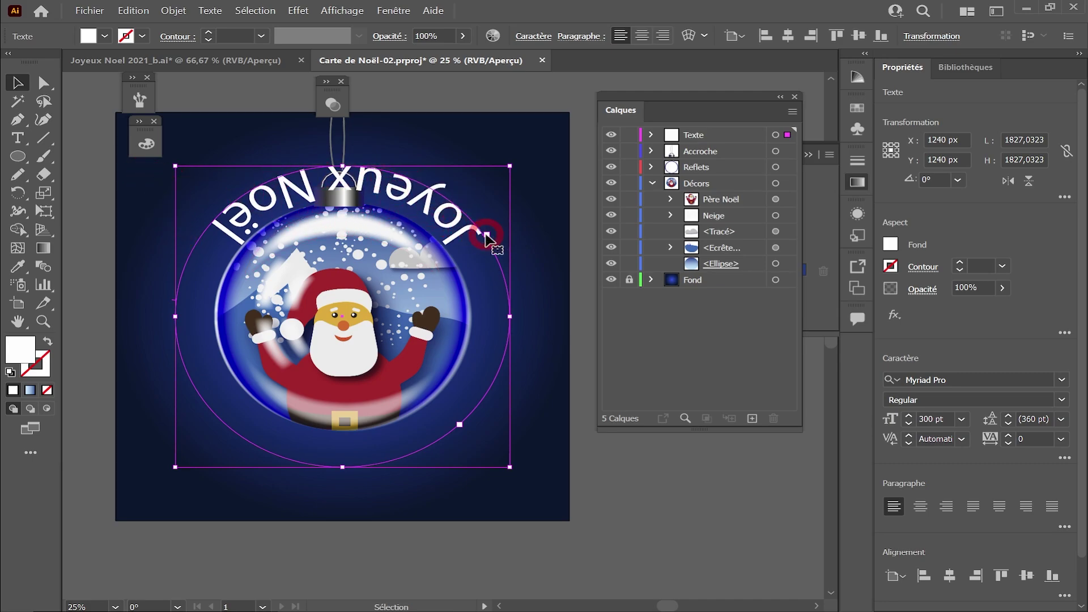
pyautogui.moveTo(486, 237); pyautogui.dragTo(189, 366)
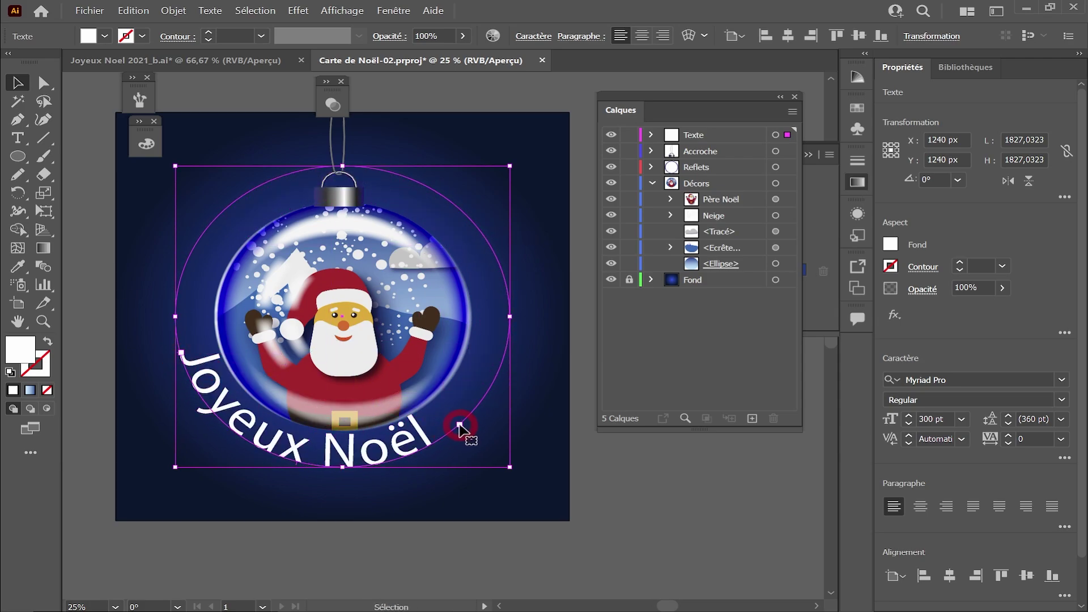
pyautogui.moveTo(460, 426); pyautogui.dragTo(490, 247)
pyautogui.moveTo(174, 333); pyautogui.dragTo(207, 401)
pyautogui.click(75, 207)
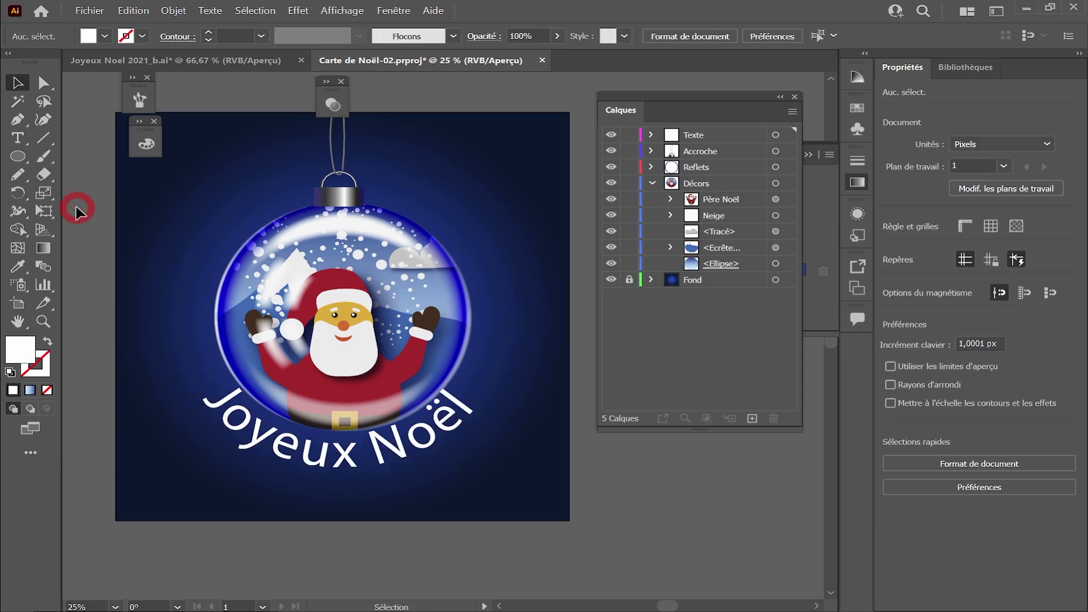
# Change the text's font to Eds Market Upright Script and shift its starting point to recenter it under the ball
pyautogui.click(319, 469)
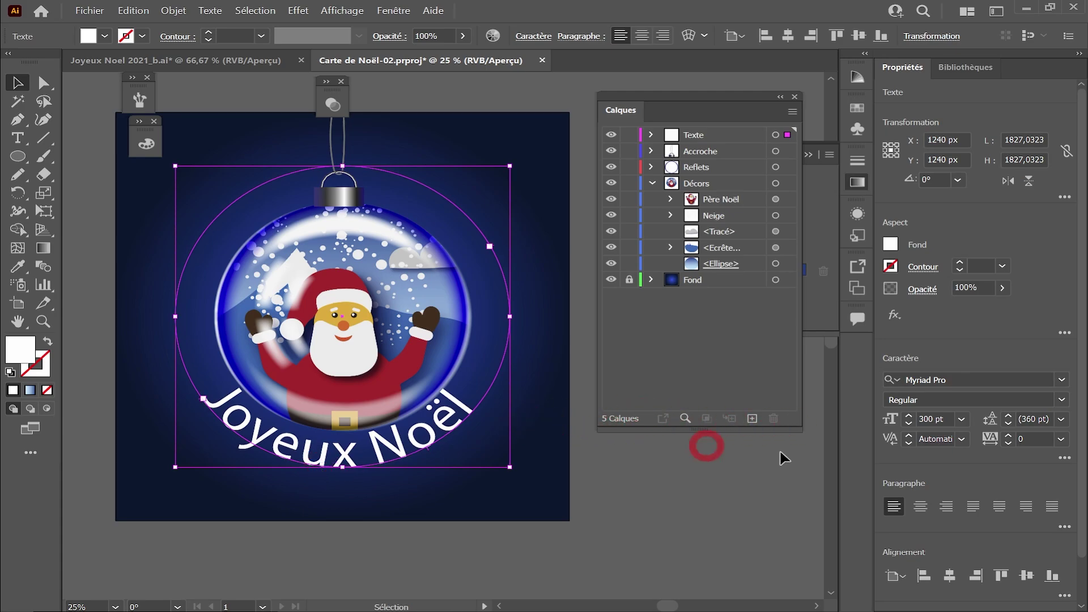
pyautogui.click(1061, 379)
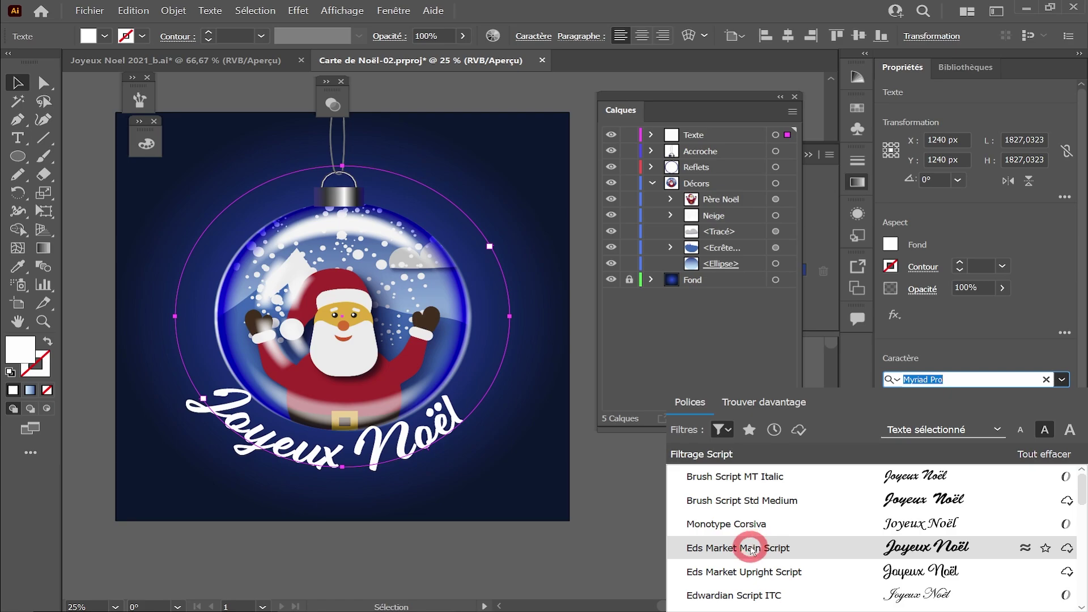
pyautogui.click(749, 574)
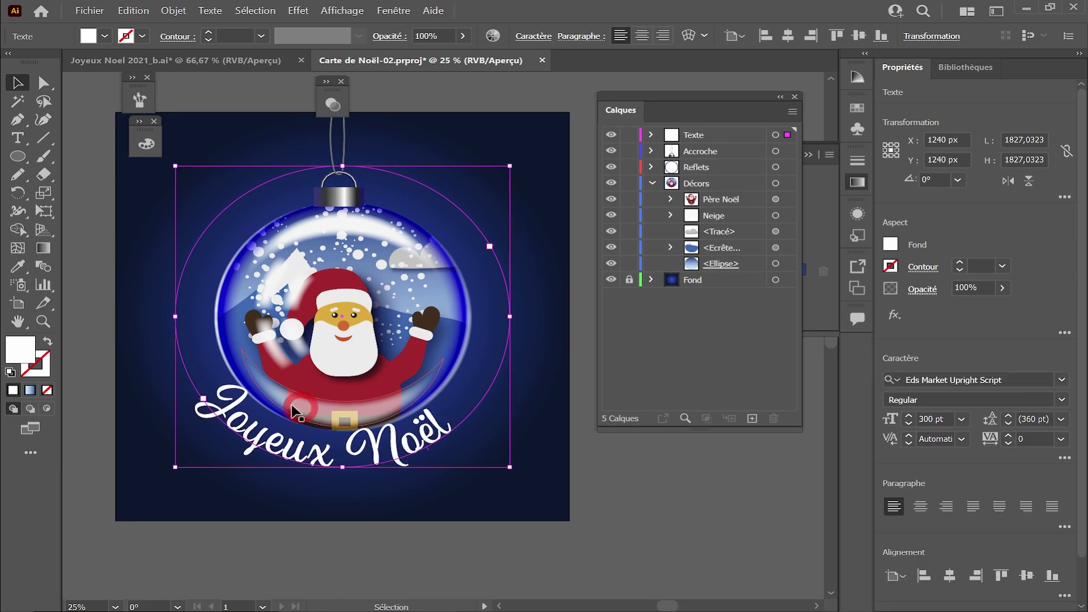
pyautogui.click(203, 402)
pyautogui.moveTo(203, 401); pyautogui.dragTo(218, 417)
pyautogui.click(498, 255)
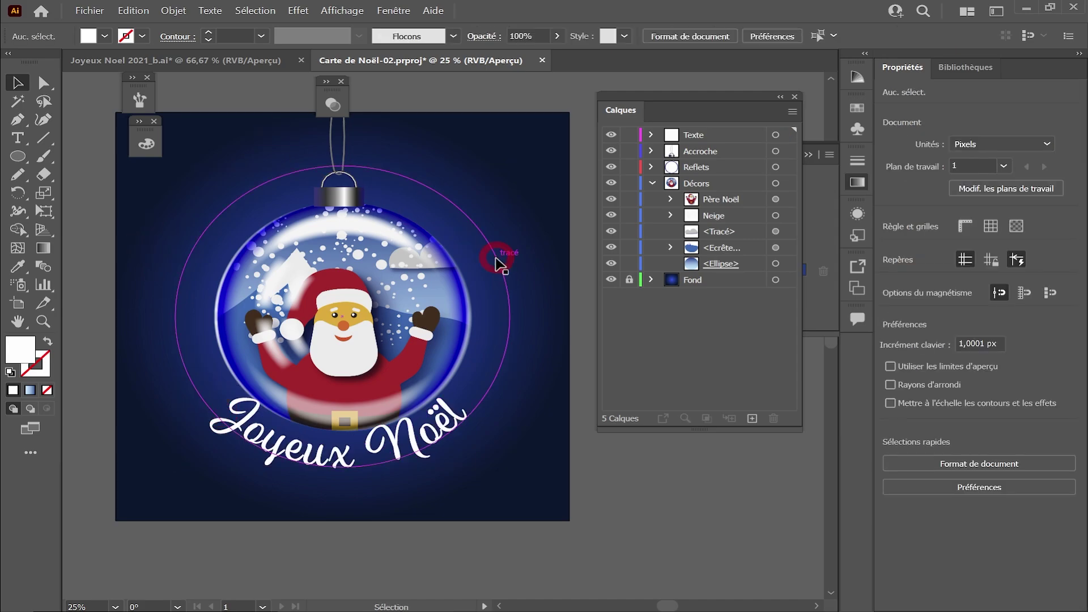
# Enlarge the text circle slightly from its center so Joyeux Noël sits farther below the ball
pyautogui.hotkey('ctrl', '-')
pyautogui.hotkey('ctrl', '+')
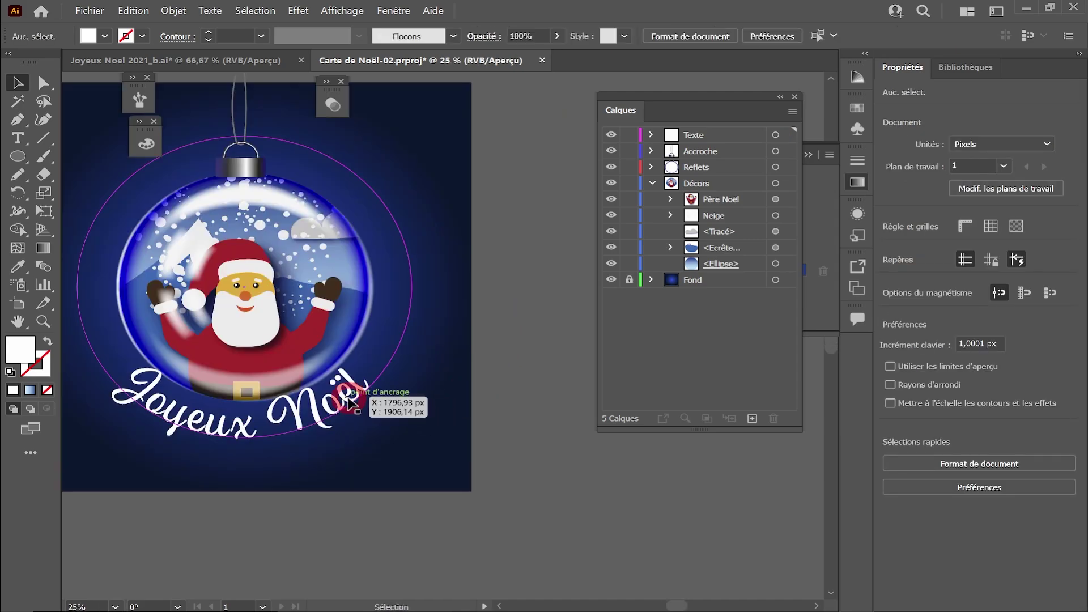
pyautogui.click(374, 397)
pyautogui.moveTo(413, 440); pyautogui.dragTo(440, 465)
pyautogui.click(526, 405)
pyautogui.hotkey('ctrl', '-')
pyautogui.moveTo(527, 405); pyautogui.dragTo(560, 467)
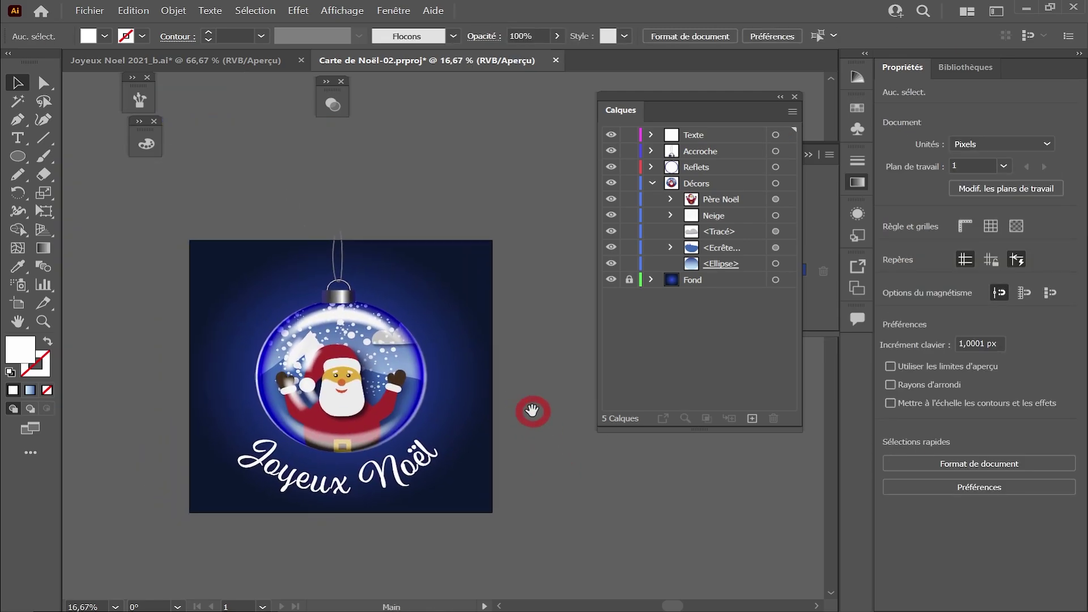
pyautogui.hotkey('ctrl', '+')
pyautogui.moveTo(513, 388); pyautogui.dragTo(660, 461)
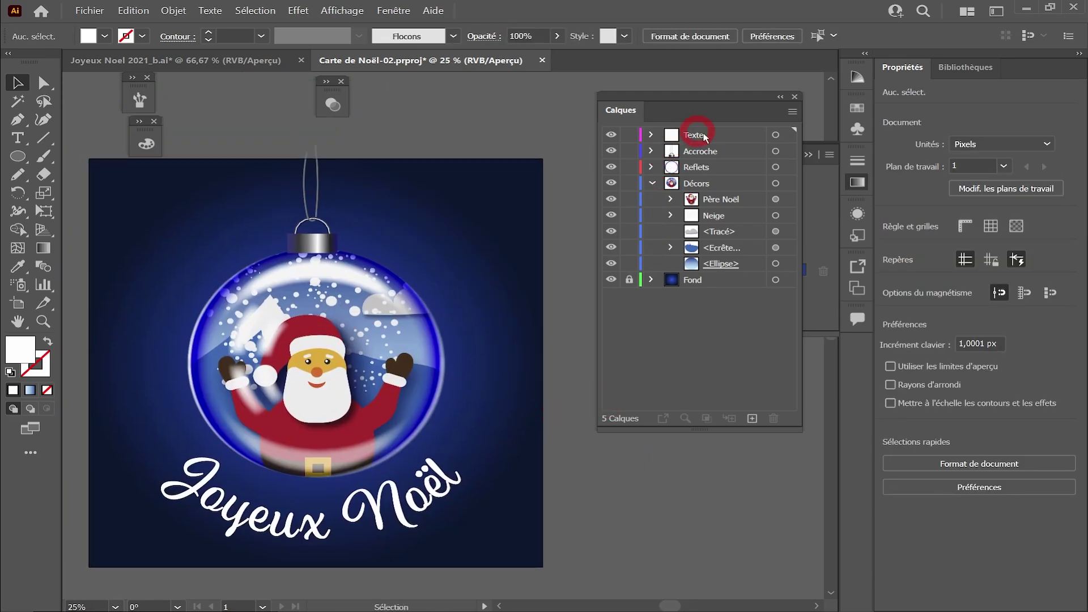
# Create a top layer named Neige and paint snow down both upper sides and across the card's top edge with the Flocons brush
pyautogui.click(752, 419)
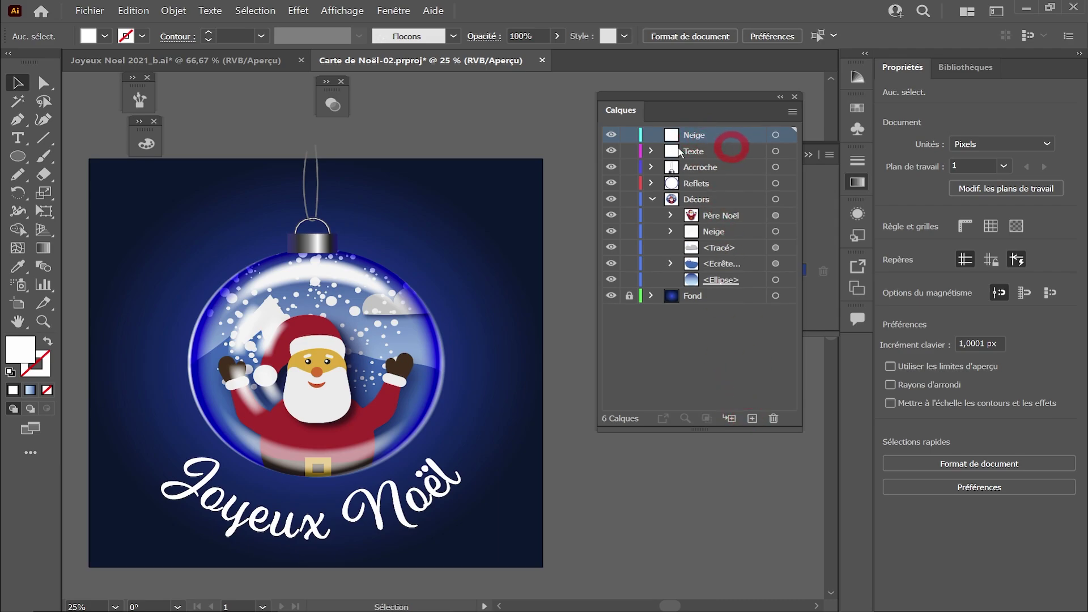
pyautogui.click(50, 157)
pyautogui.moveTo(444, 156)
pyautogui.mouseDown()
pyautogui.moveTo(474, 356)
pyautogui.moveTo(470, 283)
pyautogui.mouseUp()
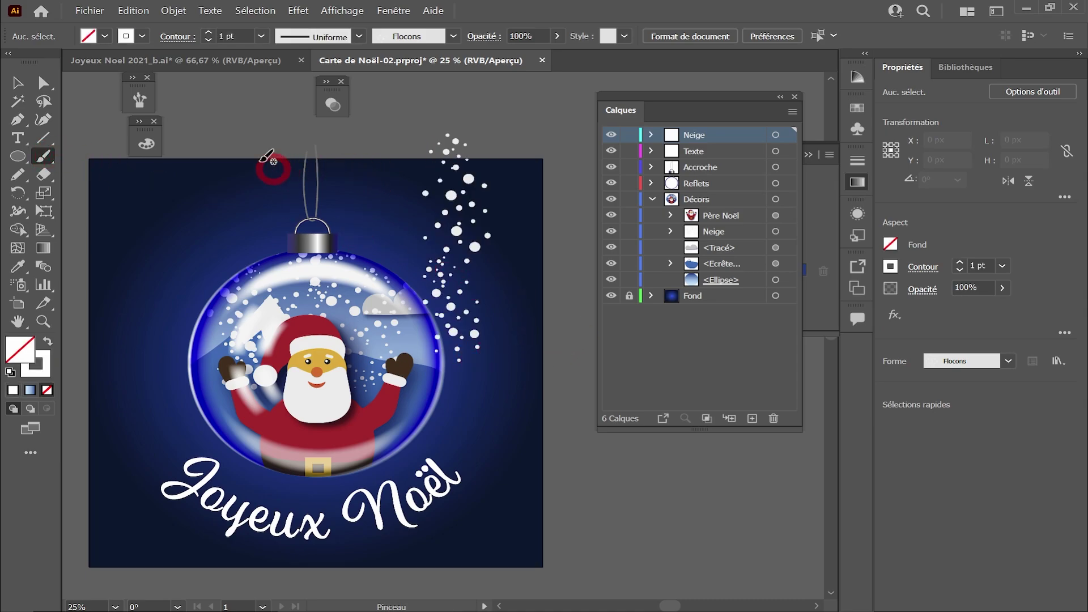
pyautogui.moveTo(218, 145)
pyautogui.mouseDown()
pyautogui.moveTo(166, 286)
pyautogui.moveTo(159, 318)
pyautogui.mouseUp()
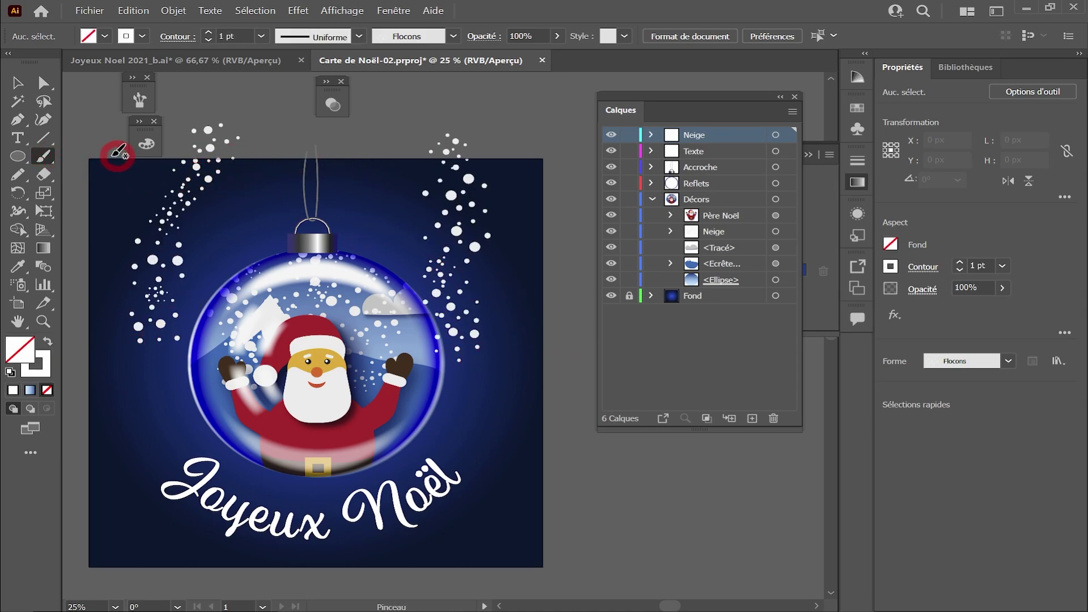
pyautogui.moveTo(114, 155); pyautogui.dragTo(567, 176)
# Turn on Affichage rogné to trim the view to the artboard and paint more Flocons snow along the card's top and sides
pyautogui.click(333, 10)
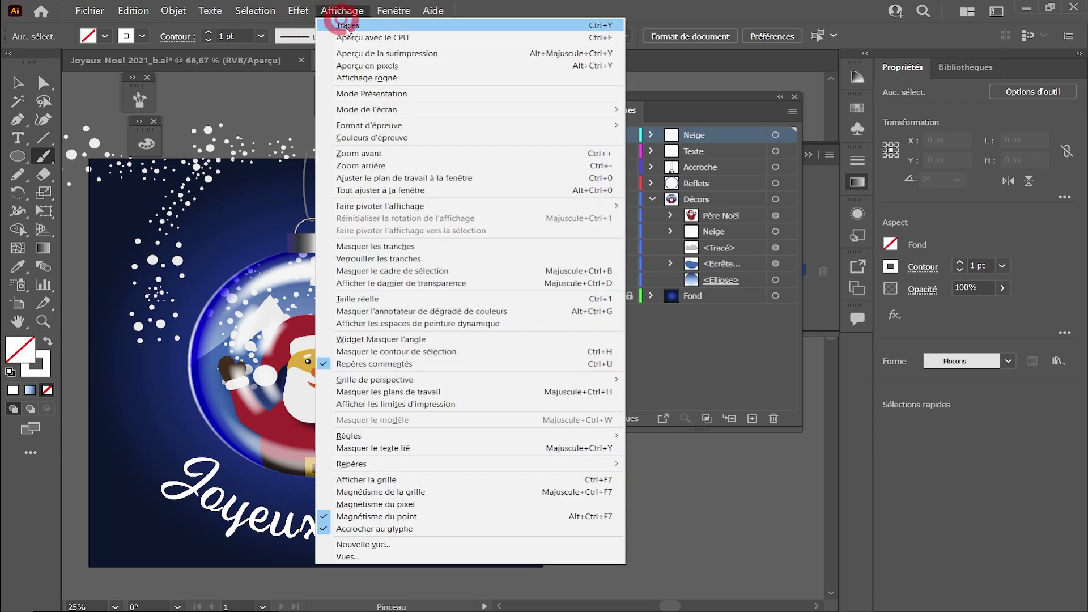
pyautogui.click(358, 79)
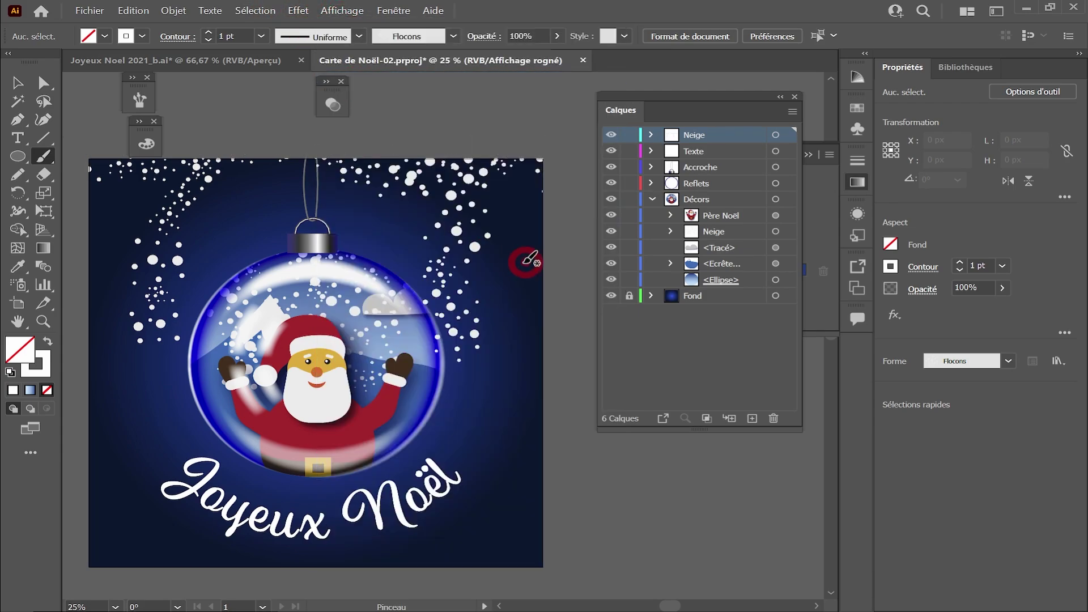
pyautogui.hotkey('ctrl', '-')
pyautogui.moveTo(466, 222)
pyautogui.mouseDown()
pyautogui.moveTo(520, 238)
pyautogui.moveTo(329, 239)
pyautogui.moveTo(224, 347)
pyautogui.moveTo(211, 485)
pyautogui.mouseUp()
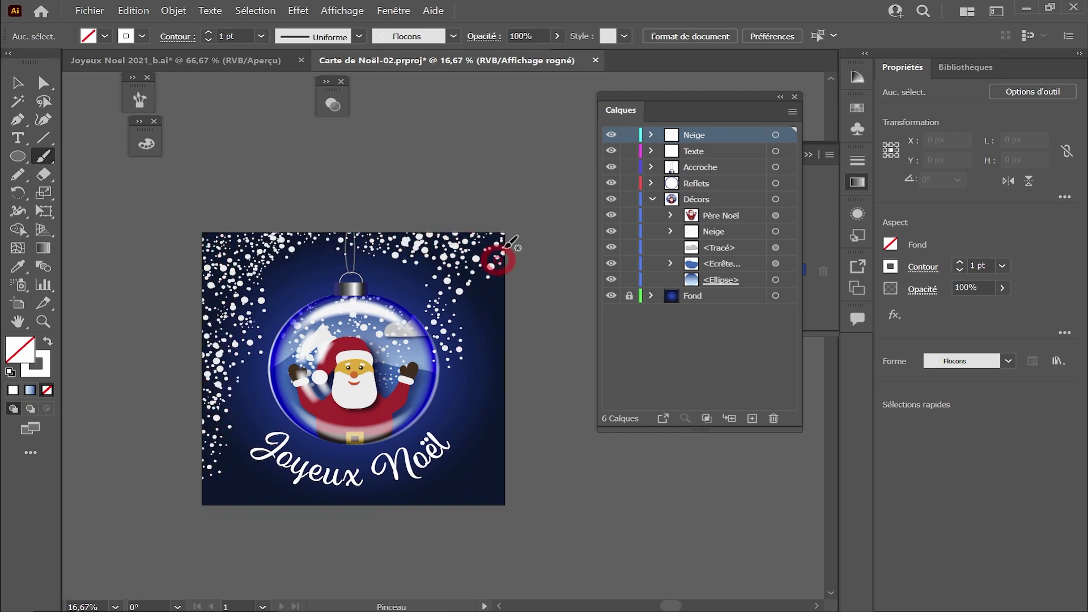
pyautogui.moveTo(498, 250); pyautogui.dragTo(527, 433)
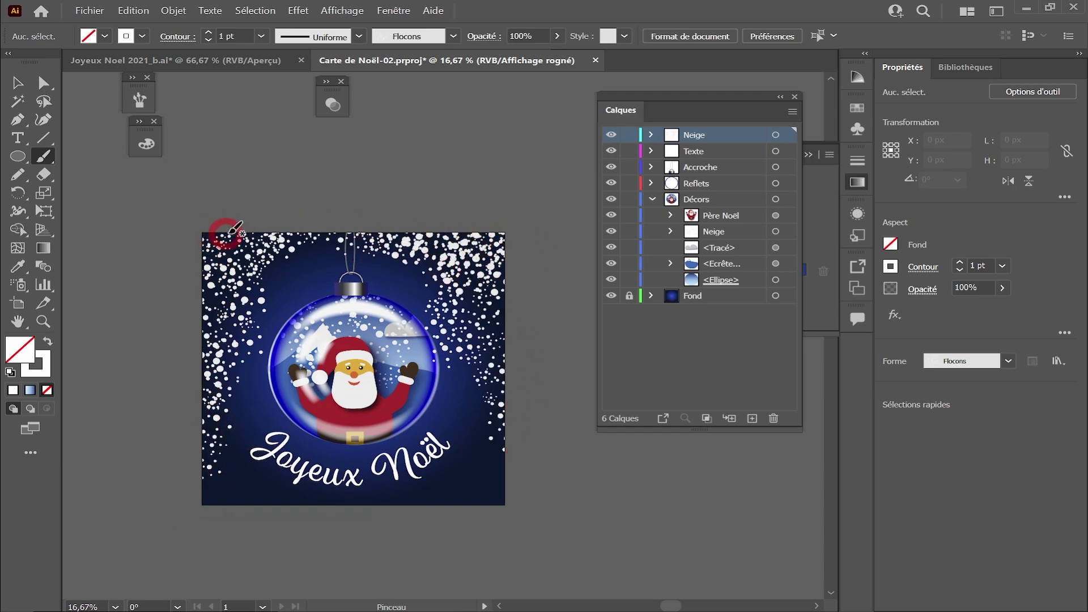
pyautogui.press('space')
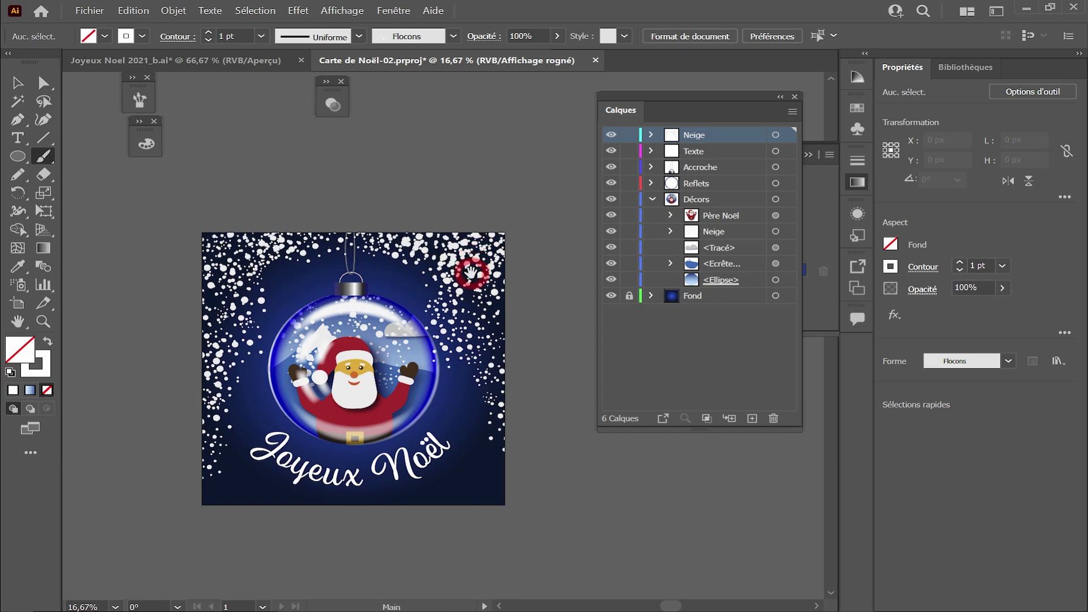
pyautogui.click(472, 282)
pyautogui.moveTo(437, 330); pyautogui.dragTo(517, 234)
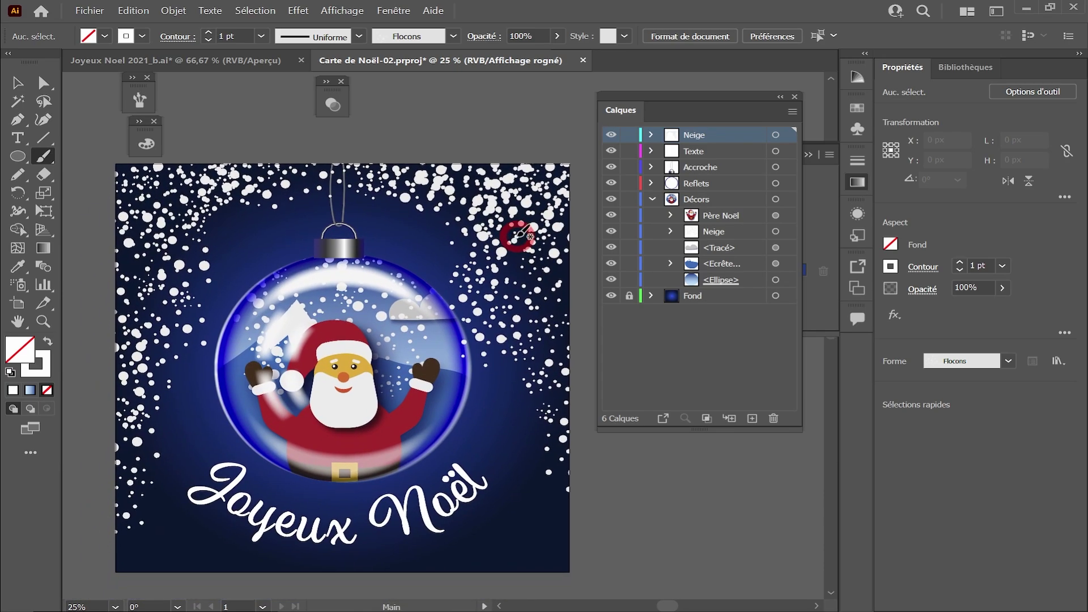